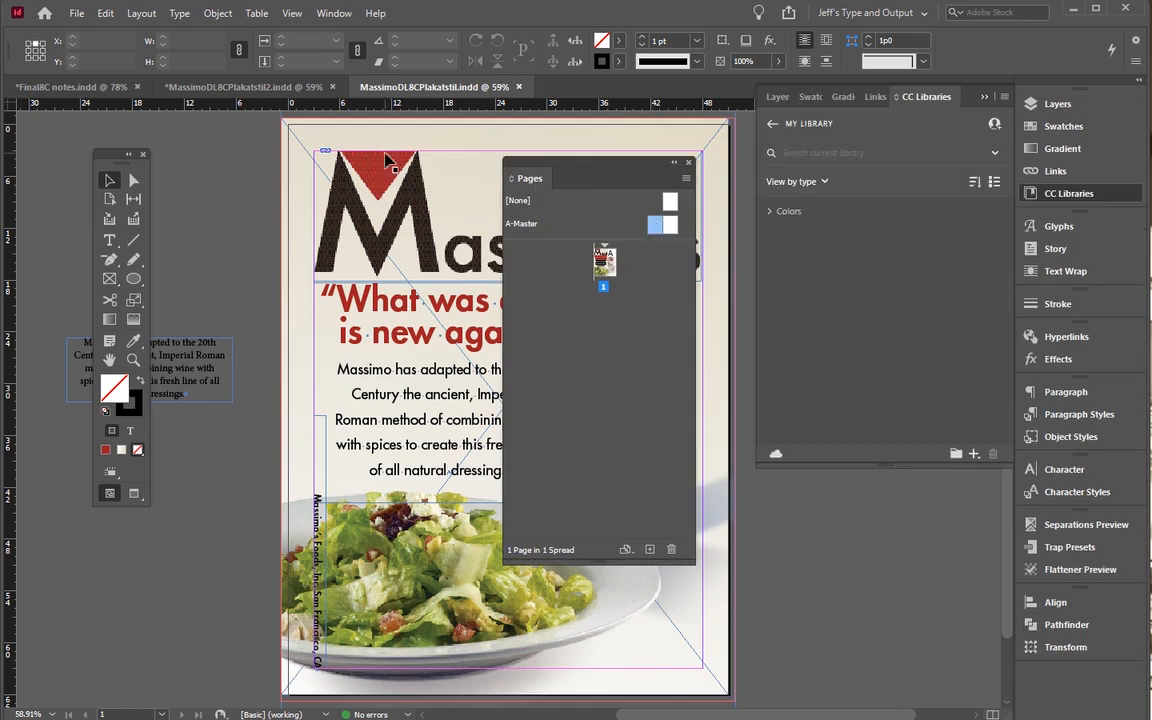
Turn off facing pages in the document setup
key(ctrl+alt+p)
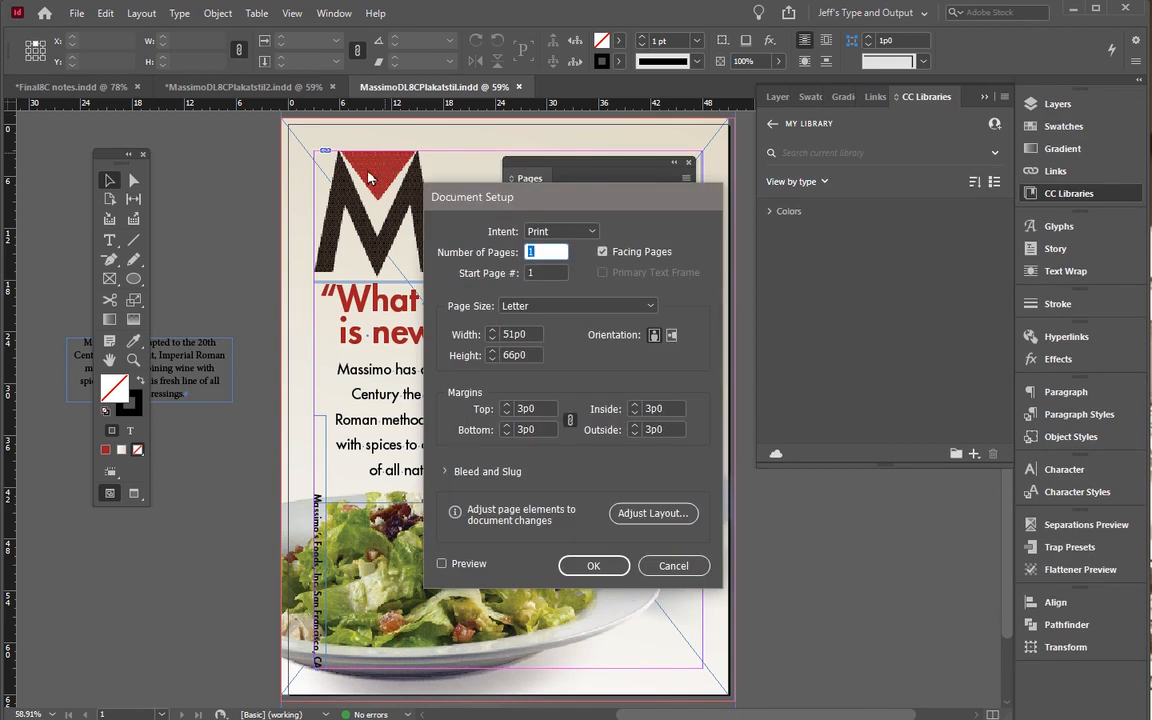
click(603, 252)
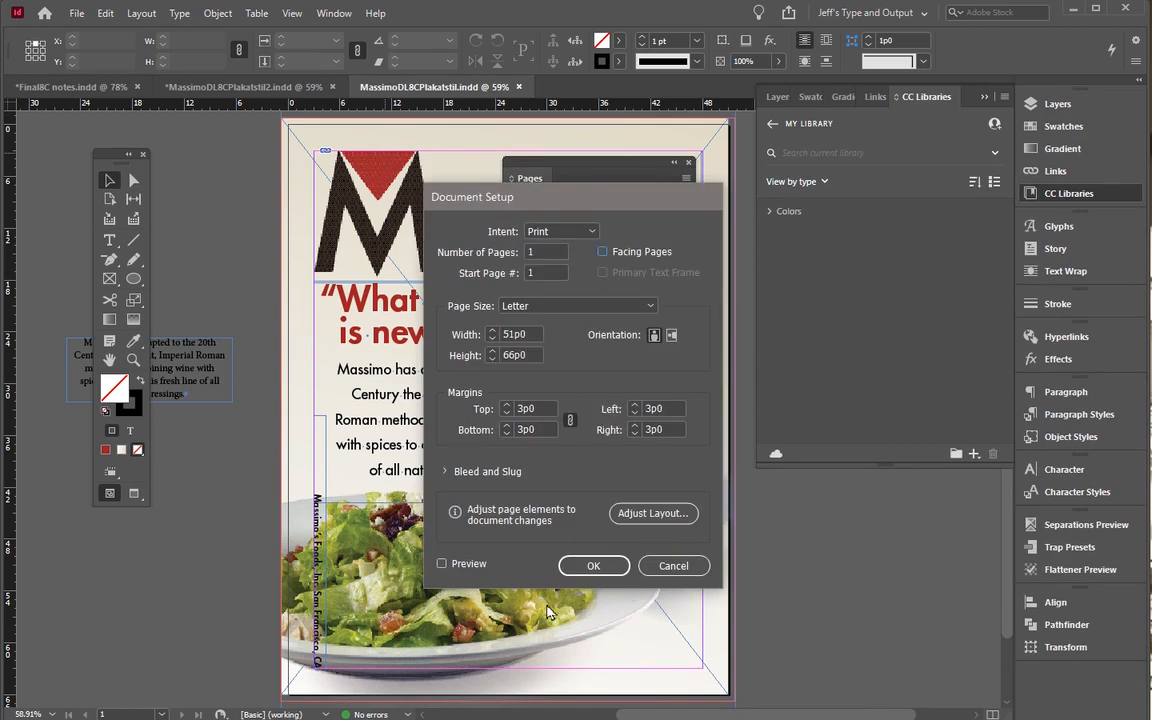
click(595, 565)
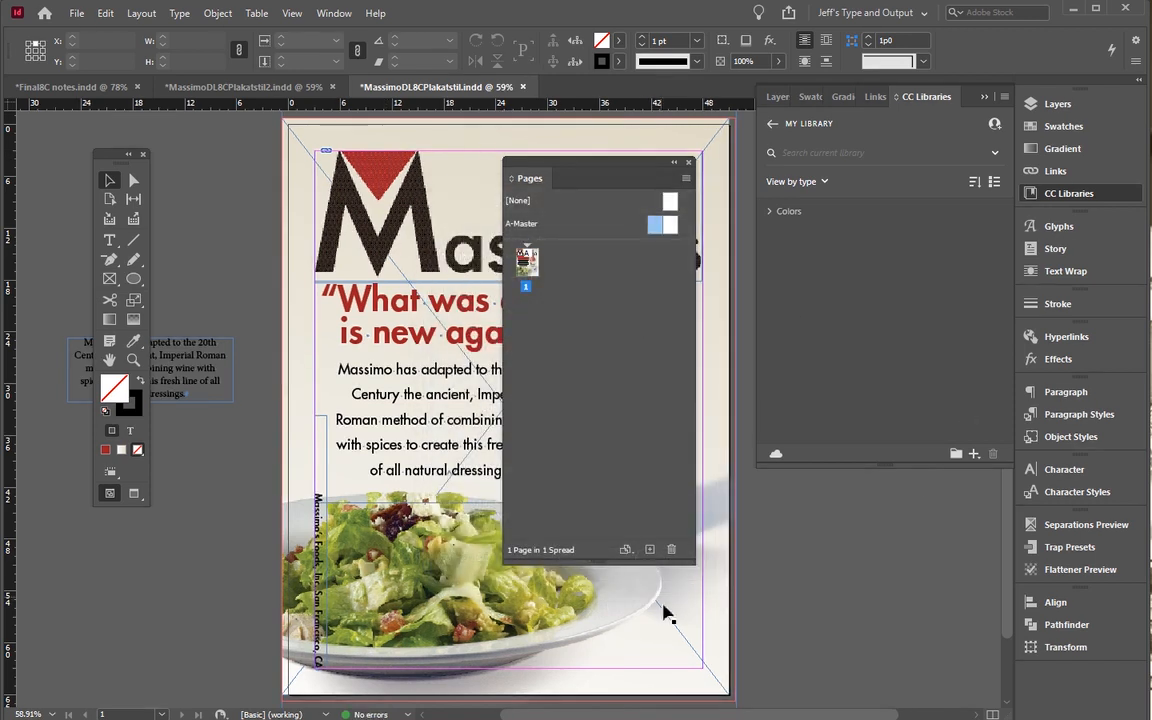
Delete the left-hand page of the A-Master spread
click(671, 549)
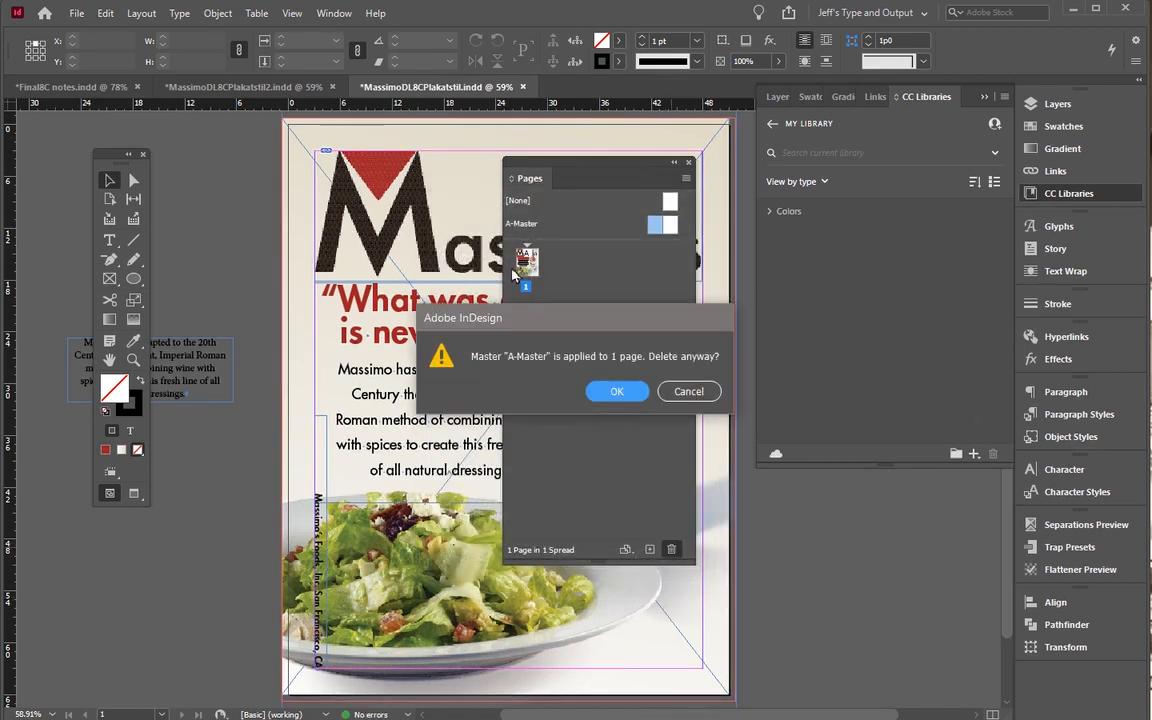
click(617, 391)
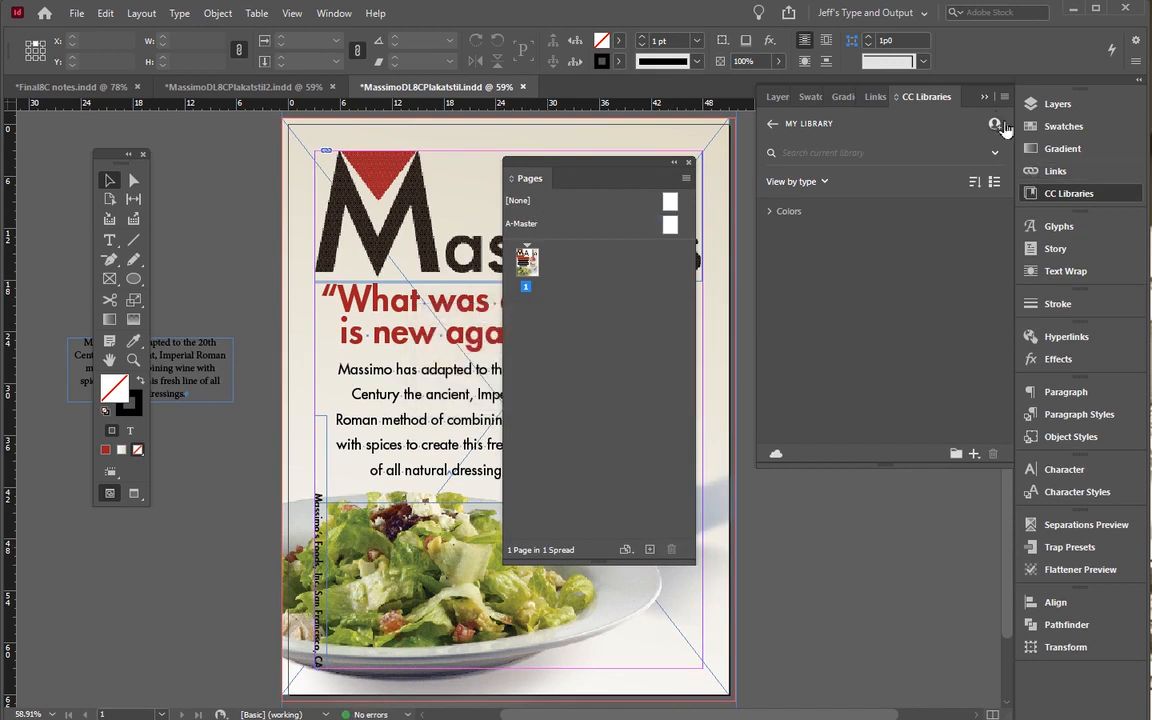
click(984, 97)
drag(560, 172, 851, 144)
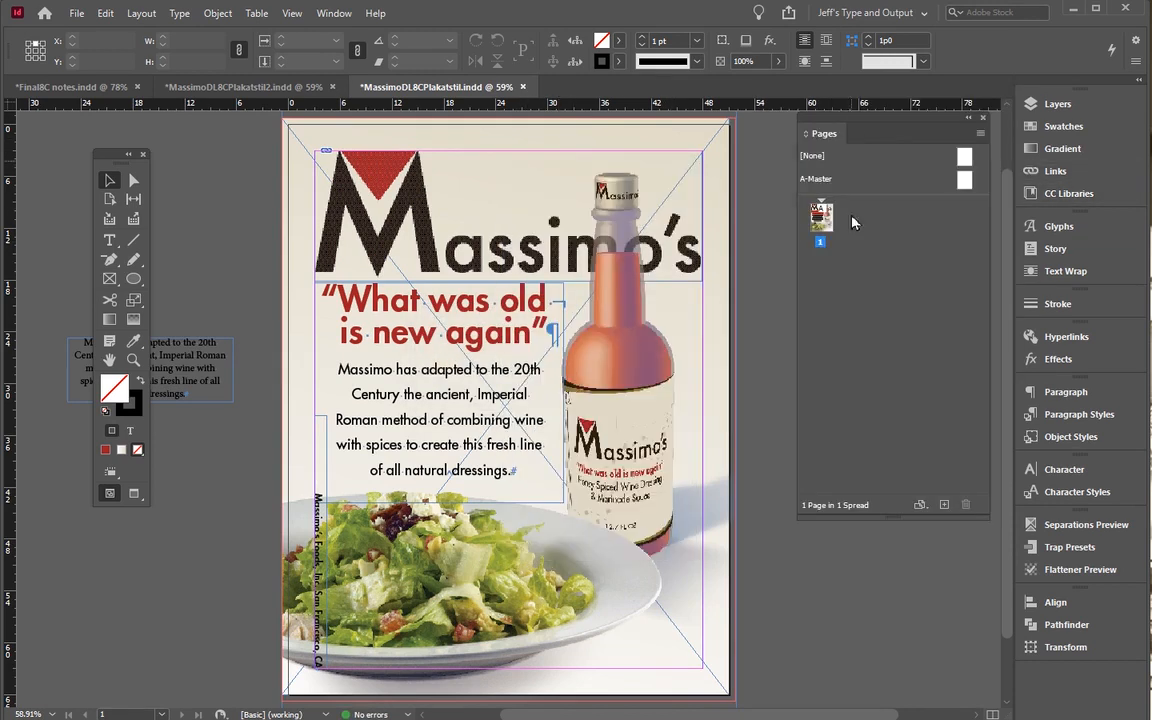
key(ctrl+alt+shift+0)
key(ctrl+0)
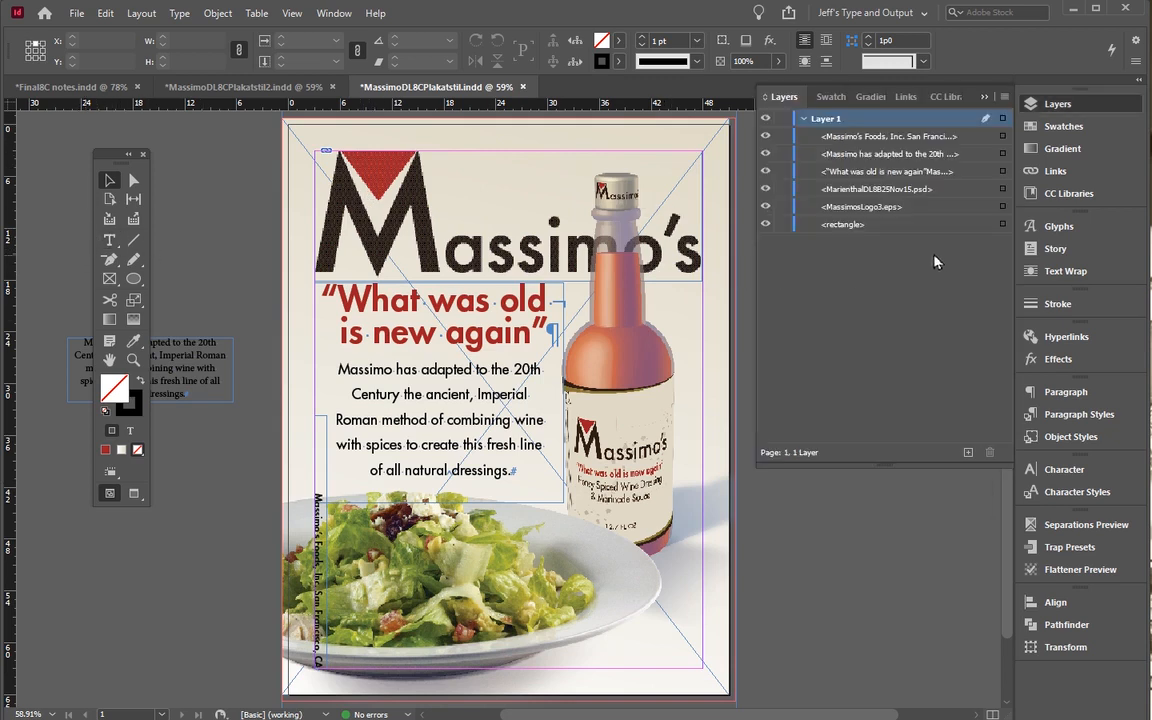
Delete the background rectangle at the bottom of Layer 1's stacking order
click(840, 224)
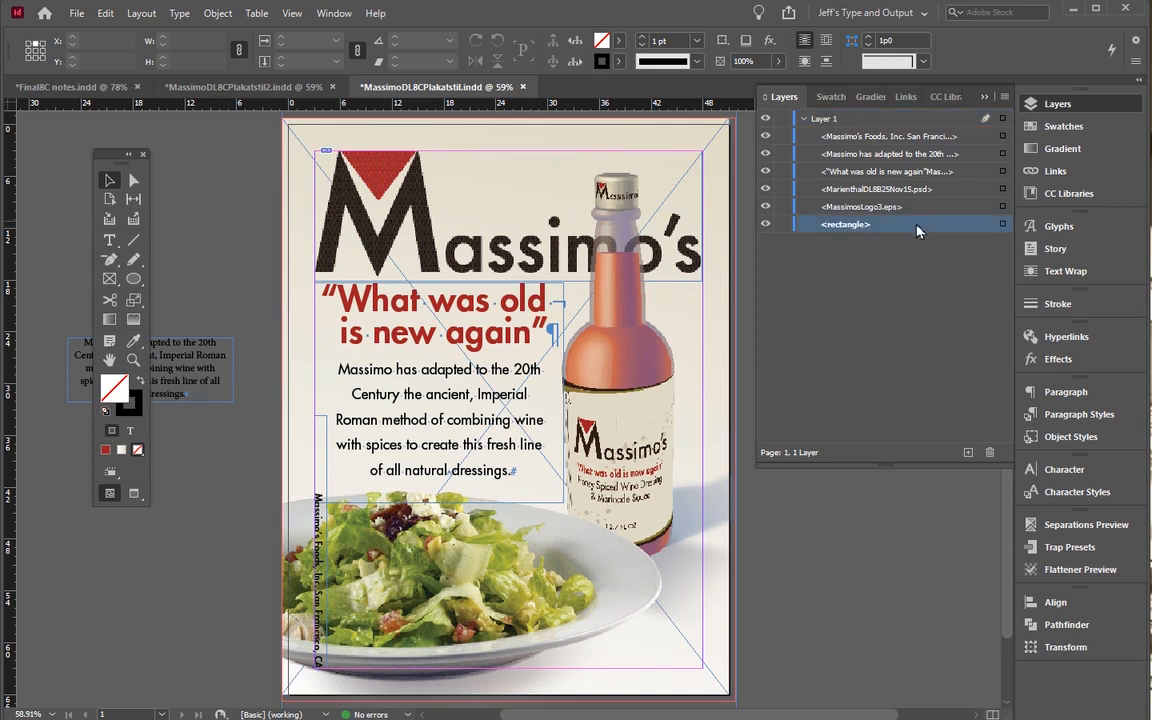
click(1003, 226)
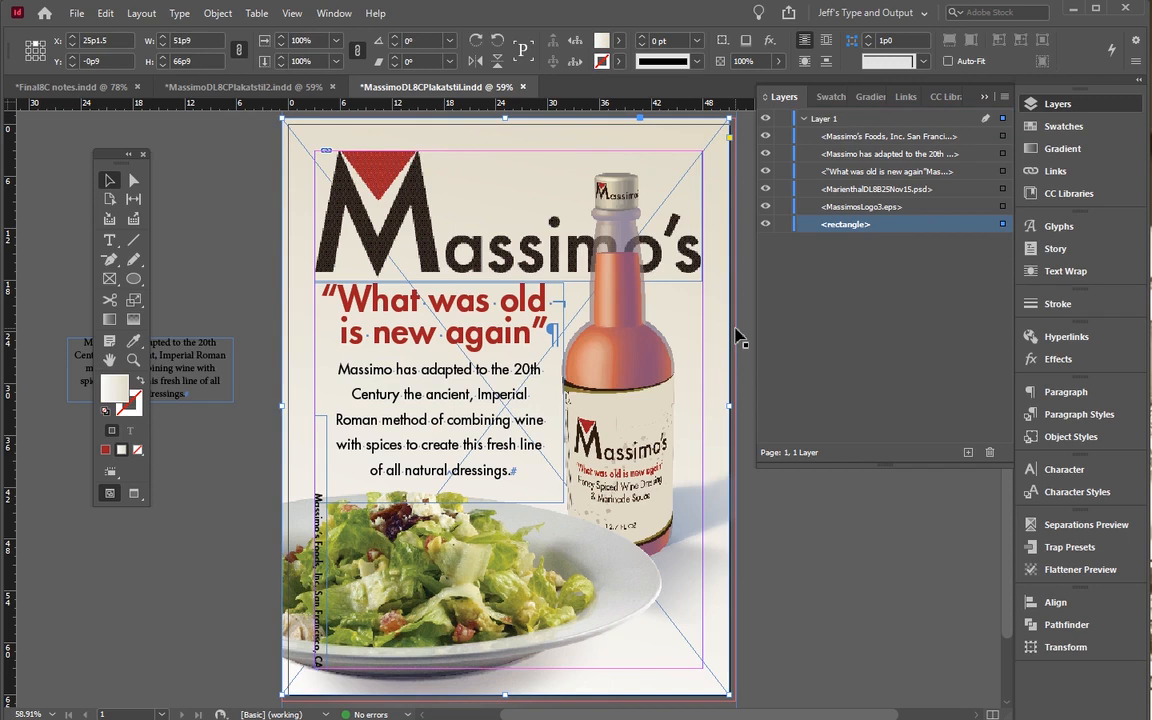
click(989, 453)
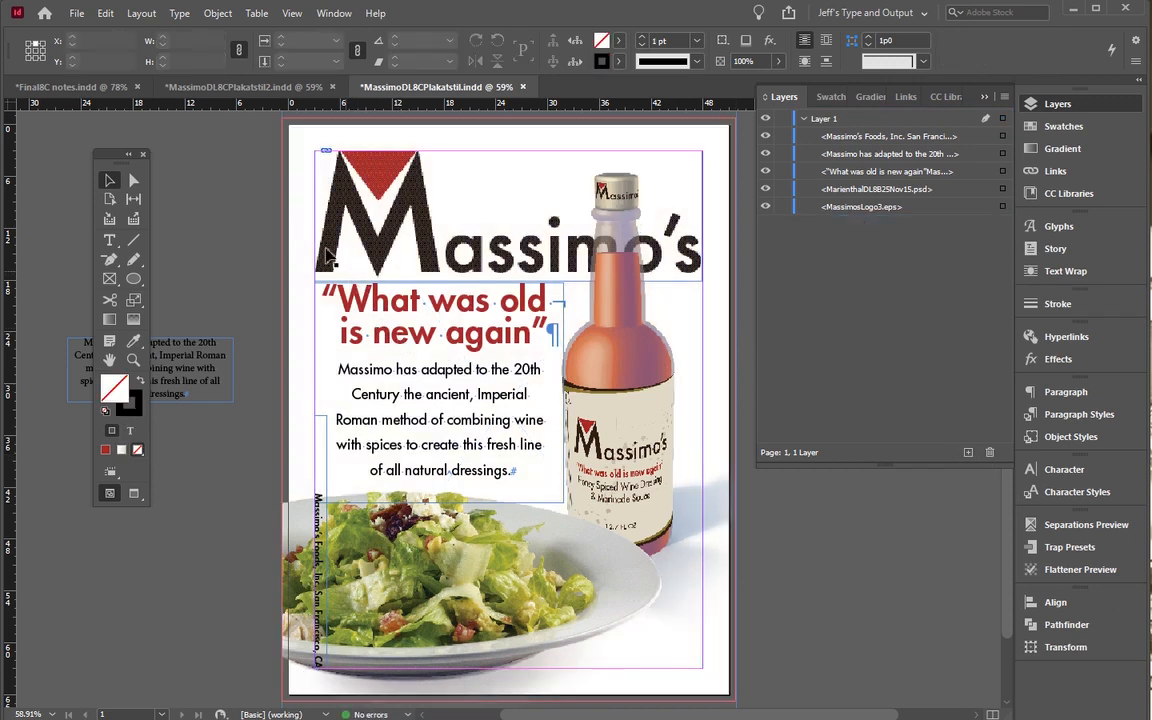
click(645, 352)
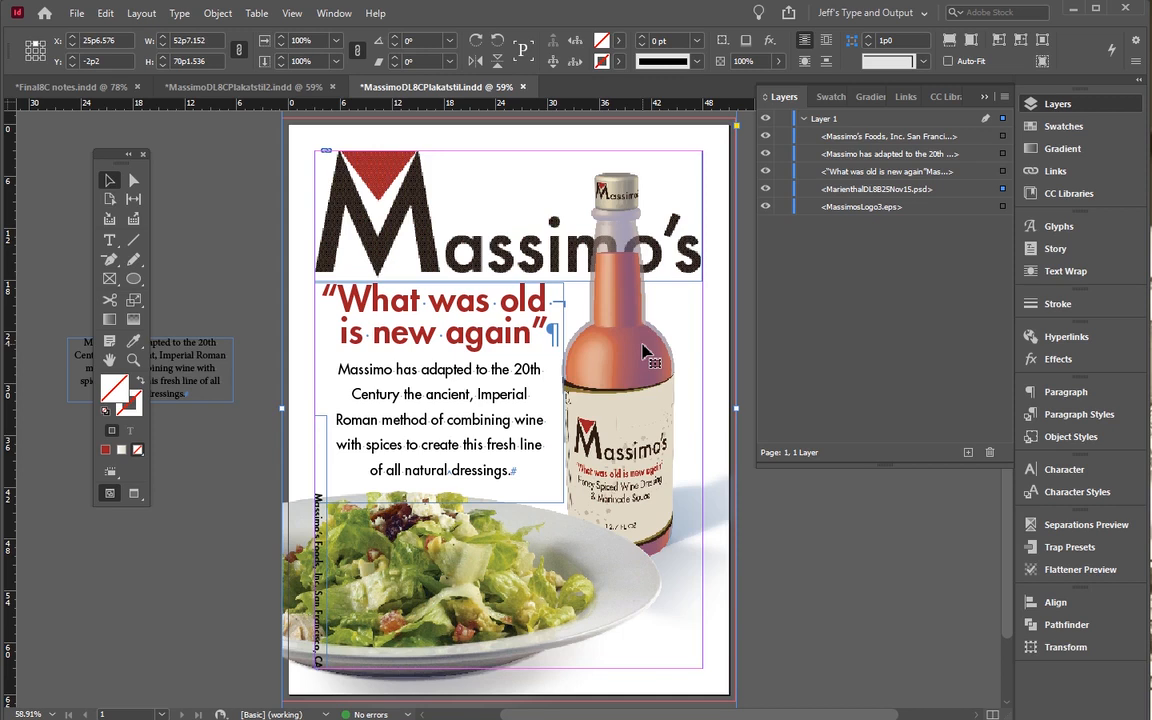
key(ctrl+f)
drag(110, 85, 255, 113)
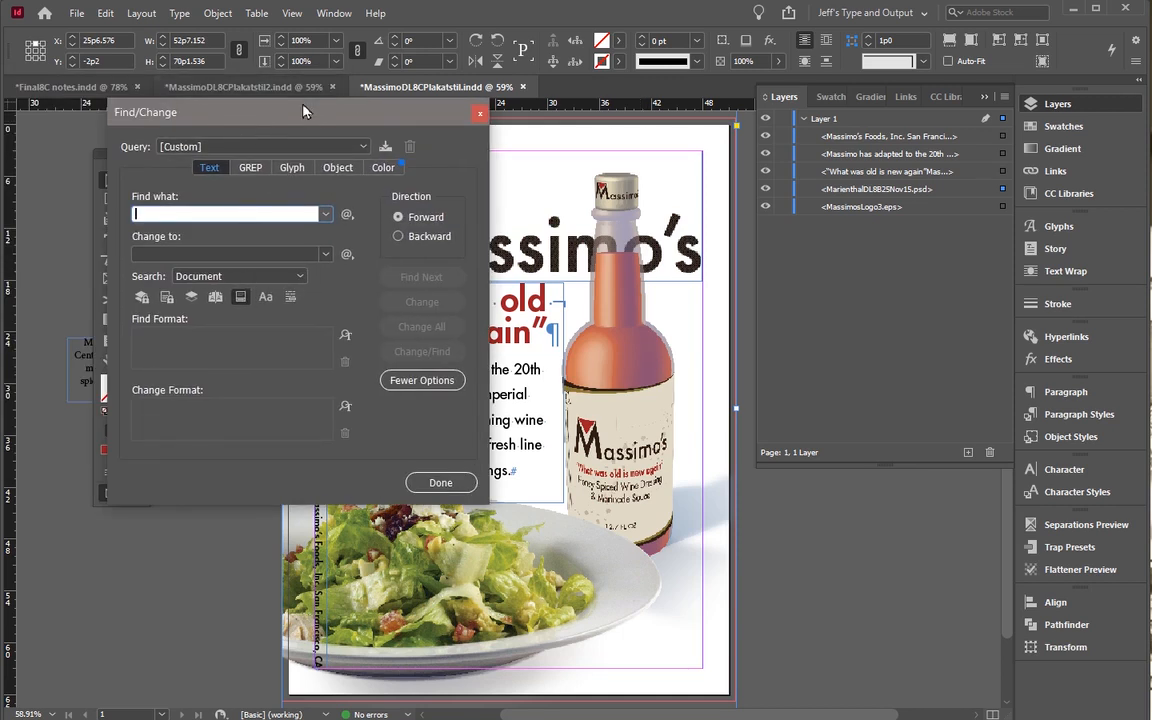
click(477, 117)
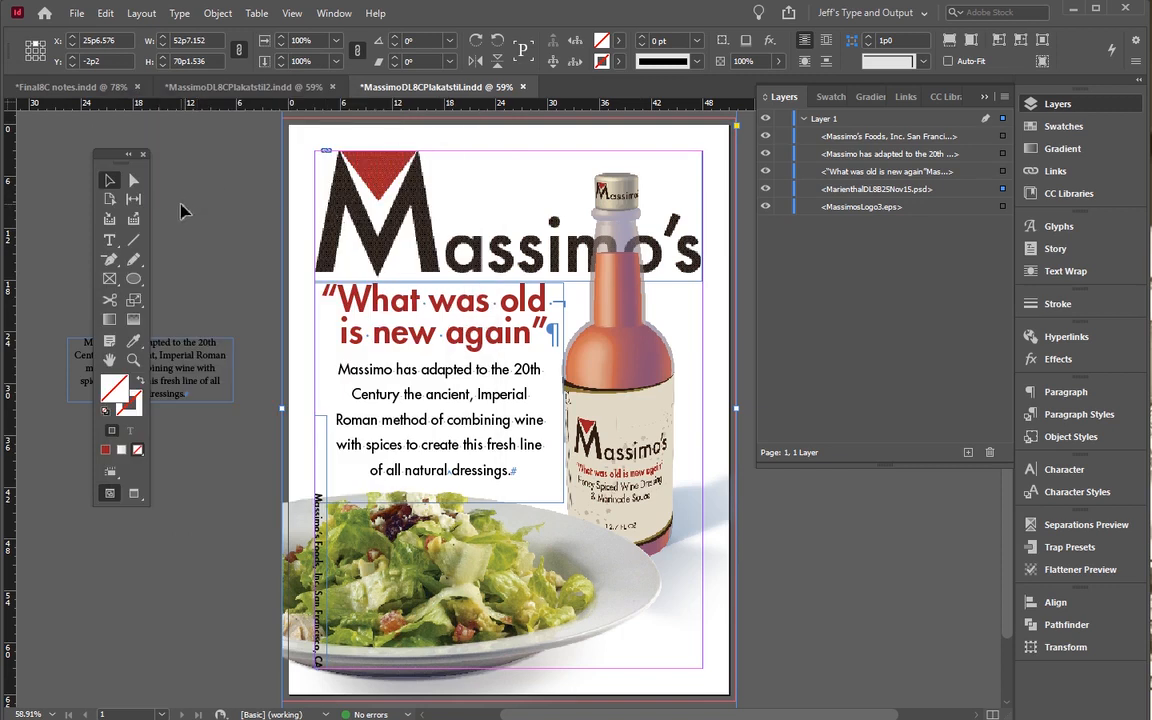
click(232, 244)
key(ctrl+b)
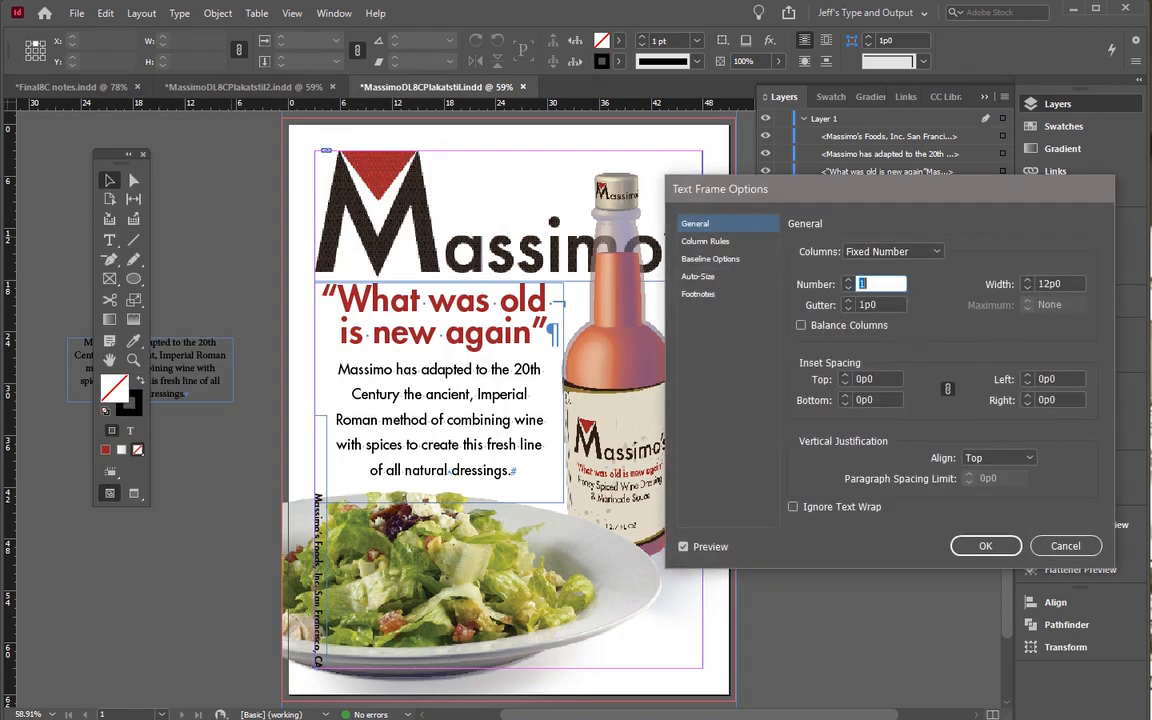
drag(955, 189, 758, 189)
key(Return)
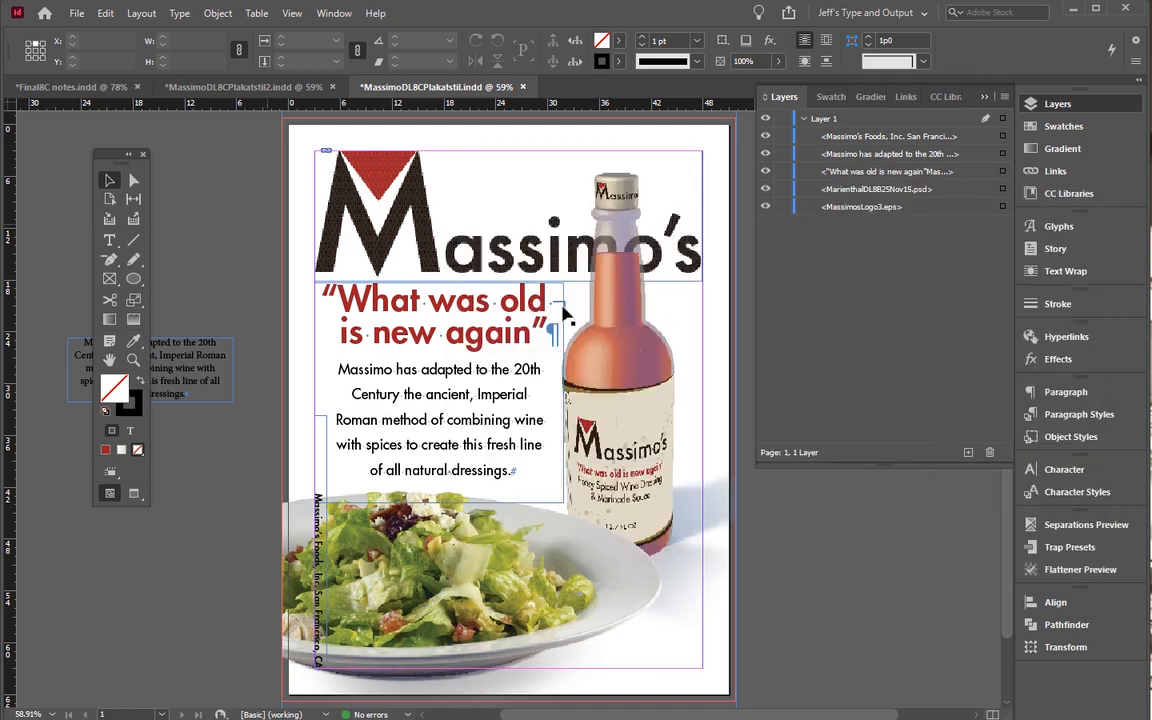
Duplicate the bottle-and-salad image in place and send the copy to the back of the layer
click(628, 340)
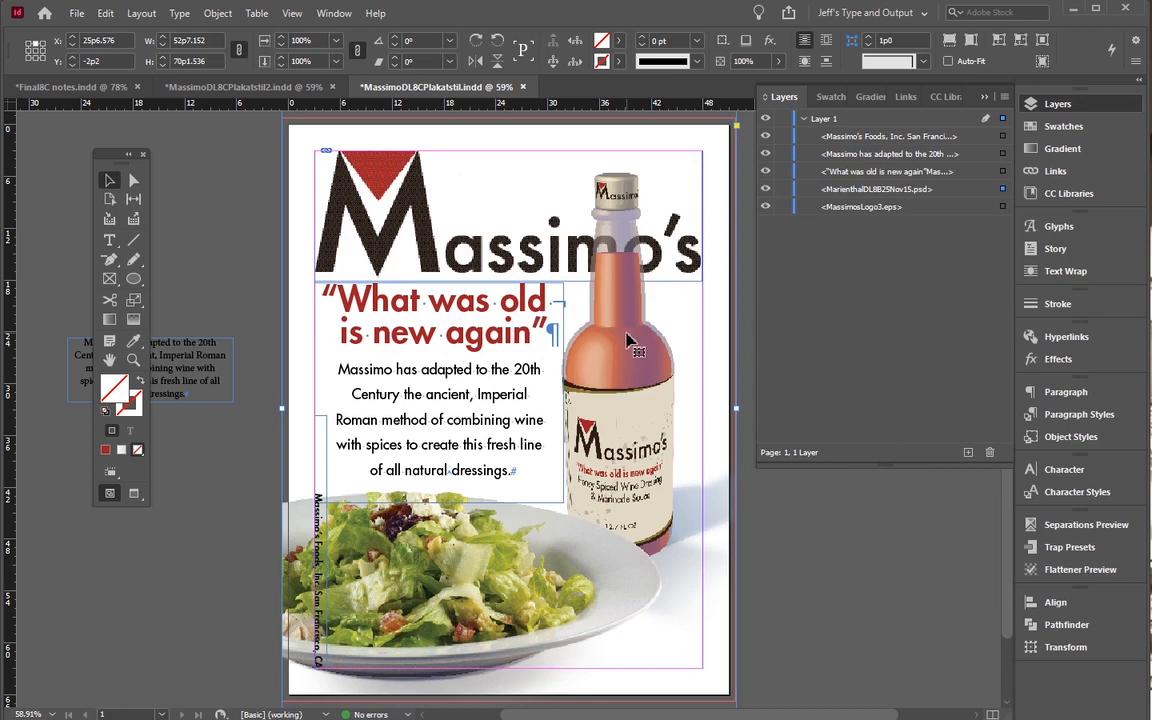
key(ctrl+alt+shift+v)
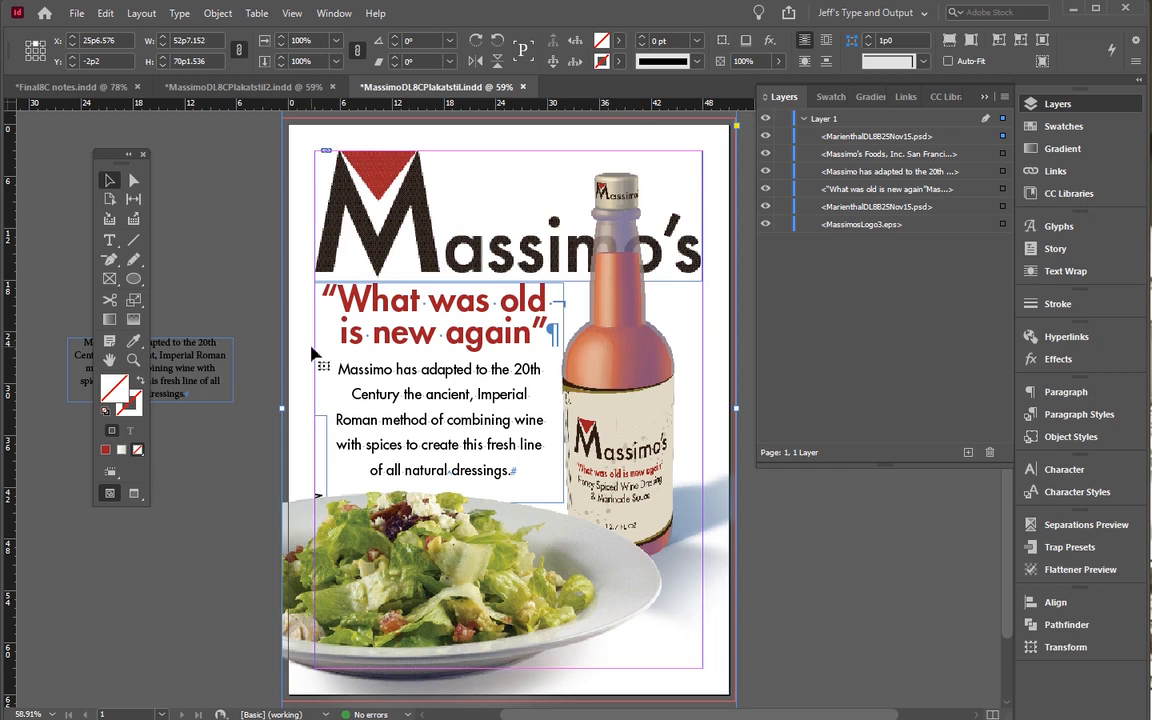
key(ctrl+shift+bracketleft)
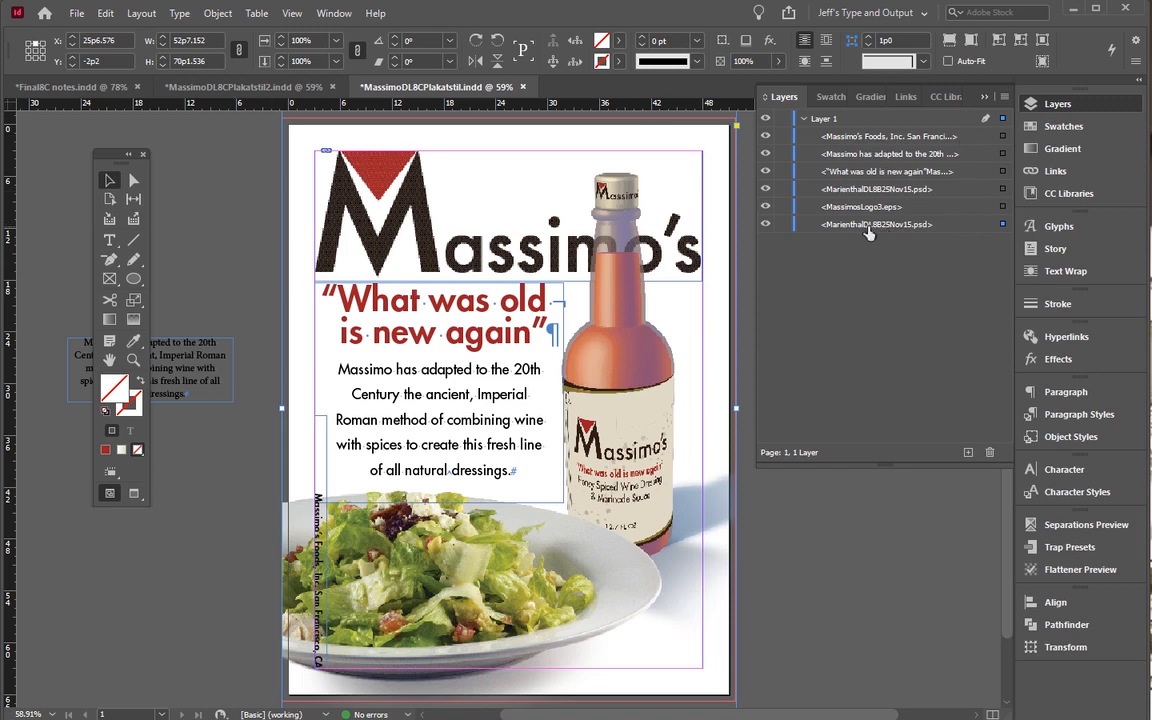
right_click(635, 374)
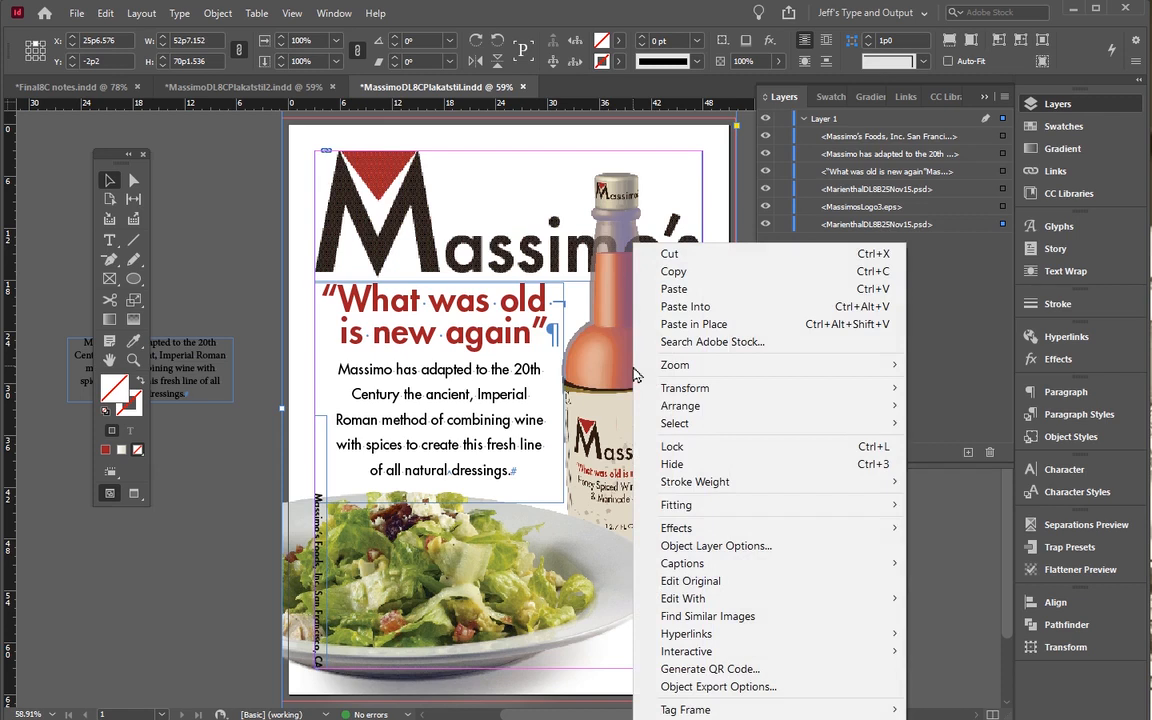
click(716, 545)
drag(728, 200, 410, 316)
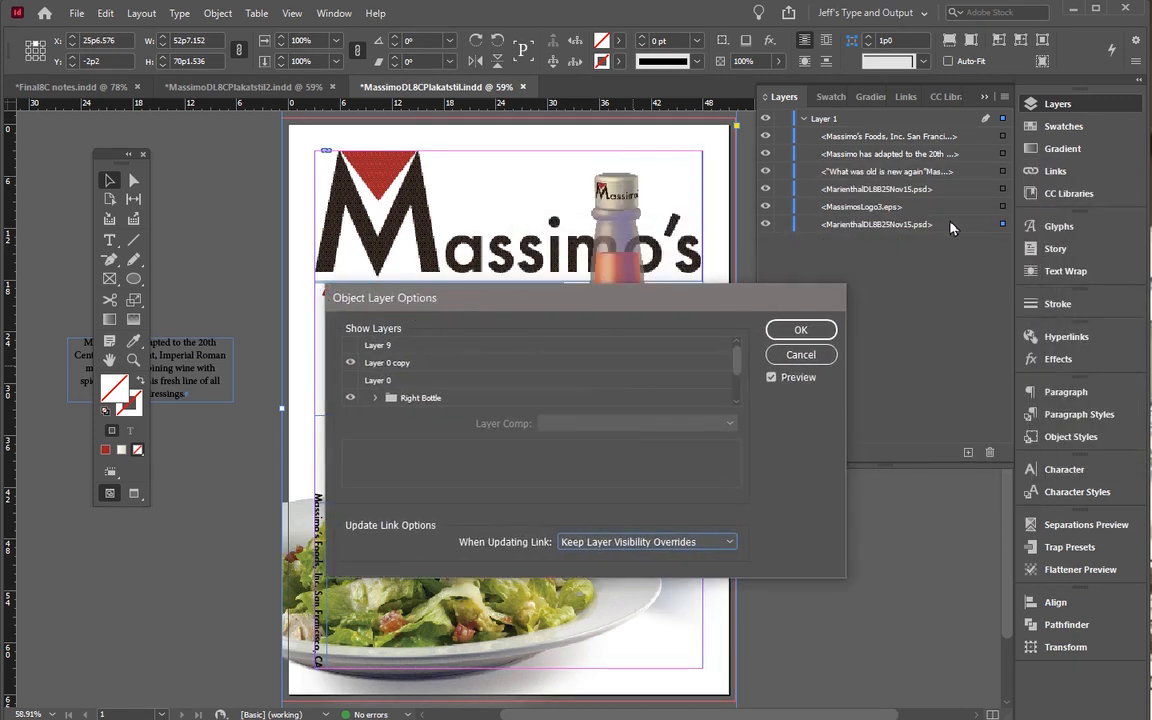
key(Return)
right_click(625, 355)
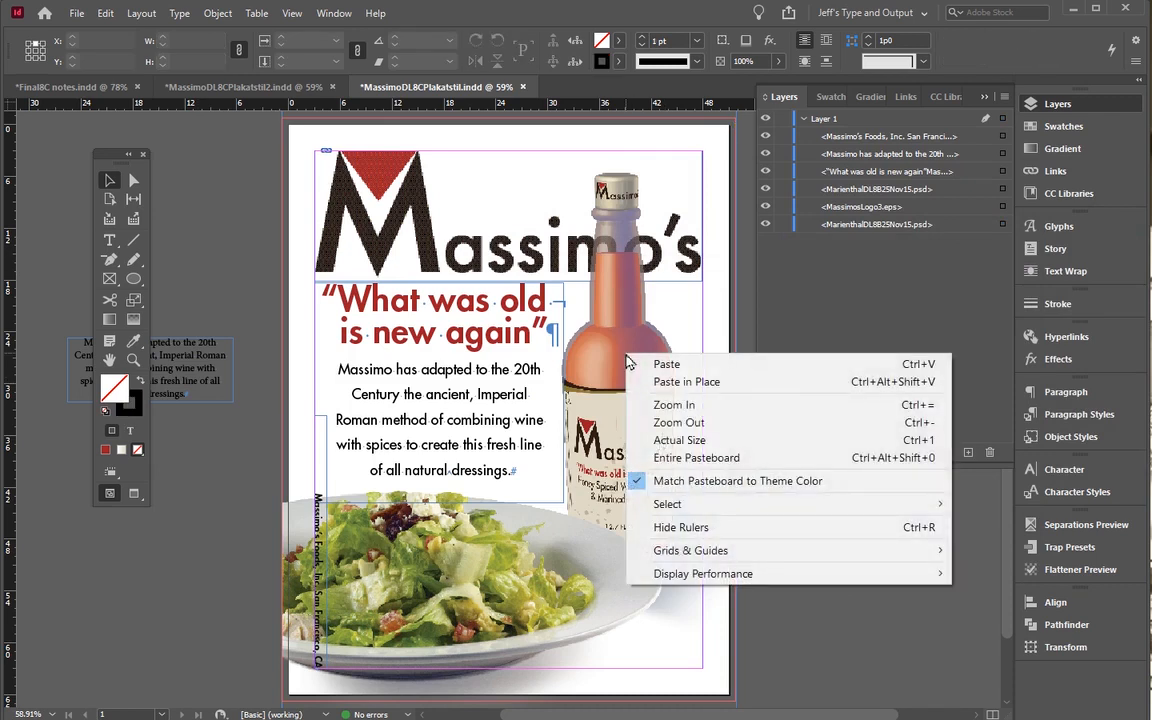
mouse_move(678, 504)
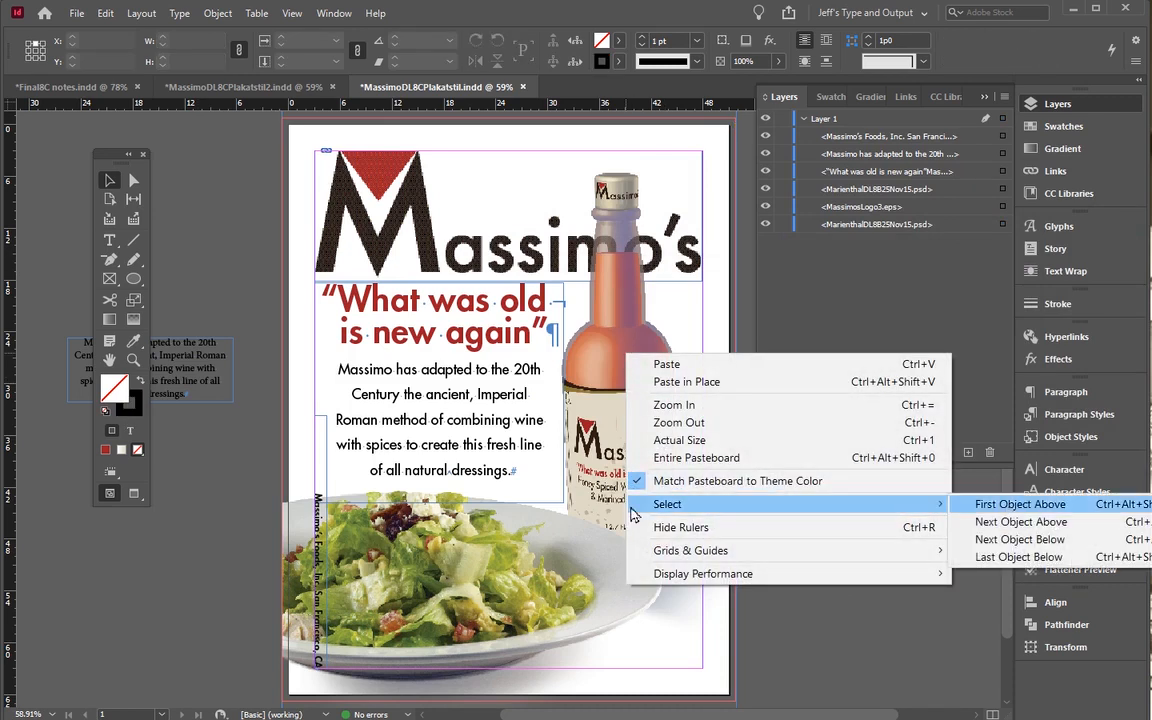
click(976, 507)
right_click(613, 435)
click(630, 367)
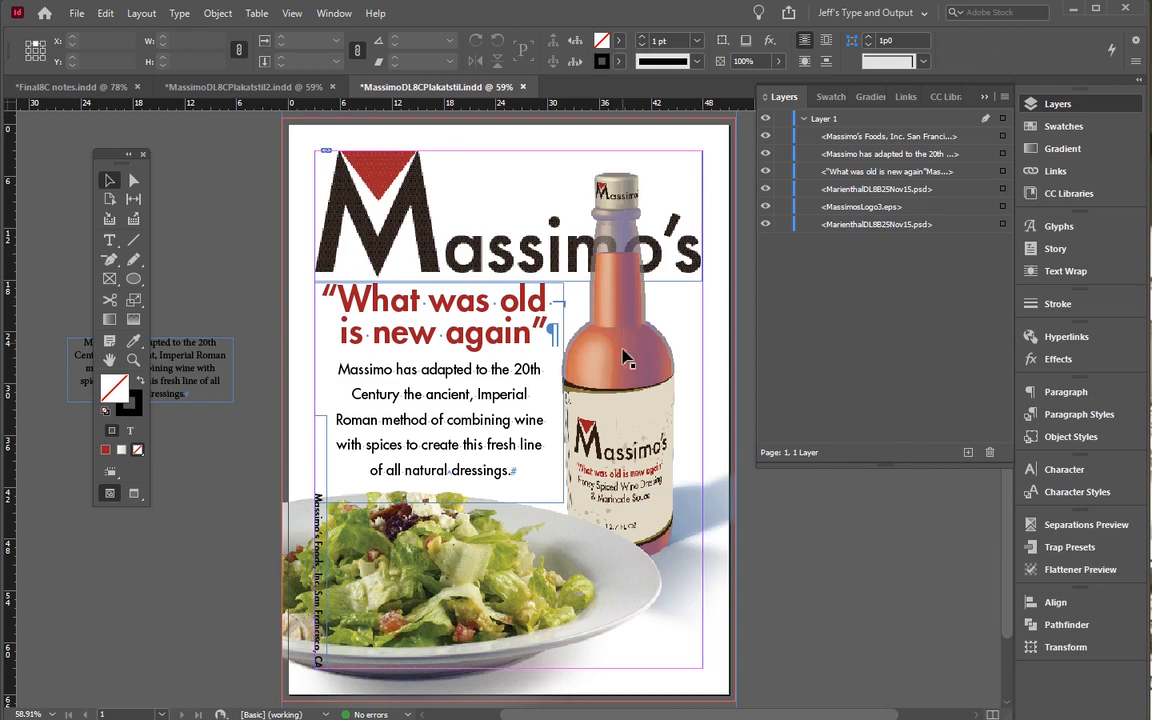
Show the second bottle behind the logo by turning on its layer in the rearmost image copy's object layer options
right_click(623, 357)
mouse_move(660, 500)
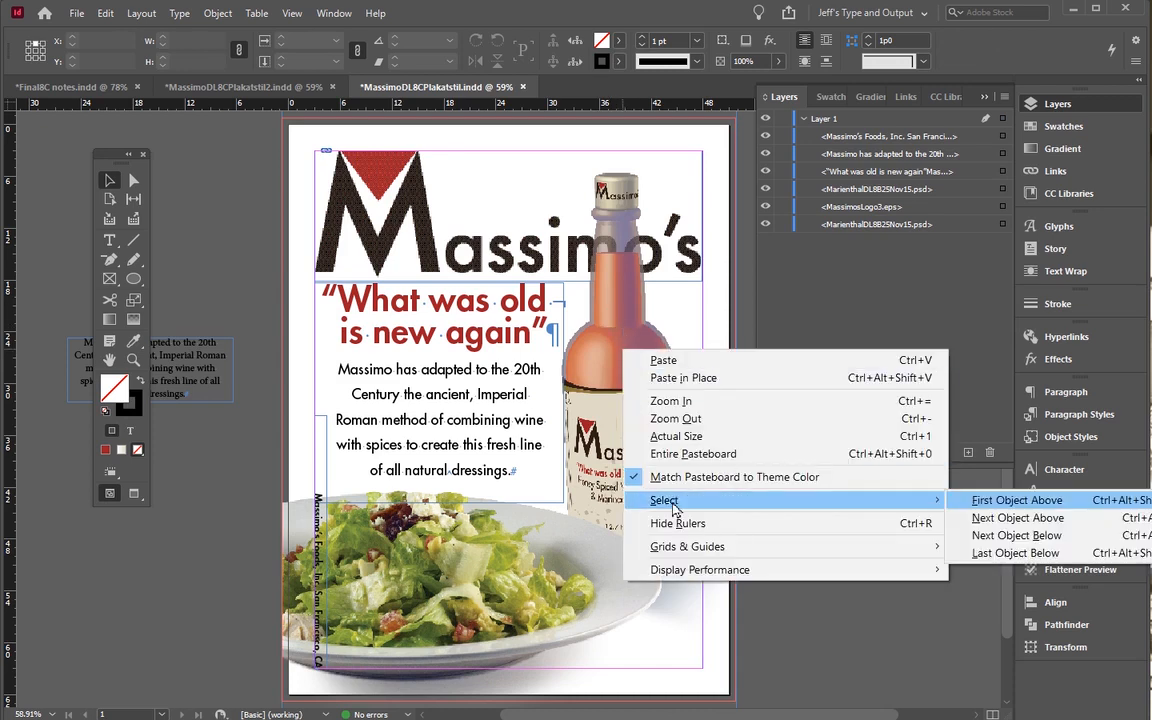
click(990, 517)
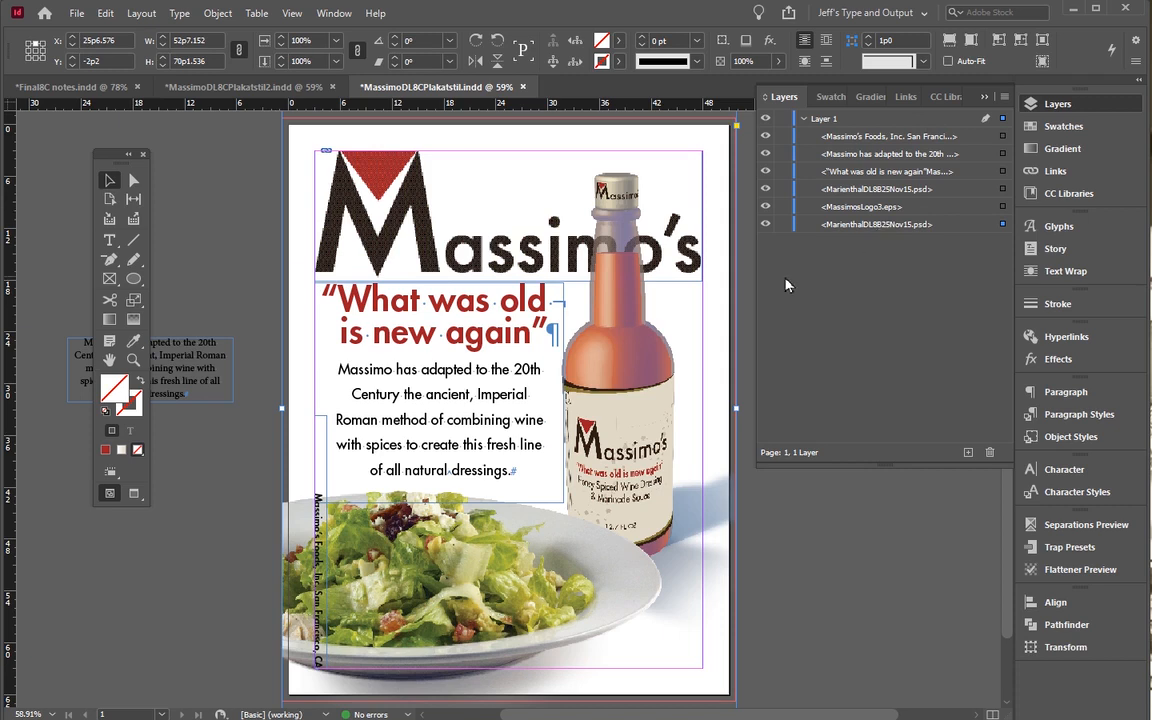
right_click(612, 352)
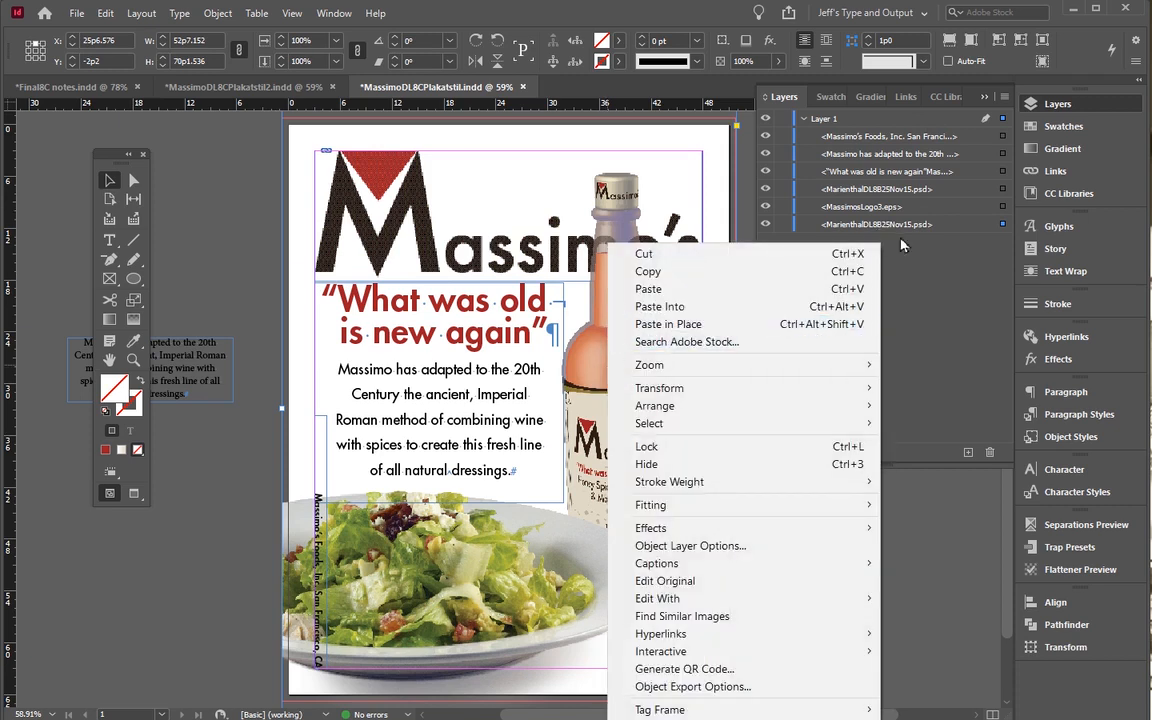
click(683, 548)
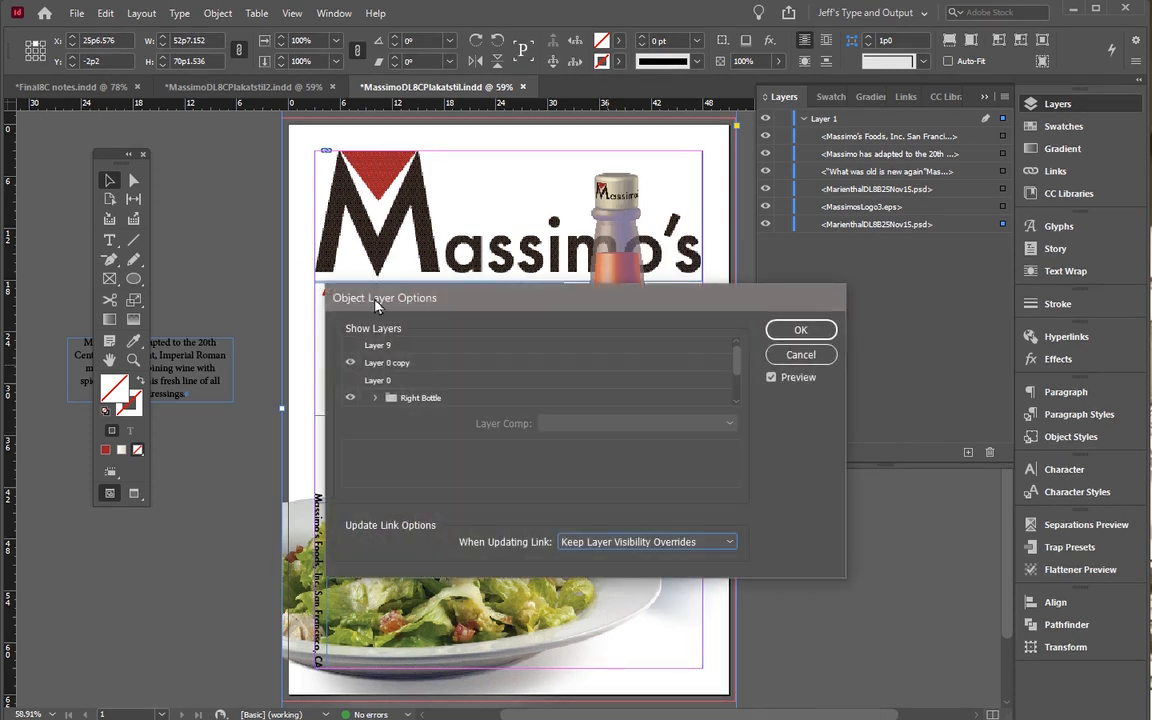
drag(376, 305, 672, 307)
scroll(679, 400, down, 1)
scroll(679, 400, down, 1)
click(646, 382)
key(Return)
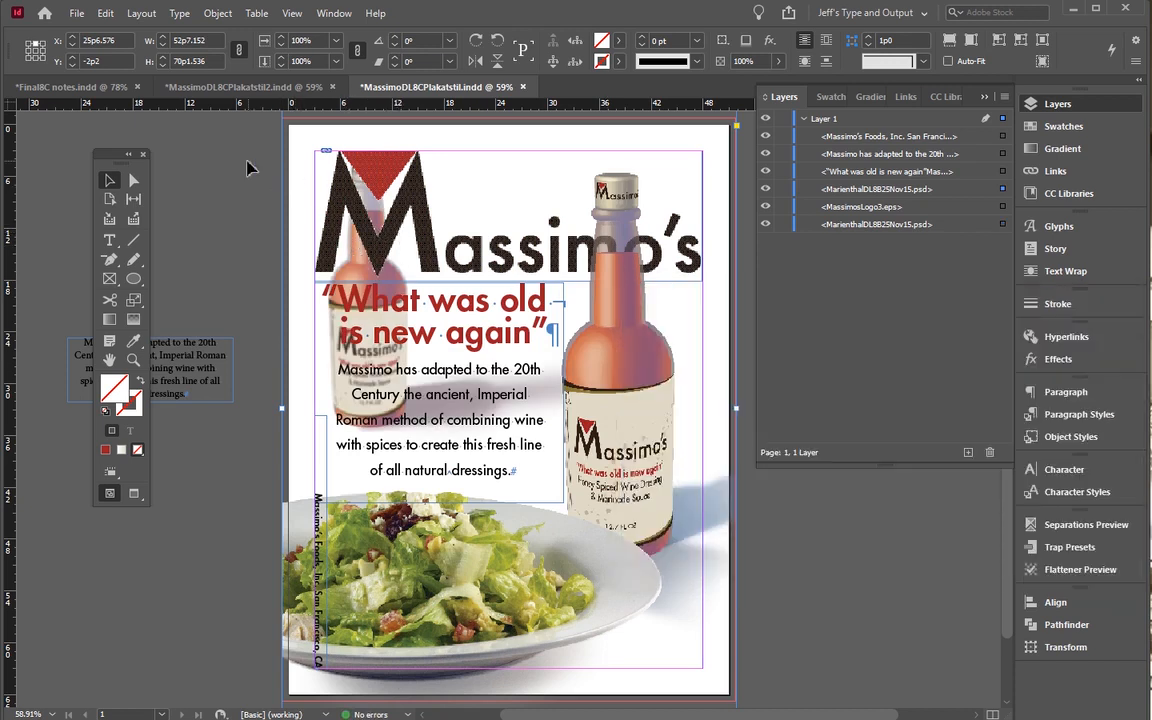
Shrink the MassimosLogo3.eps frame from its lower-left corner to about 41p9 by 14p1 and fit the content to the frame
right_click(420, 238)
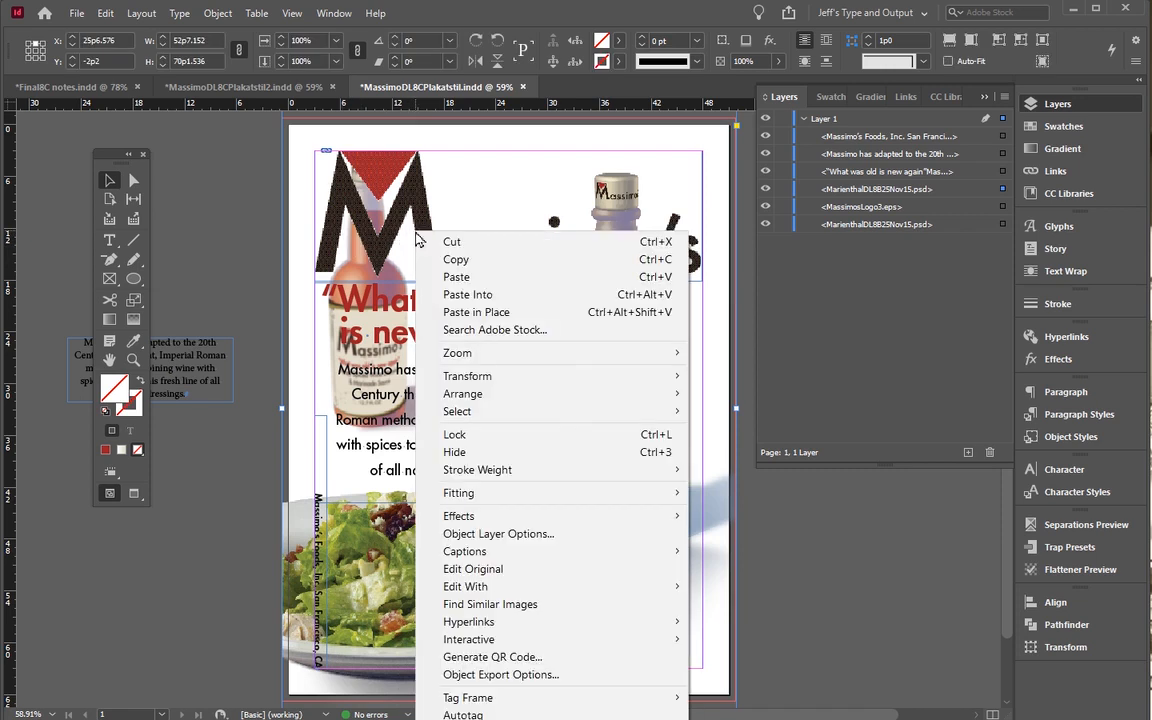
mouse_move(604, 411)
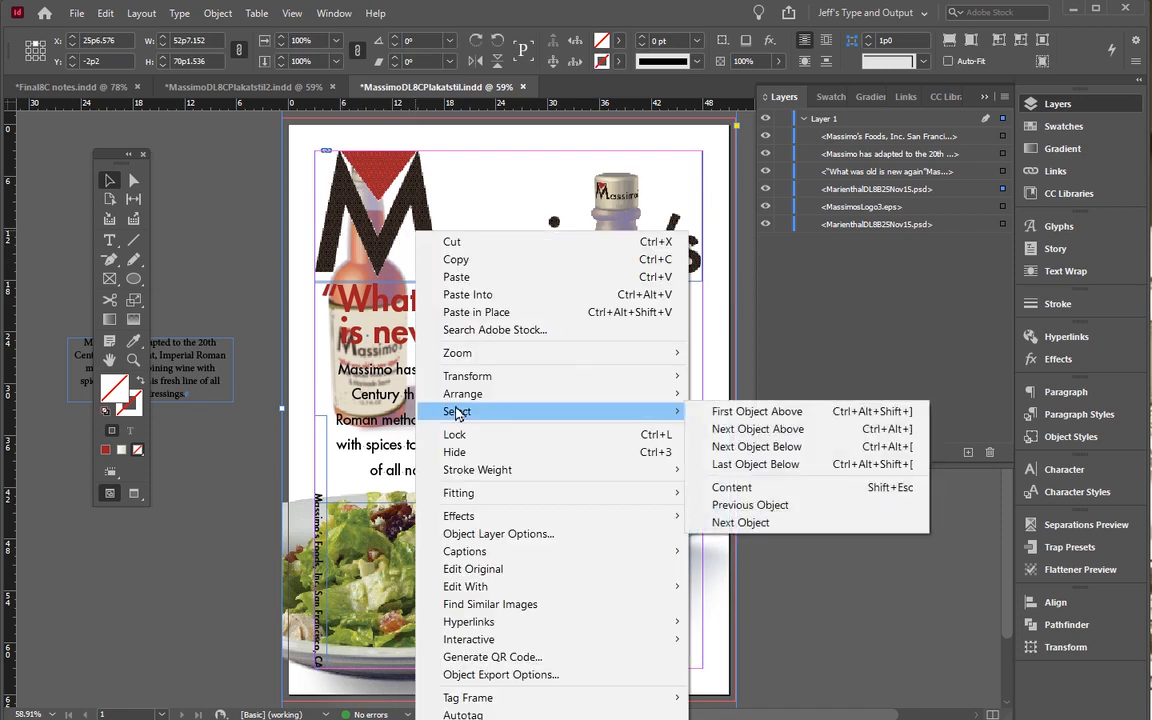
click(750, 442)
click(1002, 189)
click(1002, 206)
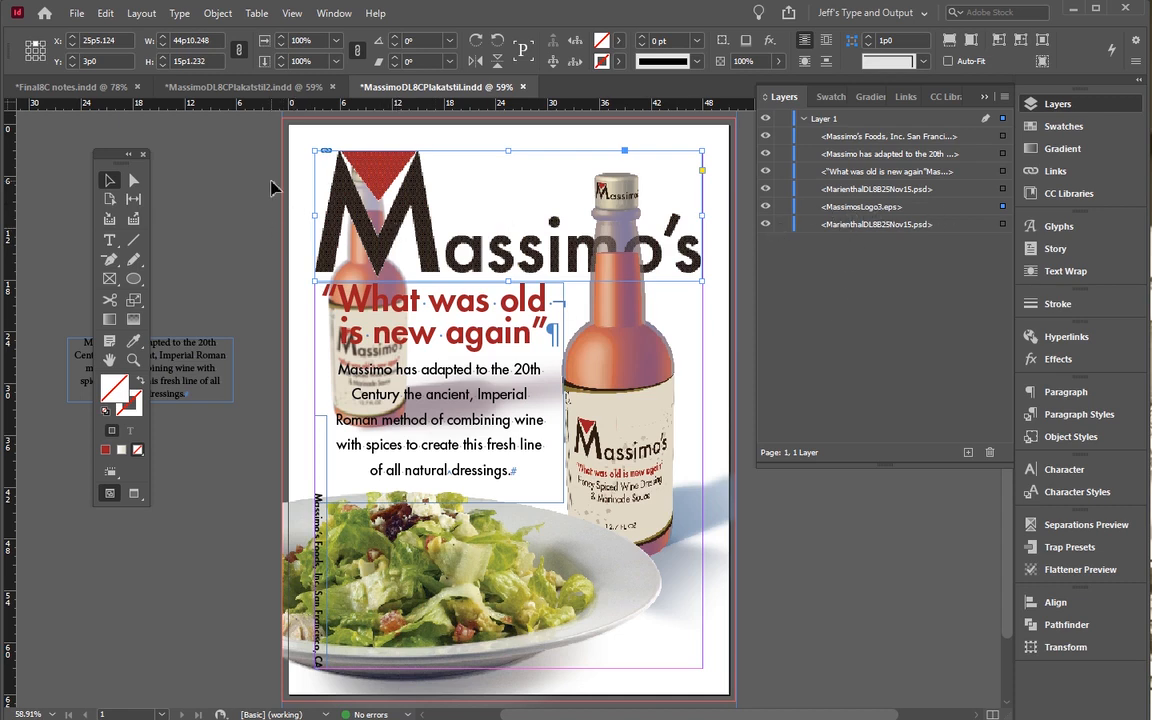
drag(313, 281, 337, 267)
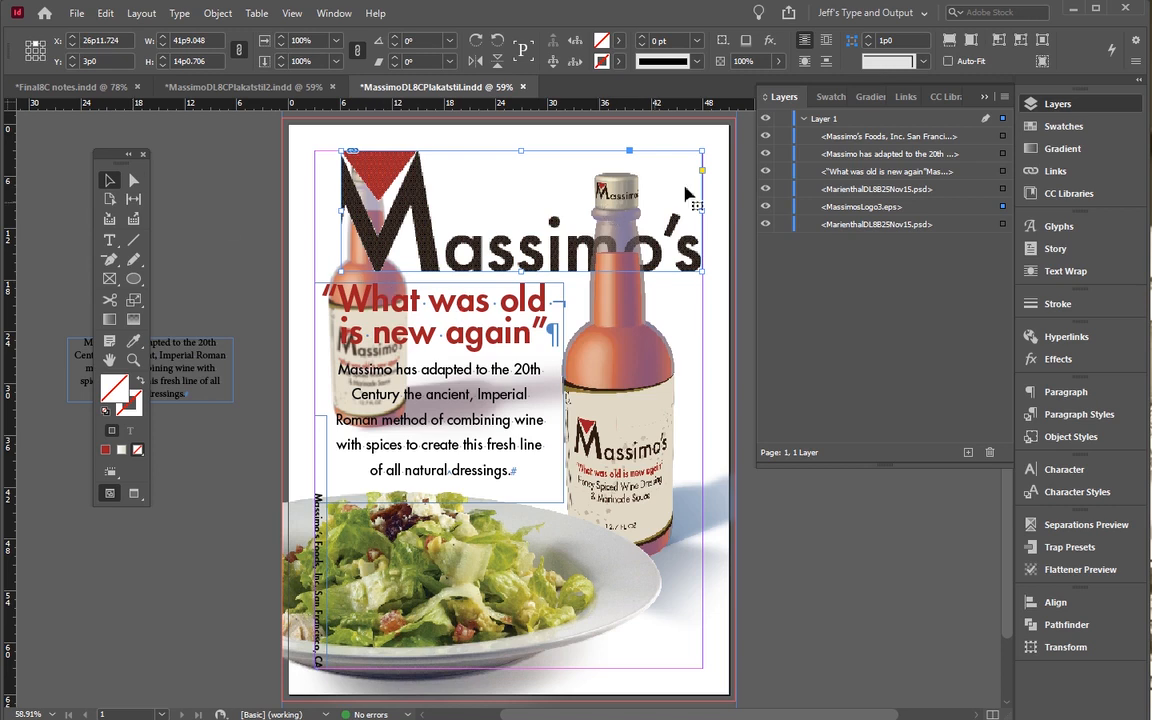
click(998, 42)
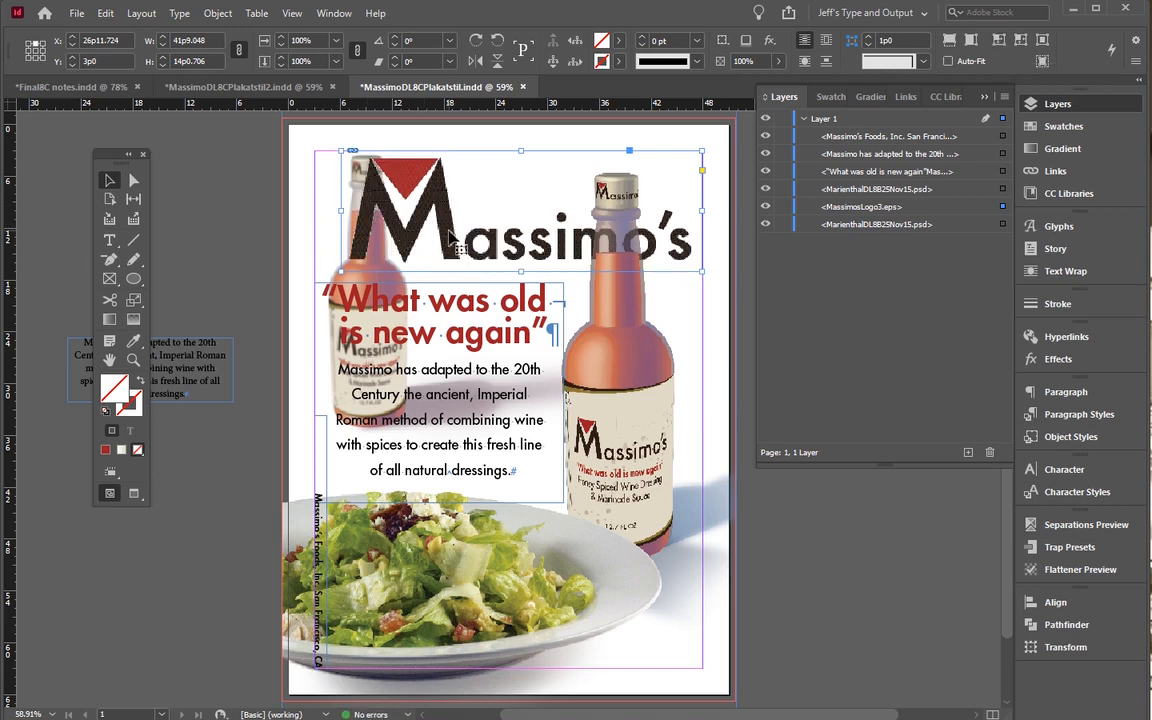
Set the logo graphic's horizontal and vertical scale inside its frame to 138%
double_click(410, 205)
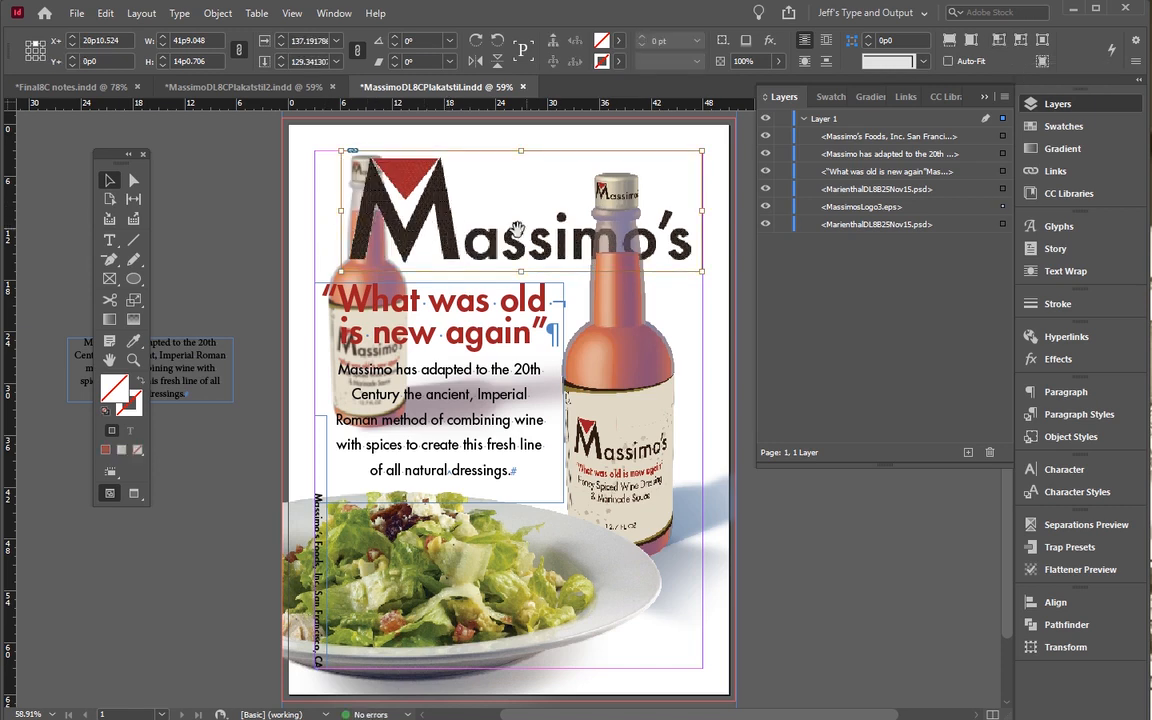
click(282, 38)
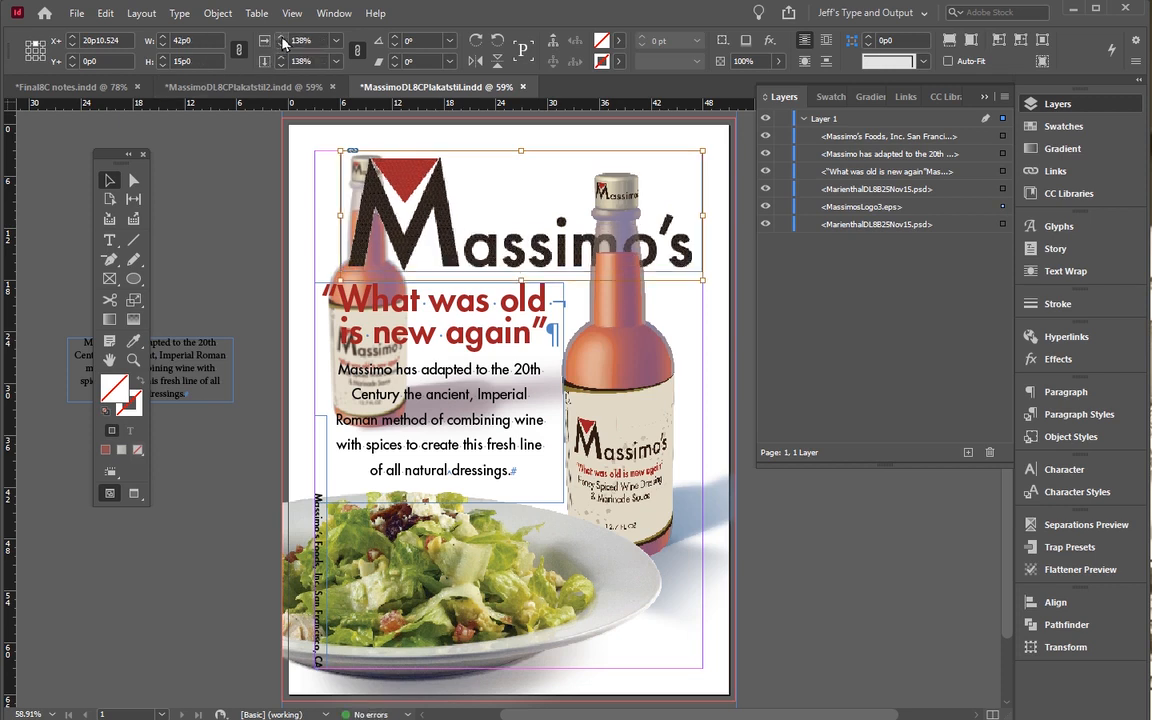
Increase the logo graphic's horizontal and vertical scale inside its frame to 142%
click(282, 38)
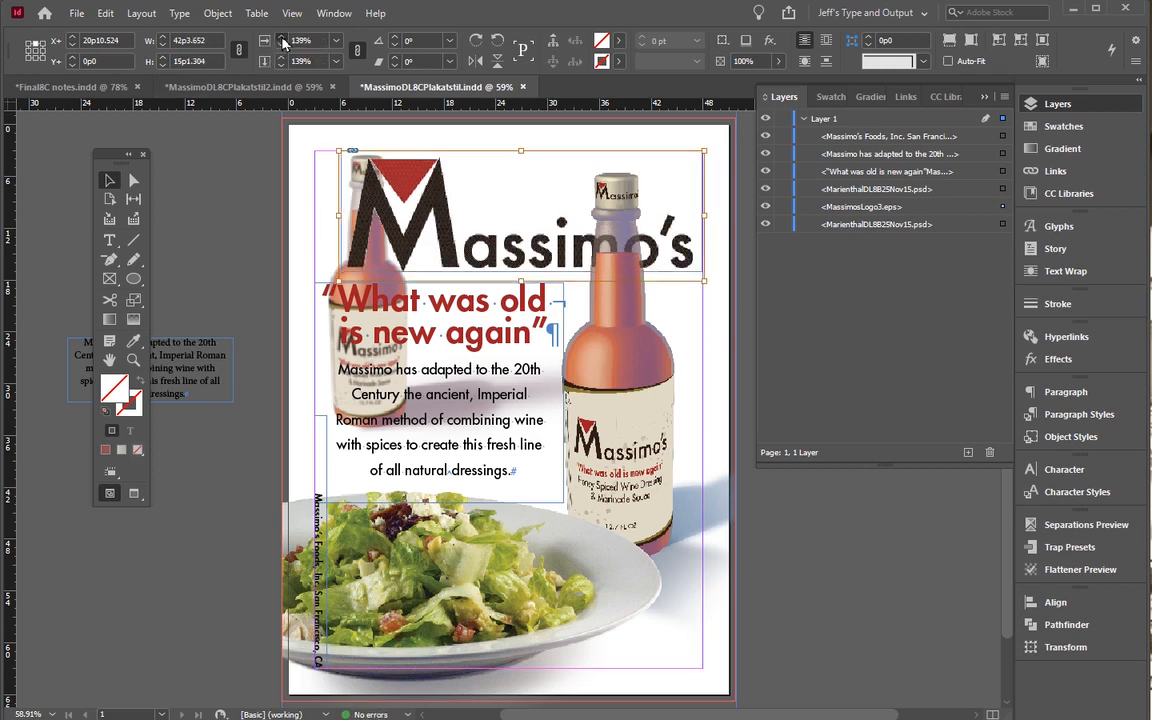
click(282, 38)
click(282, 38)
click(282, 38)
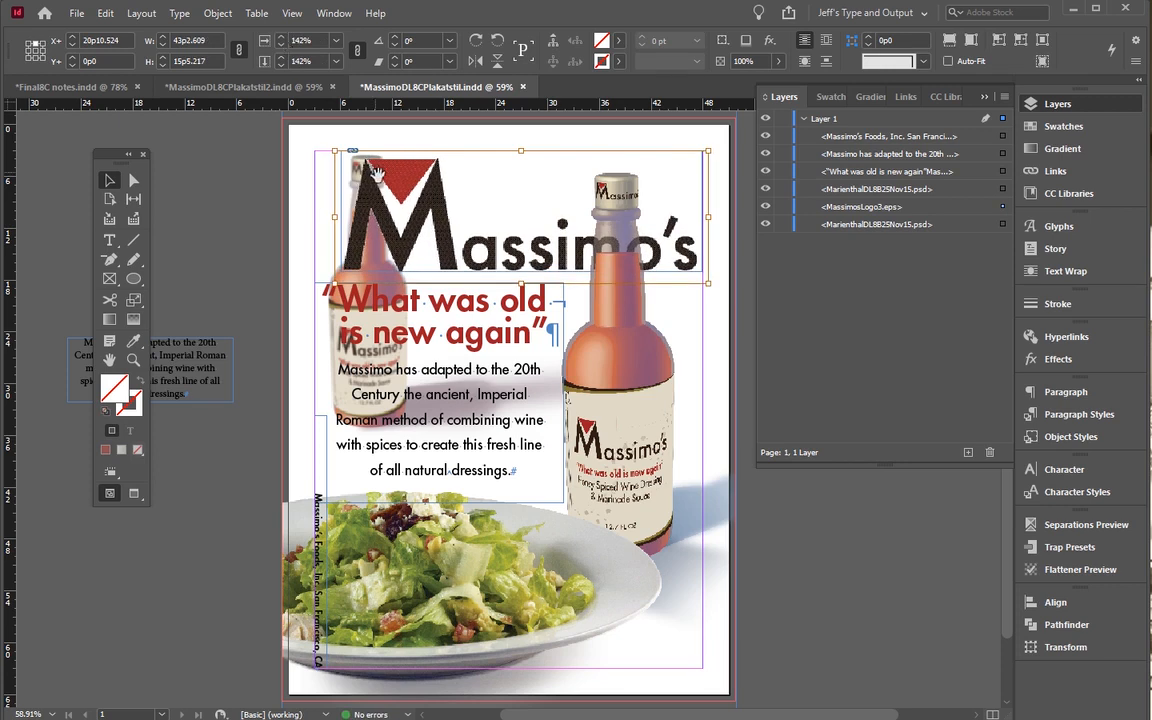
Nudge the logo graphic upward inside its frame to a vertical content offset of about -0p11
key(Up)
key(Up)
key(Up)
key(Up)
key(Up)
key(Up)
key(Up)
key(Up)
key(Up)
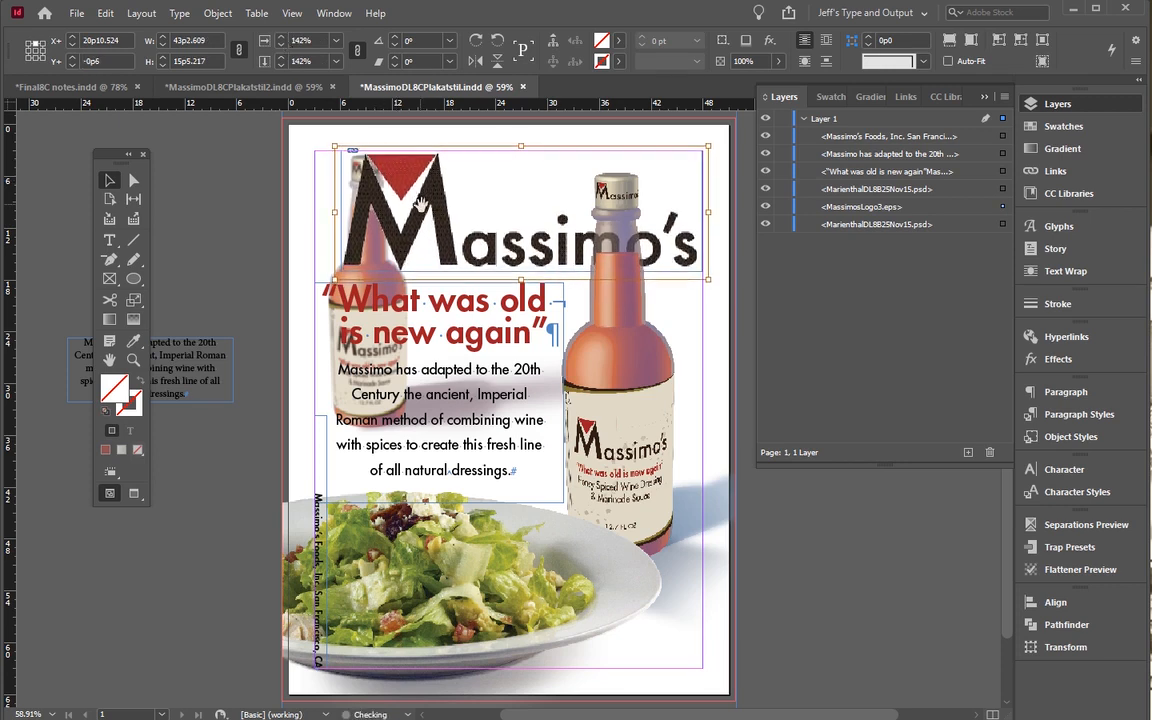
mouse_move(421, 205)
mouse_down()
mouse_move(426, 216)
mouse_move(413, 208)
mouse_up()
key(Up)
key(Up)
key(Up)
key(Up)
key(Up)
key(Up)
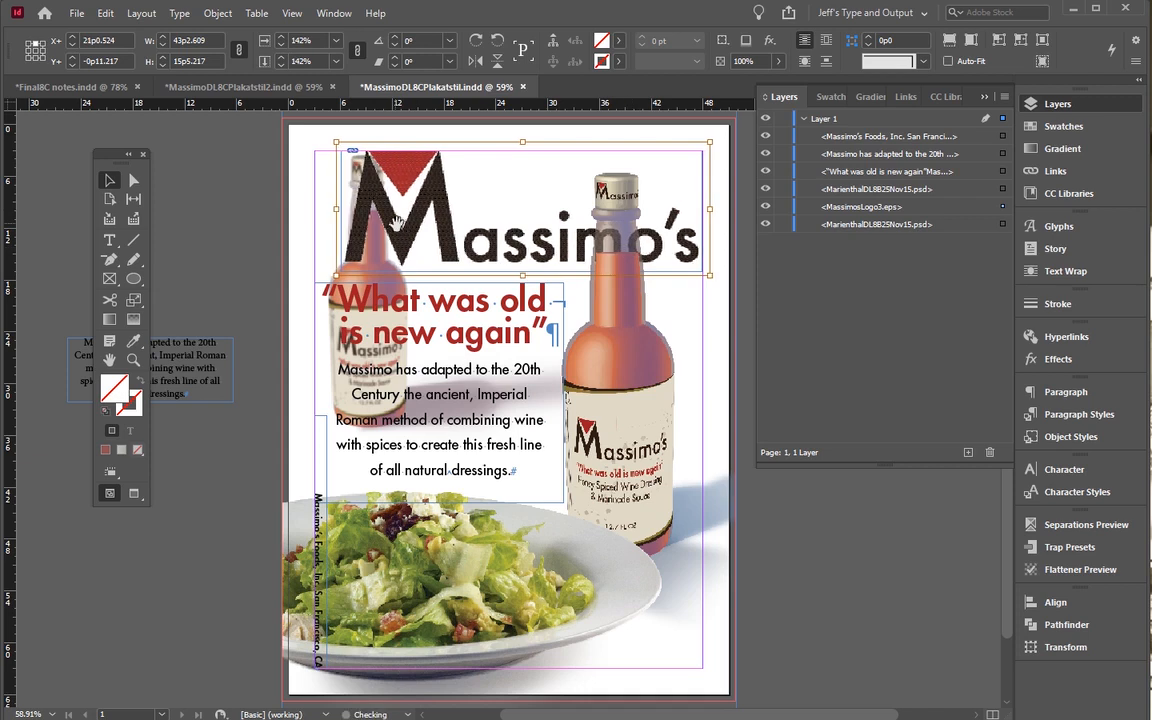
Nudge the logo graphic to the right inside its frame to a horizontal offset of 21p5.524 and deselect it
key(Right)
key(Right)
key(Right)
key(Right)
key(Right)
key(Right)
key(Right)
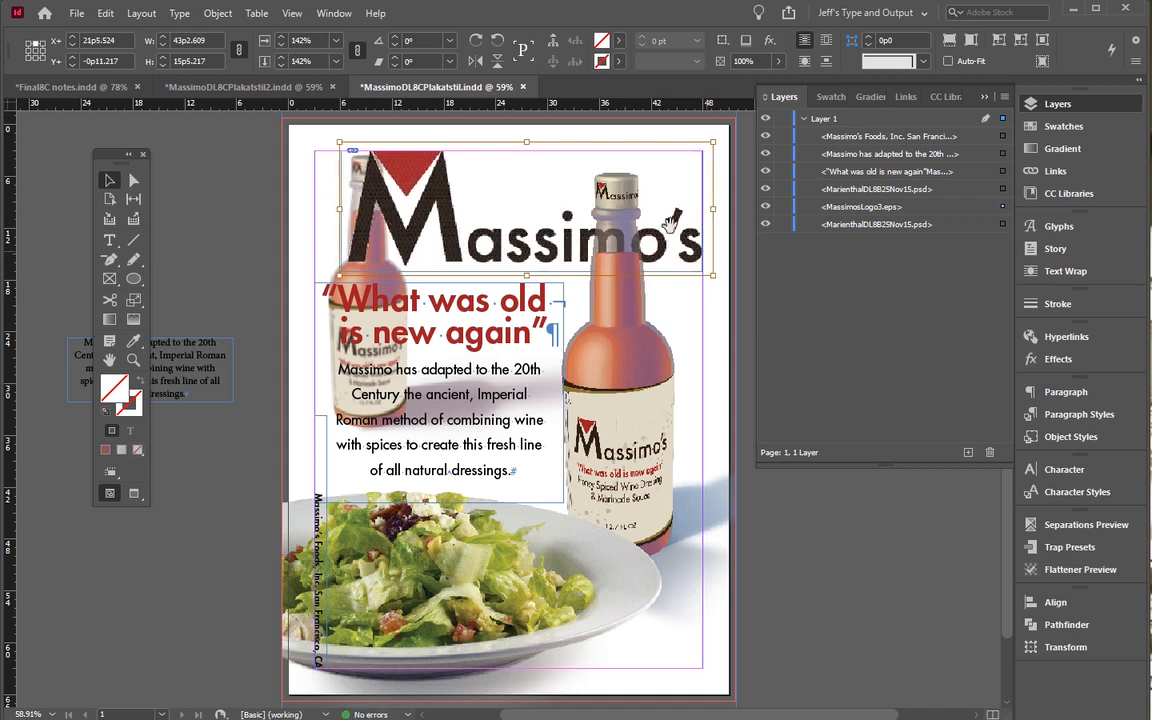
click(240, 256)
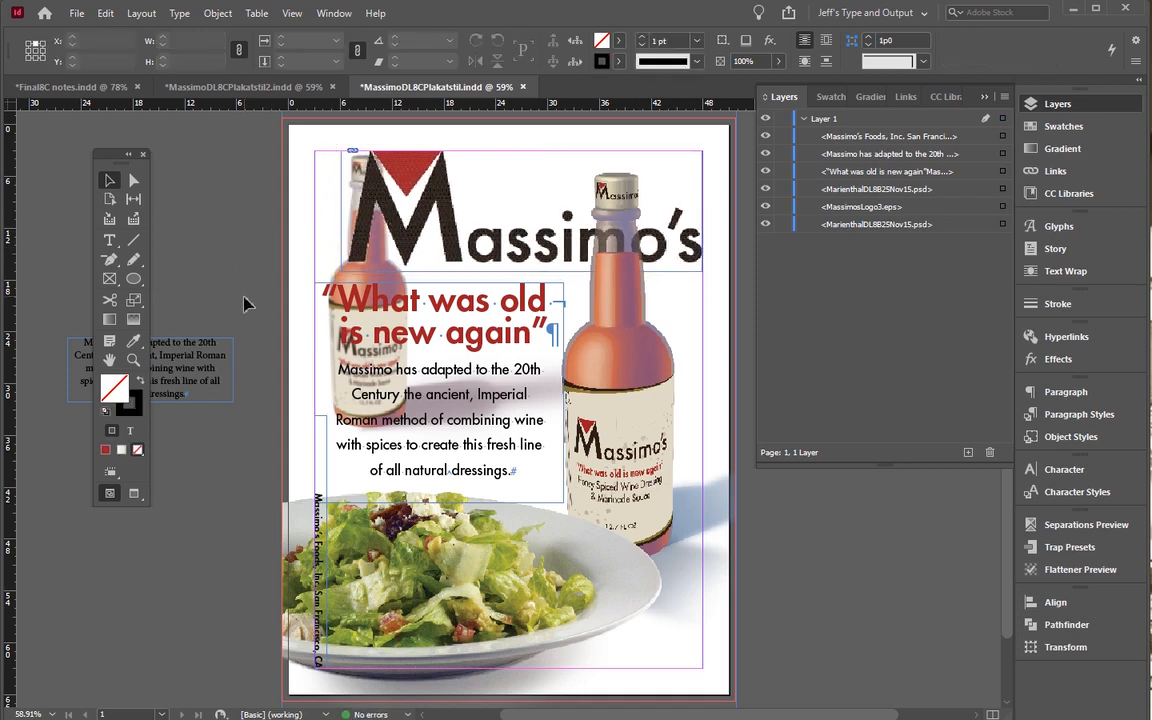
Move the text frame with the quoted headline and body copy to the right, to about X 21p10.8
click(471, 365)
drag(471, 365, 507, 365)
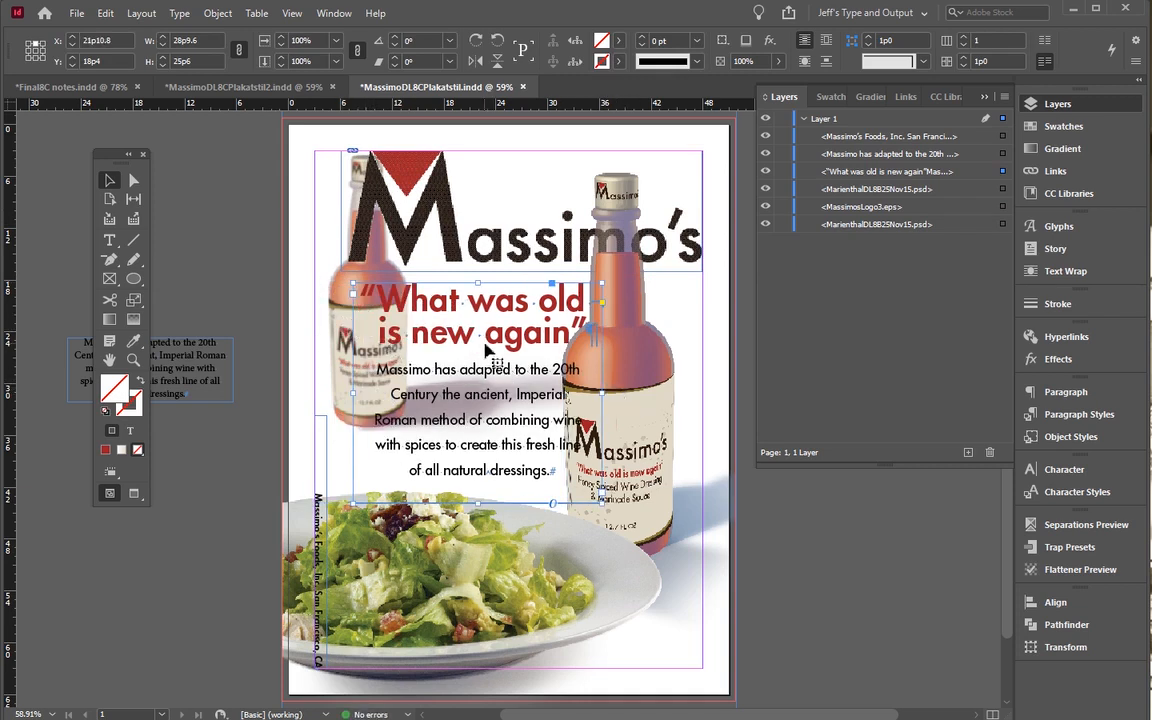
click(174, 190)
Open the linked bottle-and-salad image in Photoshop for editing and collapse its Right Bottle layer group
right_click(640, 368)
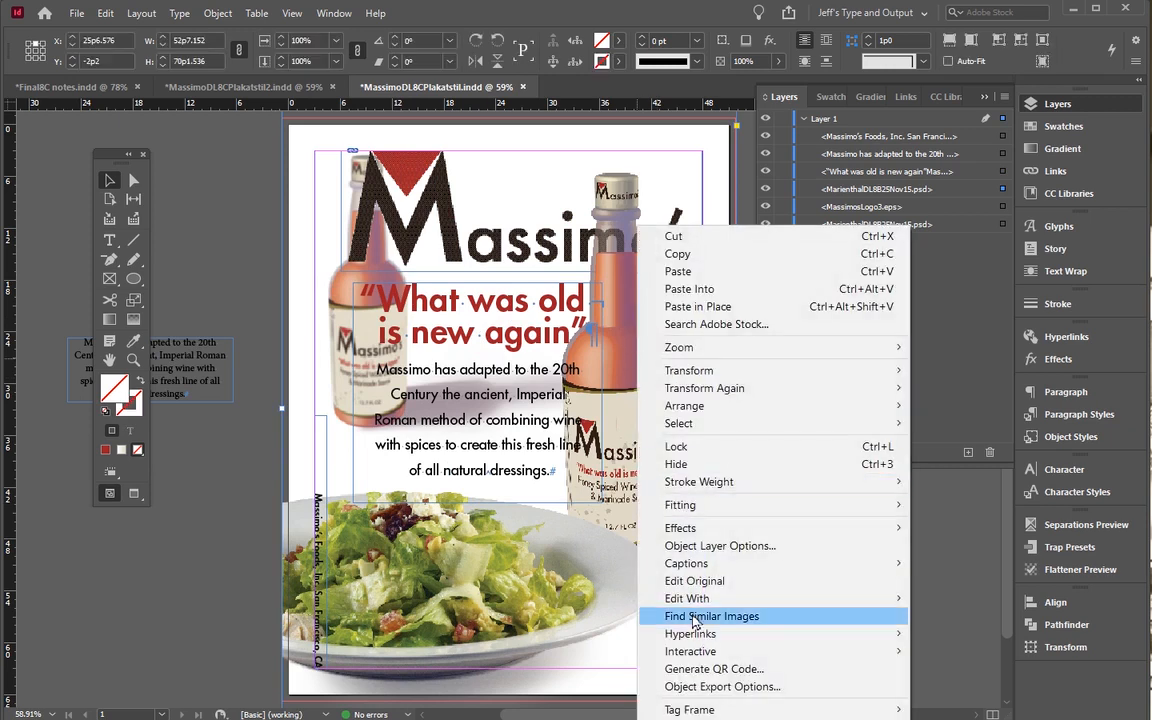
click(687, 581)
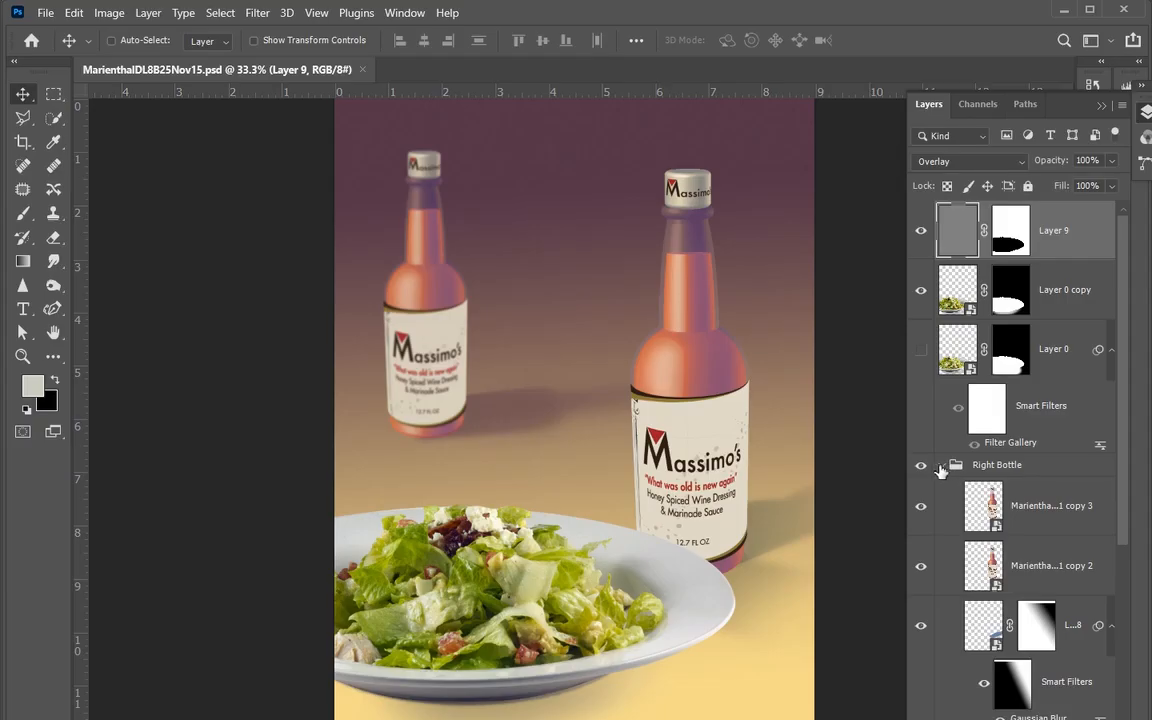
click(941, 466)
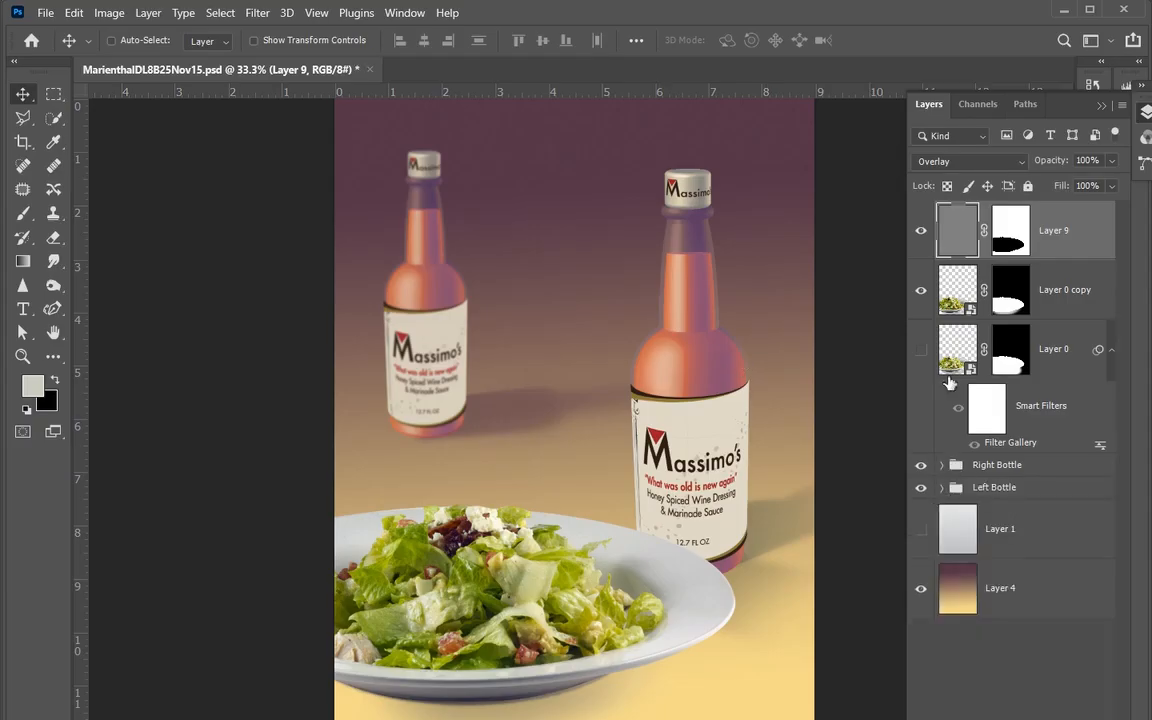
Transform the Left Bottle group, scaling it to about 96.8% and moving it up toward the image's upper-left corner
click(1000, 487)
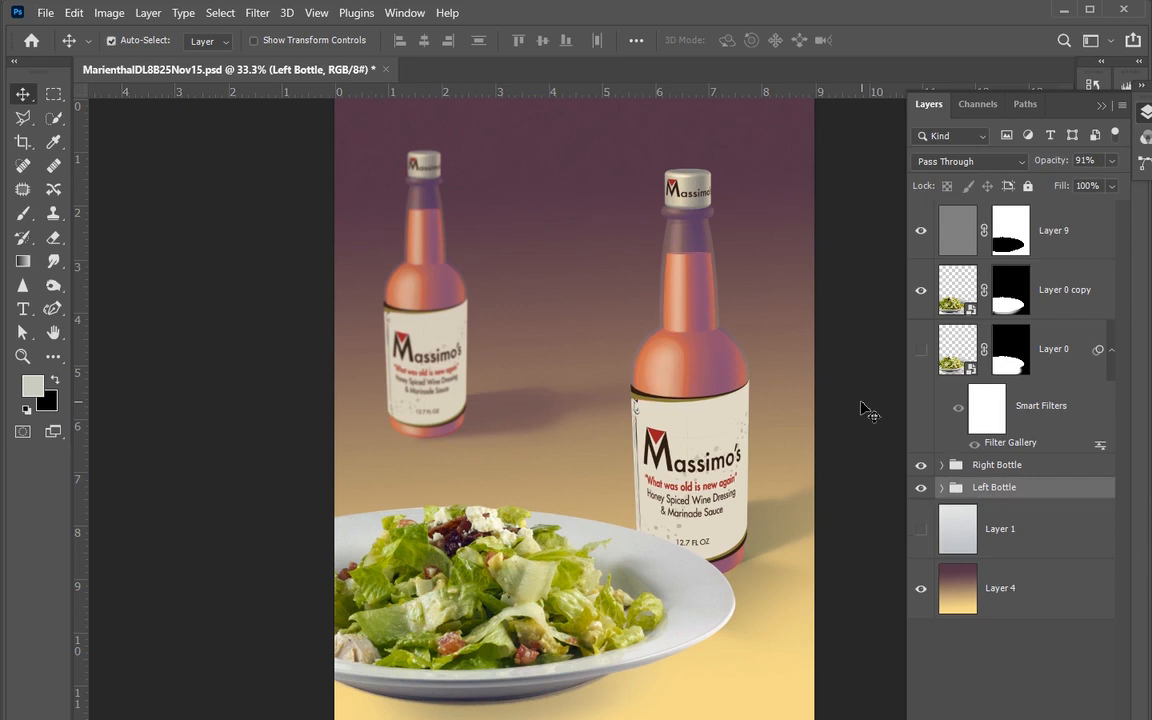
key(ctrl+t)
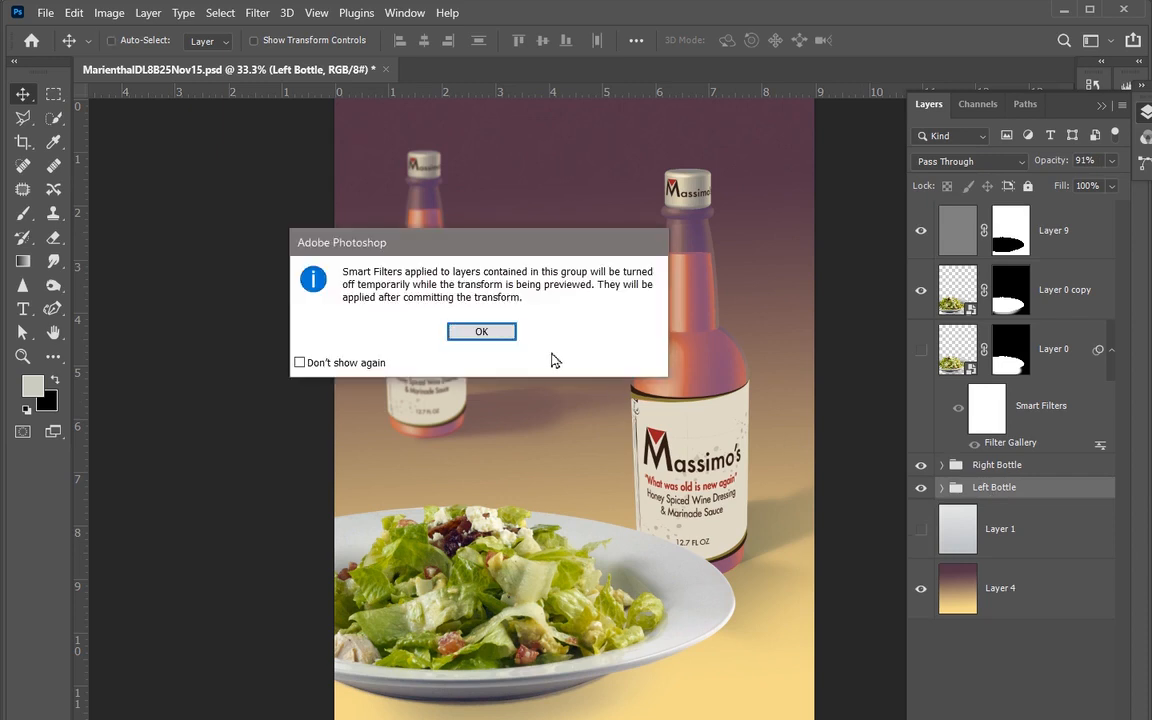
click(482, 331)
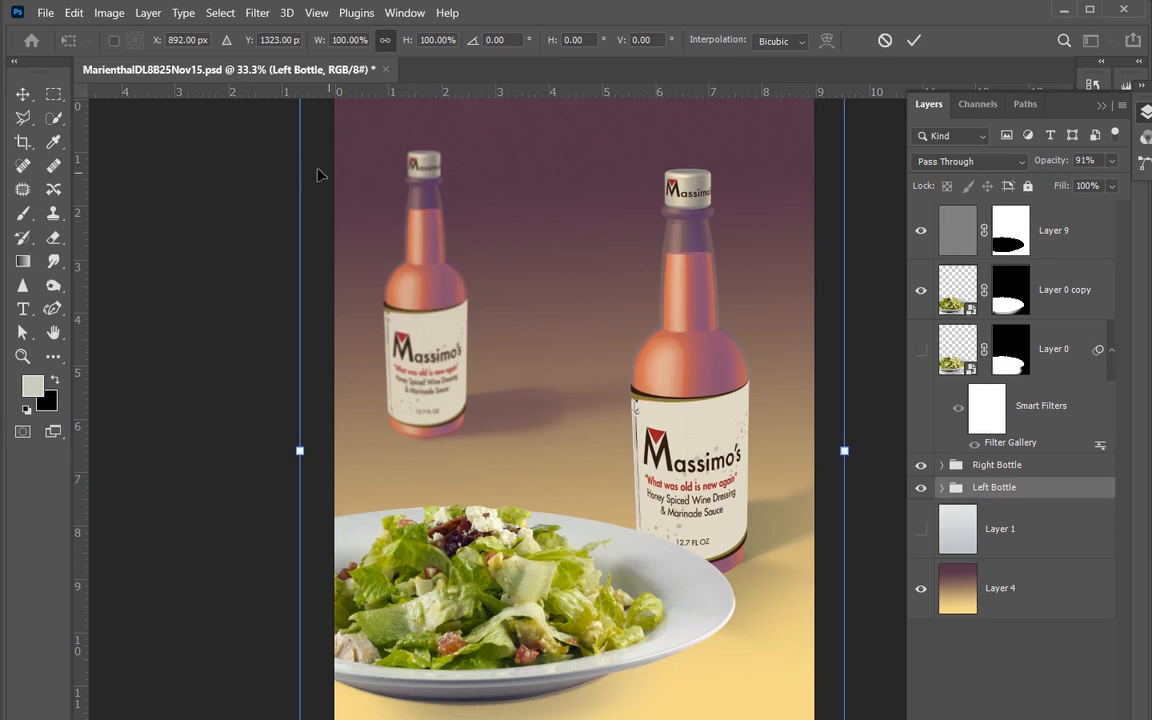
scroll(287, 259, up, 2)
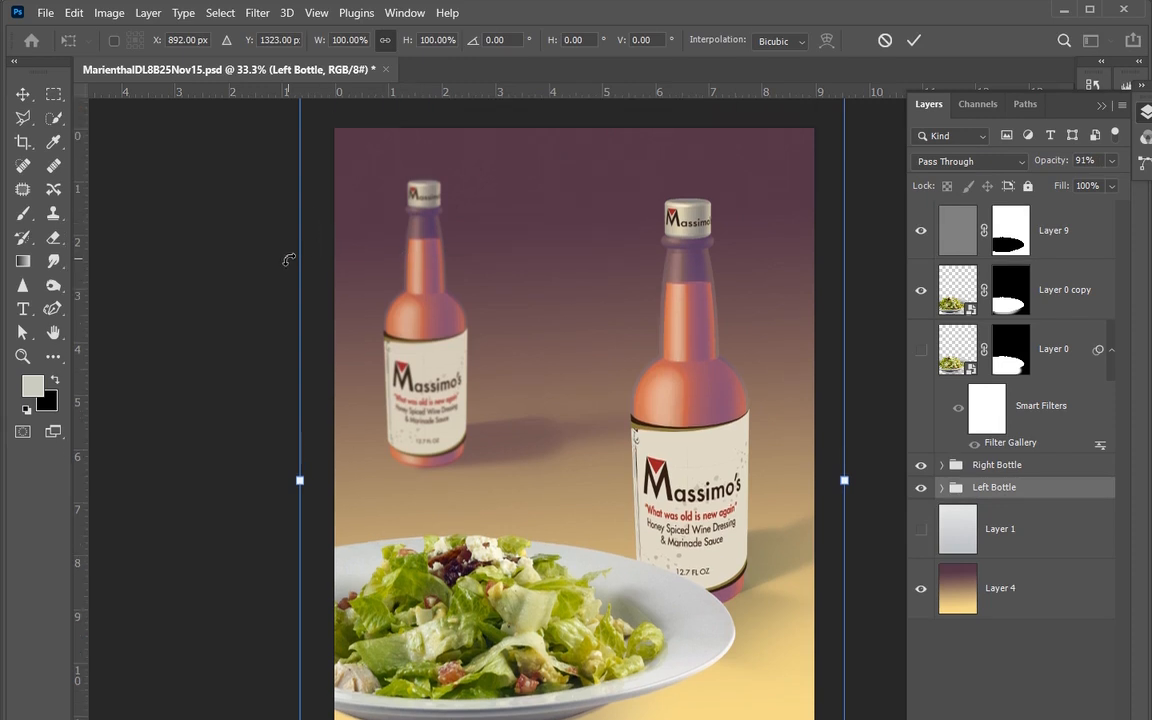
key(ctrl+minus)
key(ctrl+minus)
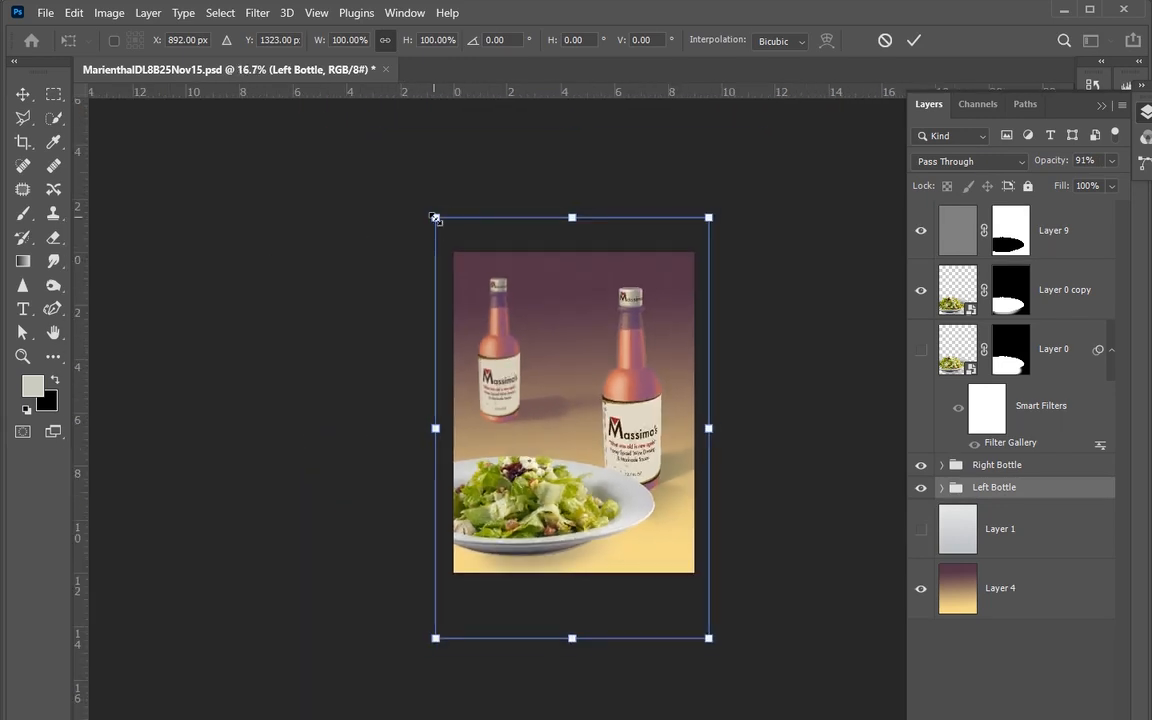
drag(435, 217, 425, 245)
drag(520, 401, 493, 368)
click(349, 308)
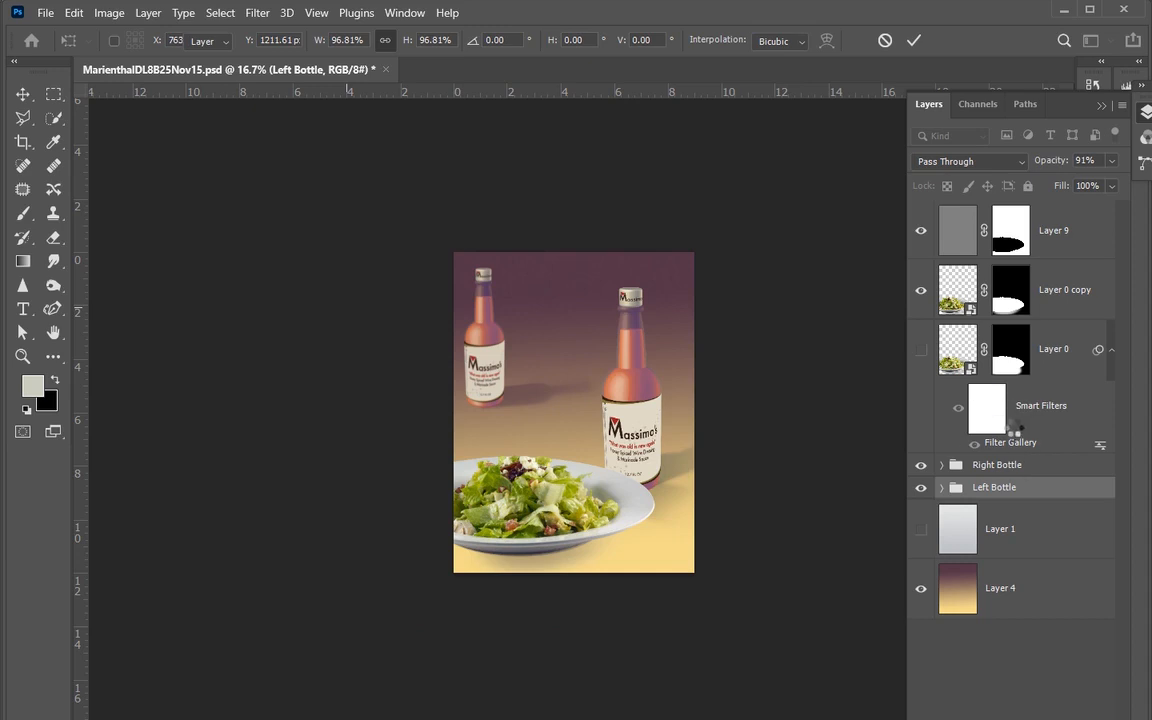
Move the Right Bottle group right and slightly up, to about X 1314 px and Y 1259 px
click(988, 465)
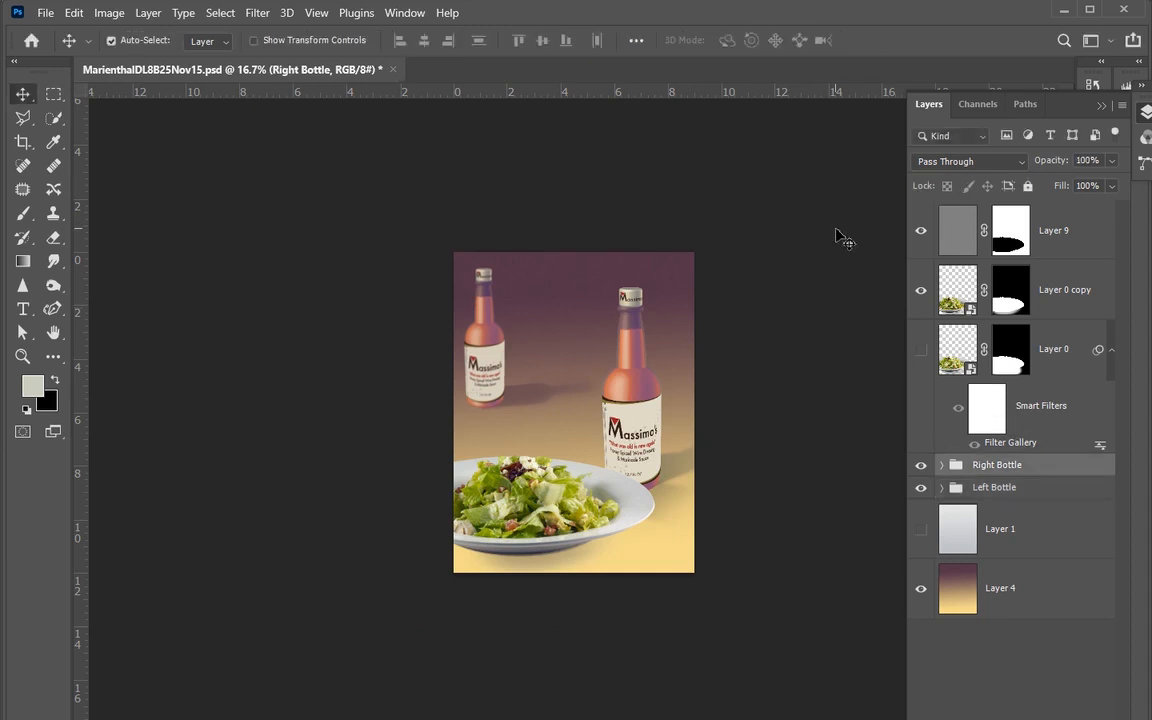
key(ctrl+t)
click(494, 329)
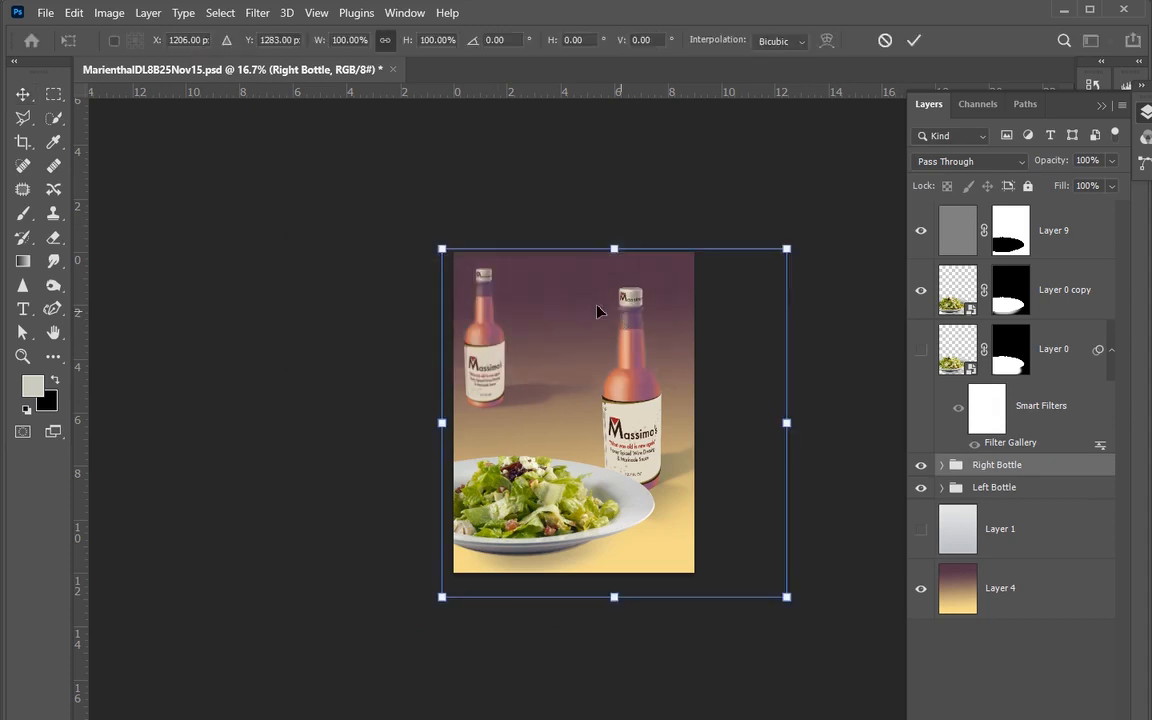
drag(637, 404, 649, 400)
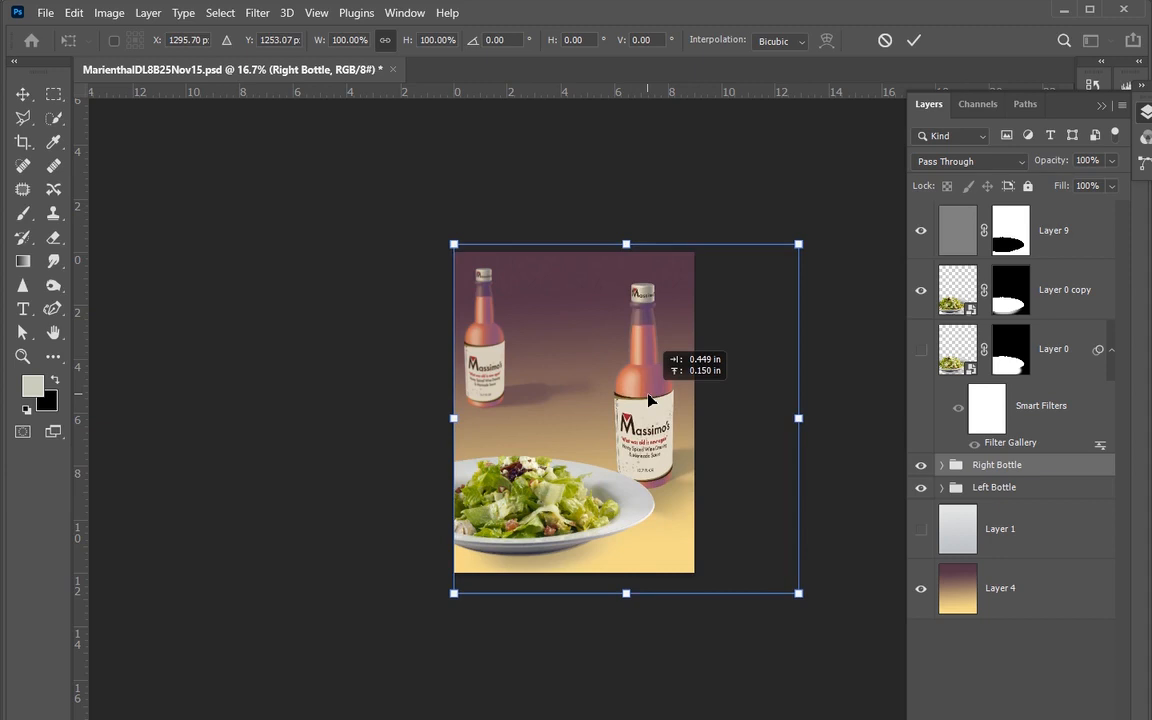
drag(648, 400, 651, 401)
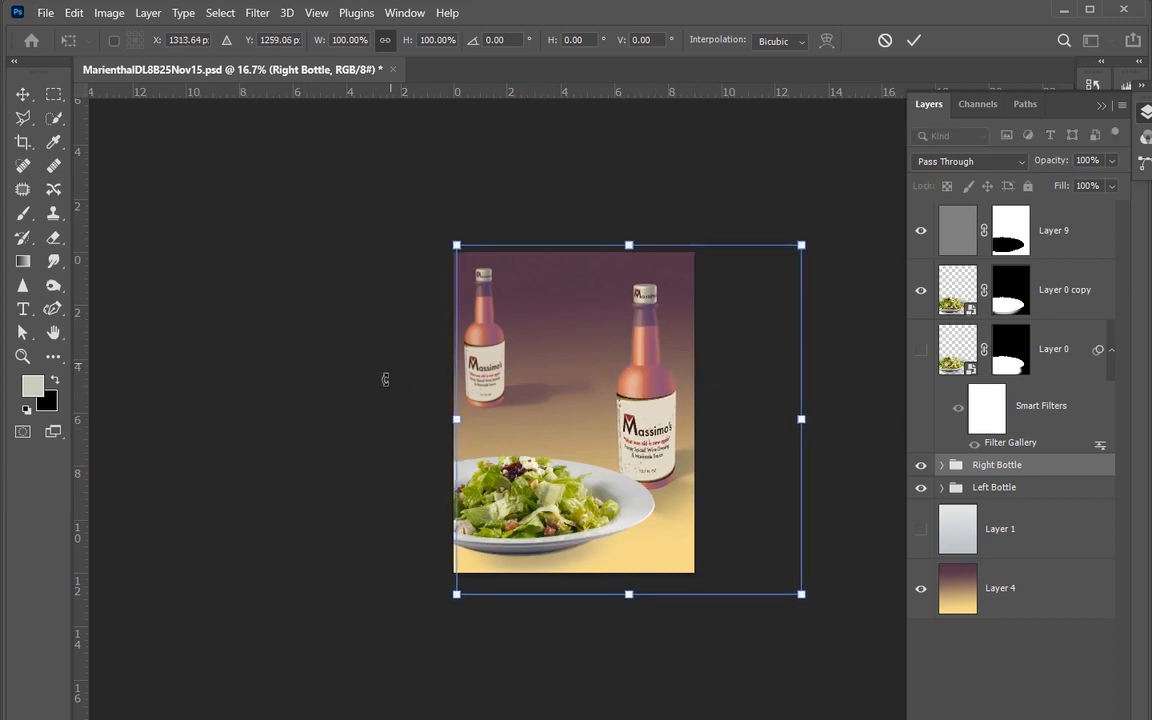
key(Return)
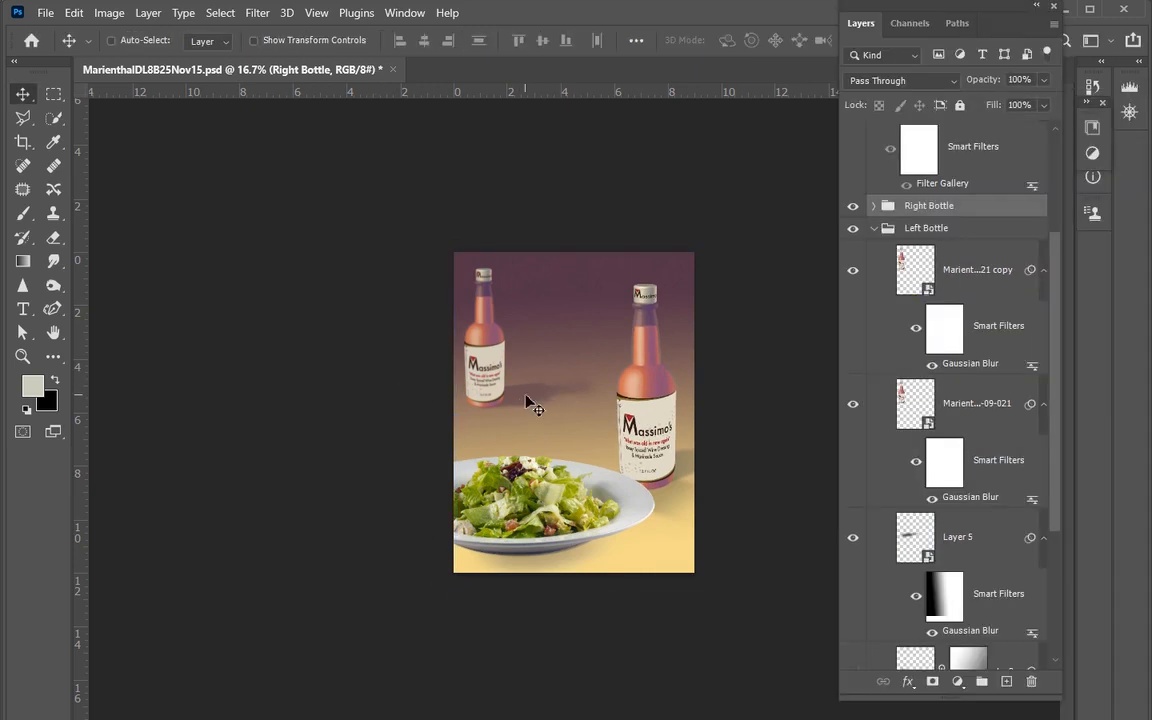
Skew the left bottle's shadow on Layer 5 by about 10.8° so it angles upward away from the bottle
click(910, 545)
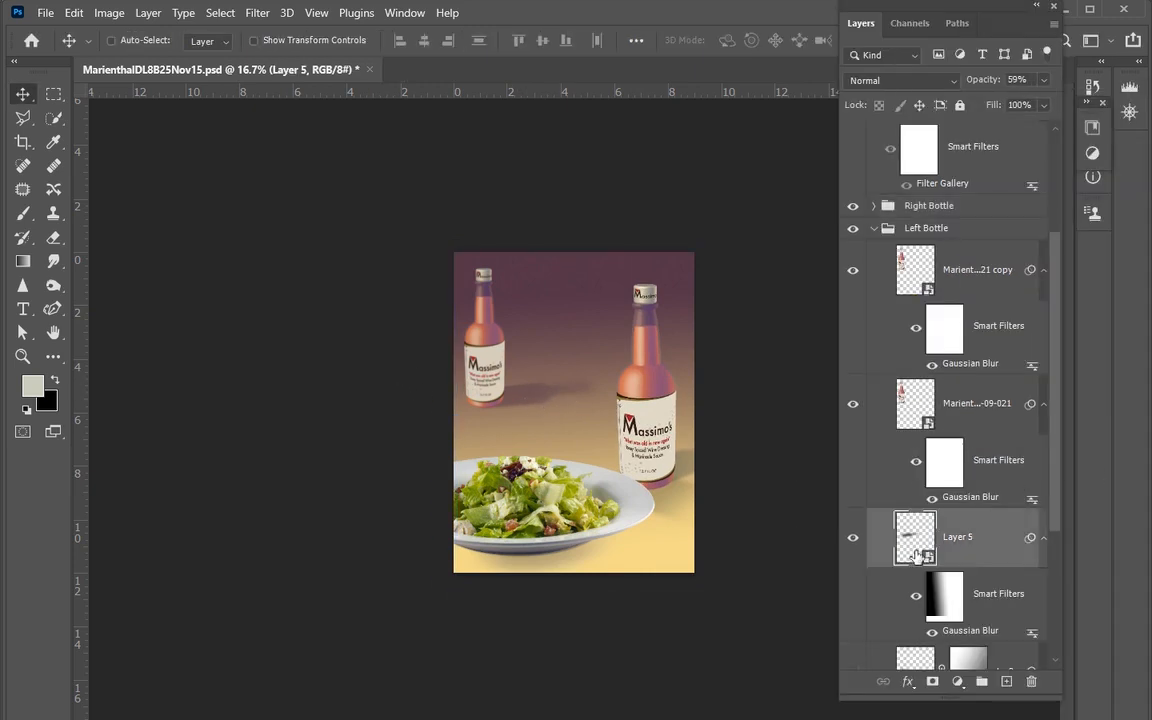
key(ctrl+t)
key(Return)
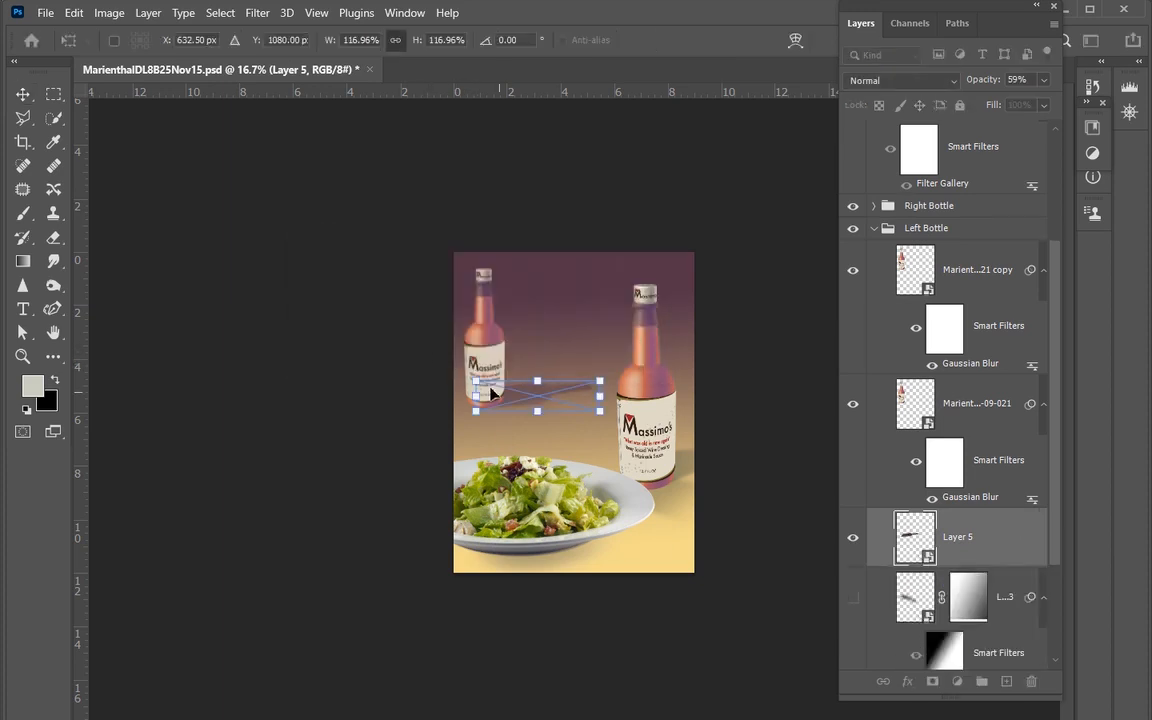
right_click(557, 397)
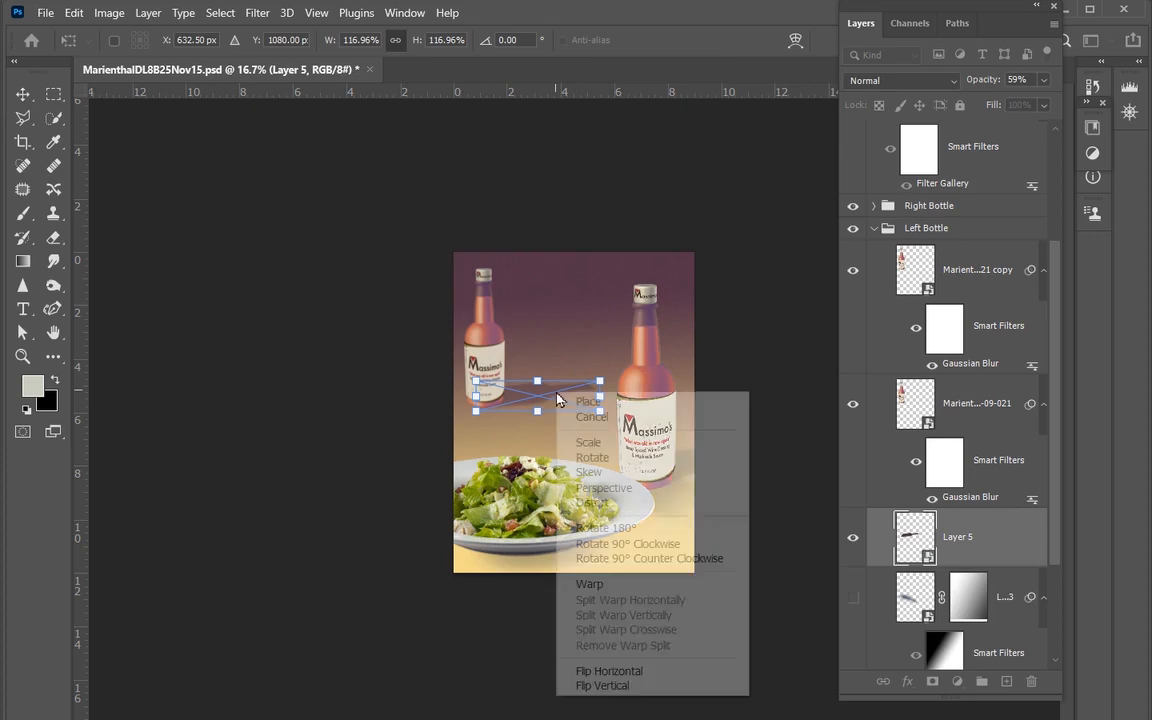
click(582, 488)
drag(604, 398, 531, 377)
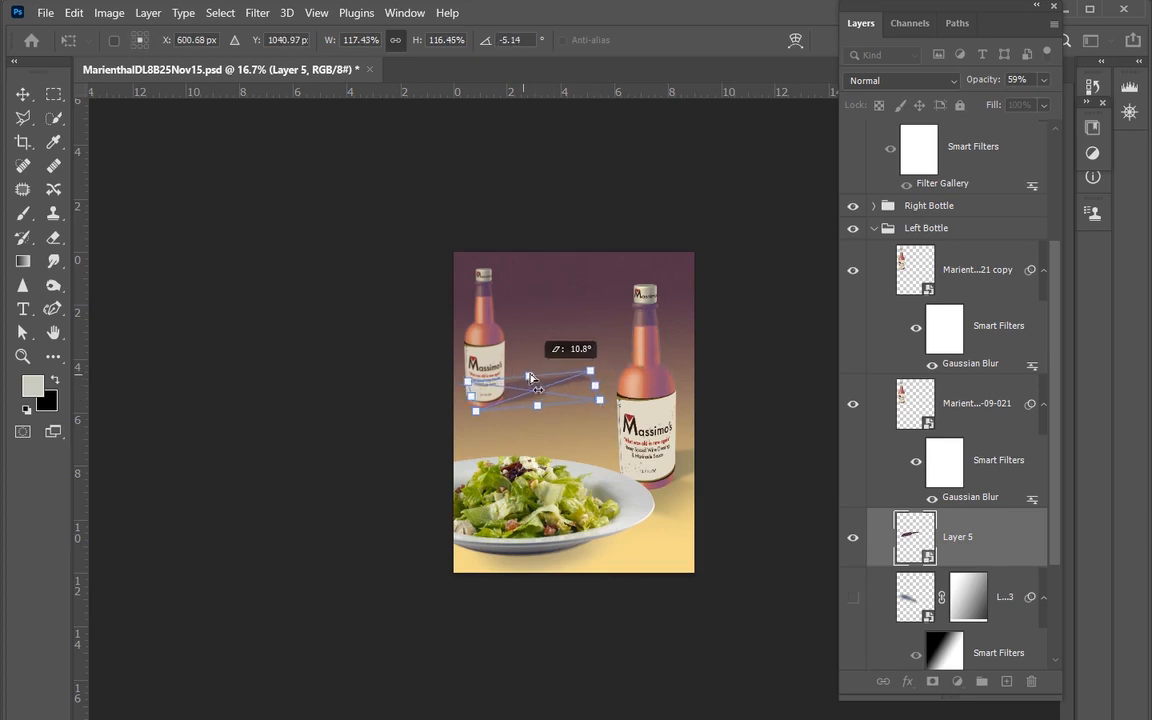
drag(531, 377, 530, 377)
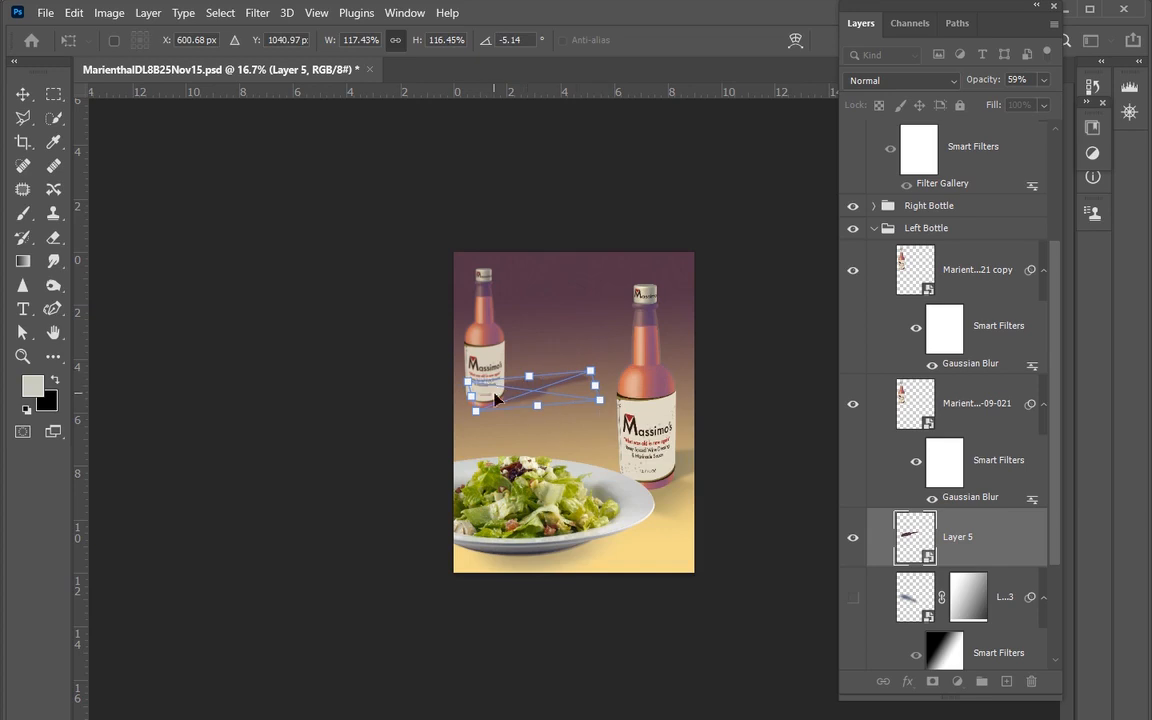
key(Return)
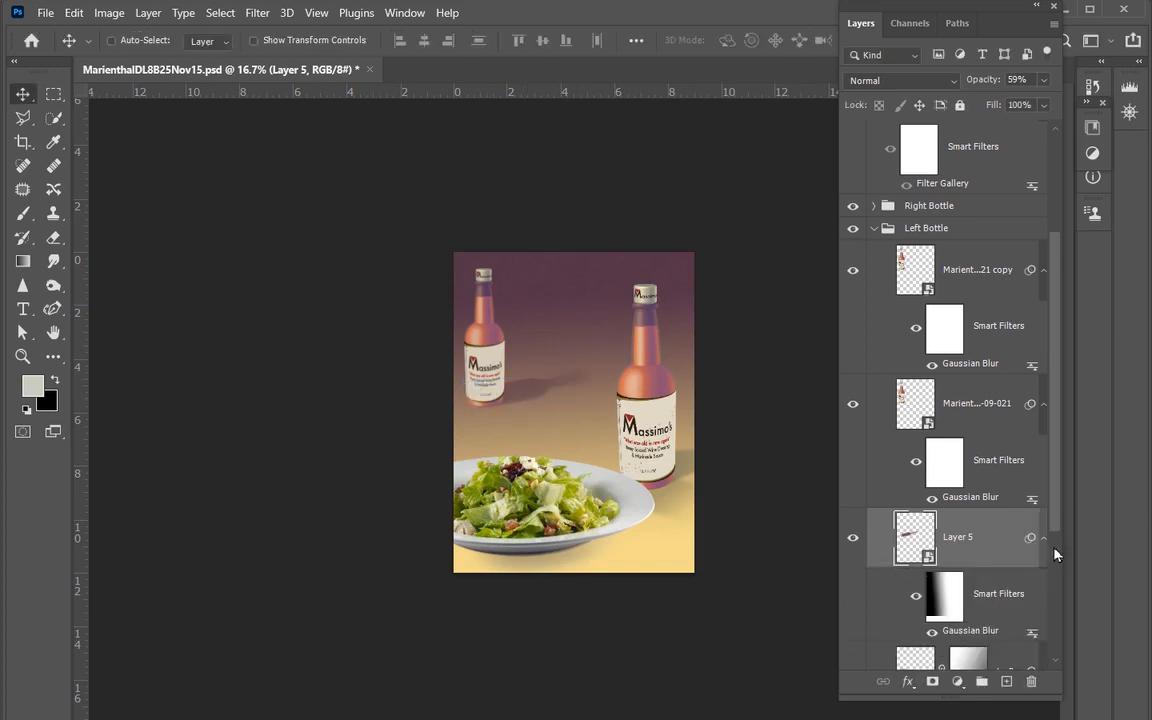
Move the gradient layer mask from Layer 3 onto the Layer 5 shadow
click(945, 596)
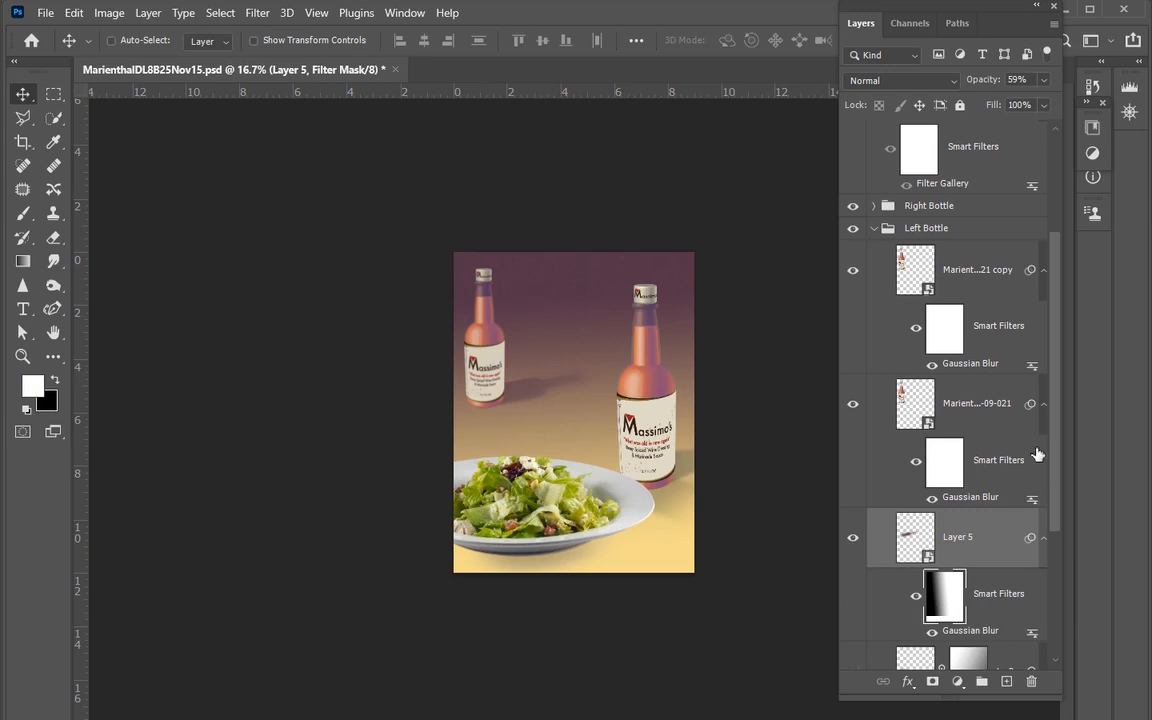
scroll(1049, 465, down, 5)
click(976, 466)
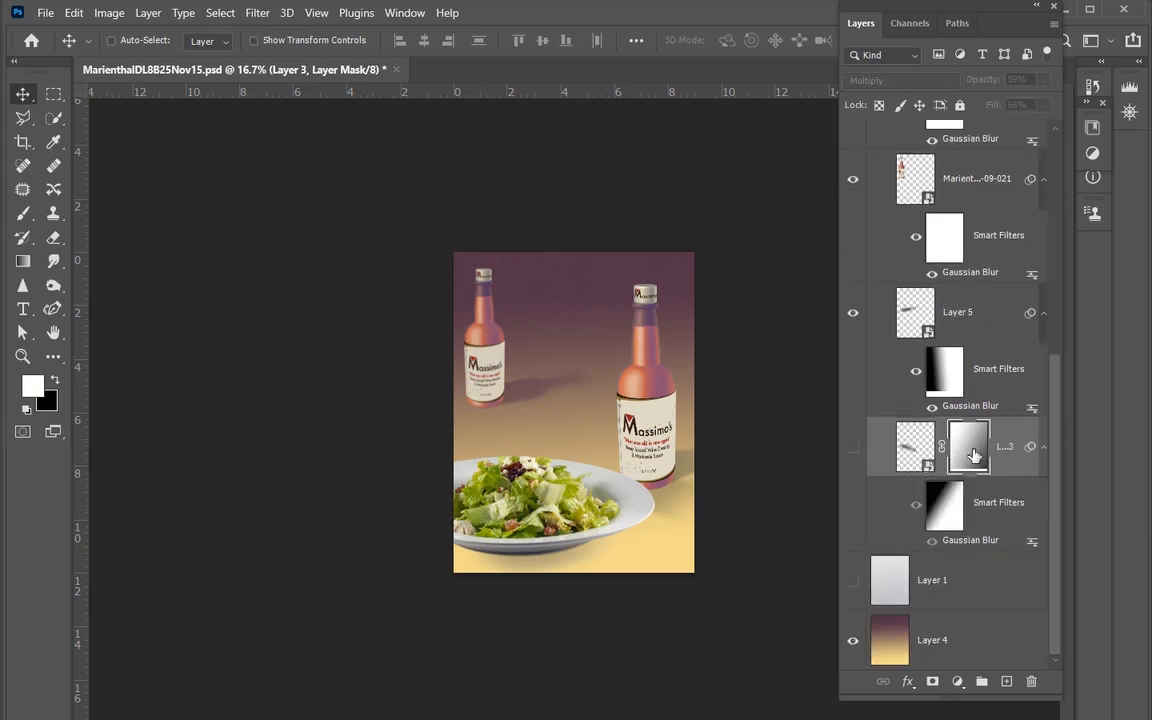
drag(968, 451, 971, 314)
click(953, 301)
Delete the hidden Layer 3 from the Left Bottle group
click(949, 448)
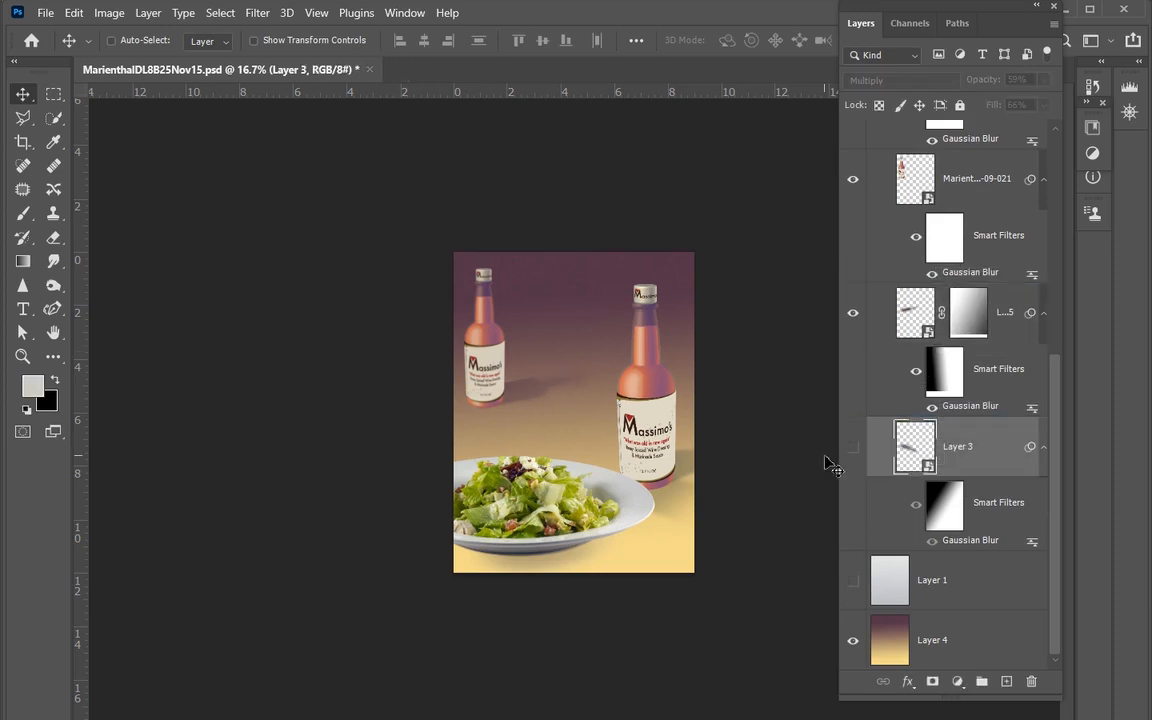
click(1031, 684)
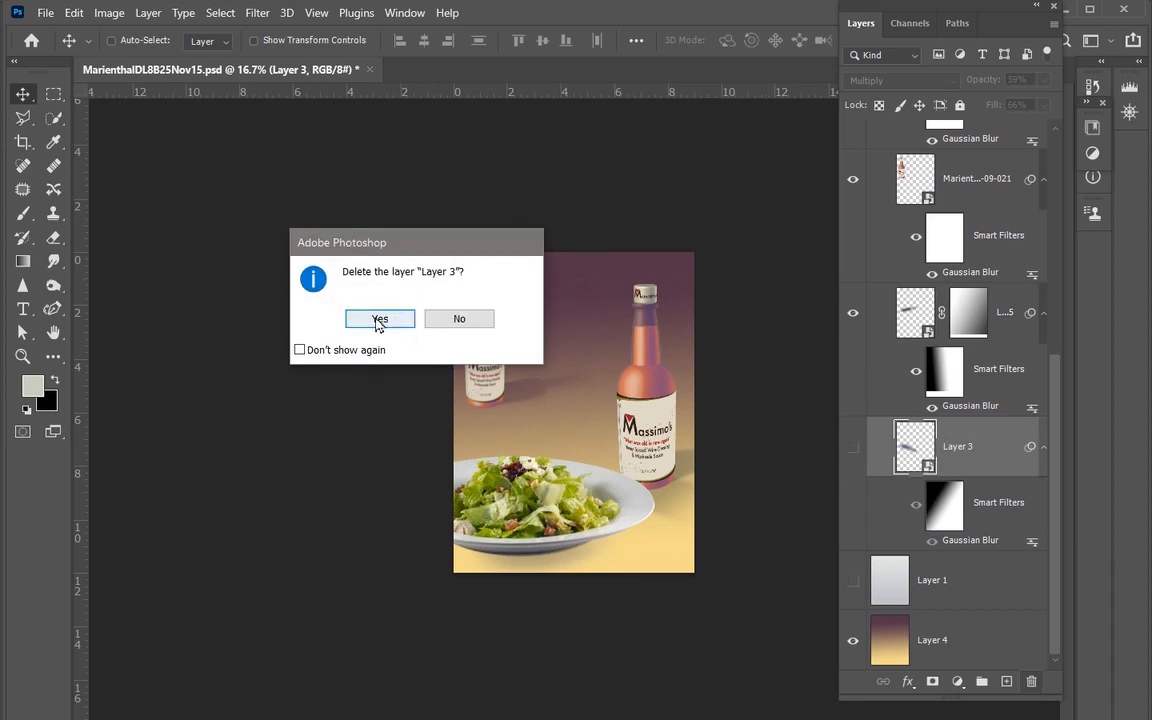
click(380, 316)
Redraw the Layer 5 mask with a white-to-black linear gradient running from left of the bottle across its shadow
click(959, 454)
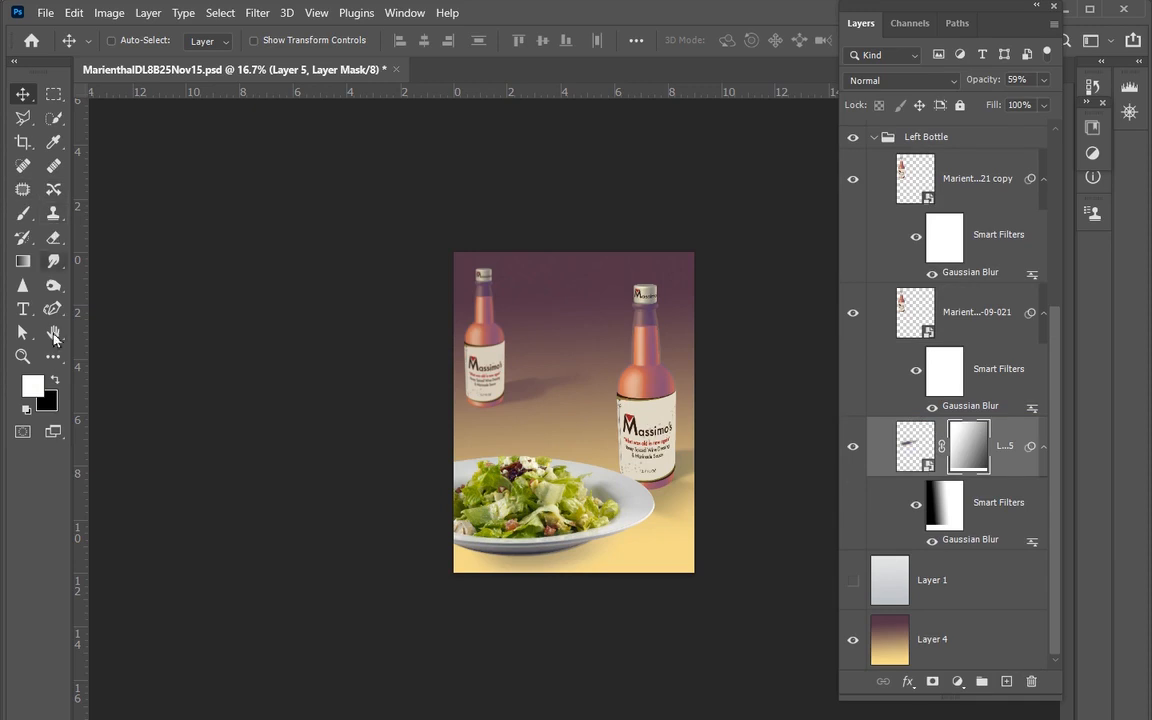
click(23, 263)
drag(48, 73, 237, 112)
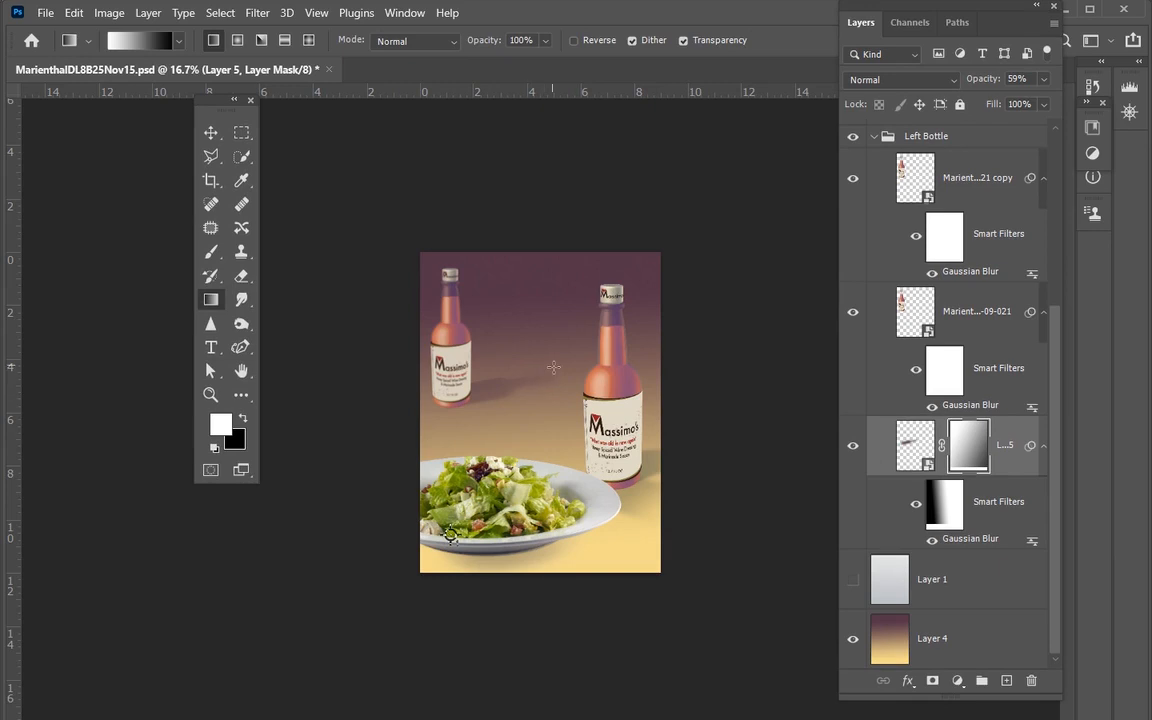
mouse_move(557, 366)
mouse_down()
mouse_move(445, 393)
mouse_move(566, 362)
mouse_move(550, 365)
mouse_up()
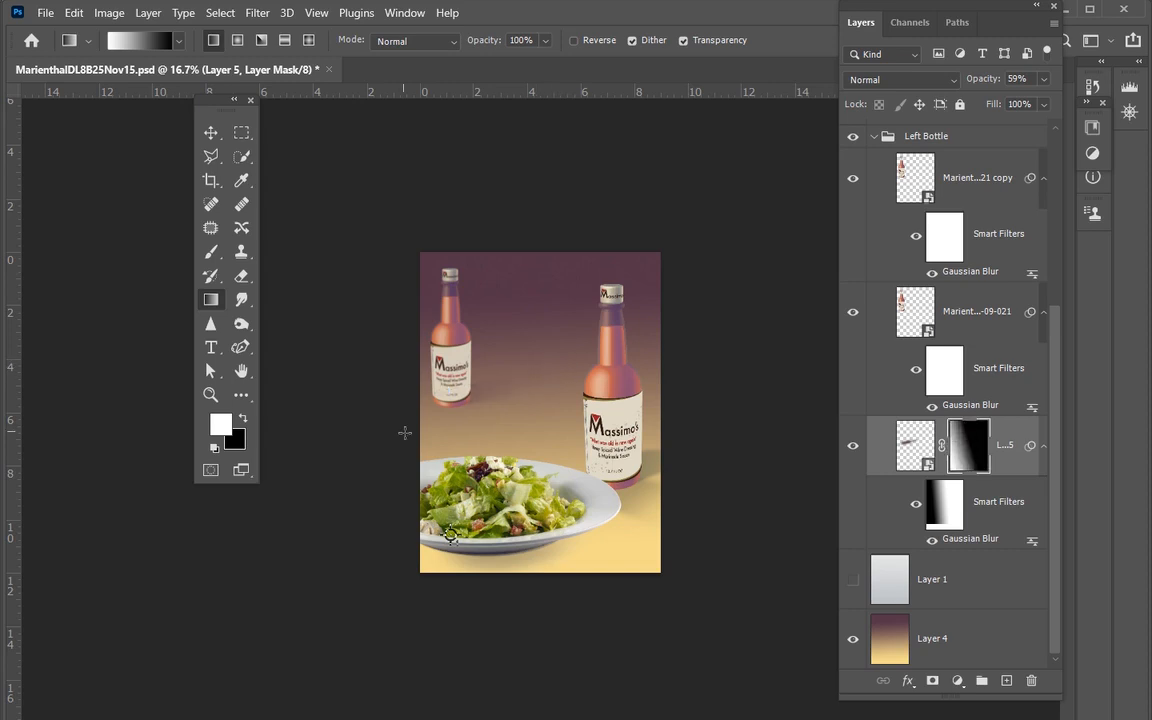
drag(368, 414, 588, 363)
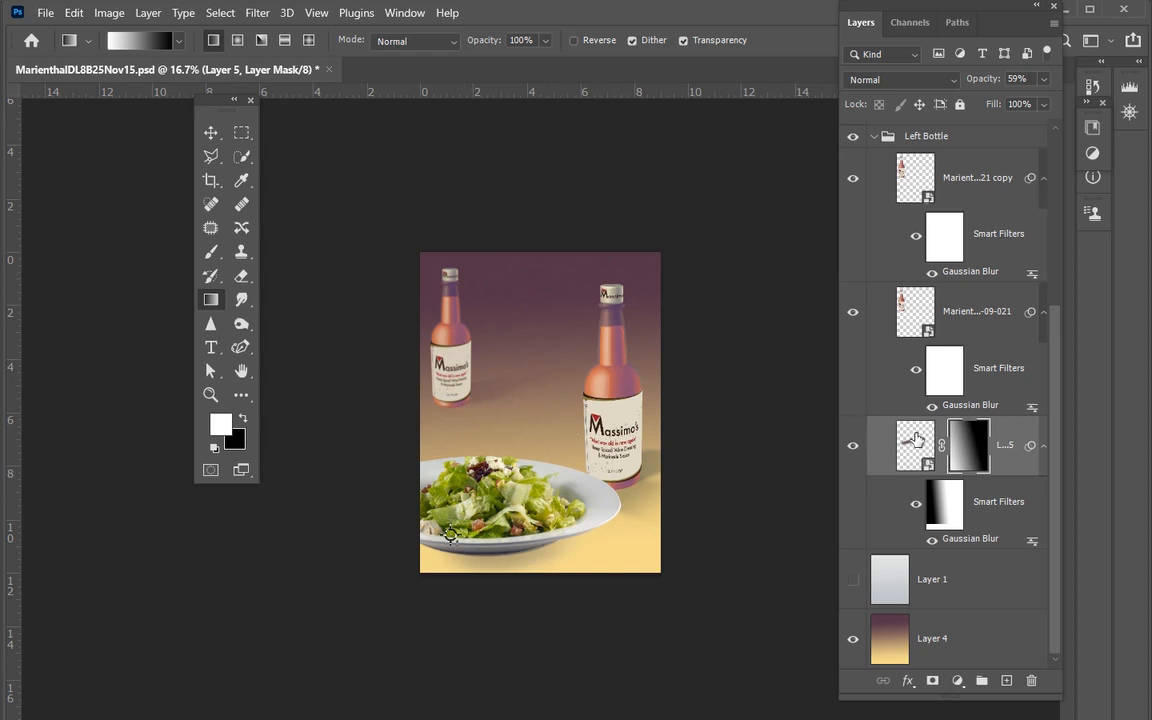
Open the Layer 5 shadow smart object, shift its hue by -52 with Hue/Saturation, then save and close it
click(910, 462)
double_click(924, 466)
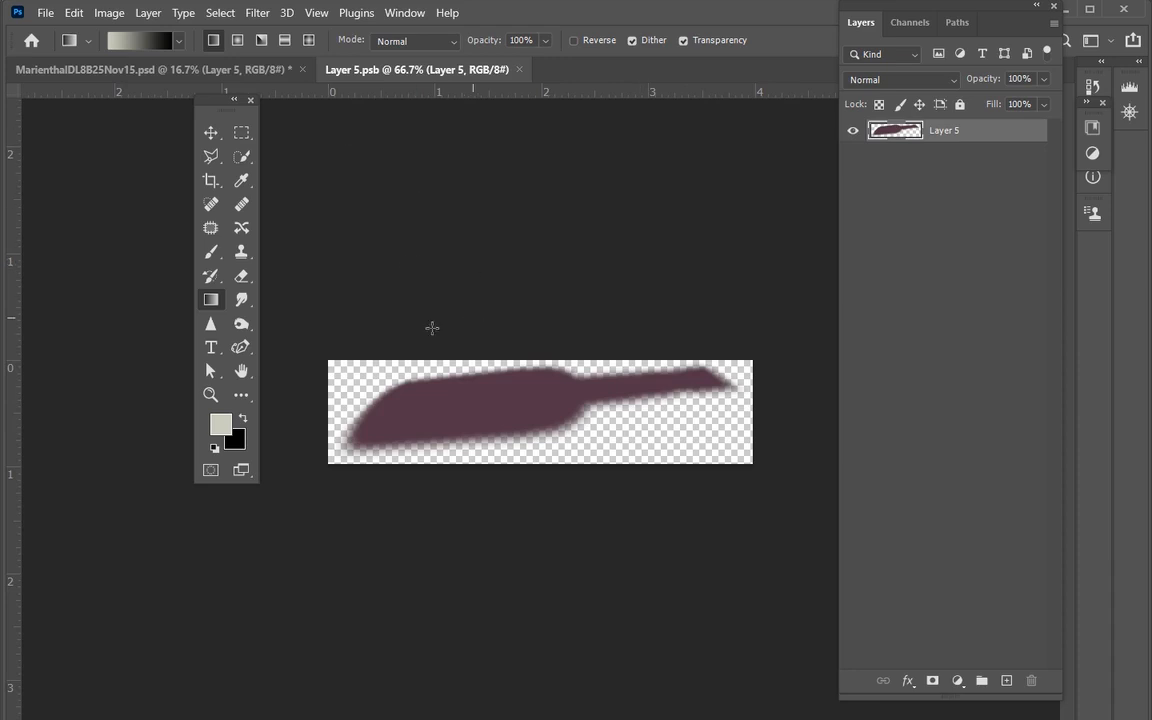
key(ctrl+u)
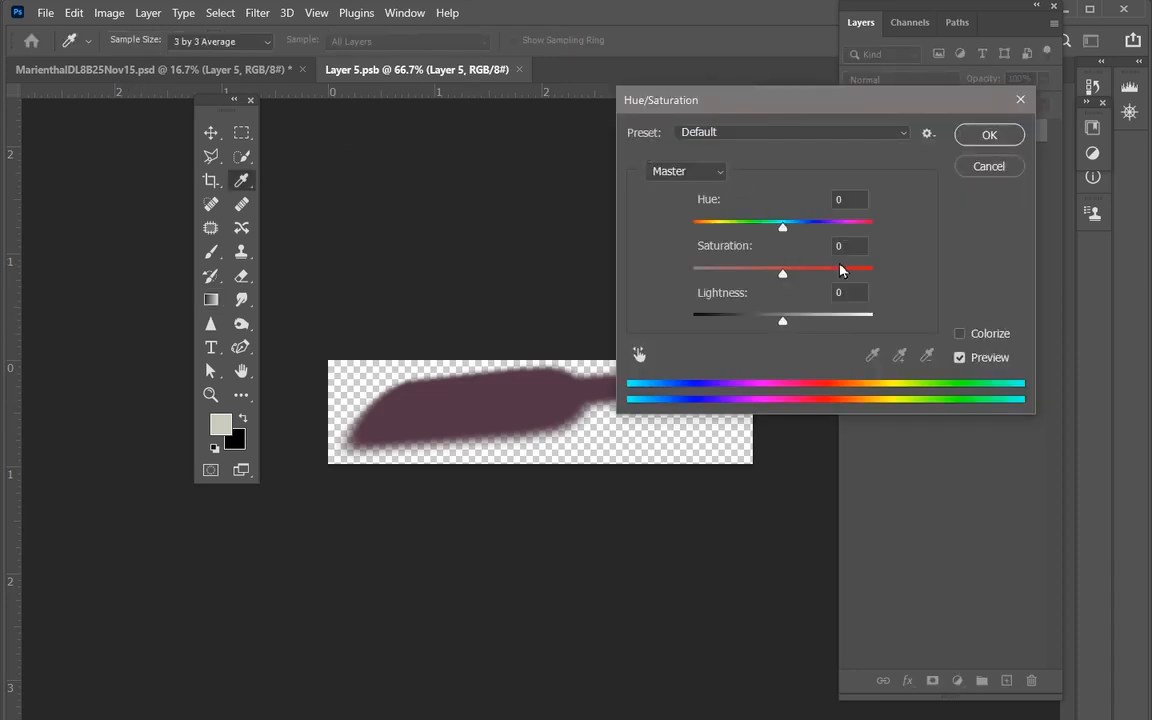
drag(782, 233, 737, 227)
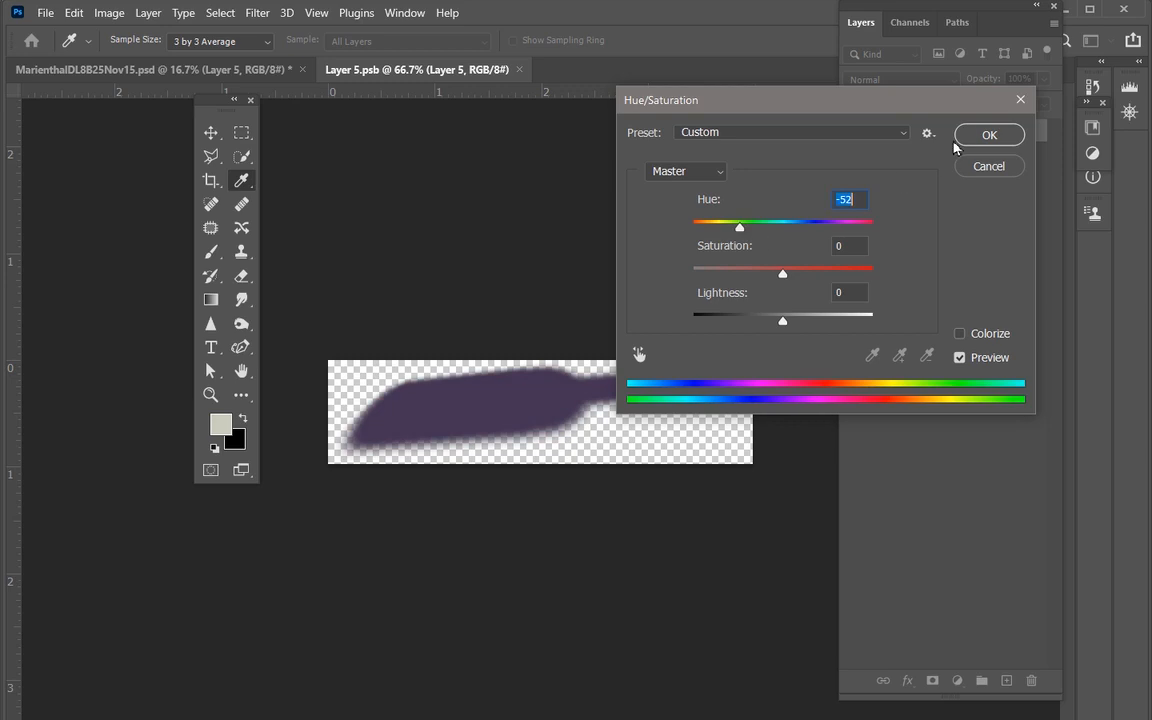
click(978, 136)
key(ctrl+s)
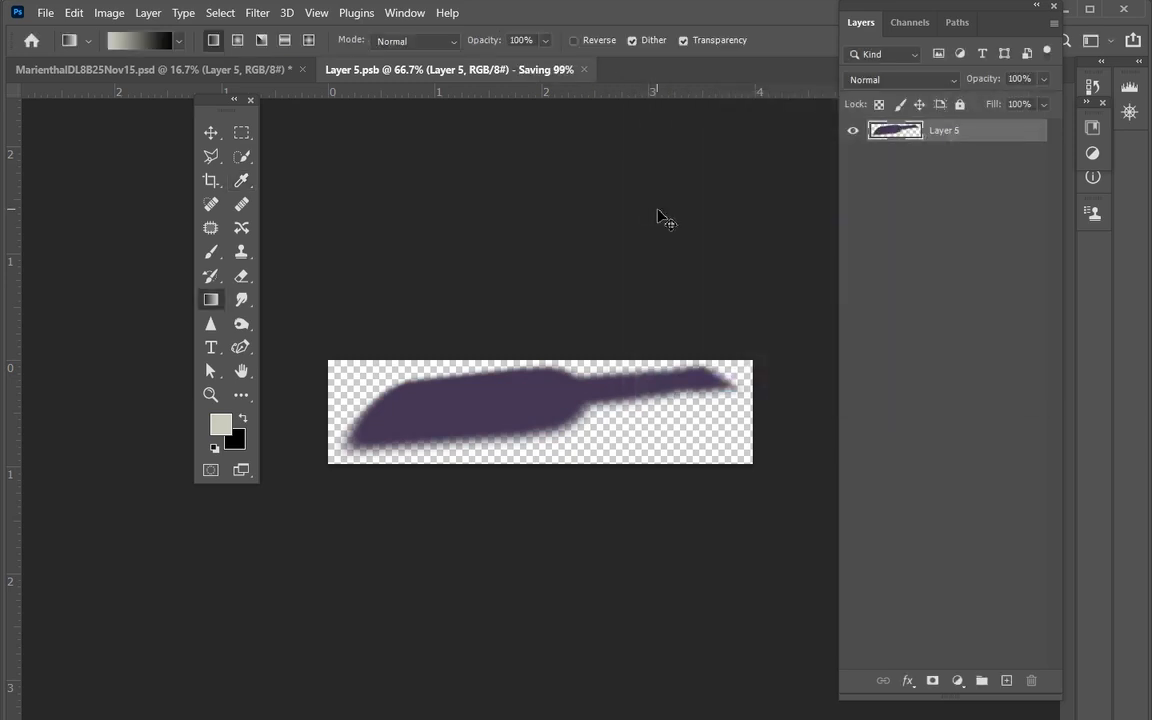
key(ctrl+w)
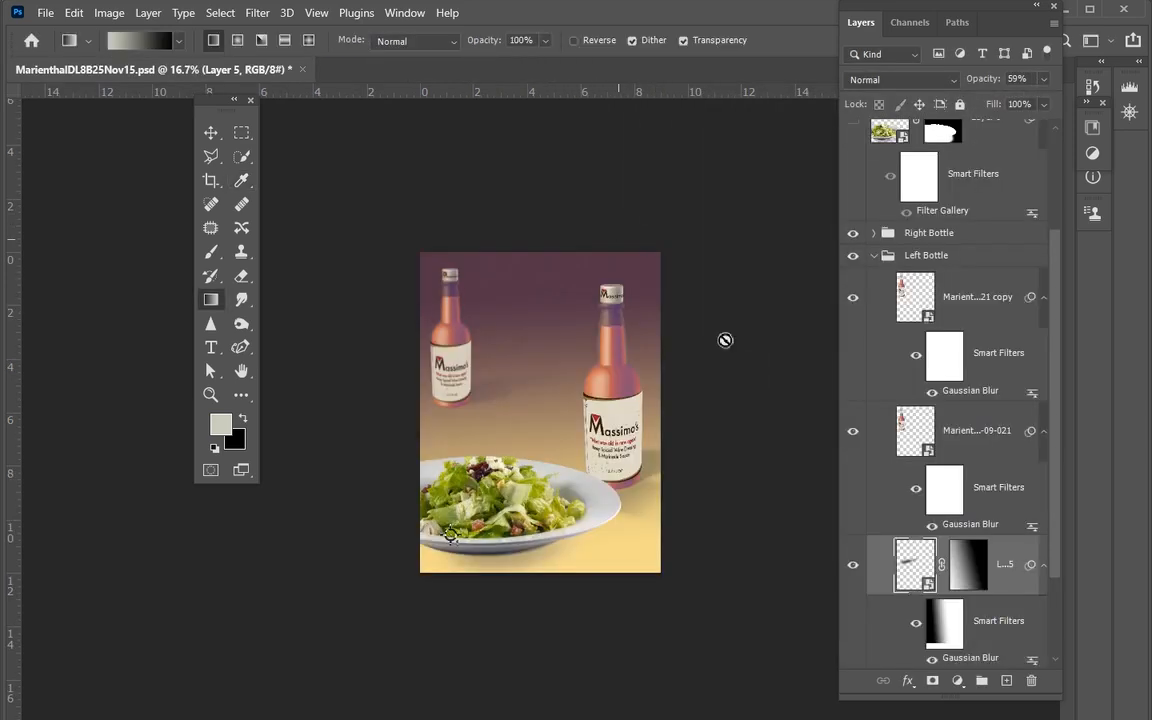
Show the light grey Layer 1 background and shift the hue of the Layer 5 smart object by -60, saving and closing it
scroll(940, 450, down, 3)
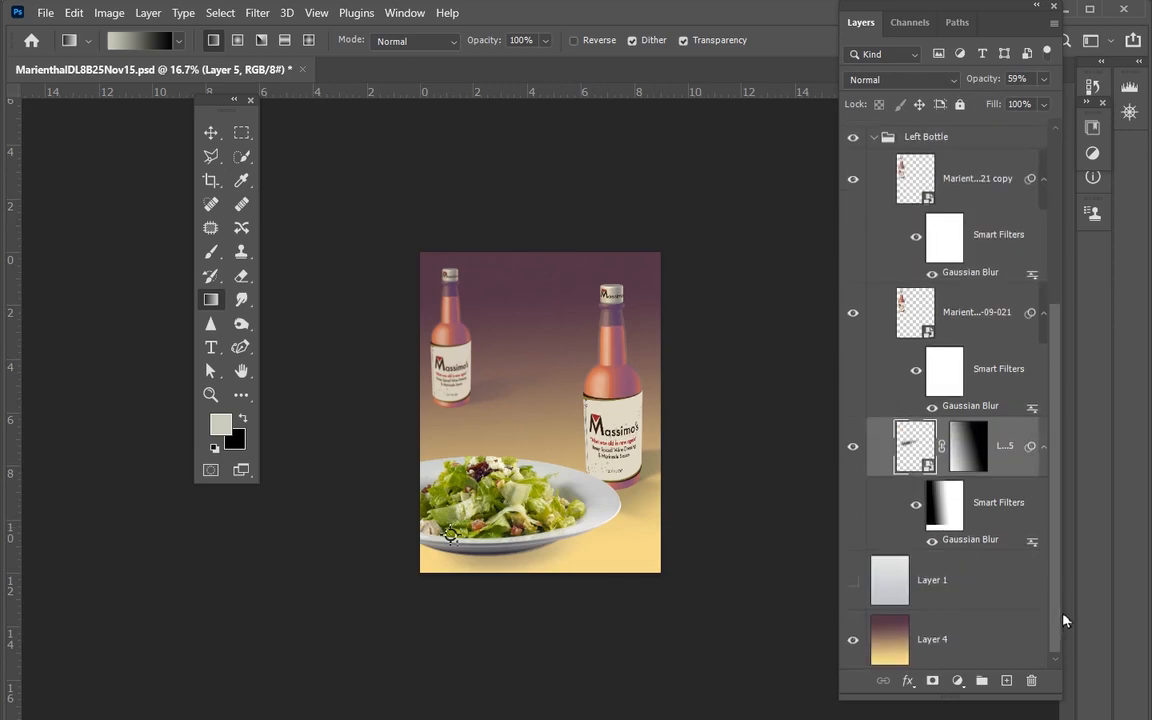
click(853, 586)
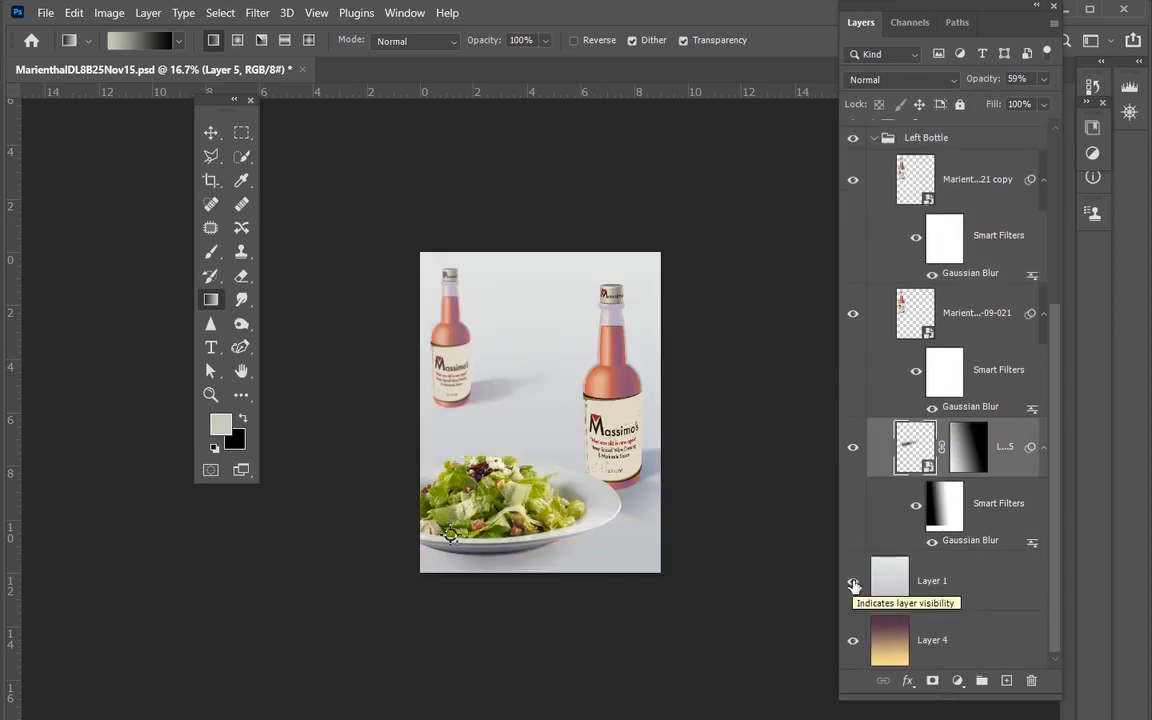
double_click(910, 443)
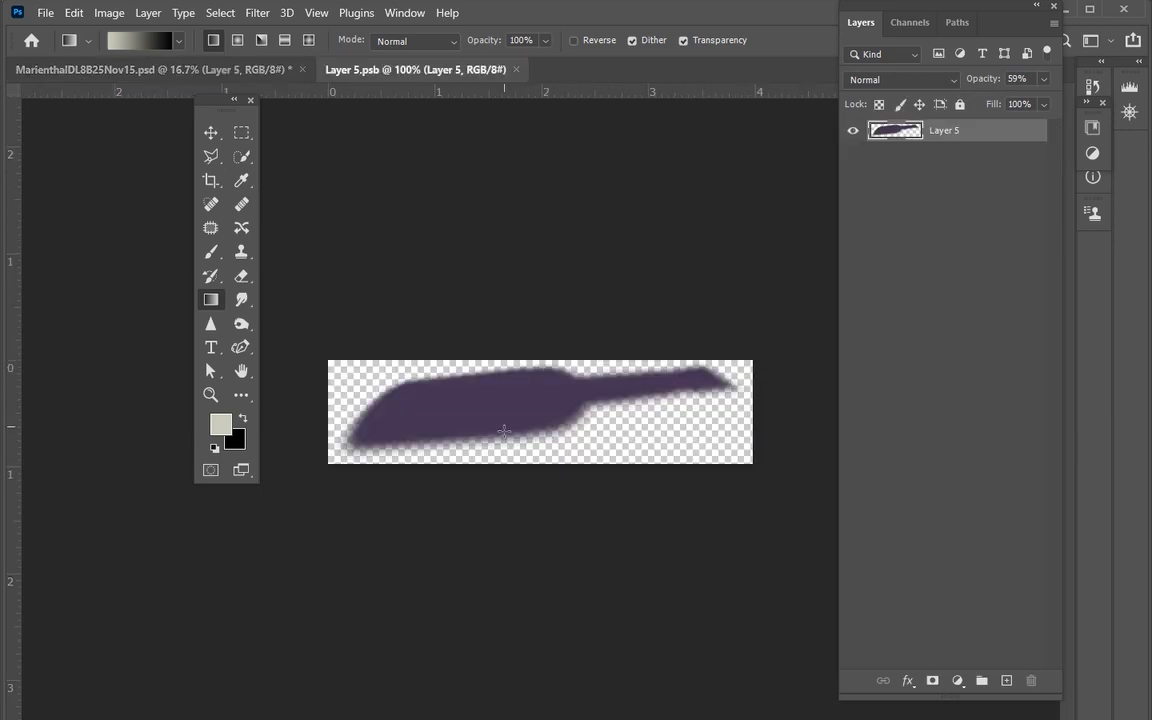
key(ctrl+u)
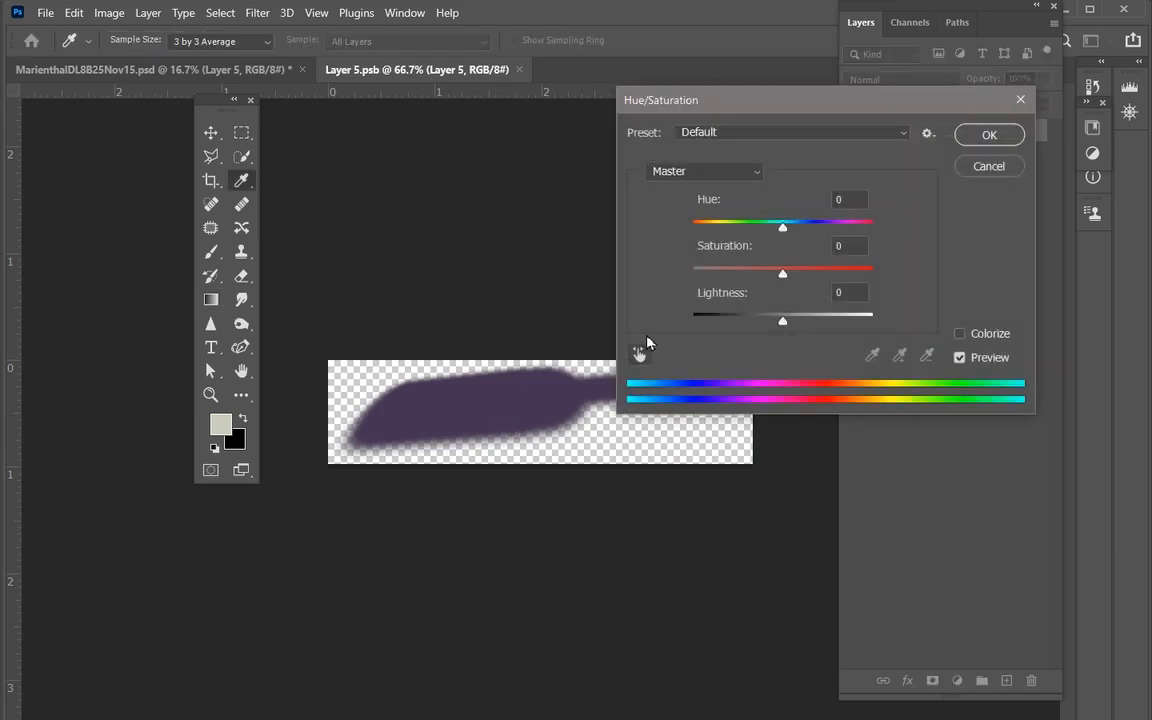
drag(782, 229, 737, 231)
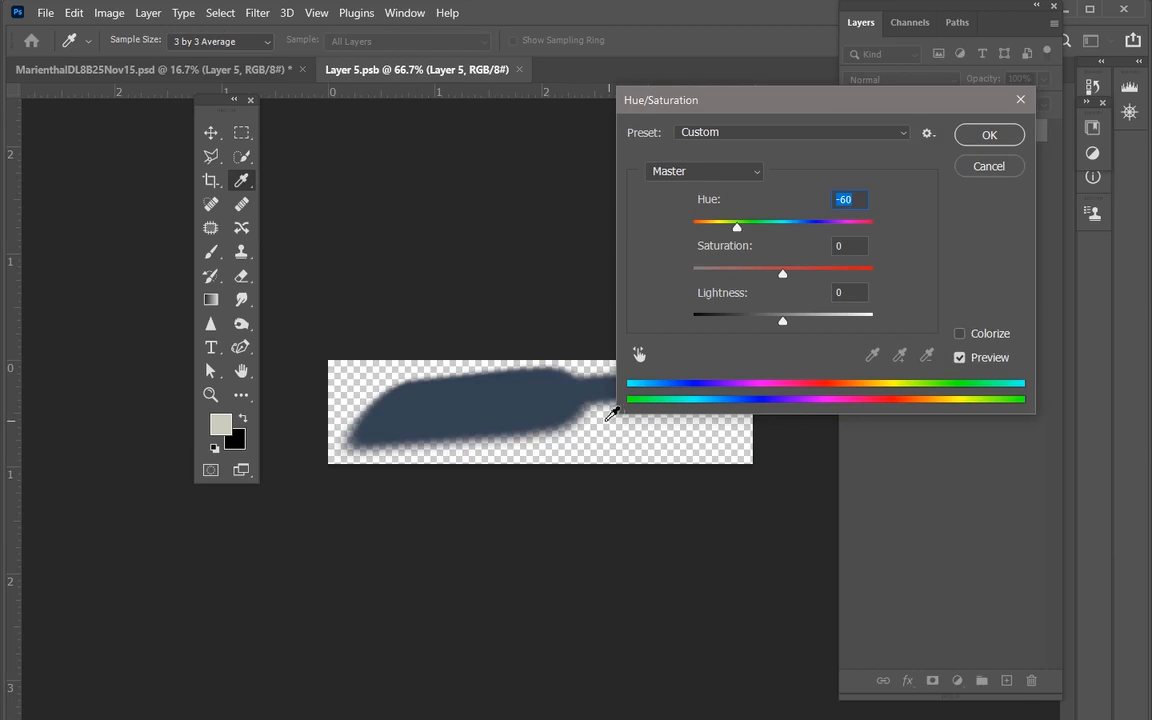
key(Return)
key(ctrl+s)
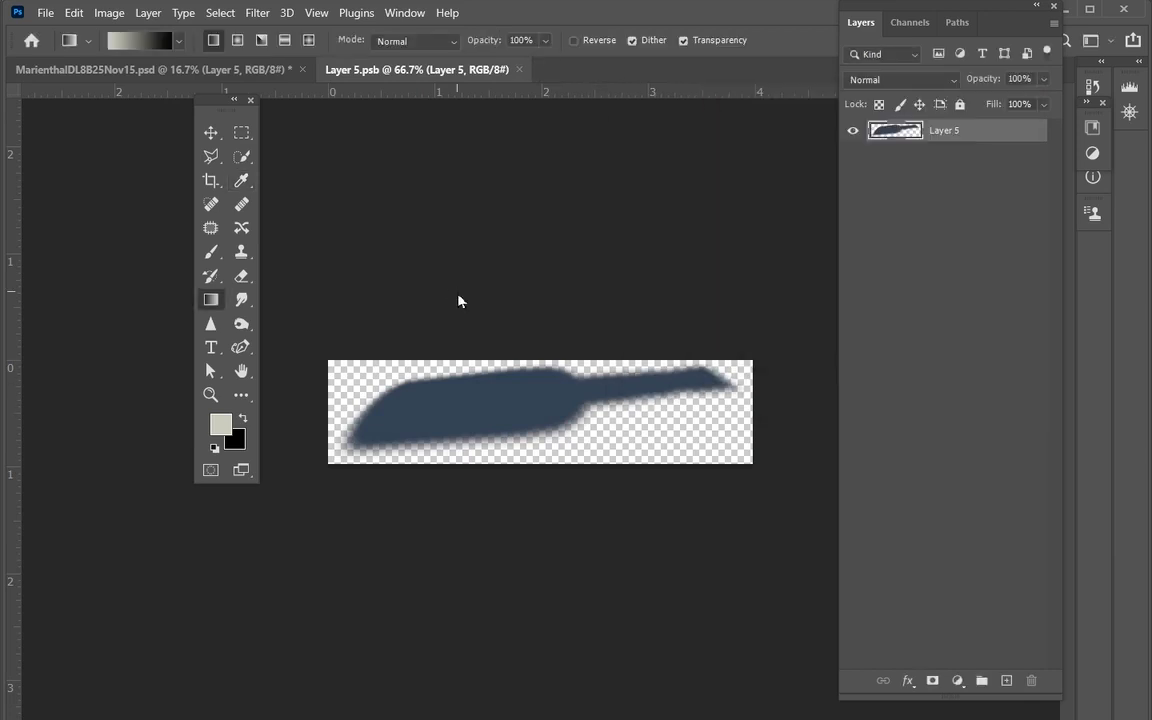
key(ctrl+w)
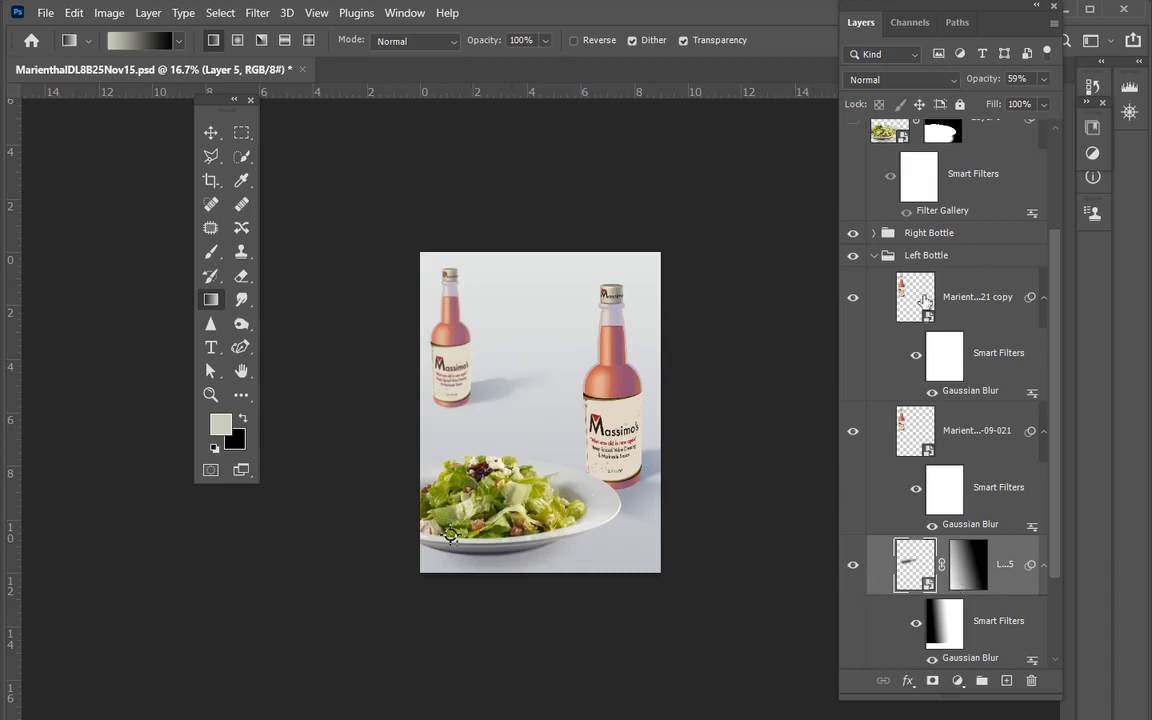
Resize the image to a width of 8.75 inches, keeping proportions and the 200 pixels/inch resolution
drag(1055, 275, 1055, 132)
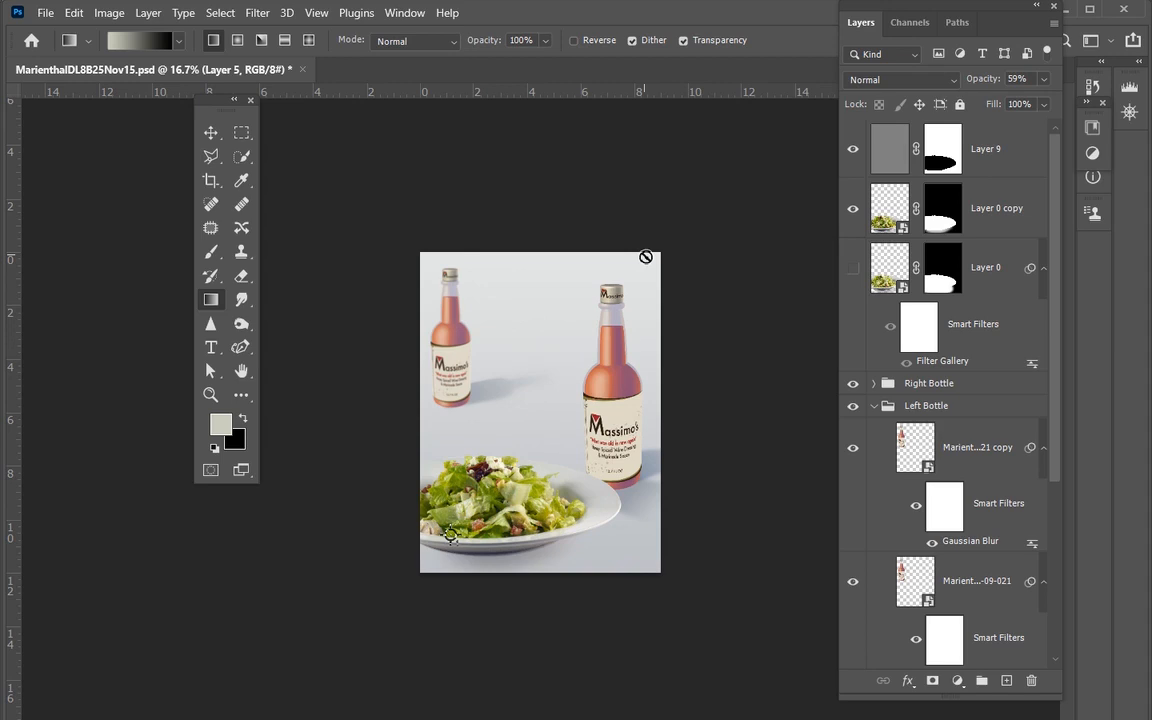
key(ctrl+alt+i)
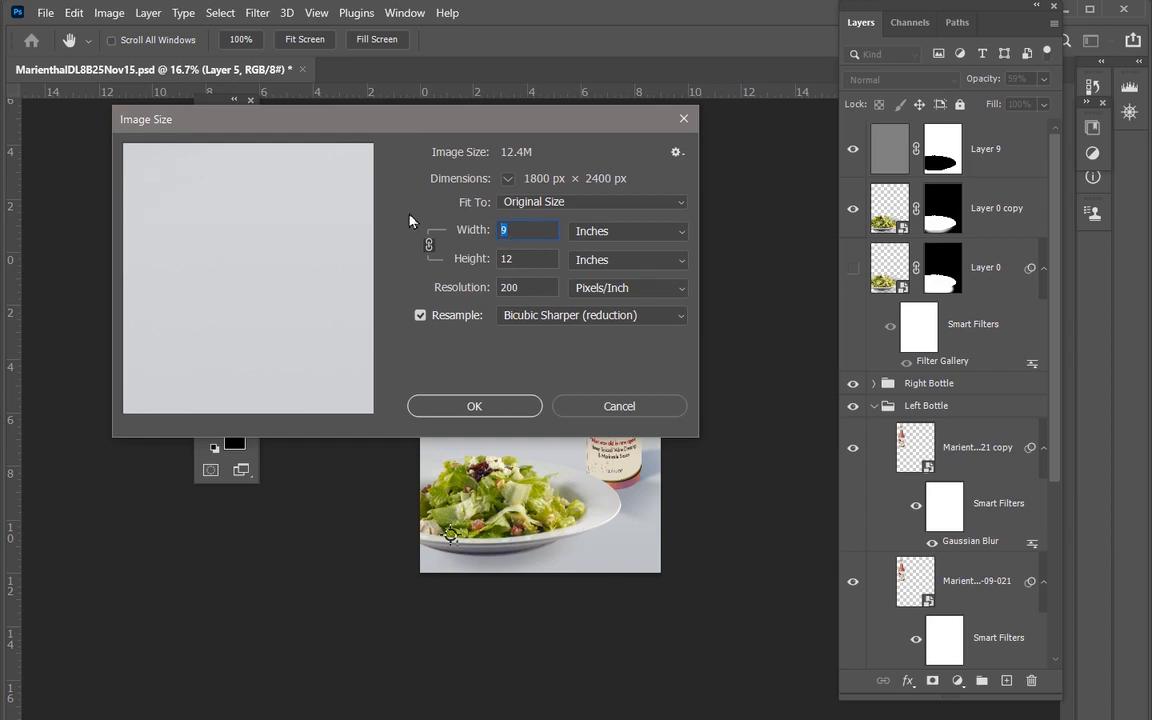
text(8.75)
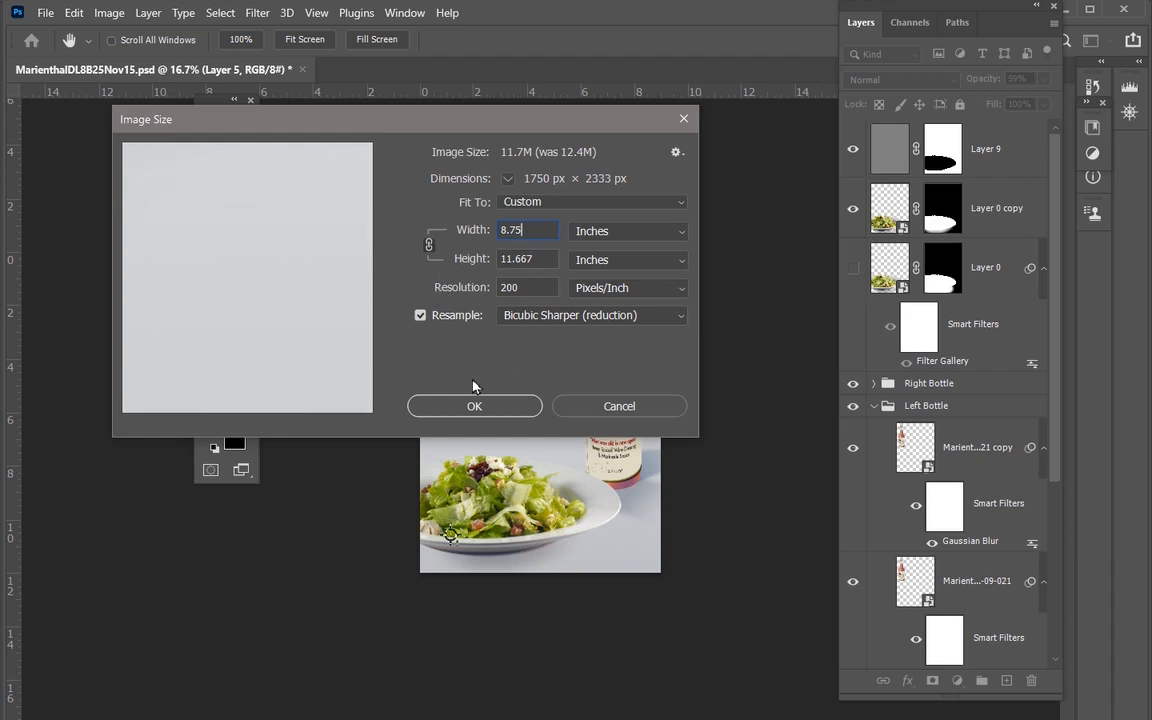
click(470, 408)
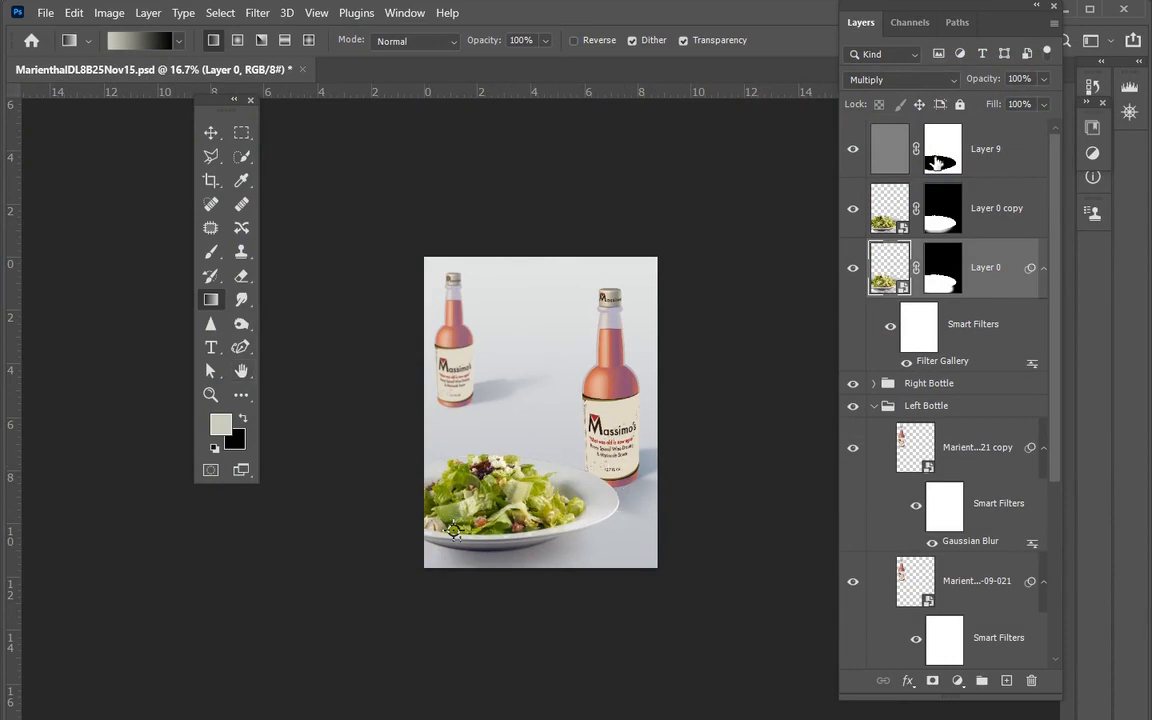
Delete Layer 0 and move Layer 9 beneath Layer 0 copy in the layer stack
click(1032, 681)
click(380, 319)
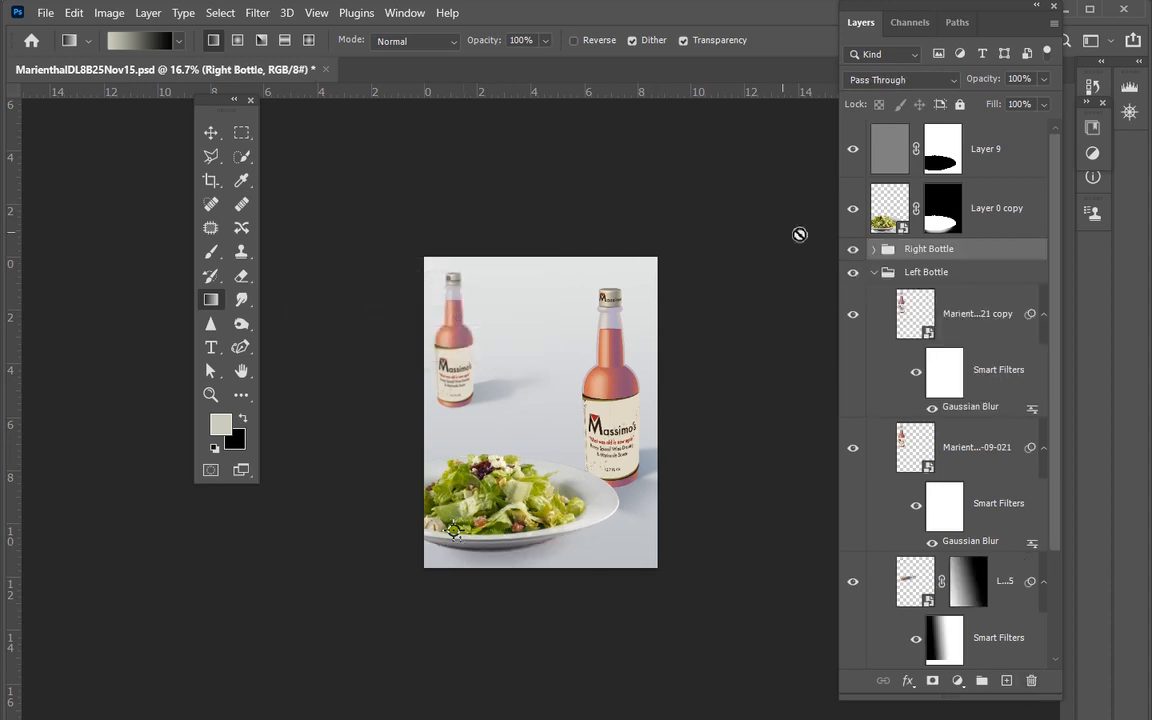
click(876, 150)
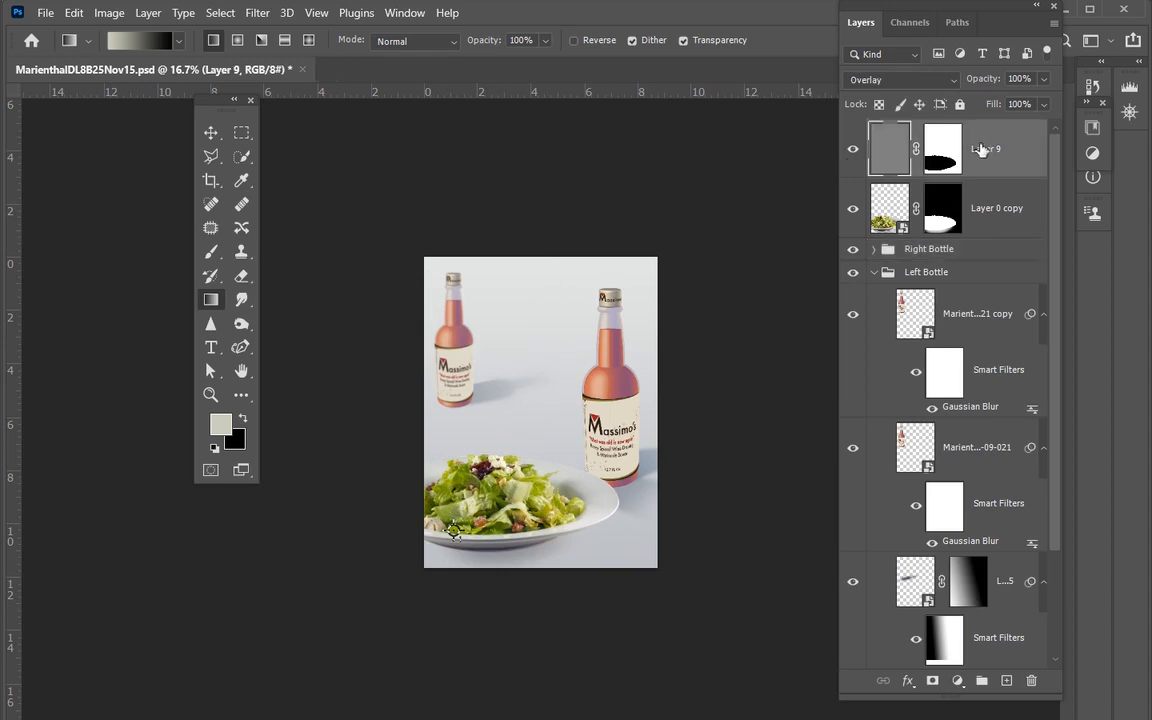
drag(986, 150, 930, 215)
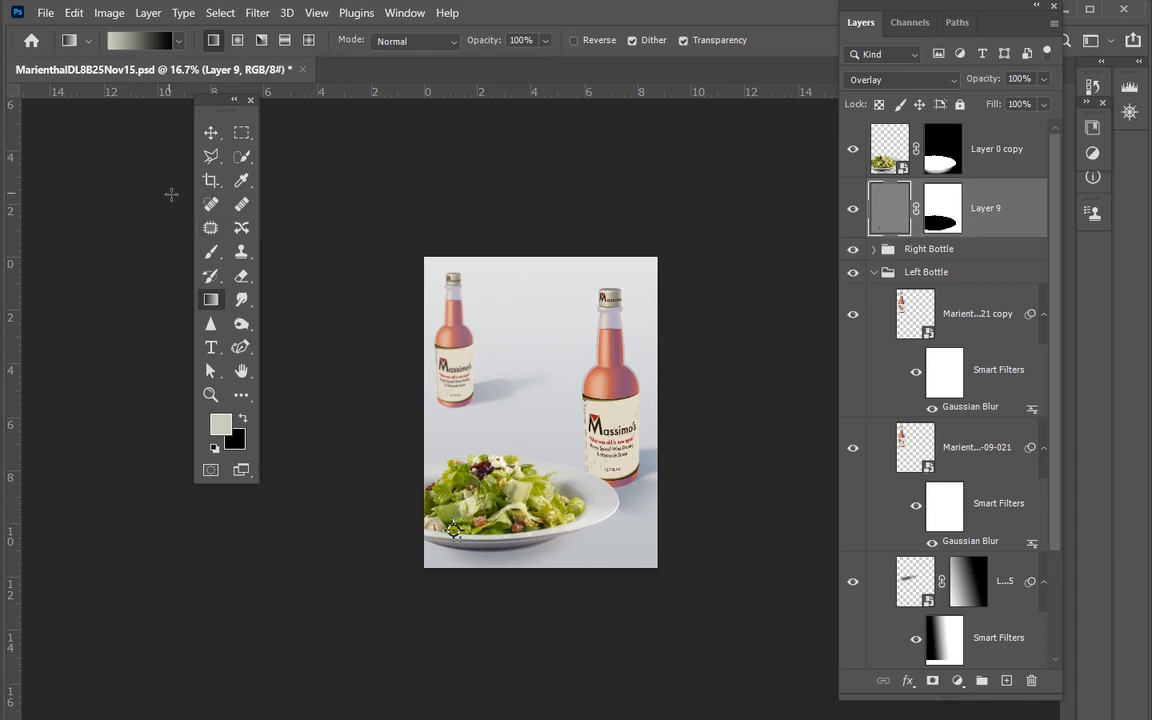
Burn the shadow under the salad plate on Layer 9, using the Midtones range at 14% exposure
click(240, 323)
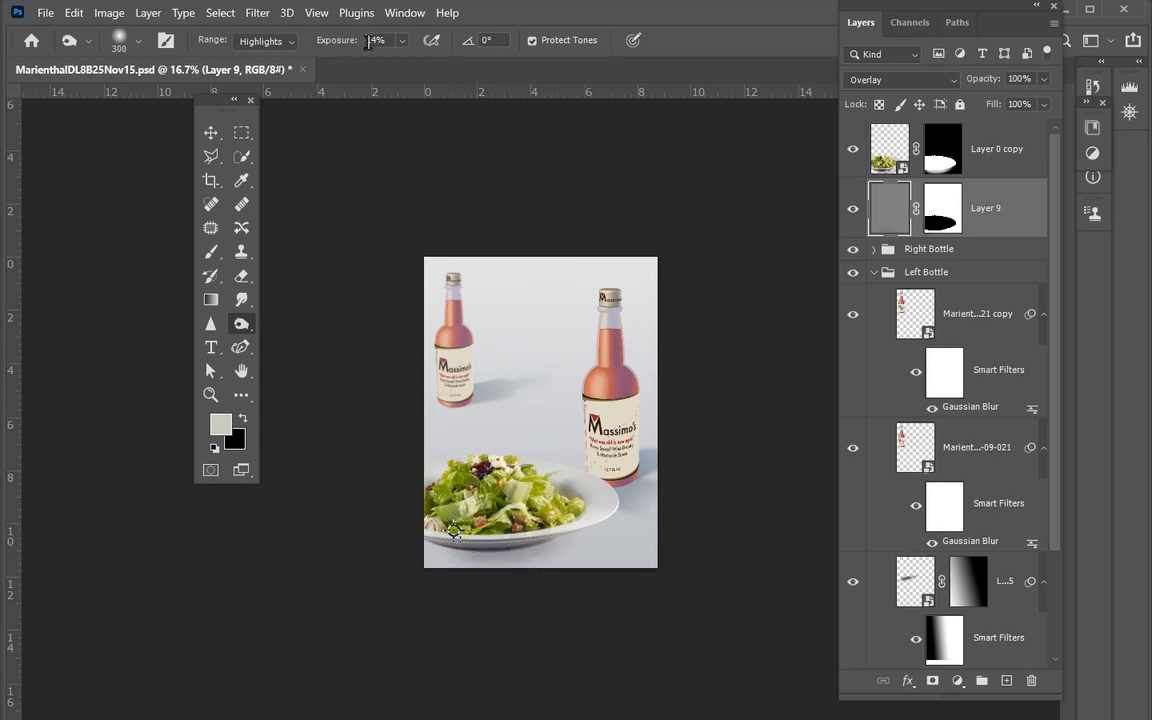
click(262, 44)
click(249, 64)
mouse_move(454, 536)
mouse_down()
mouse_move(566, 530)
mouse_move(532, 561)
mouse_move(438, 554)
mouse_move(454, 523)
mouse_move(521, 542)
mouse_up()
mouse_move(448, 541)
mouse_down()
mouse_move(586, 521)
mouse_move(455, 544)
mouse_move(540, 540)
mouse_up()
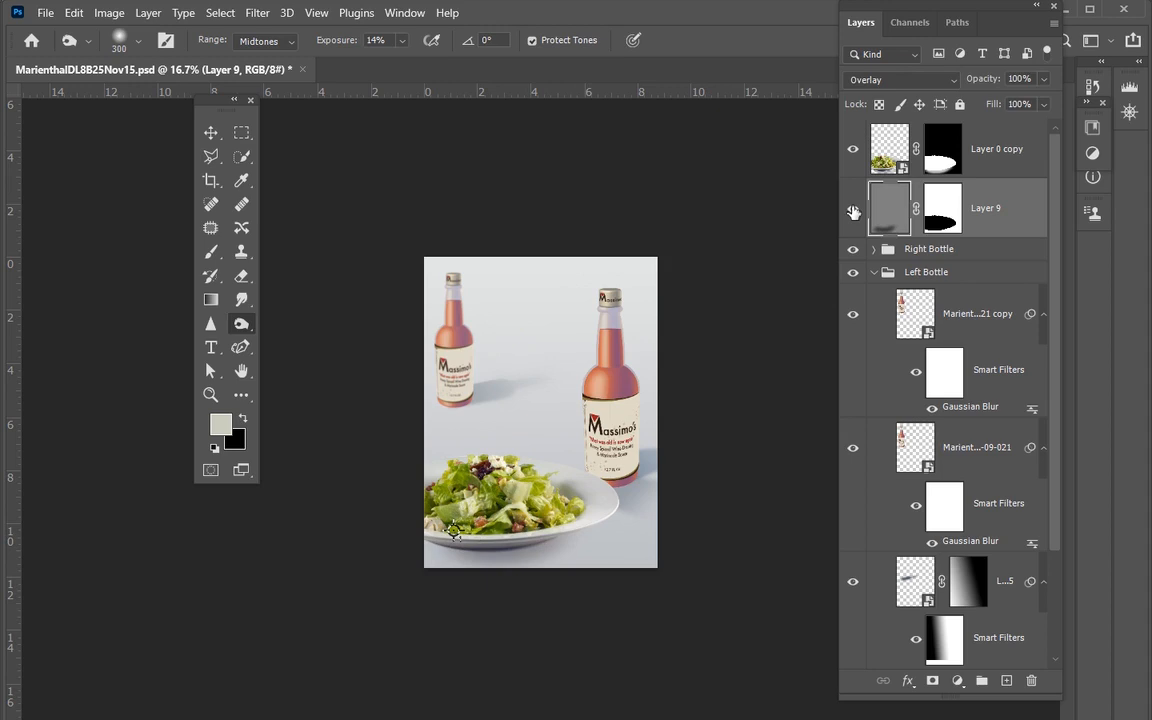
scroll(870, 607, down, 3)
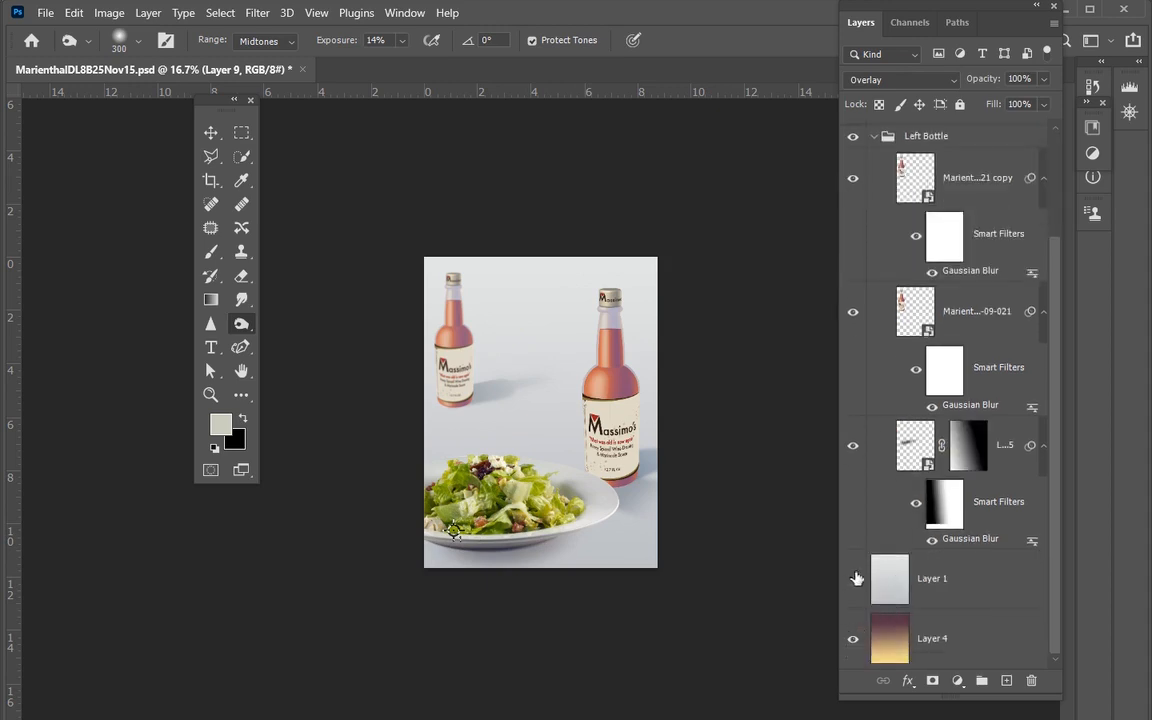
click(855, 578)
click(855, 578)
Deepen the plate's shadow on Layer 9 with the Burn tool's Shadows range, then return the range to Midtones
click(258, 42)
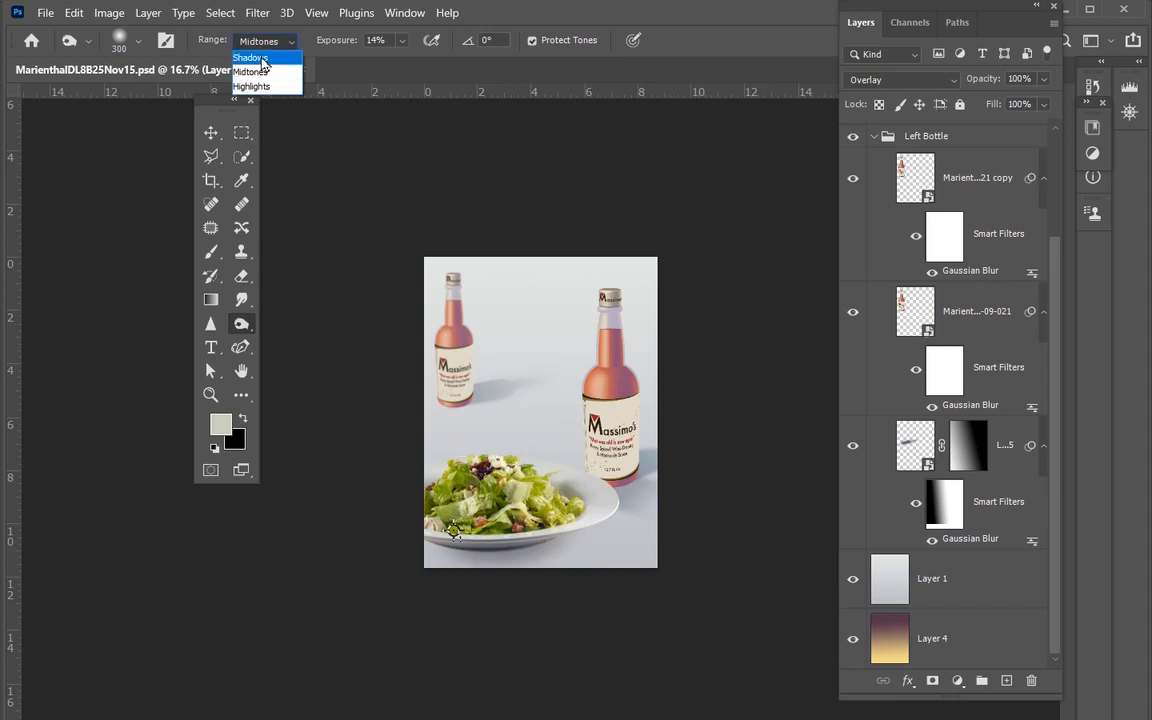
click(250, 57)
scroll(905, 160, up, 3)
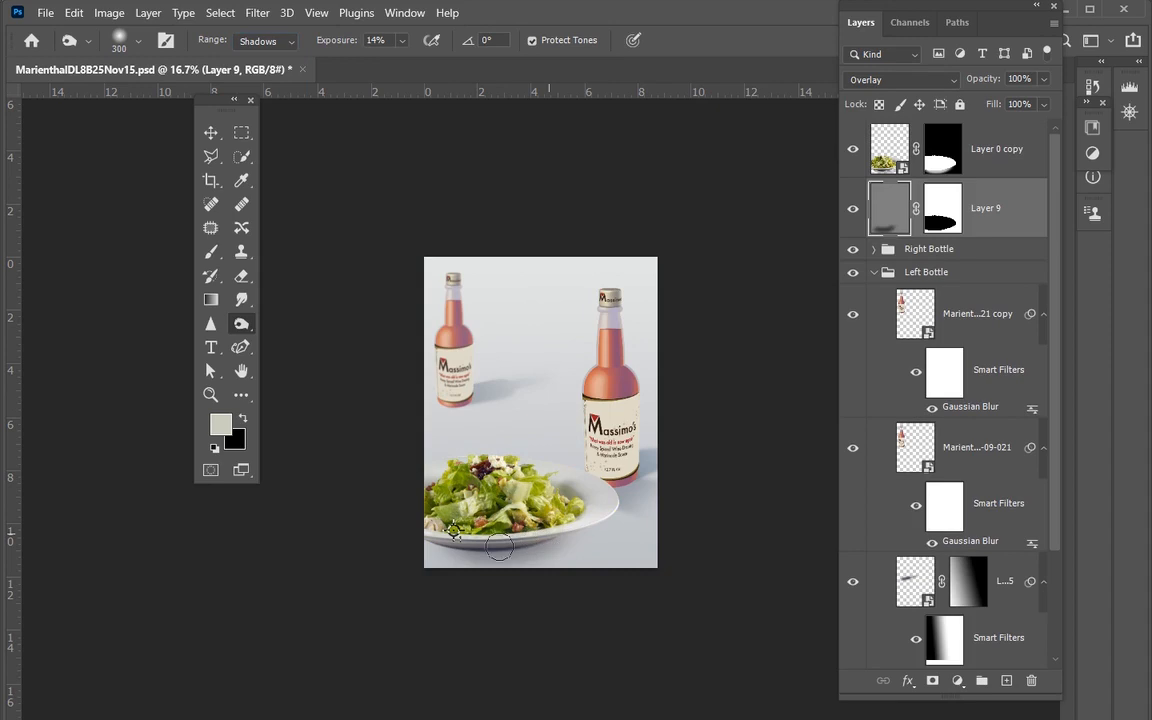
mouse_move(431, 533)
mouse_down()
mouse_move(543, 528)
mouse_move(510, 541)
mouse_move(446, 527)
mouse_move(501, 543)
mouse_move(550, 539)
mouse_move(515, 525)
mouse_move(510, 536)
mouse_move(452, 528)
mouse_move(531, 541)
mouse_up()
click(266, 41)
click(242, 66)
click(210, 132)
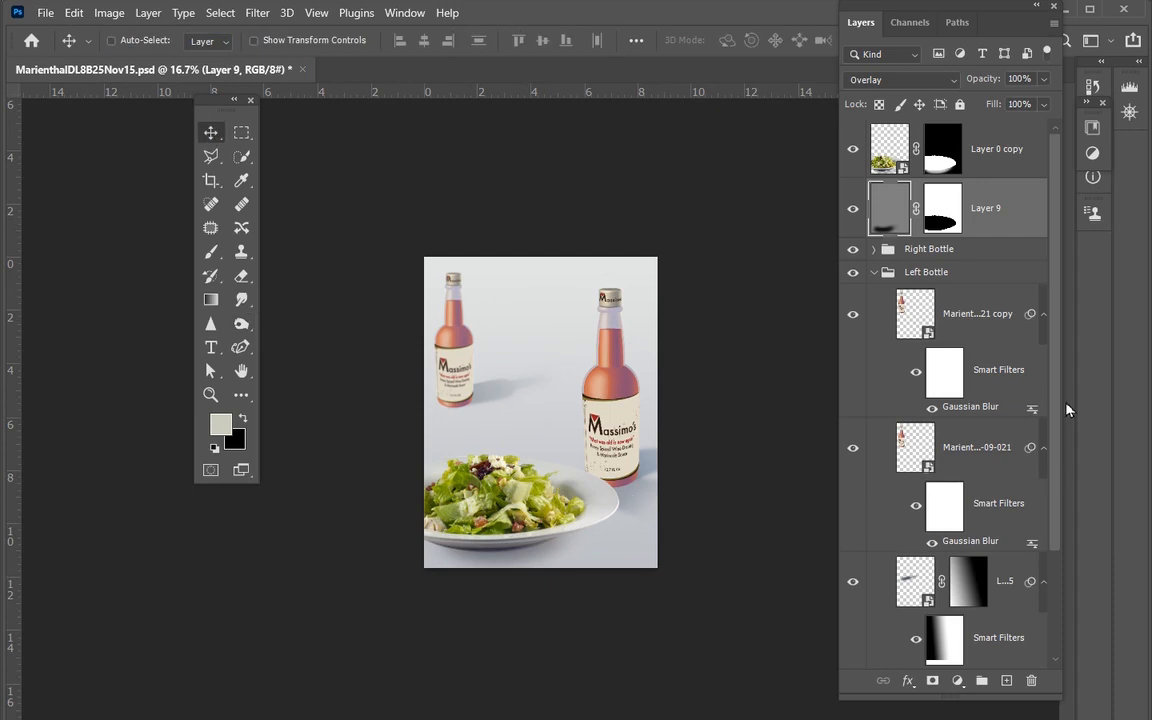
Delete the Layer 7 and Layer 2 shadows from the Right Bottle group
scroll(1054, 410, down, 3)
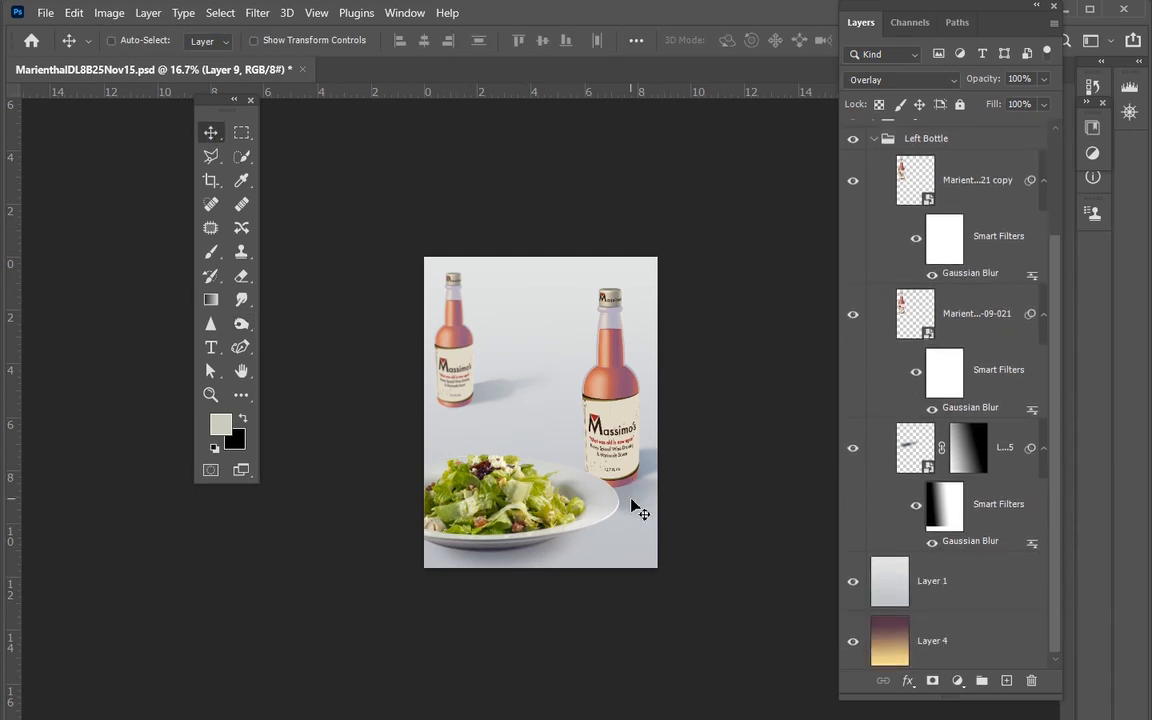
click(854, 366)
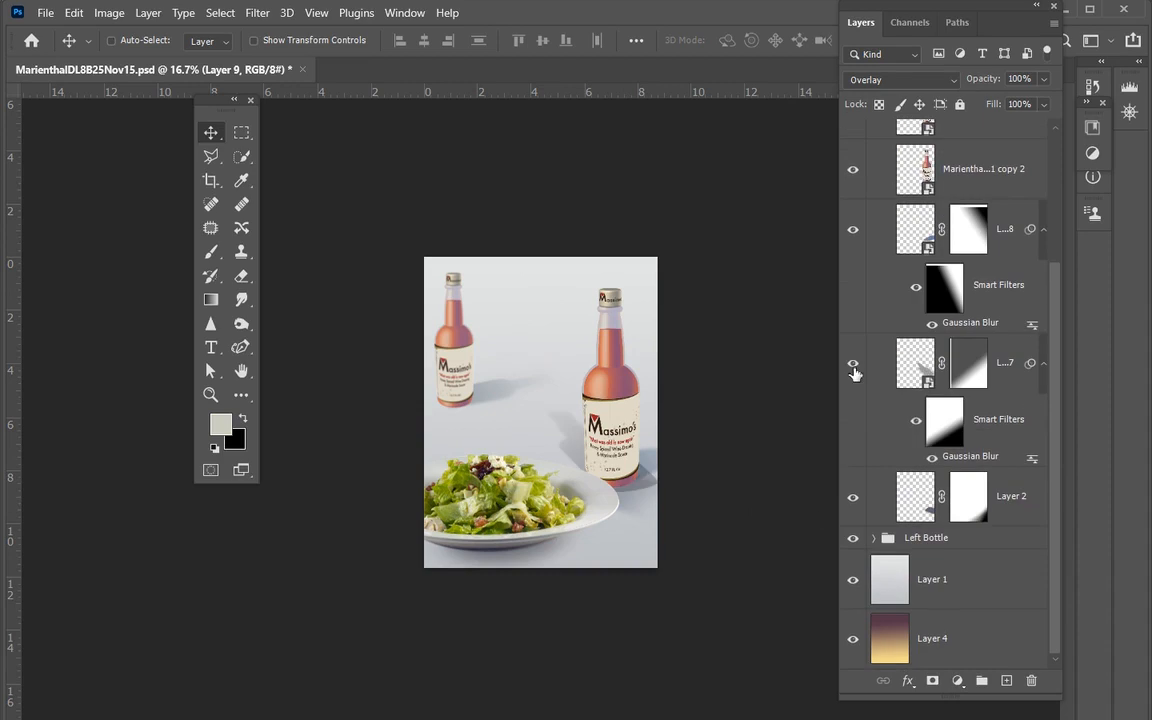
click(854, 366)
click(1012, 378)
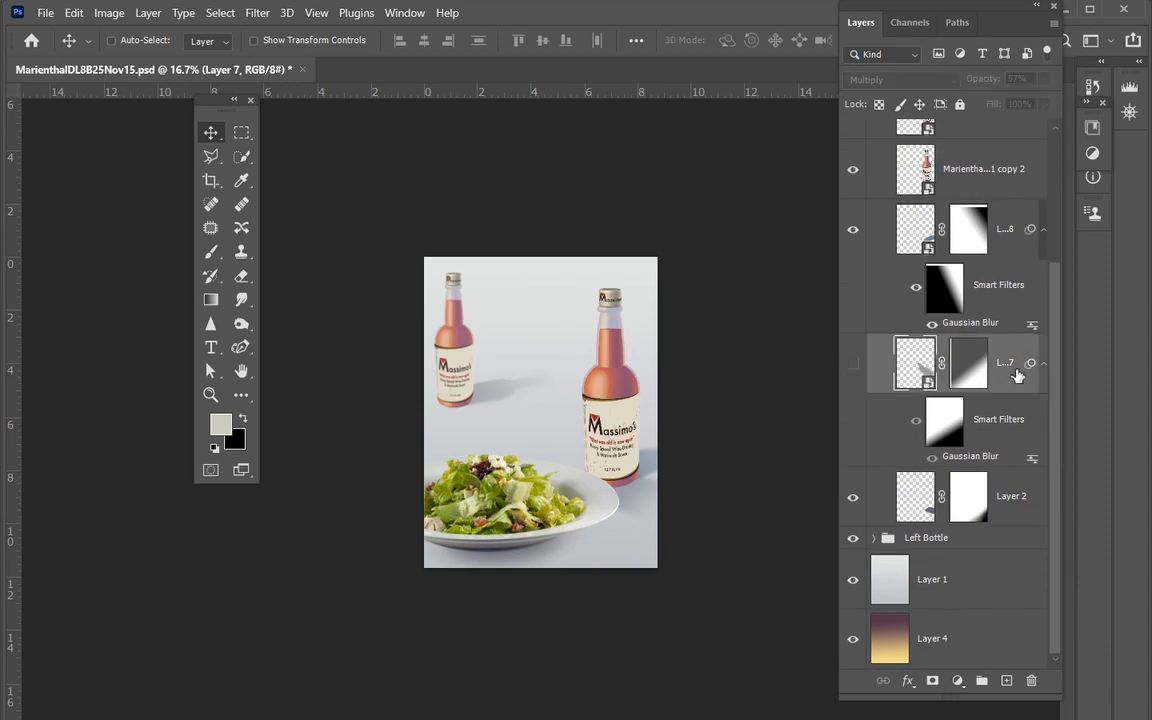
click(1032, 683)
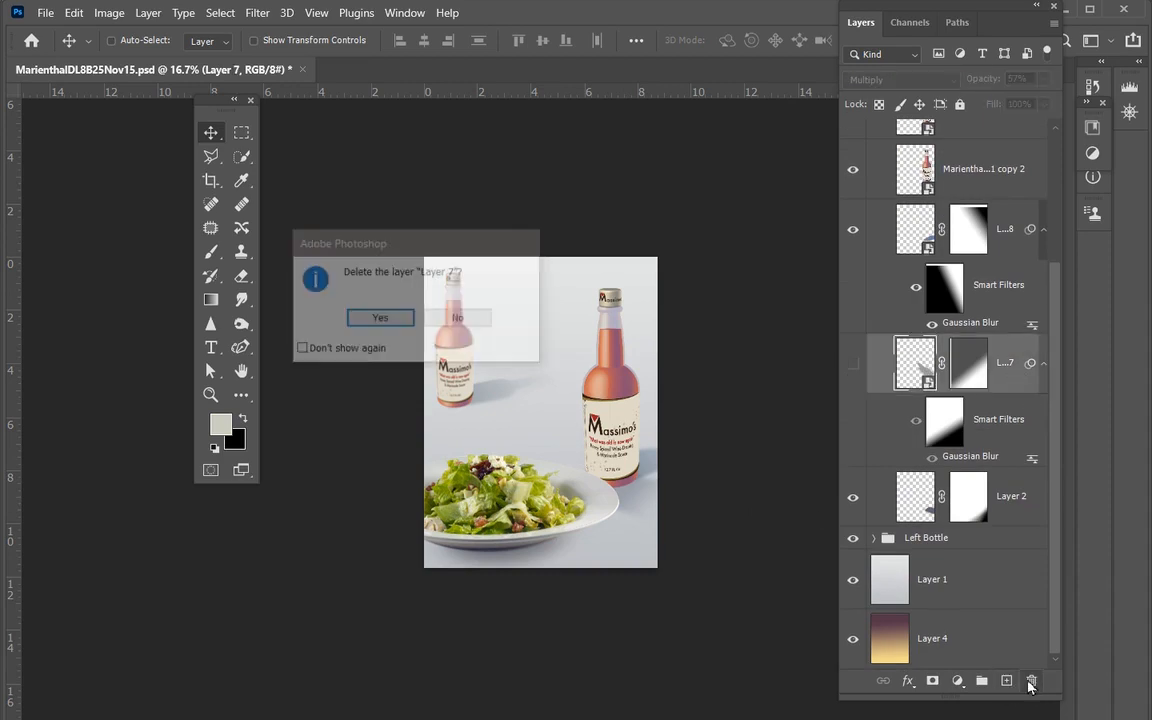
click(380, 319)
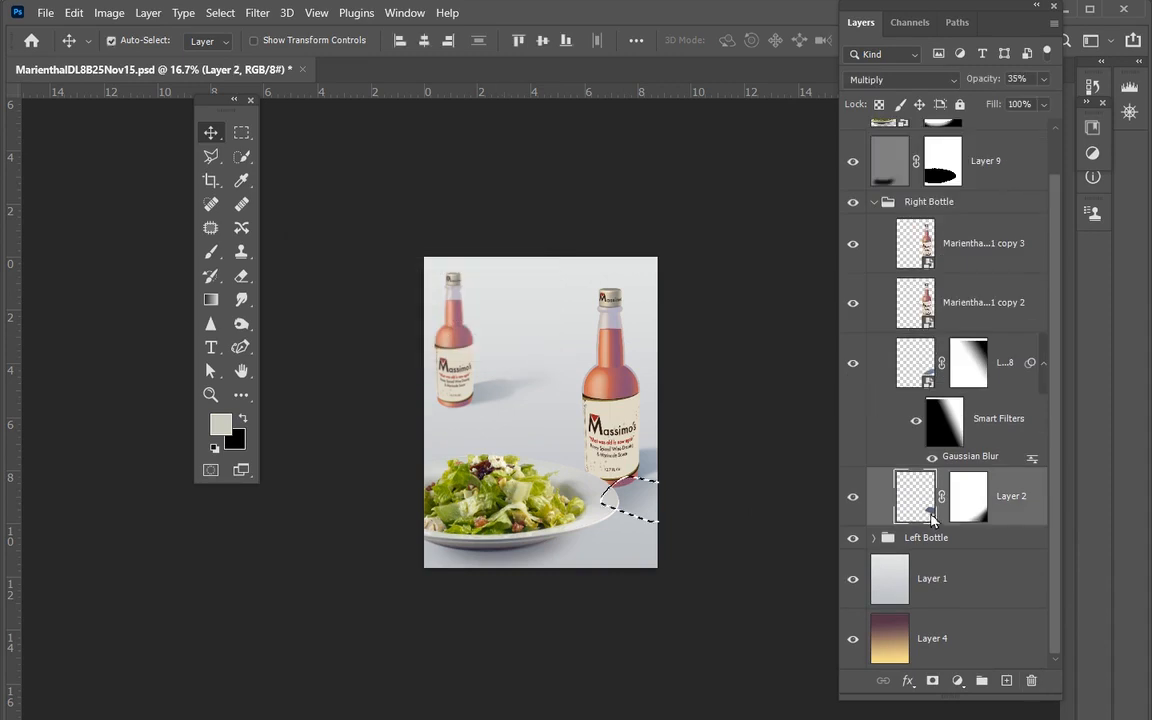
click(1032, 683)
click(378, 319)
Move Layer 9 below the Right Bottle and Left Bottle groups, directly above Layer 1, and collapse both groups
drag(942, 206, 938, 530)
click(874, 466)
drag(1041, 519, 905, 470)
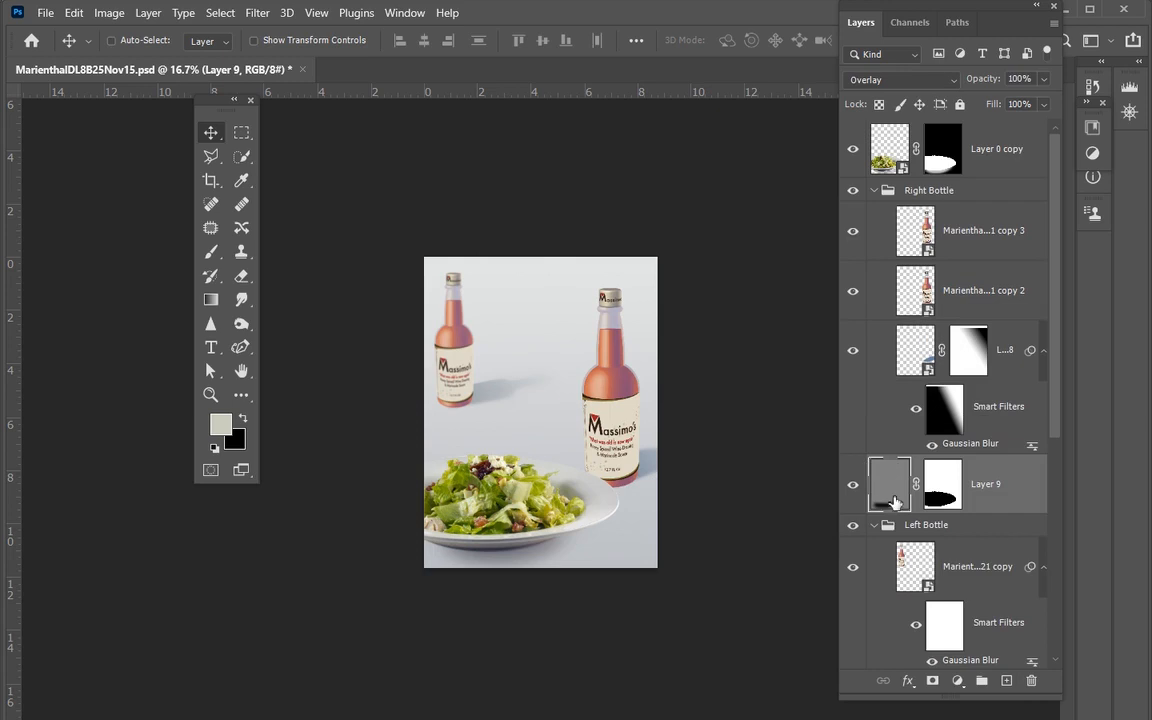
click(883, 527)
click(876, 527)
drag(885, 525, 918, 450)
click(873, 190)
click(890, 255)
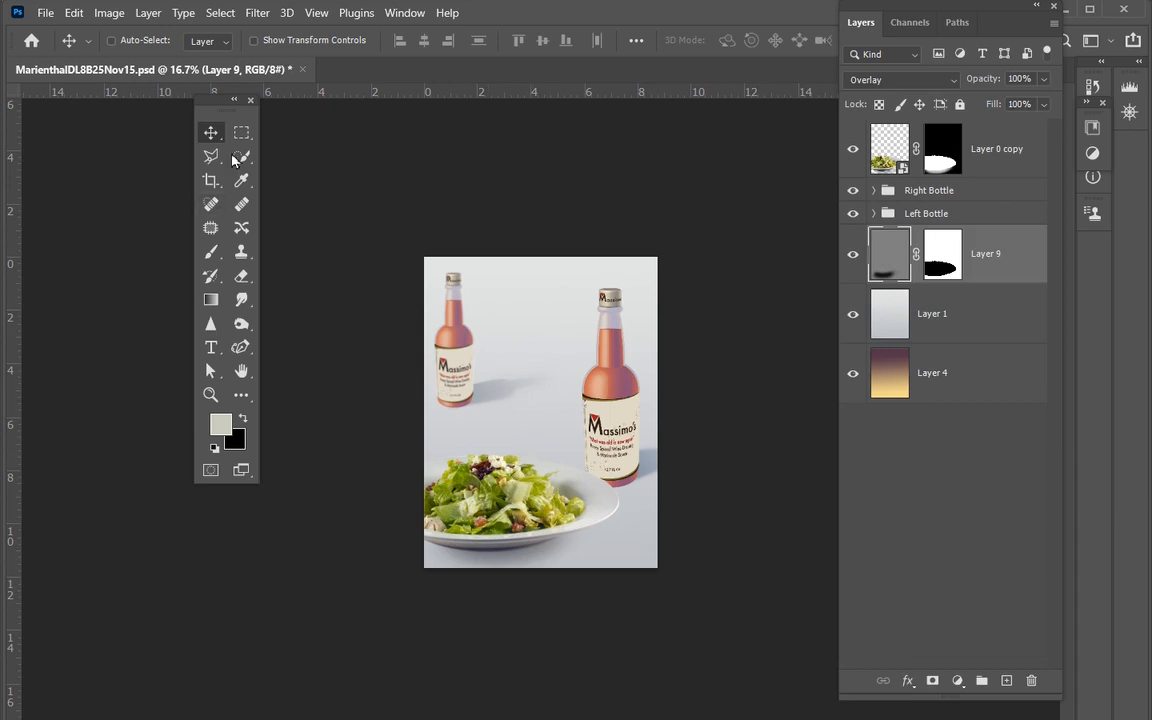
Burn contact shadows at the bases of both bottles on Layer 9 at 35% exposure, trying the Highlights range before returning to Midtones
click(241, 323)
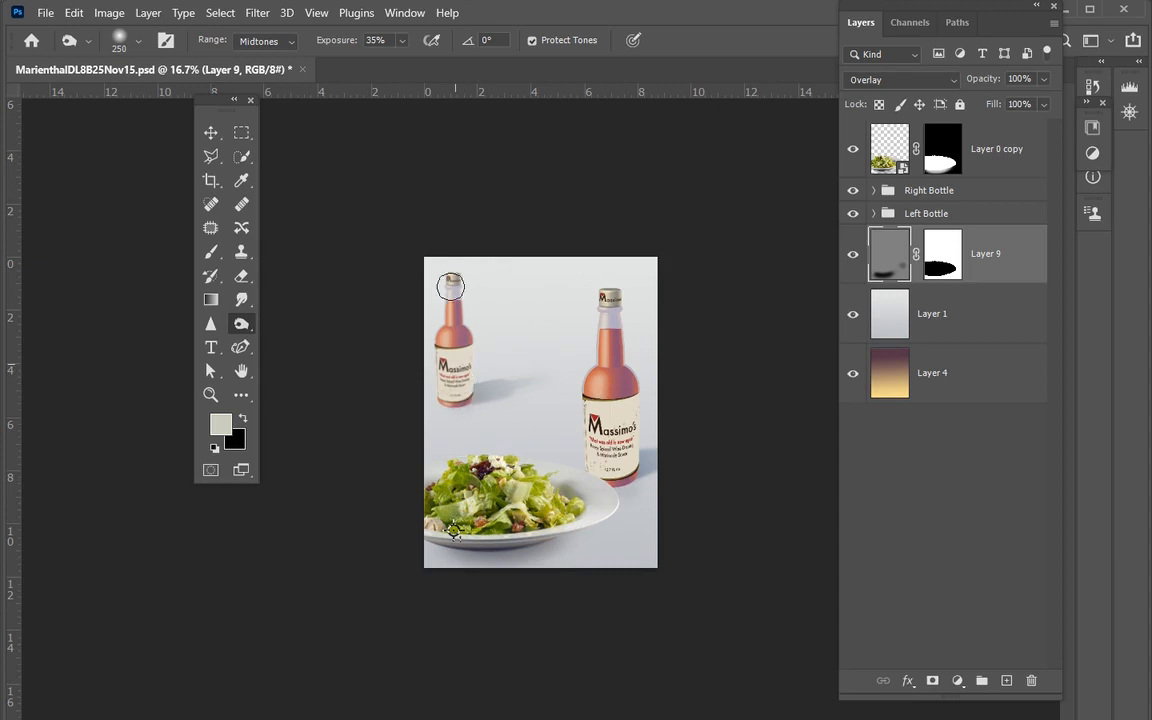
click(263, 42)
click(252, 87)
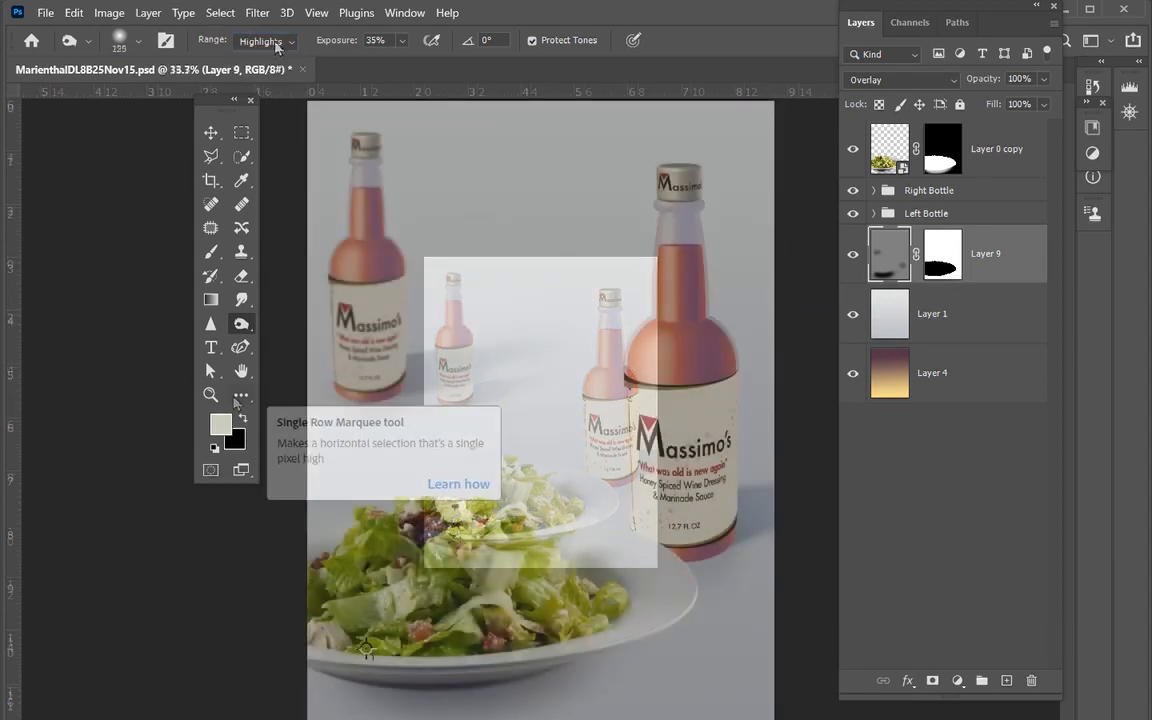
click(263, 41)
click(265, 75)
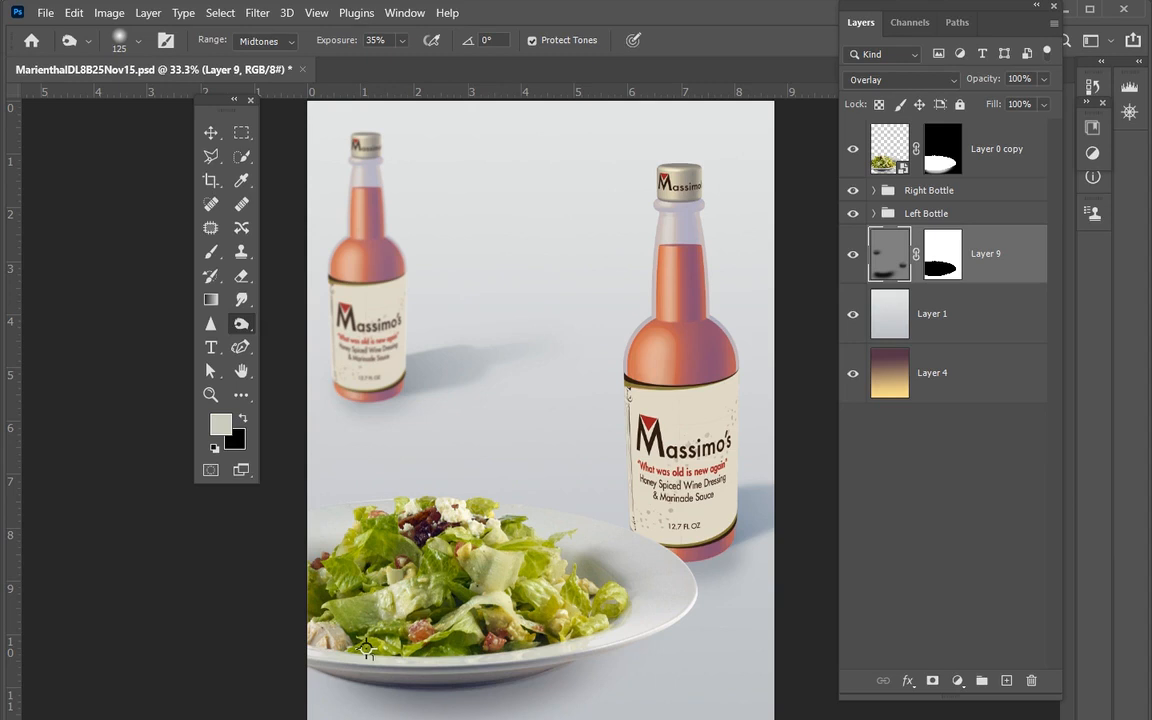
Open the Left Bottle's linked smart object for editing in Illustrator, dismiss the missing fonts notice and maximize the window
key(ctrl+0)
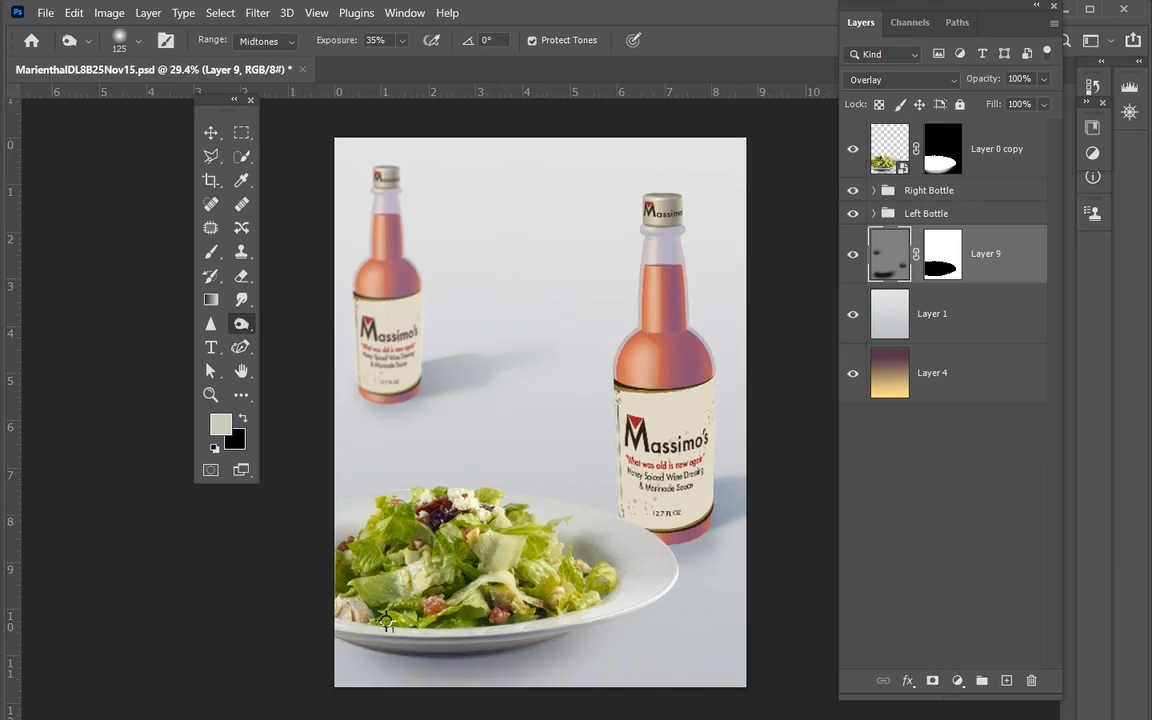
click(208, 133)
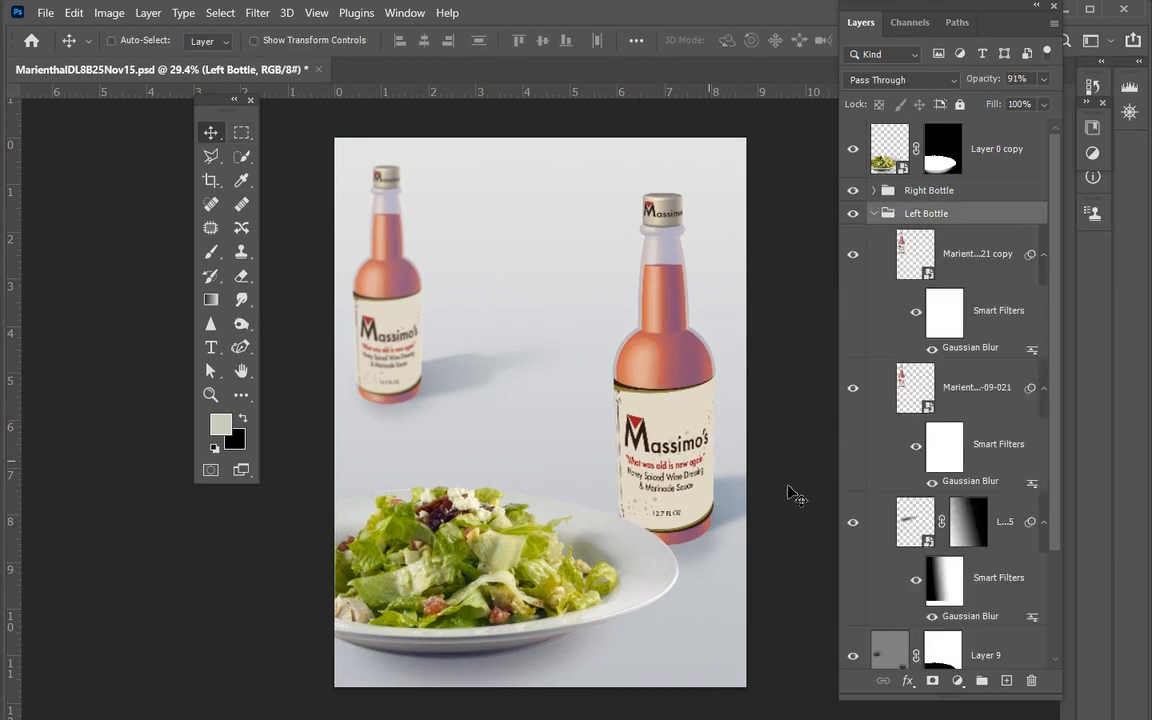
scroll(874, 470, down, 3)
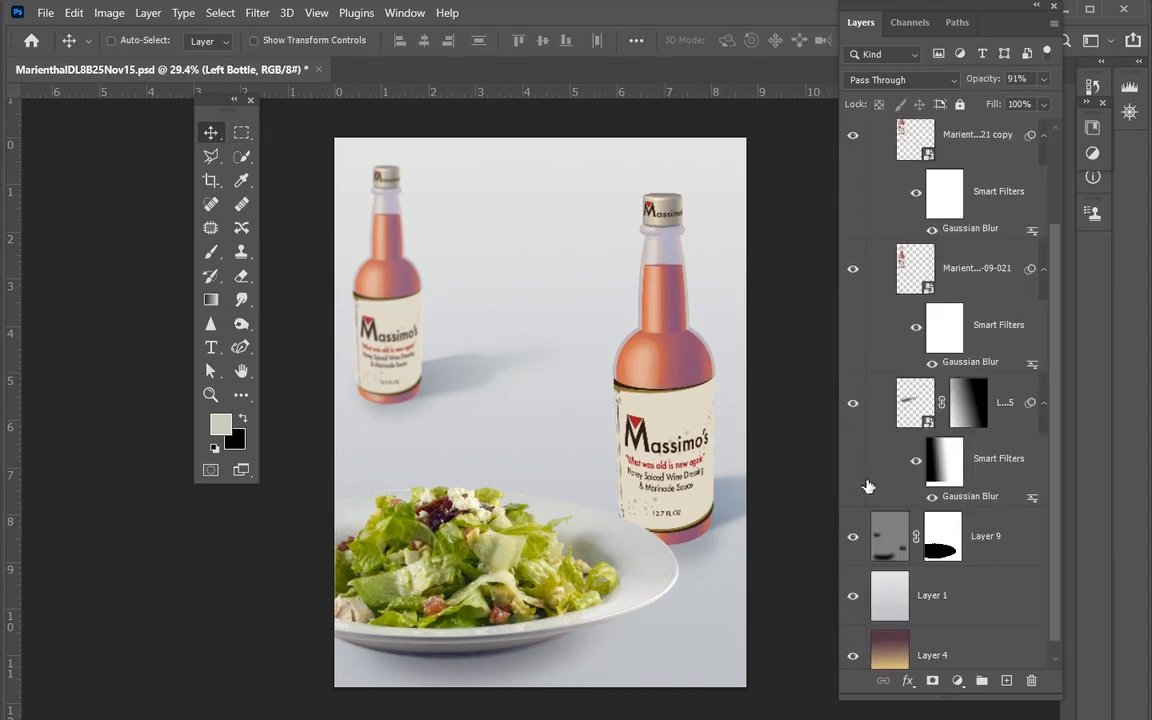
double_click(927, 289)
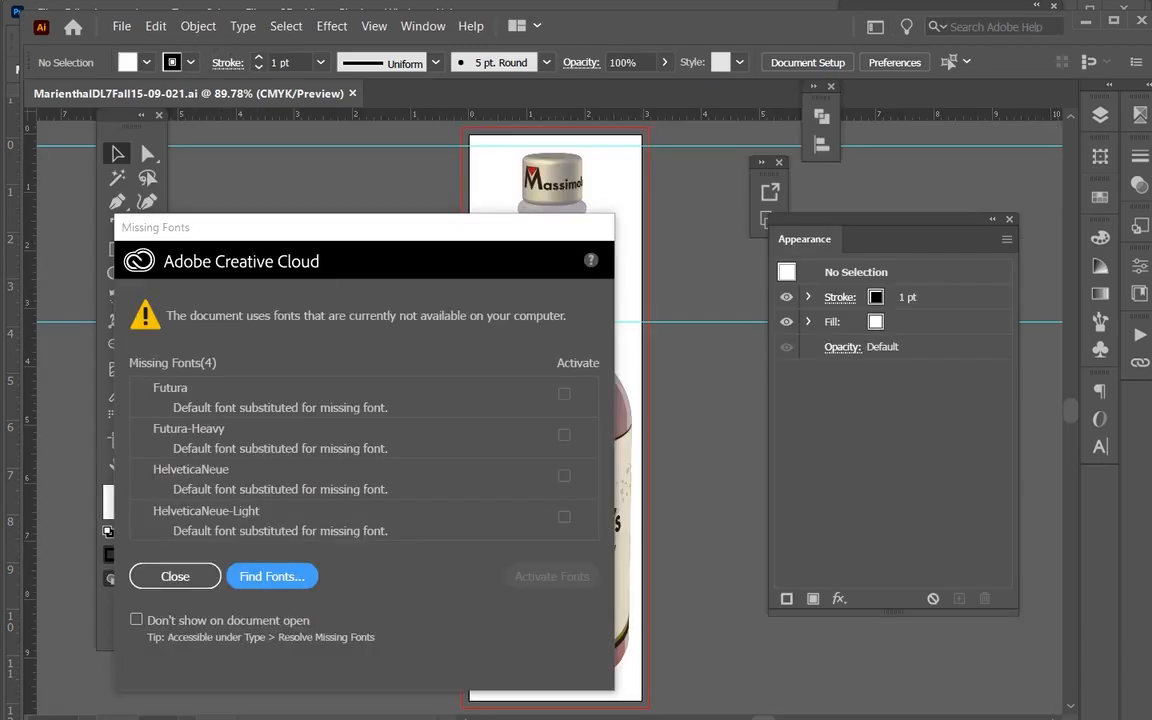
click(182, 578)
double_click(706, 30)
Use Find Font to replace every use of the missing HelveticaNeue font with Futura Std Medium
click(228, 16)
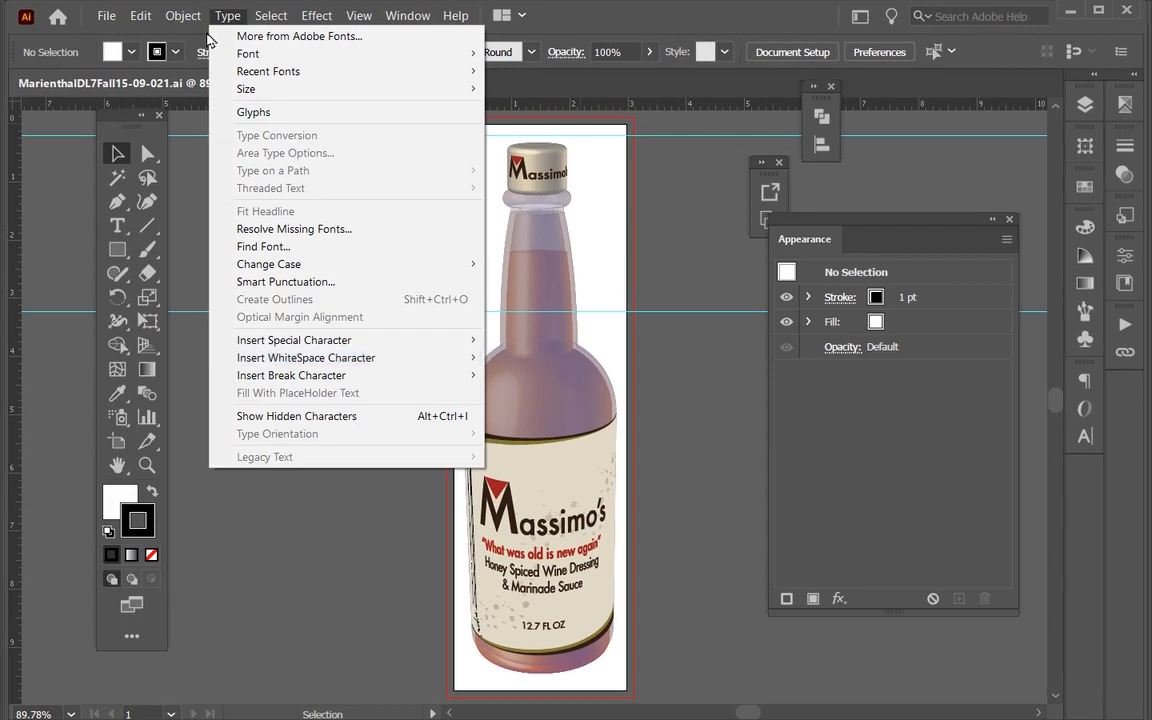
click(264, 247)
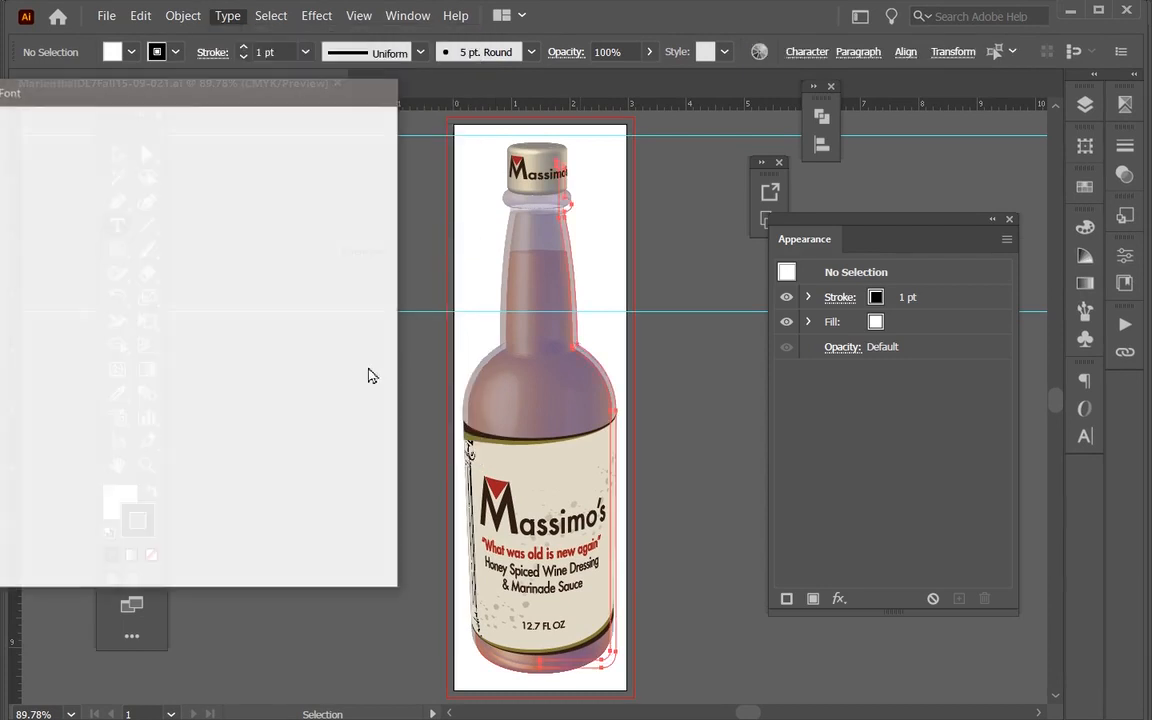
drag(88, 102, 189, 106)
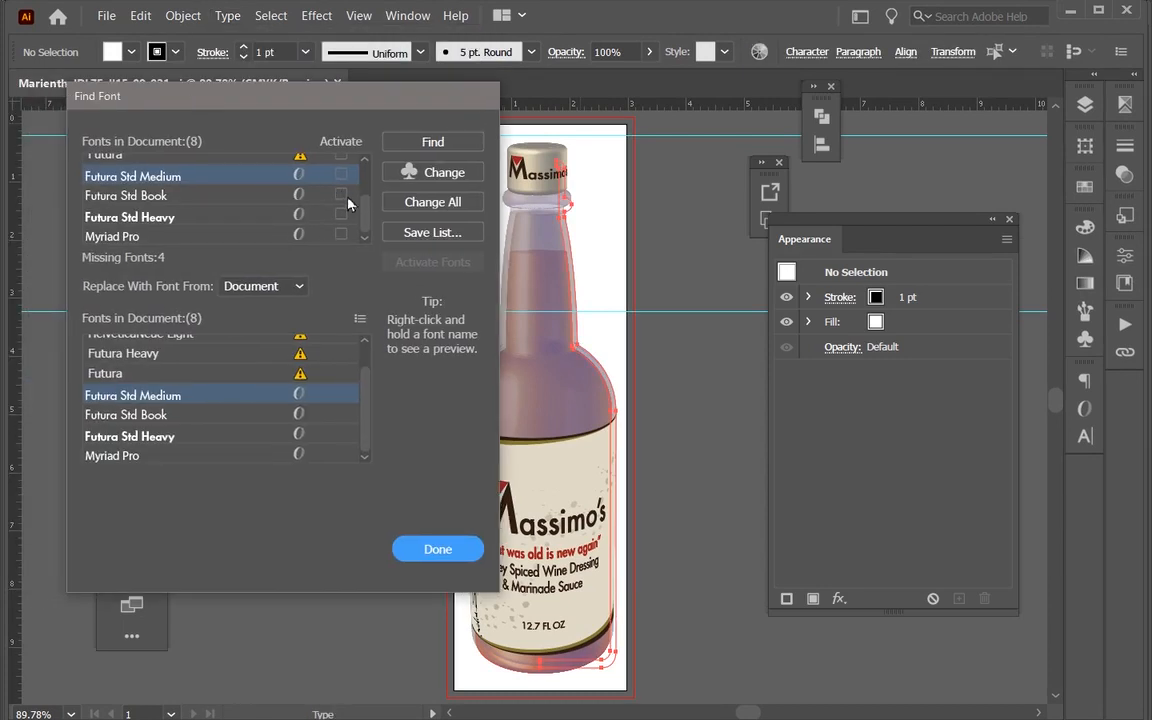
drag(365, 220, 268, 183)
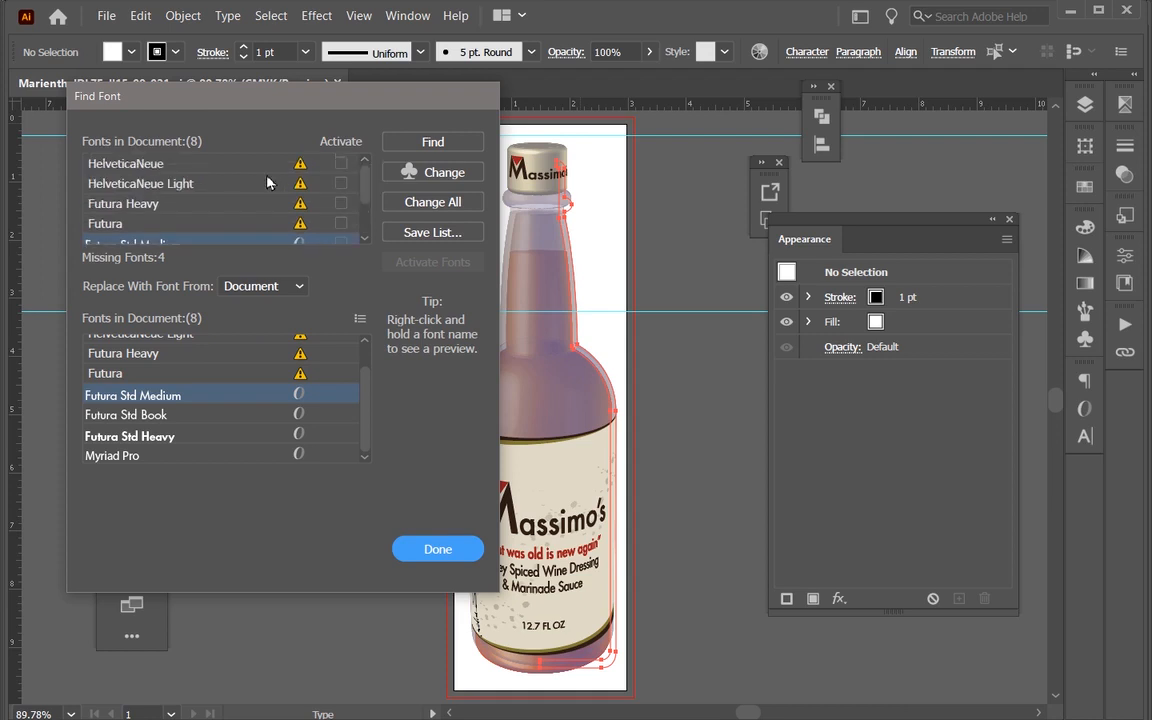
click(117, 160)
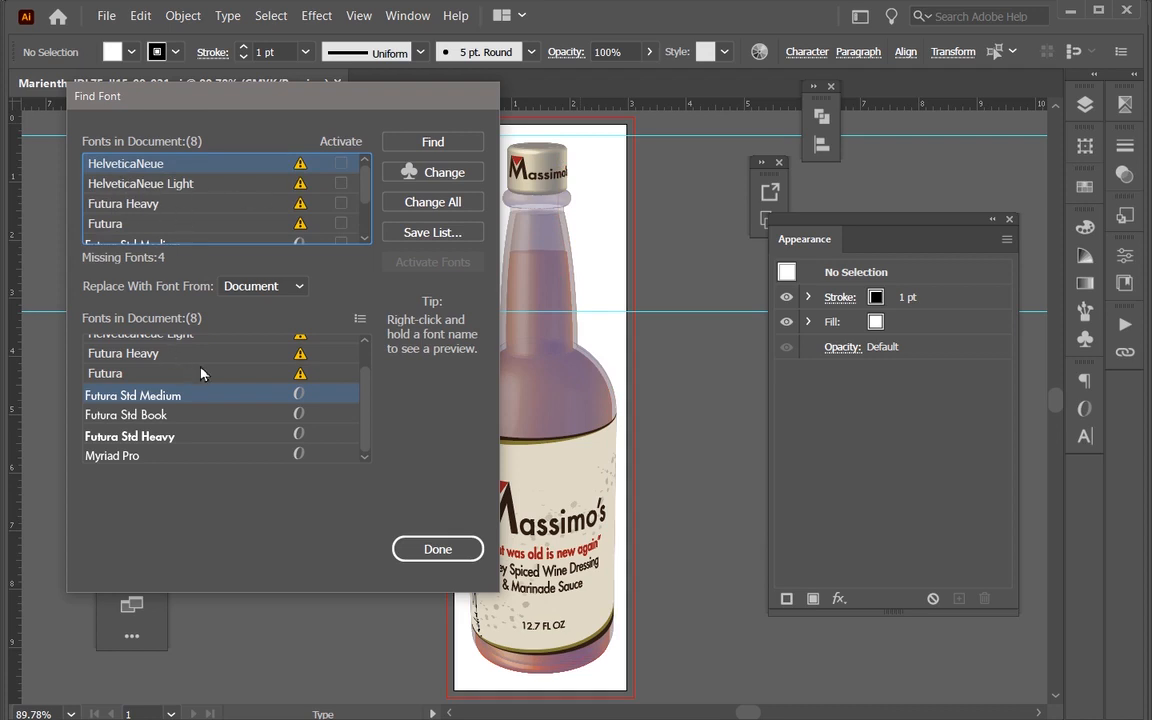
scroll(368, 418, up, 1)
scroll(334, 369, down, 1)
click(255, 288)
click(245, 309)
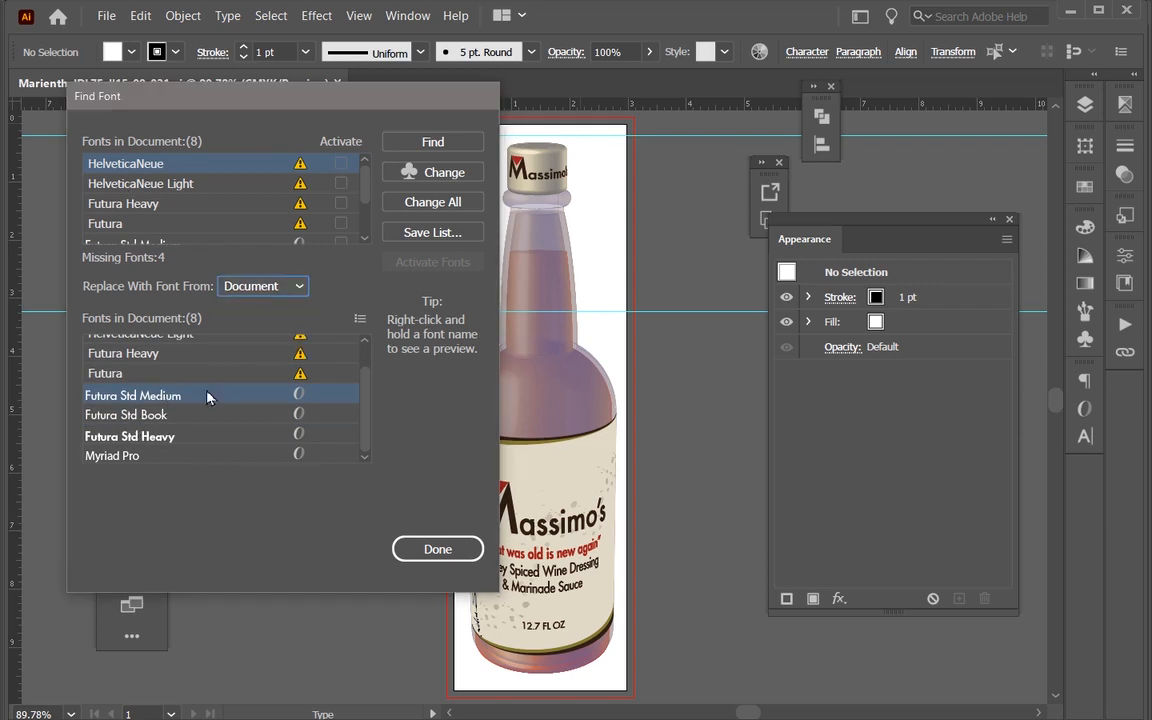
click(438, 201)
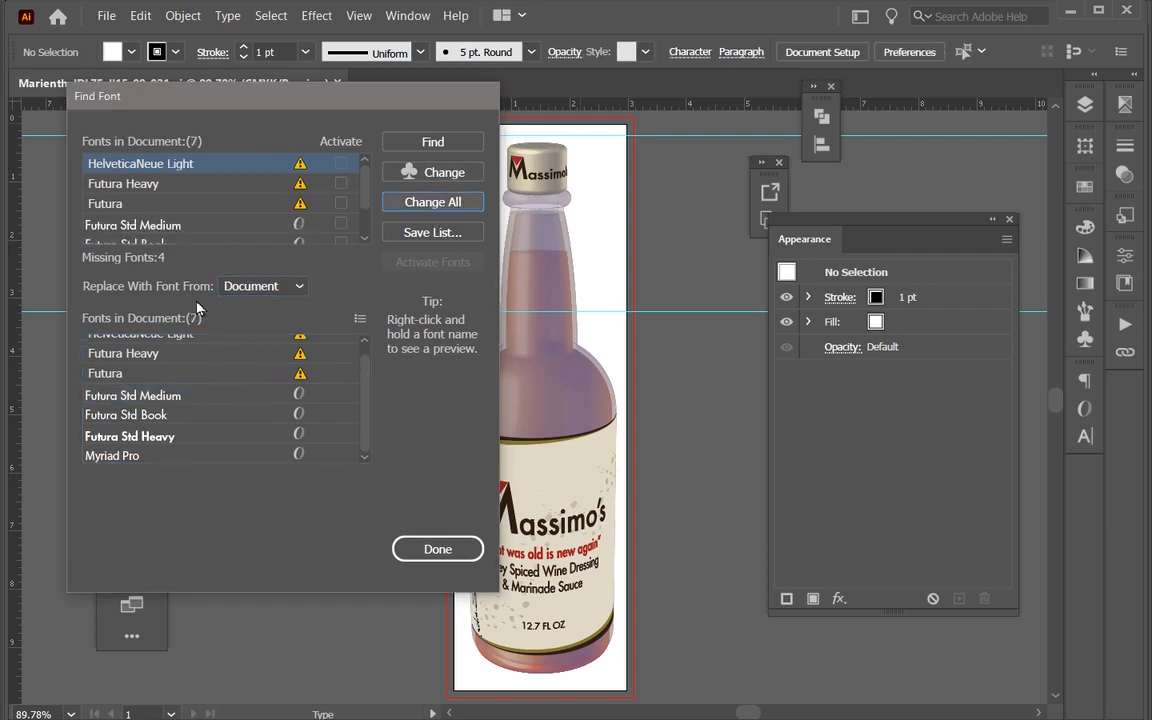
Replace all uses of the missing HelveticaNeue Light font with Futura Std Book
click(185, 166)
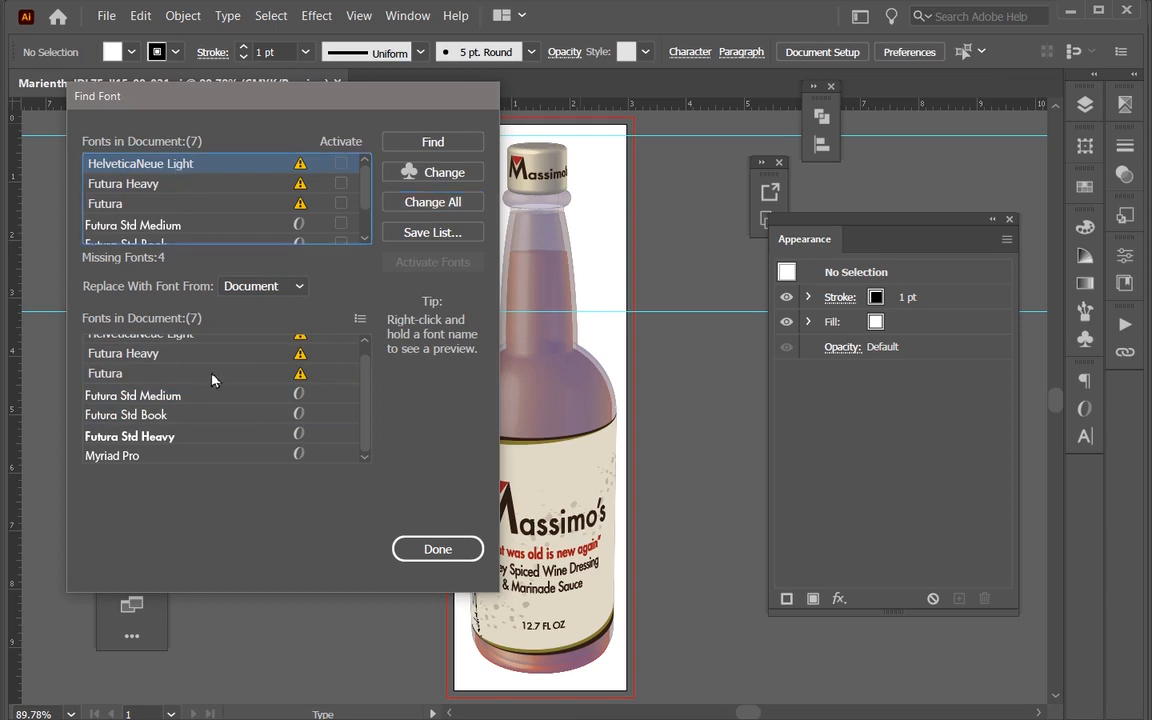
click(190, 415)
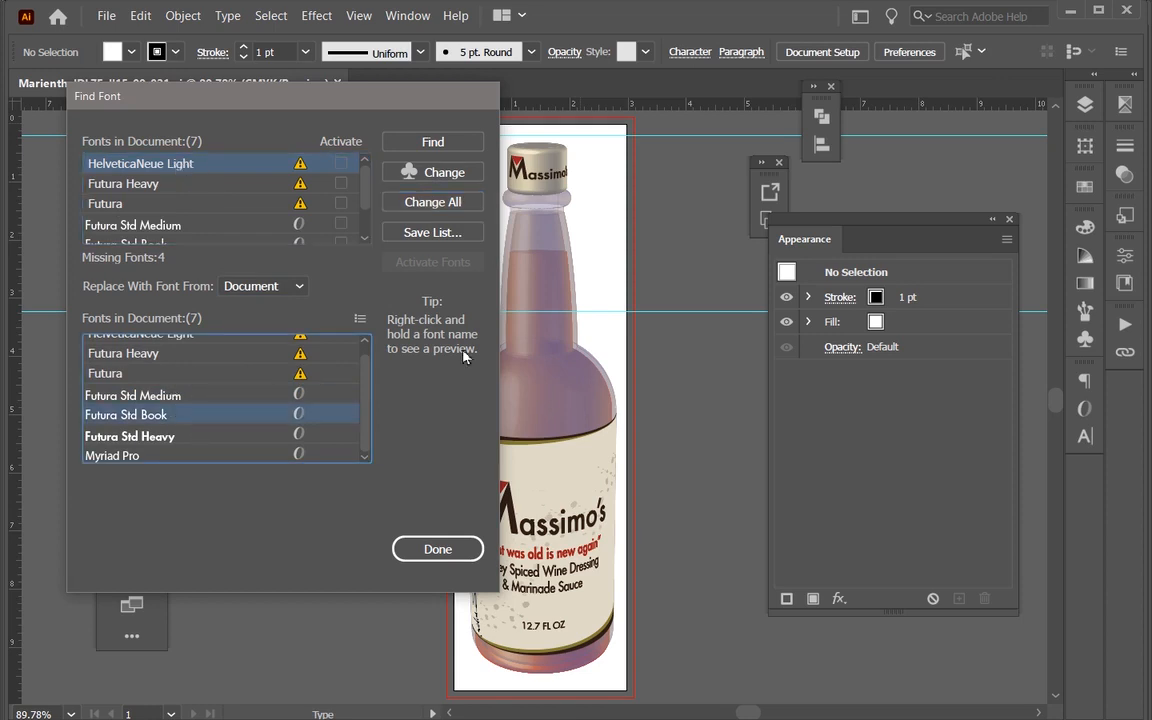
click(432, 201)
Replace the missing Futura Heavy with Futura Std Heavy and Futura with Futura Std Medium, and finish the font replacement
click(193, 166)
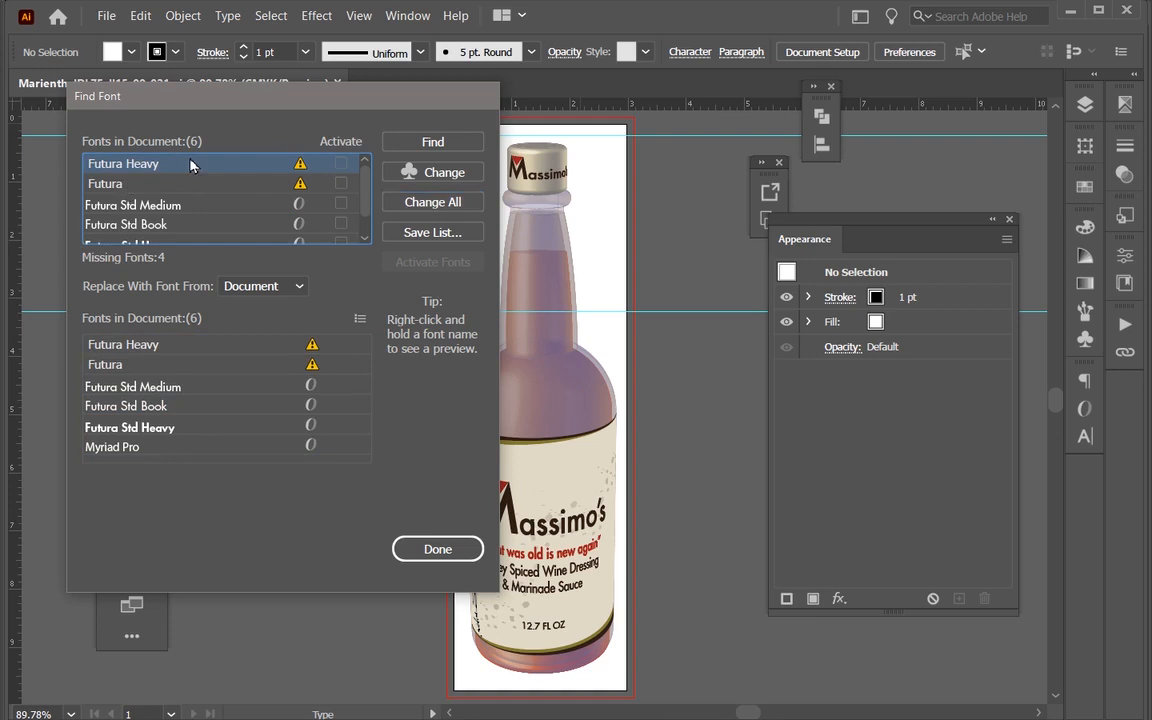
click(196, 429)
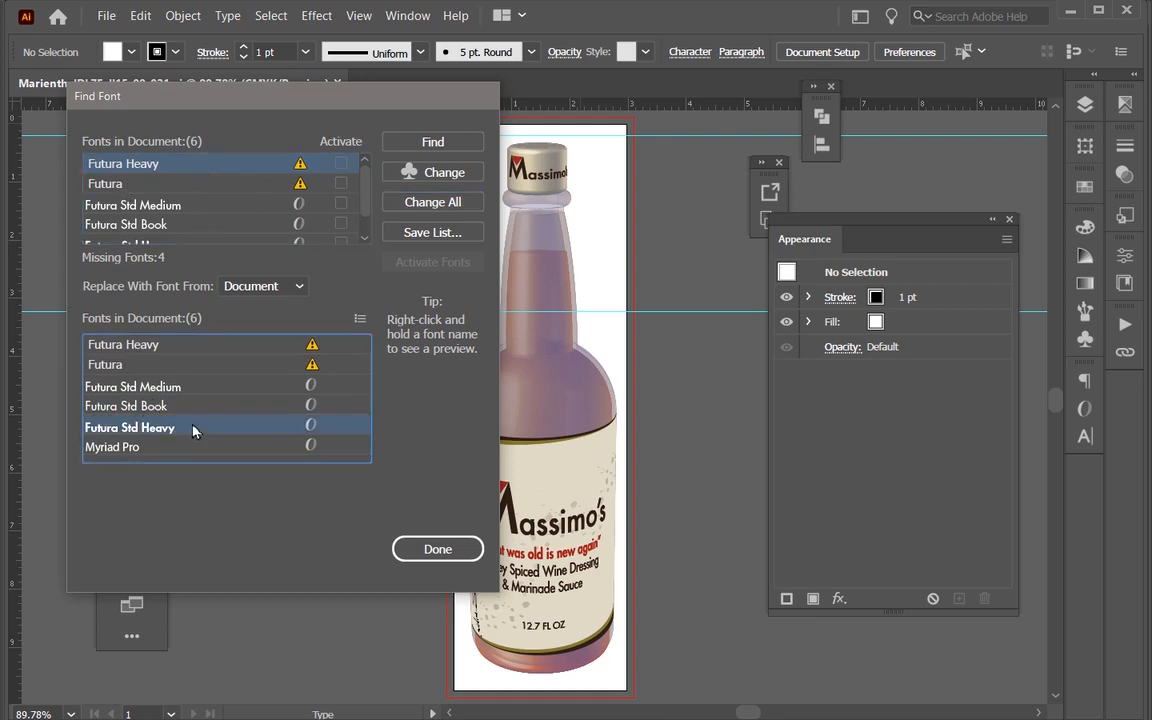
click(410, 172)
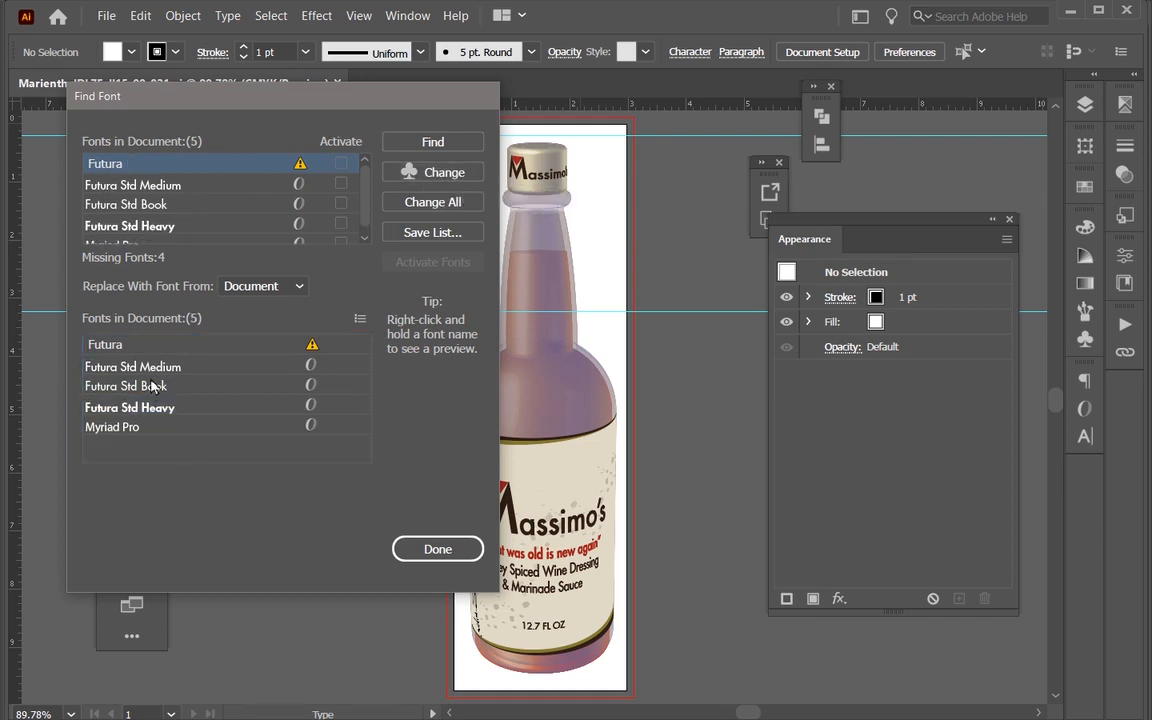
click(148, 368)
click(430, 201)
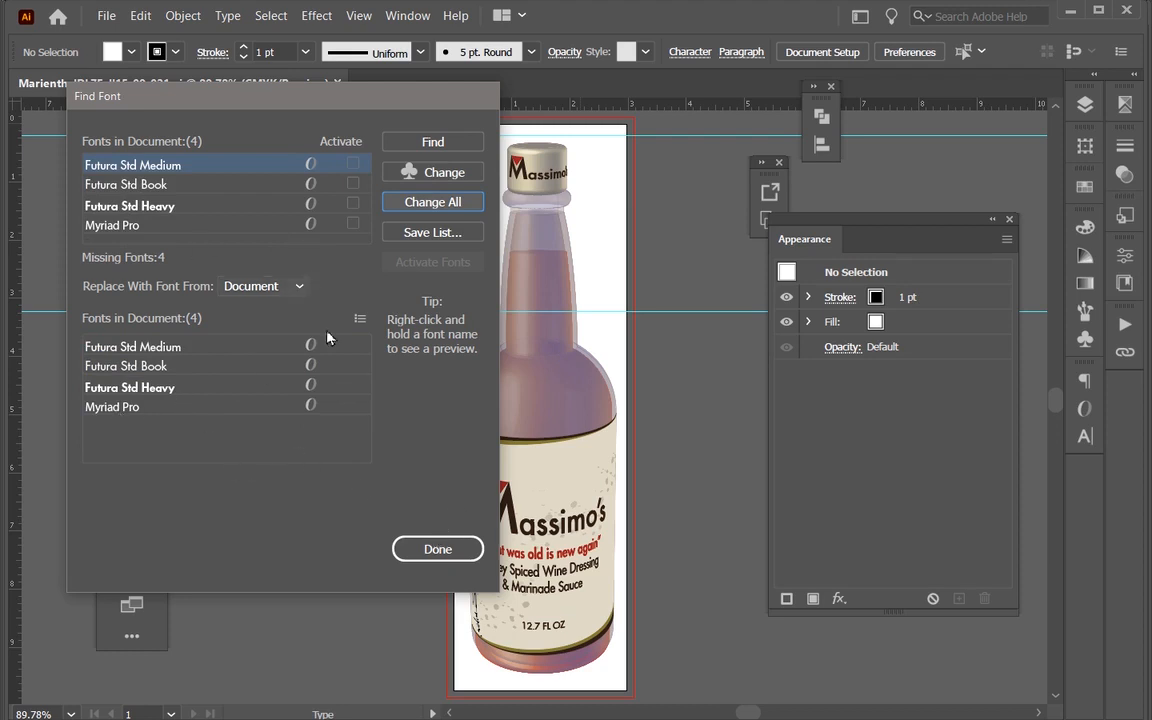
click(420, 549)
Set the perspective of the glass bottle's mapped 3D Revolve effect to 40°
click(118, 154)
click(555, 340)
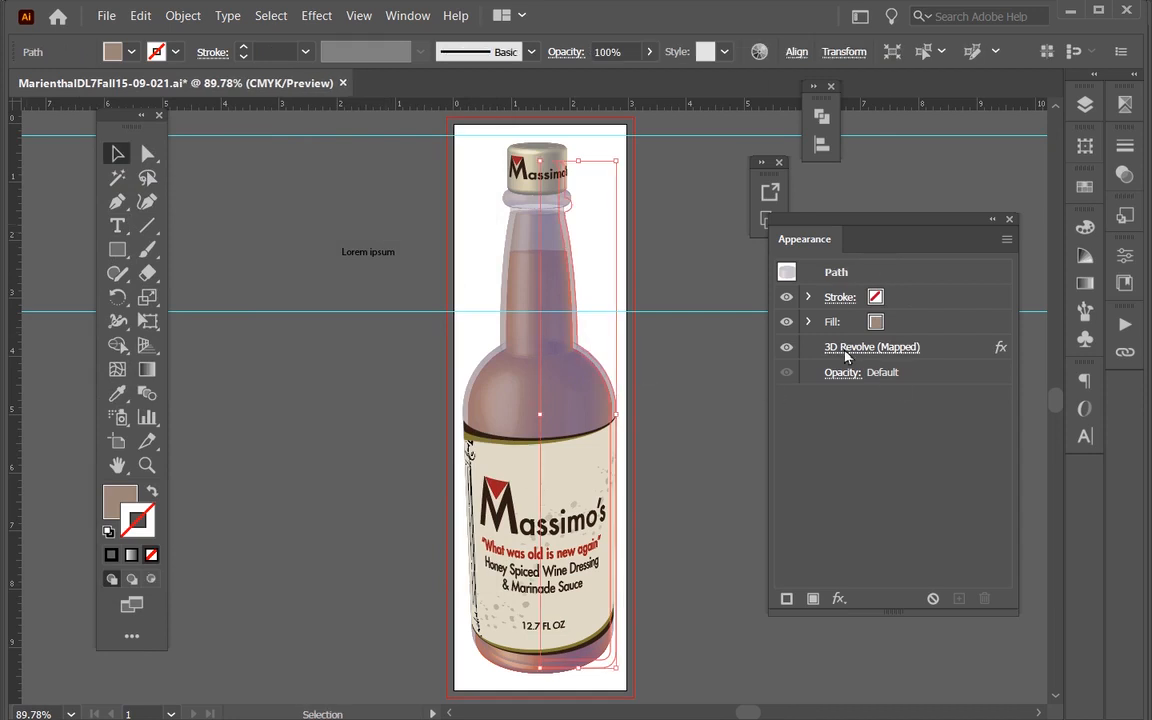
click(860, 347)
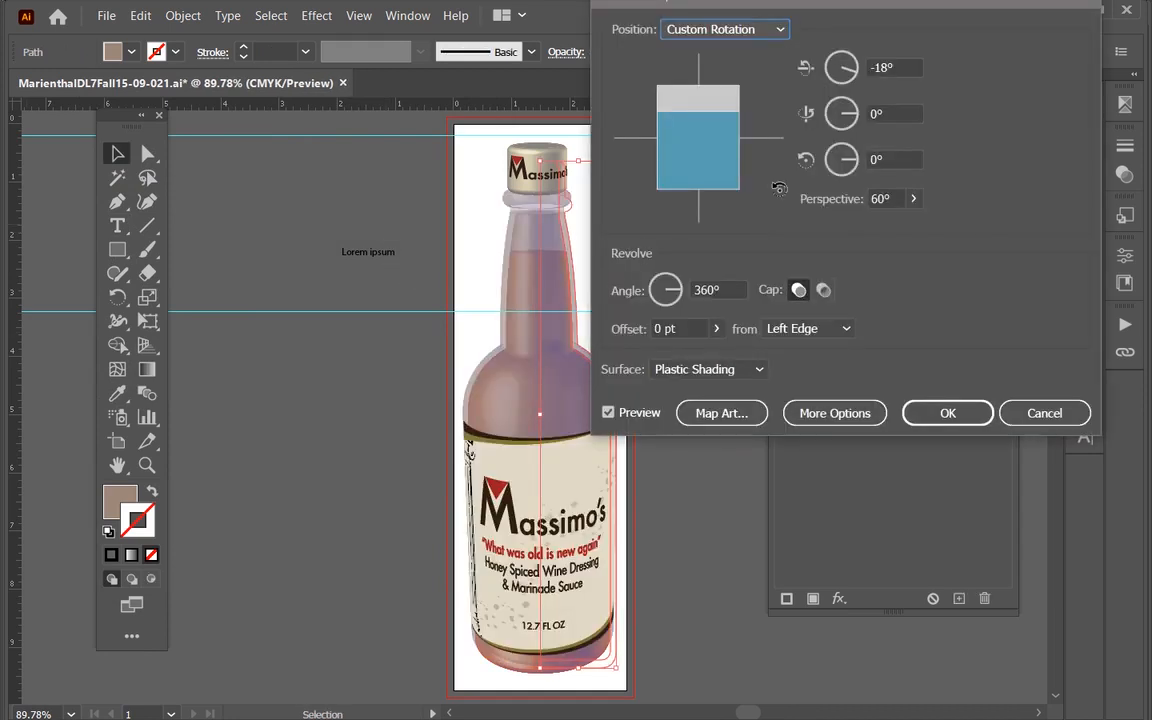
click(882, 198)
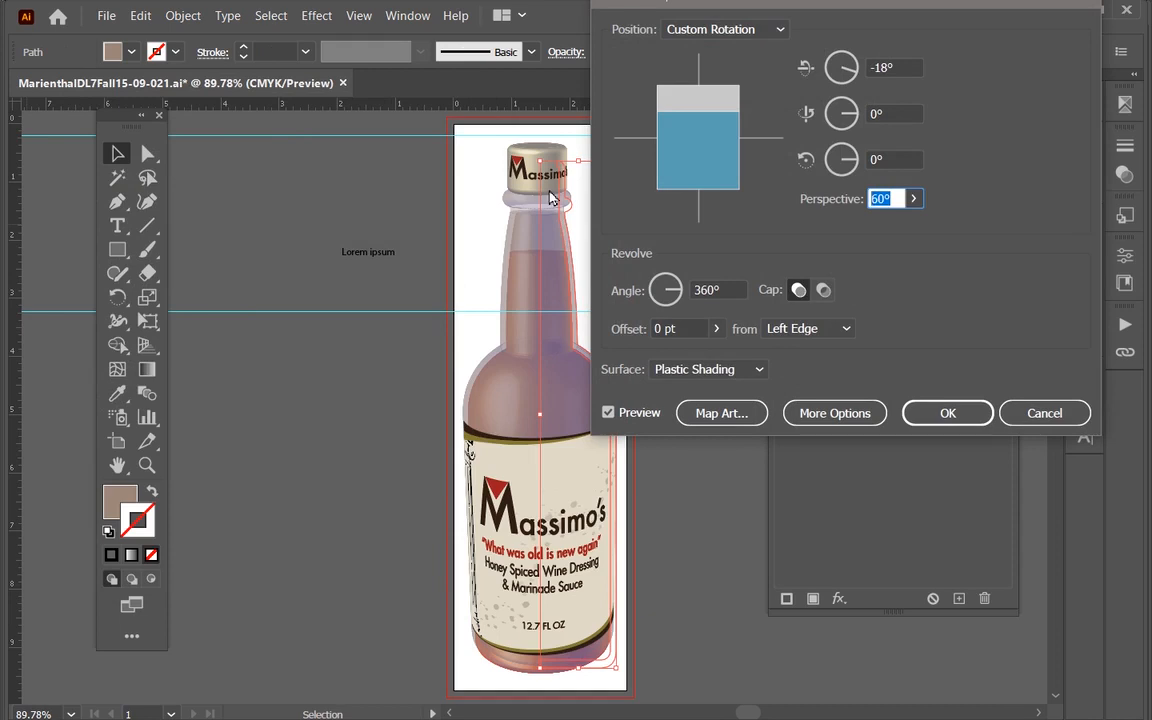
text(40)
click(960, 413)
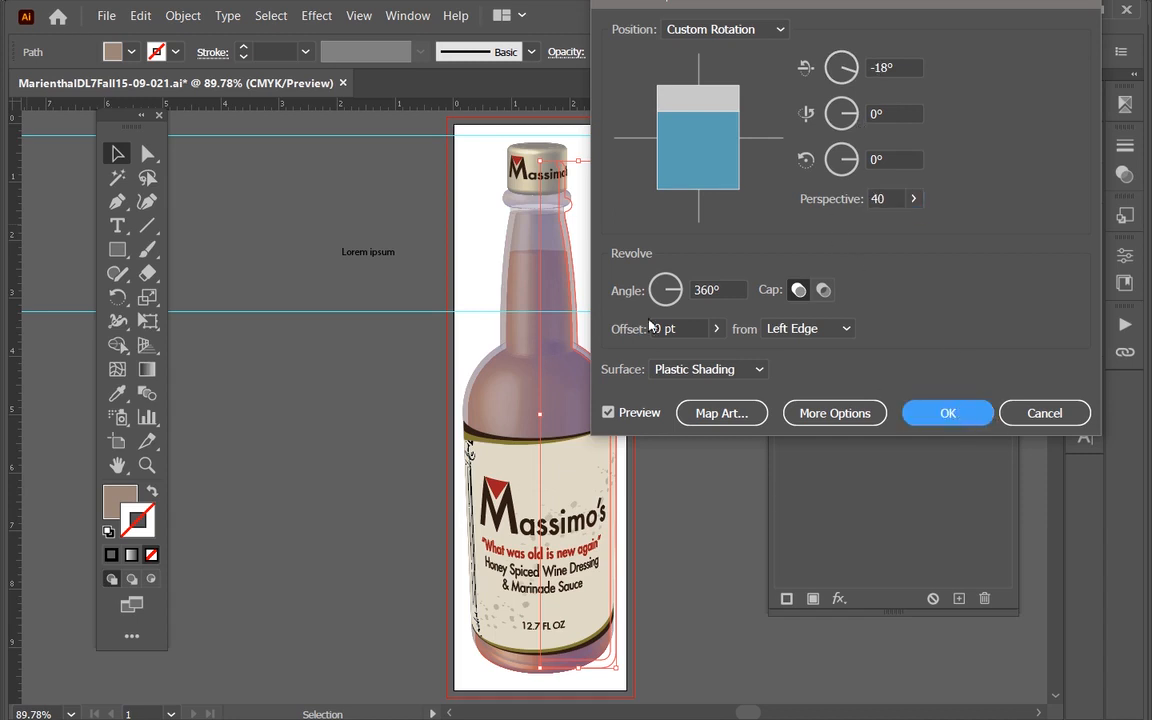
Set the perspective of the orange liquid's 3D Revolve effect to 40° to match the glass bottle
click(463, 334)
click(549, 441)
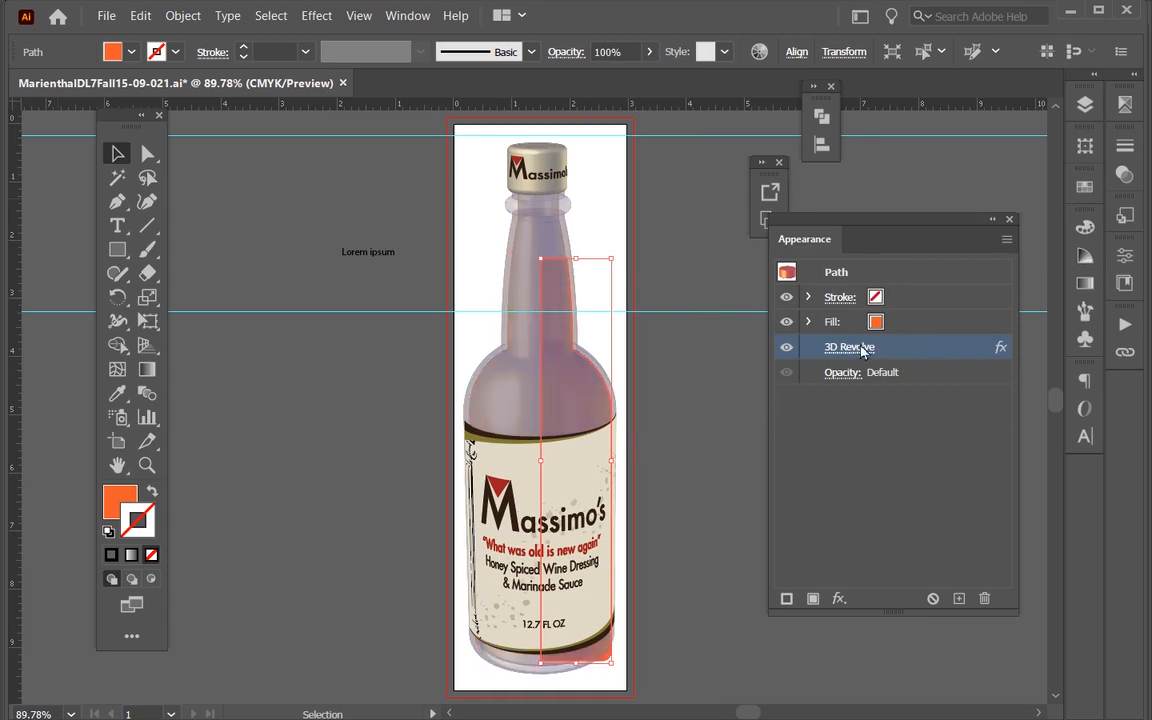
click(860, 347)
key(Return)
click(845, 348)
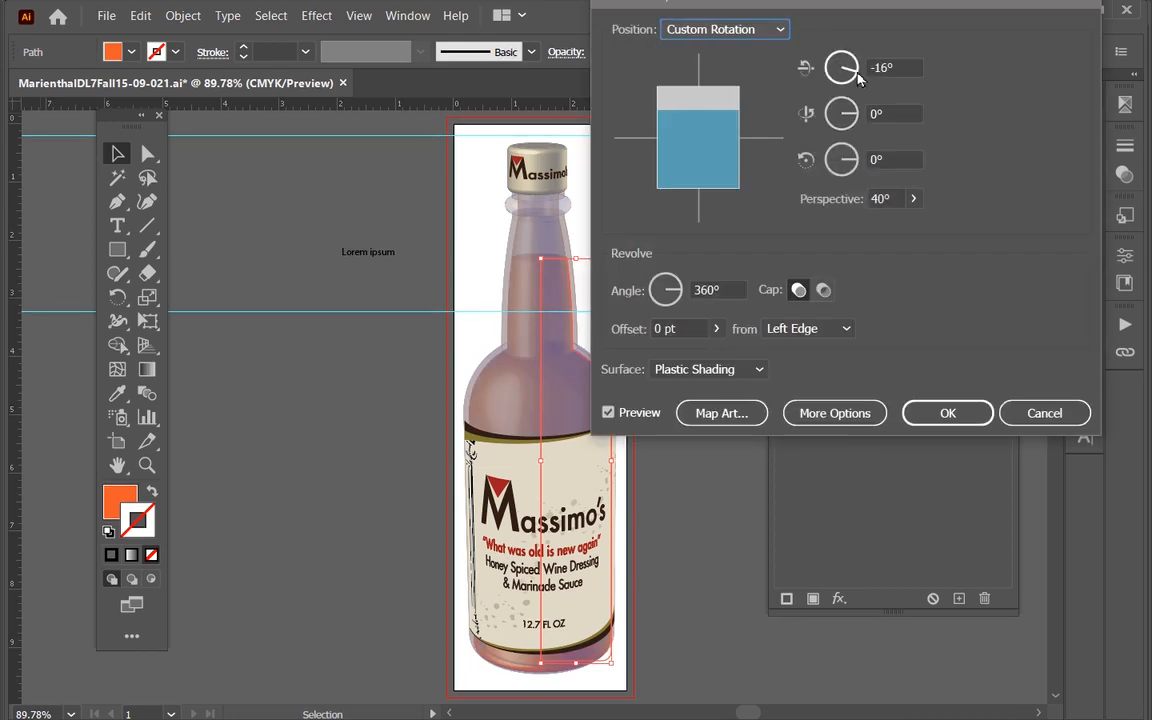
click(950, 414)
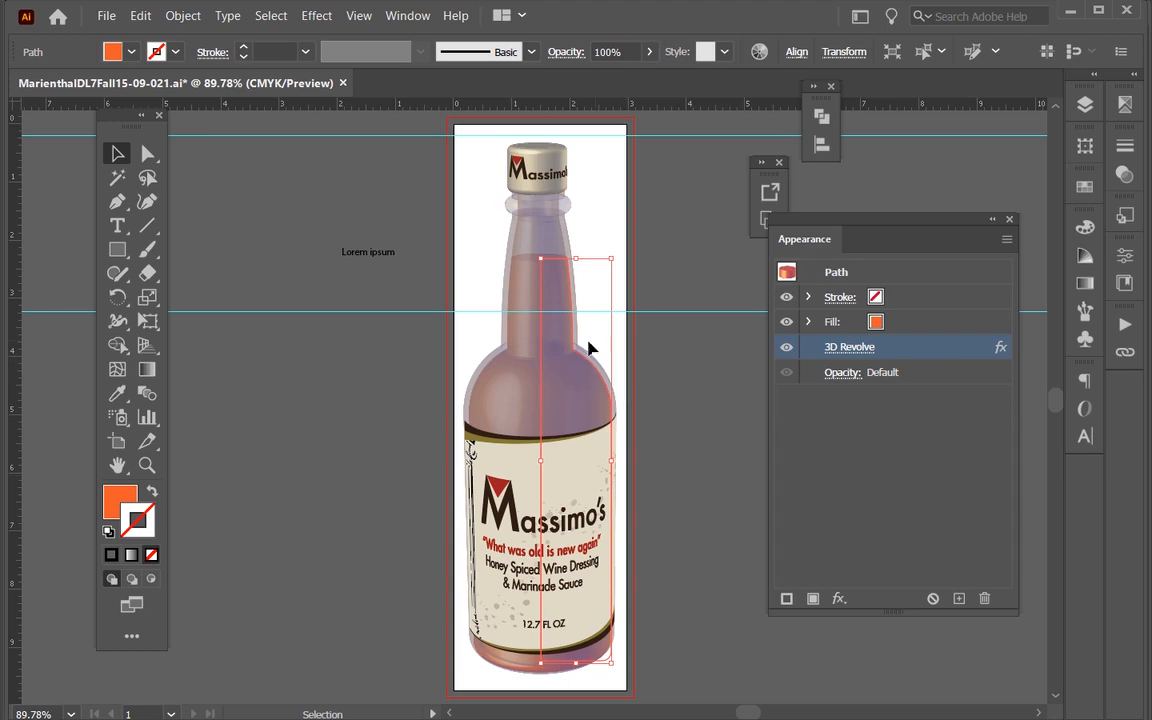
Nudge the bottle cap group slightly down so it sits on the neck, and clear the selection
click(548, 176)
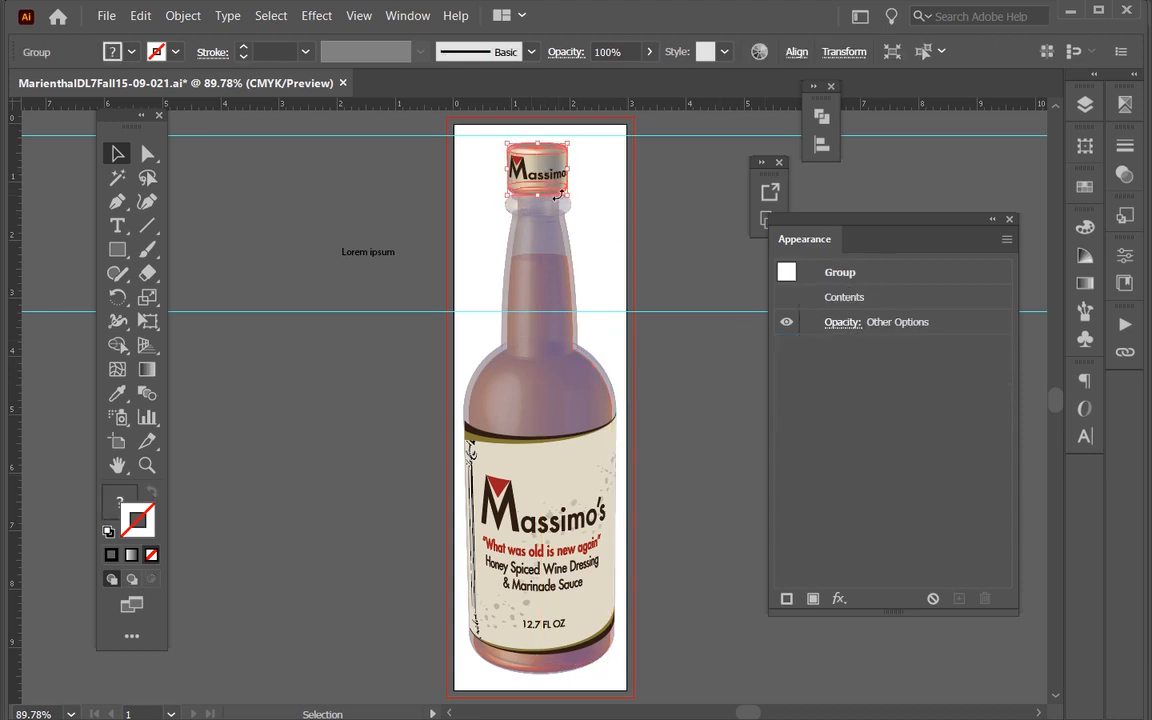
click(683, 291)
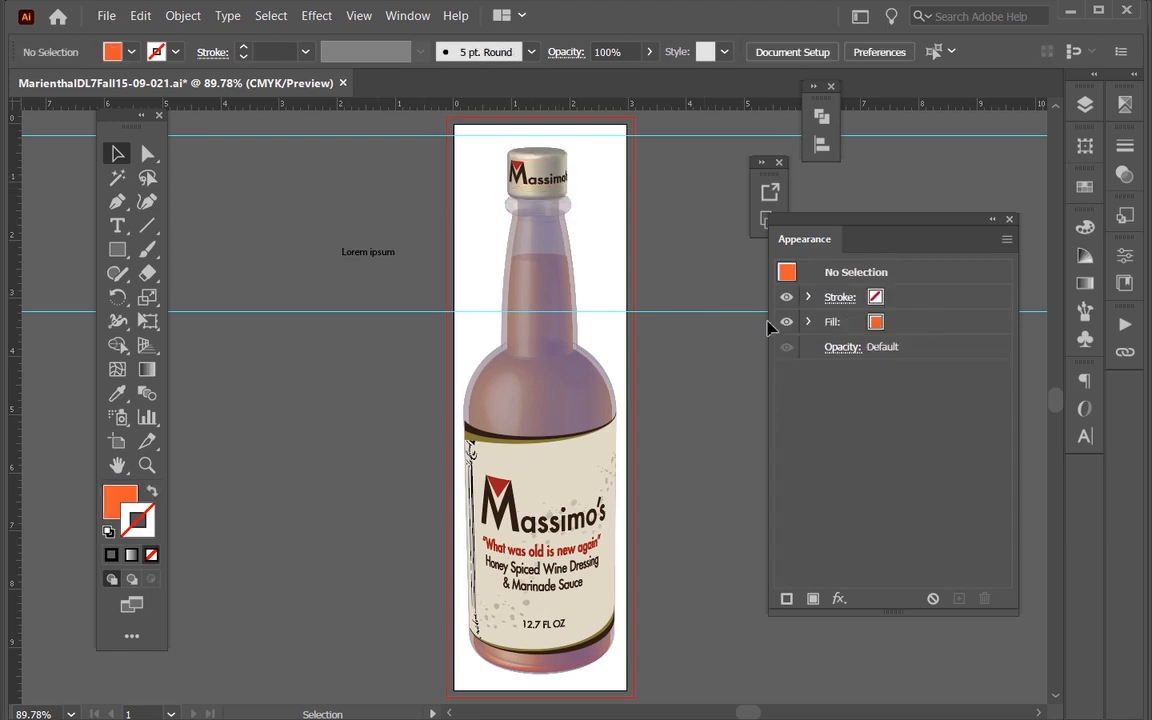
click(525, 185)
click(417, 194)
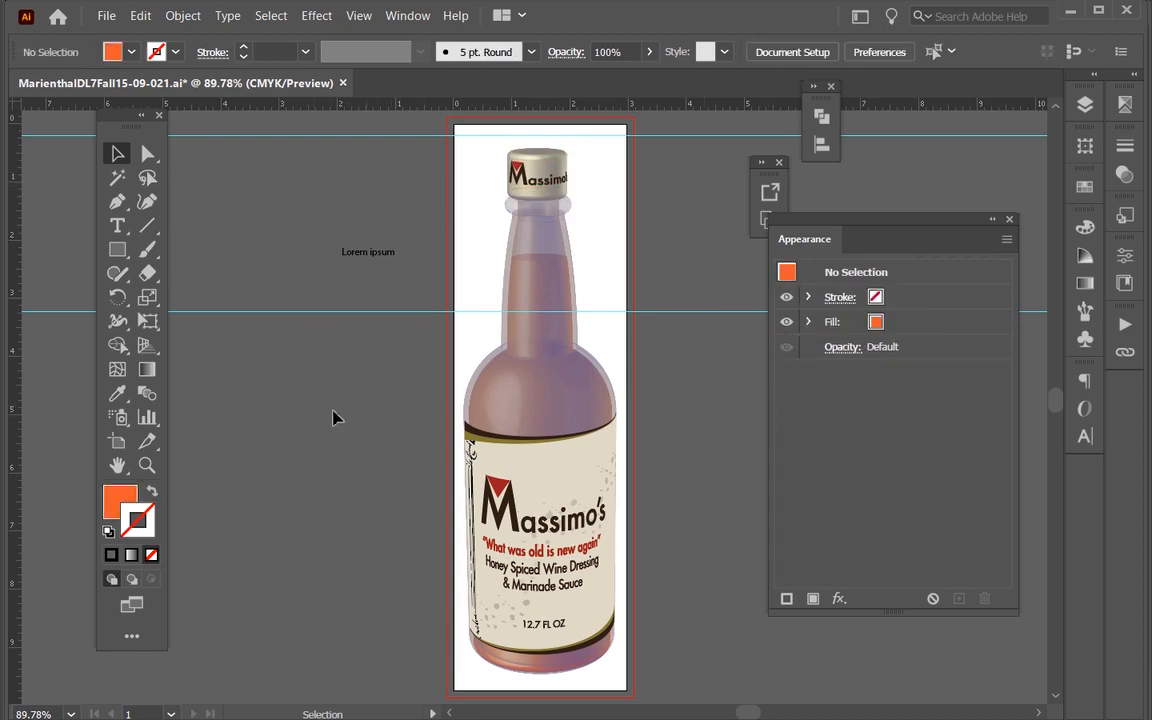
Delete the stray Lorem ipsum text beside the artboard and recheck the document's fonts with Find Font
drag(356, 275, 310, 248)
key(Delete)
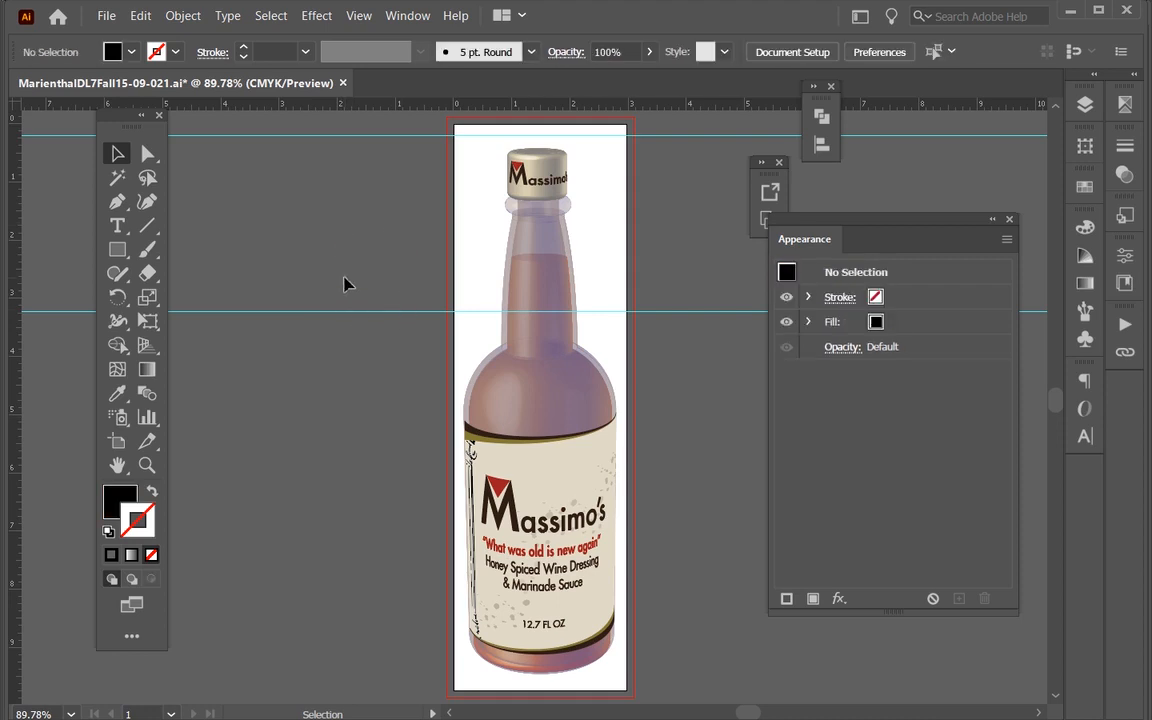
click(228, 16)
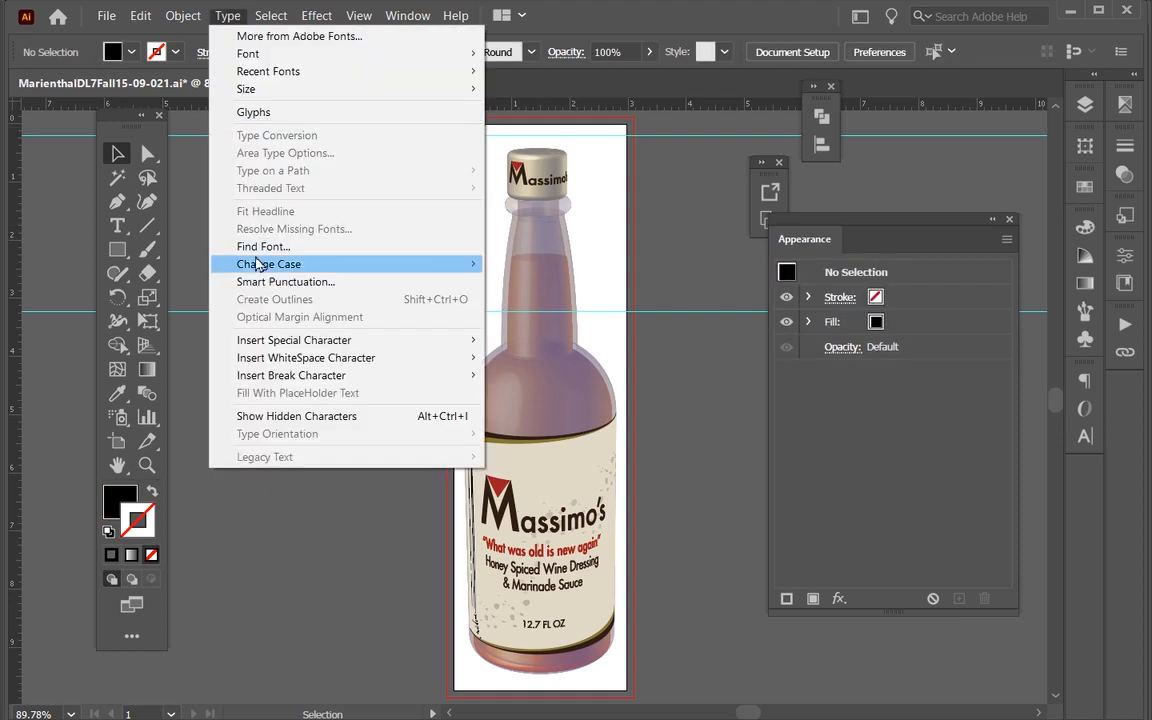
click(245, 244)
click(437, 548)
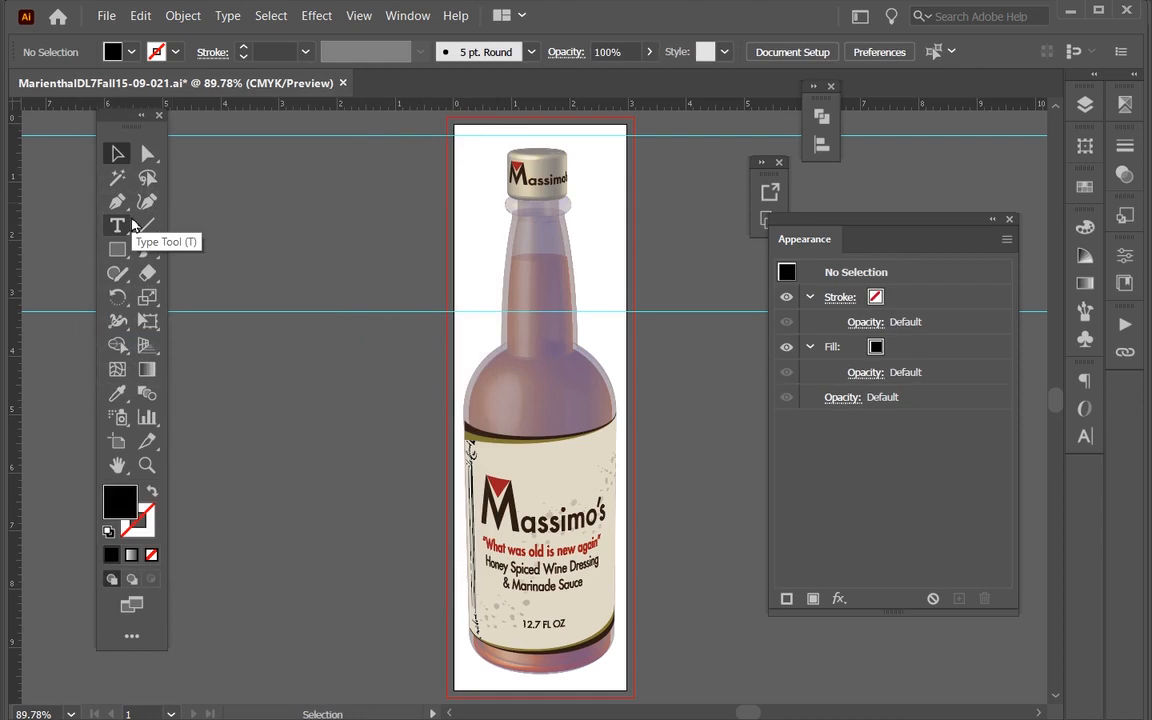
Save and close the bottle artwork, and switch back to the poster image in Photoshop
key(ctrl+s)
key(ctrl+w)
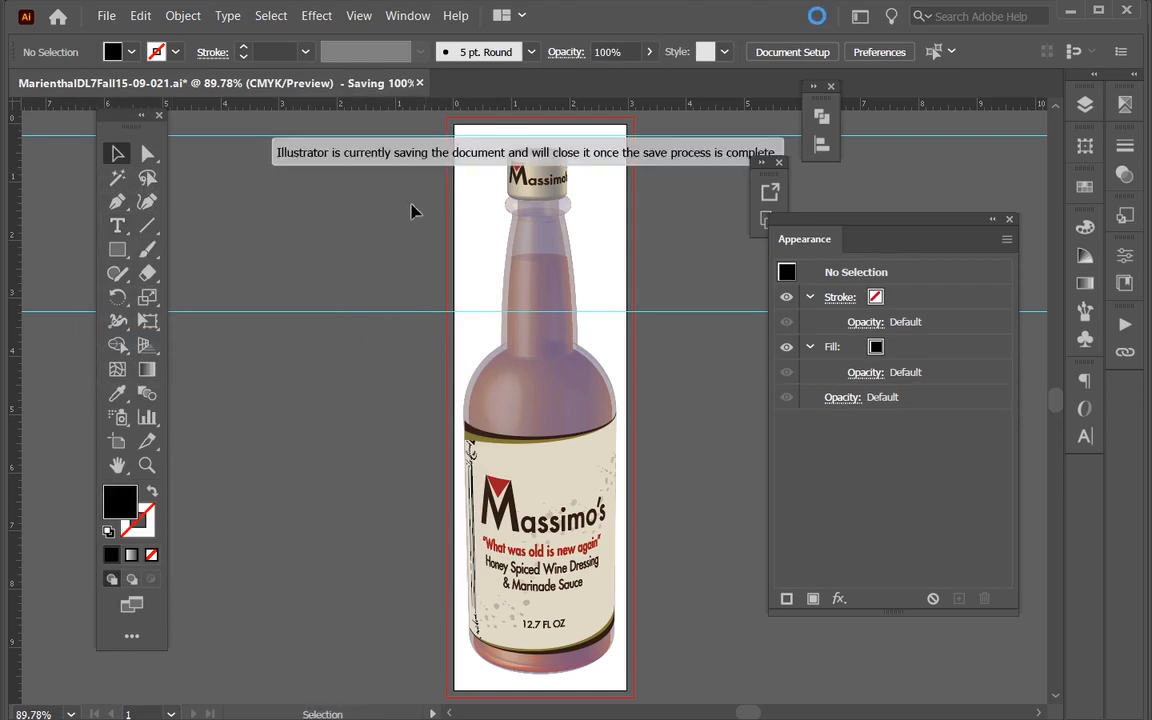
key(alt+Tab)
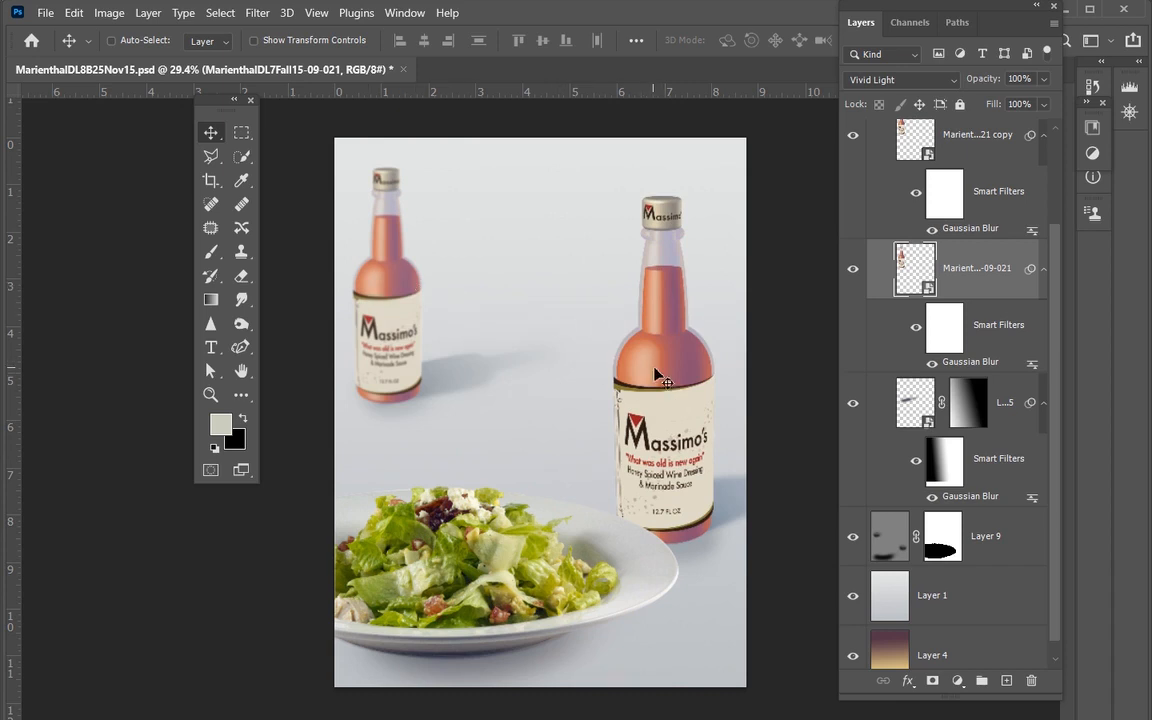
Inspect the updated bottle layers by toggling the Left Bottle's copy layer off and on and expanding the Right Bottle group
scroll(870, 240, up, 2)
click(854, 197)
click(854, 197)
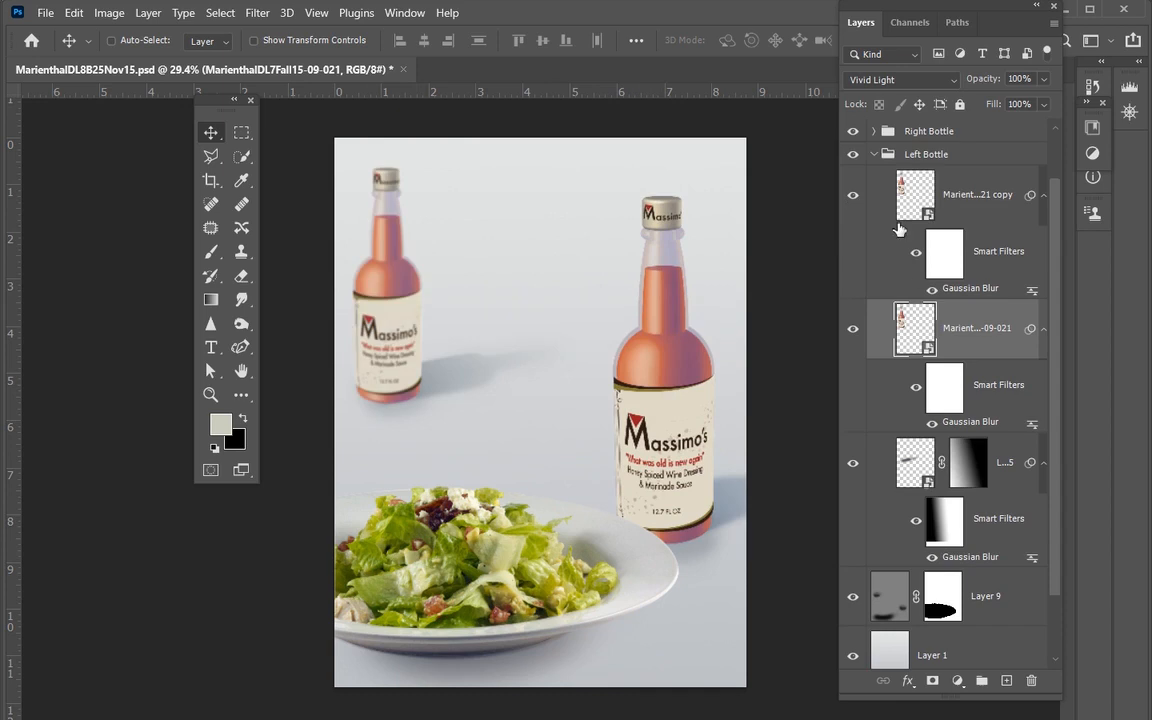
click(874, 131)
click(856, 240)
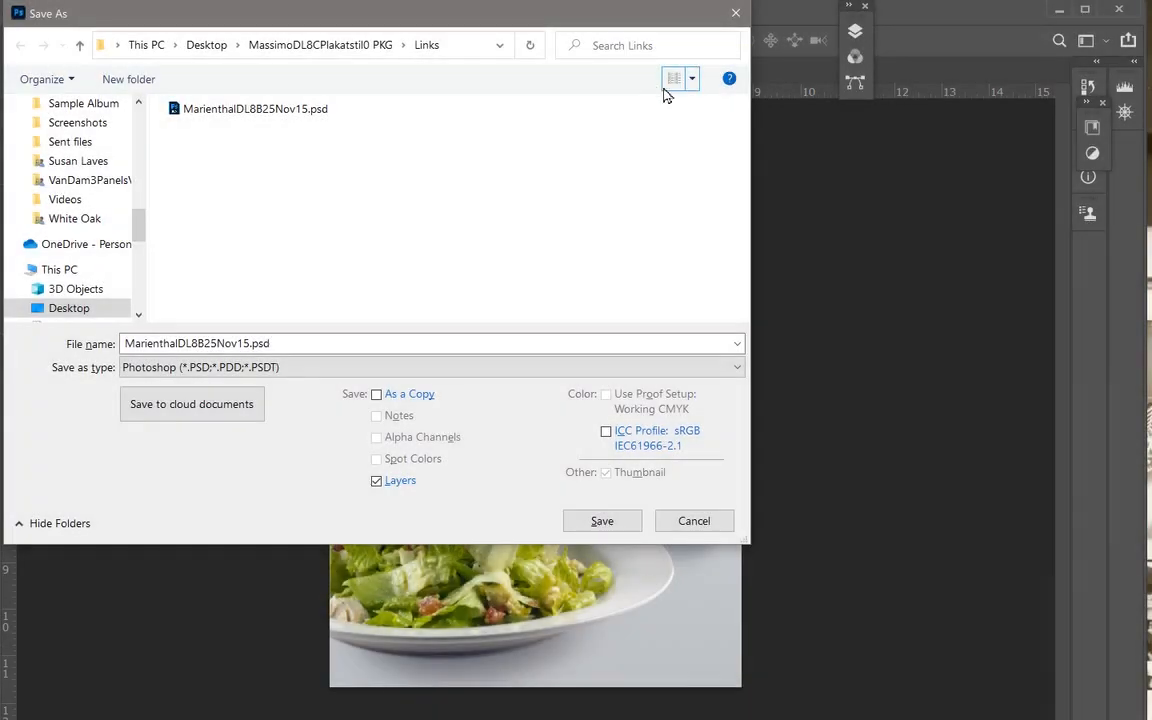
Examine the existing PSD's file size in the Save As dialog's Details view, and cancel without saving
click(689, 79)
click(738, 153)
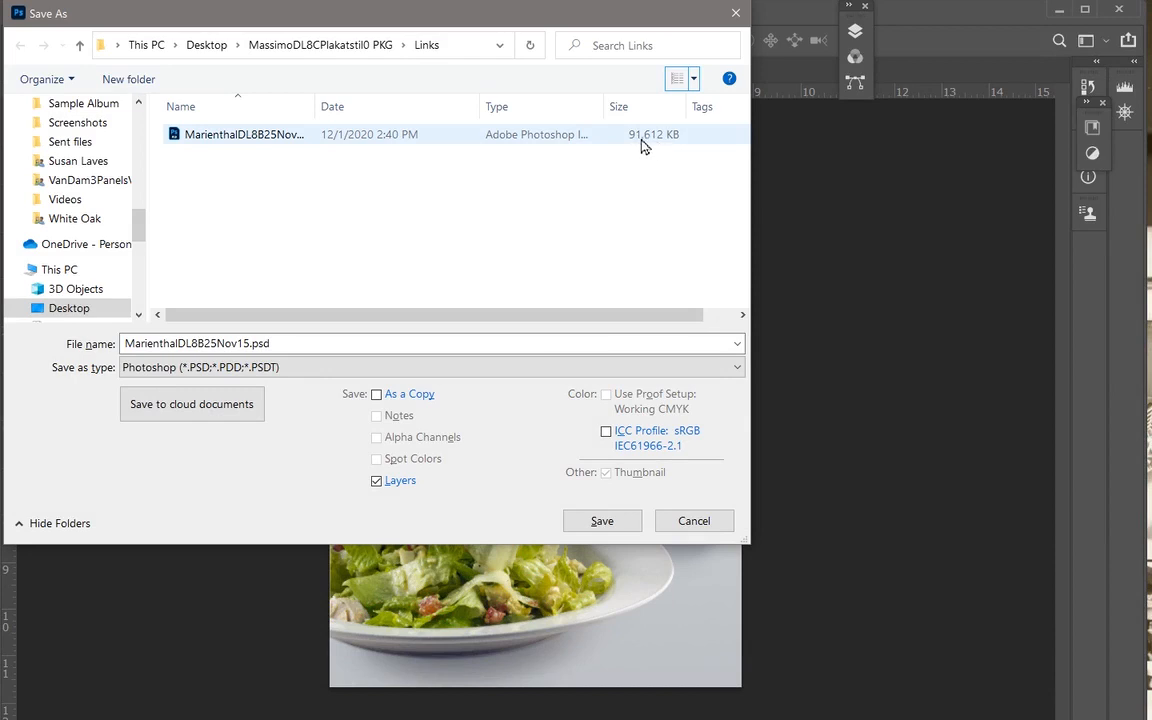
click(693, 521)
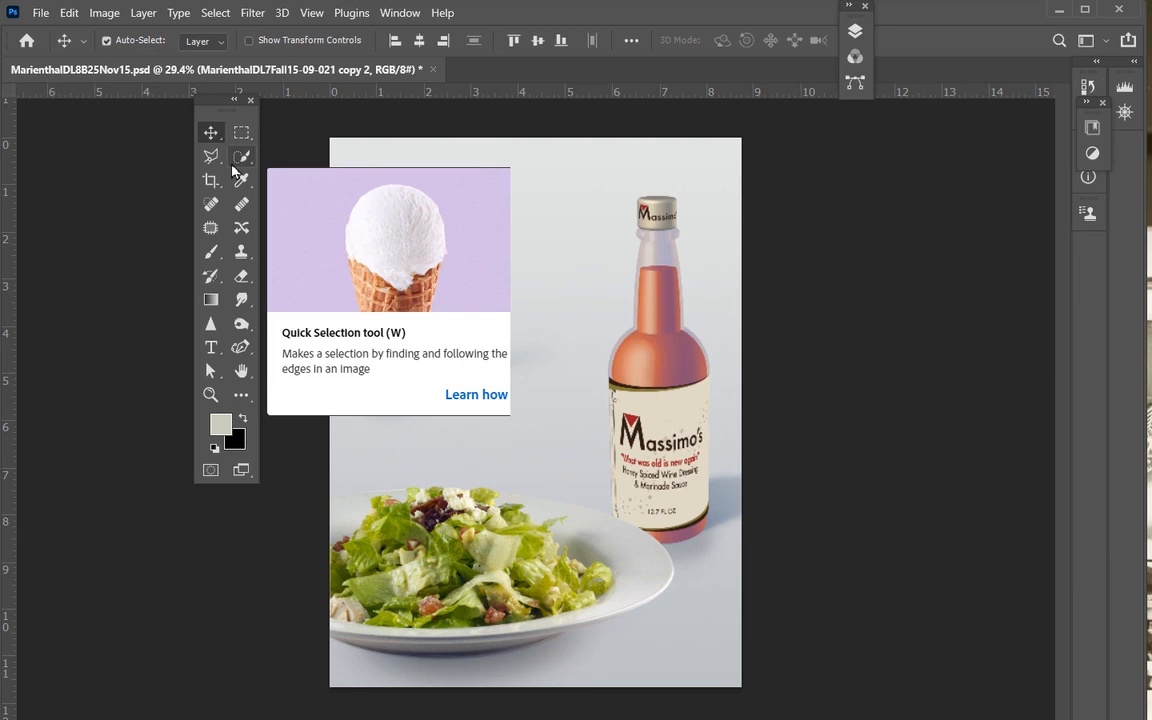
key(ctrl)
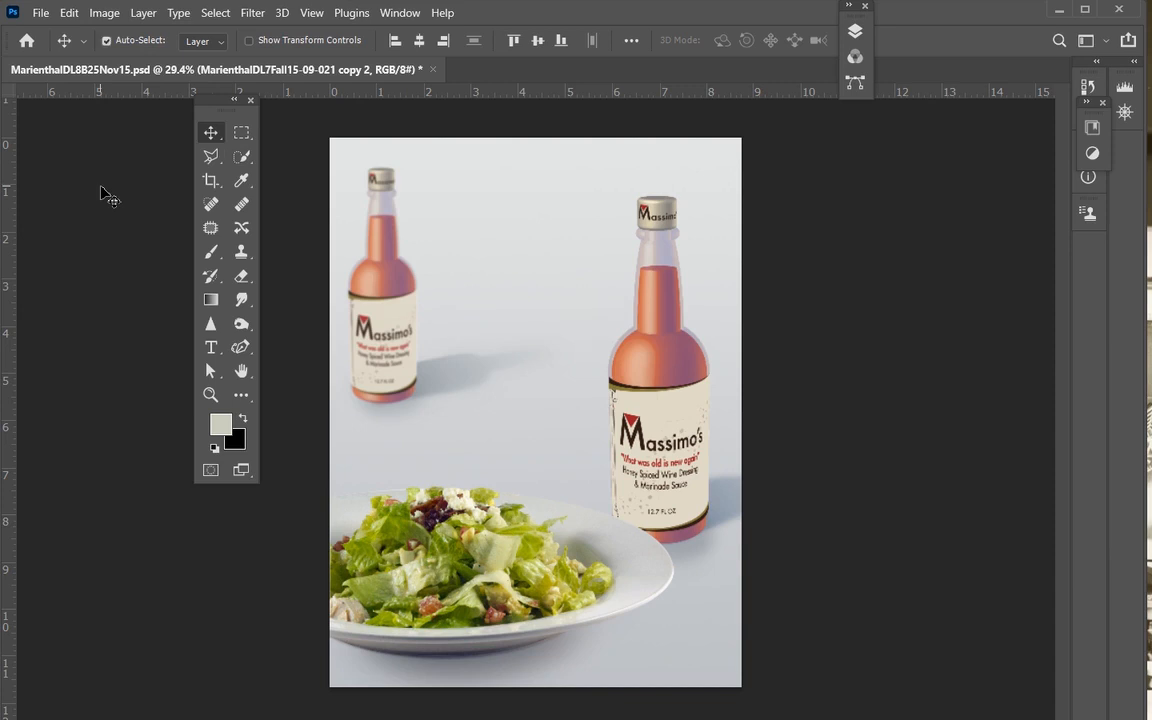
Save the layered poster image over MarienthalDL8B25Nov15.psd in the Links folder with Maximize Compatibility on
key(ctrl+shift+s)
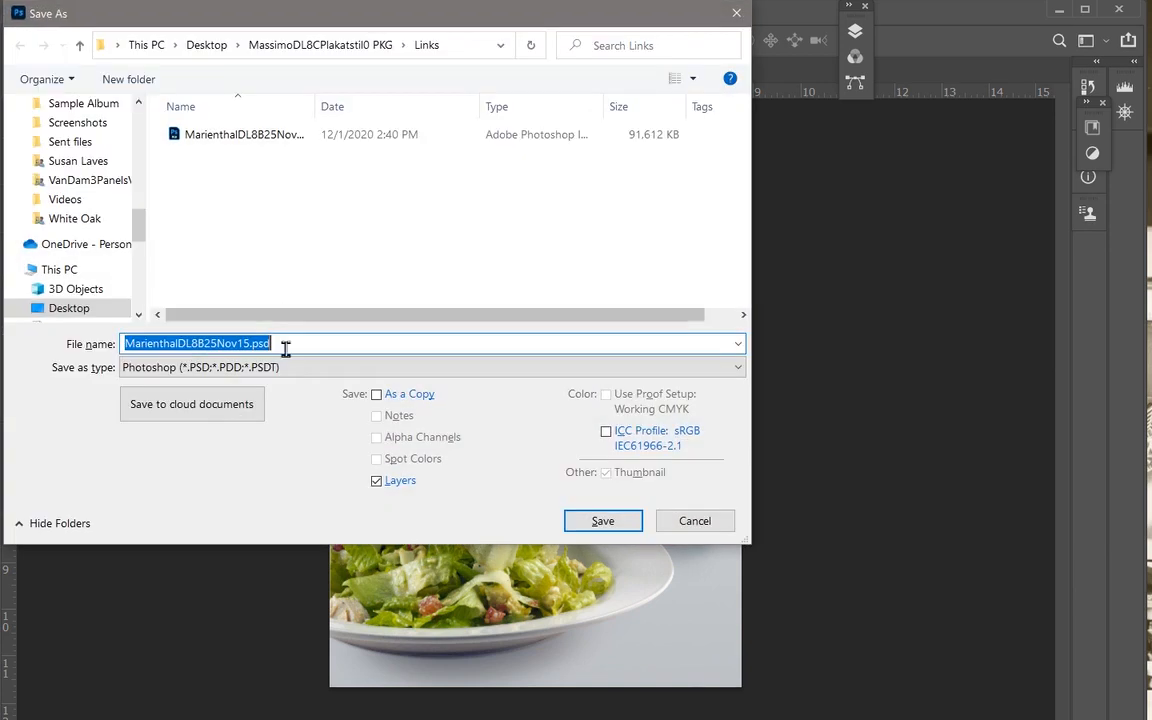
click(600, 522)
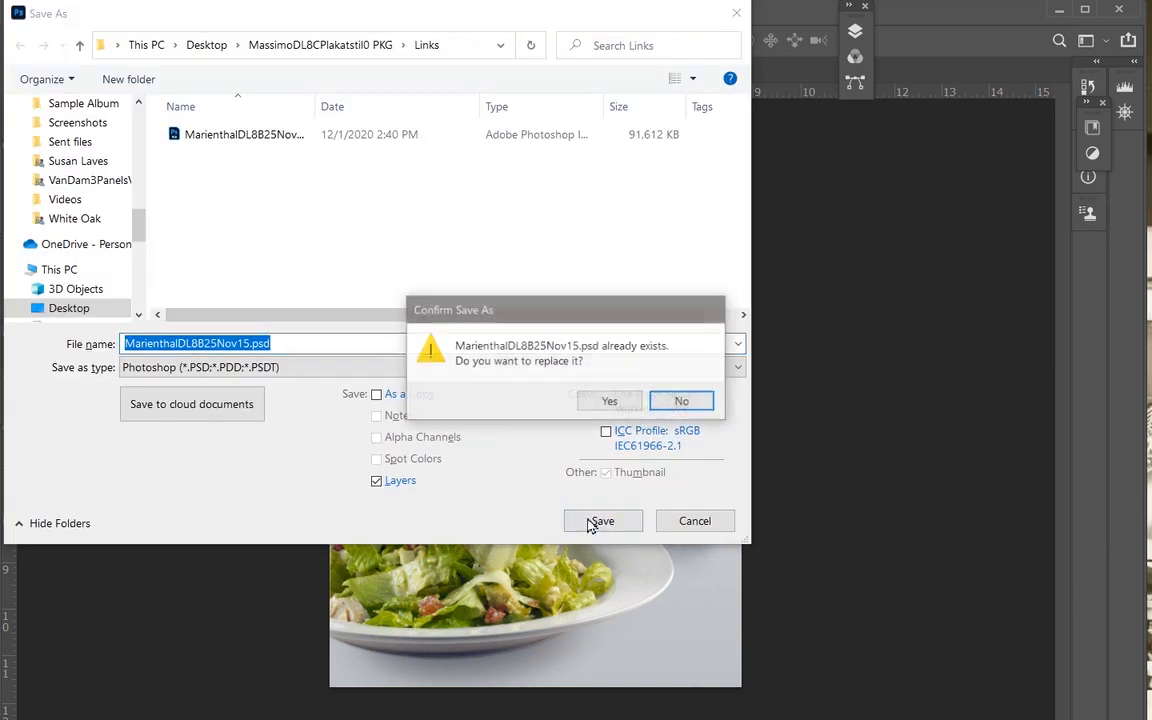
click(613, 400)
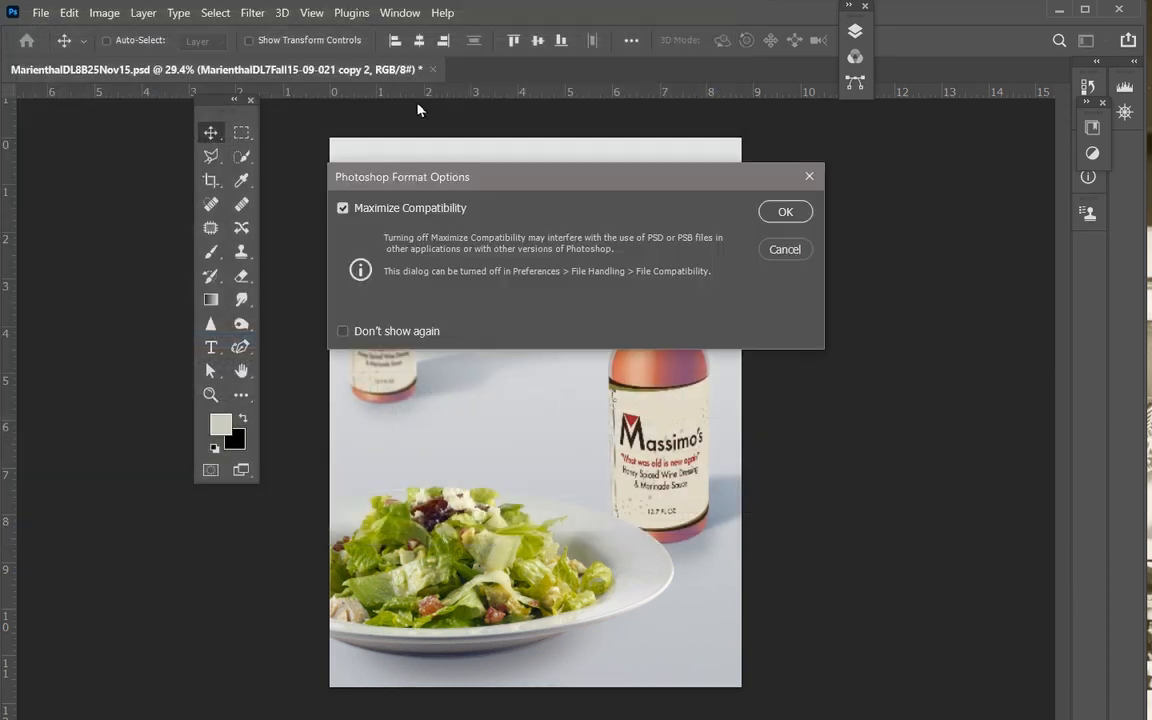
key(Return)
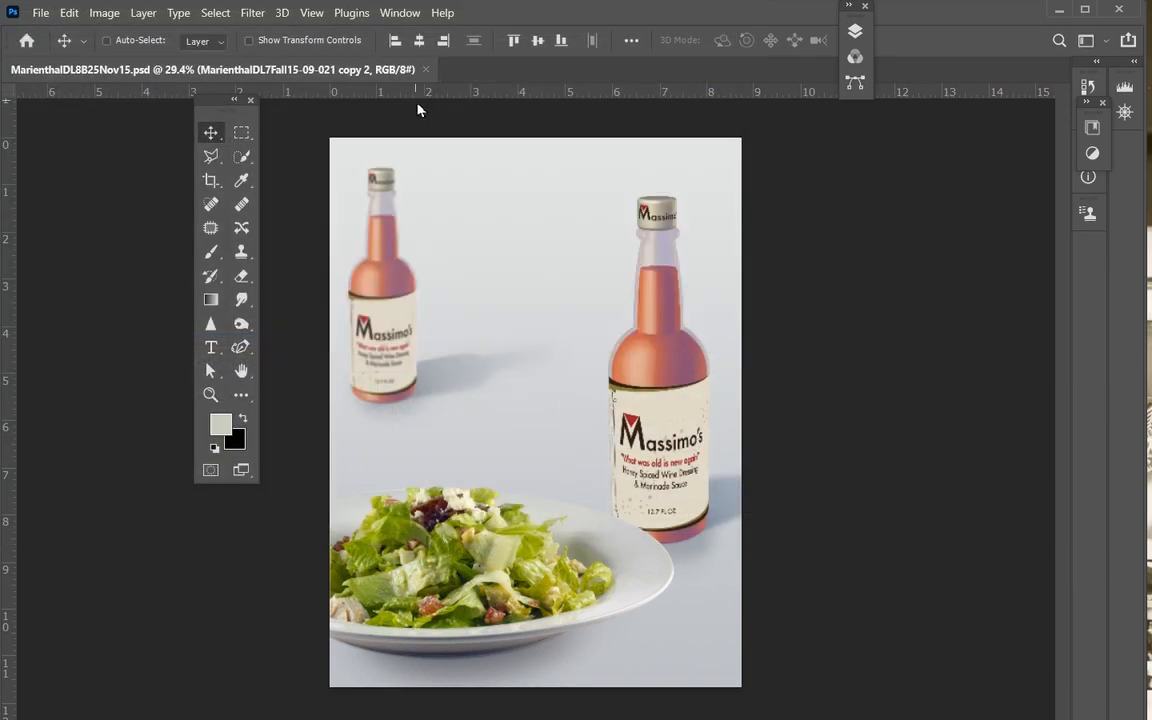
Recheck the saved PSD's file size through Save As, and view the poster layout in InDesign
key(ctrl+shift+s)
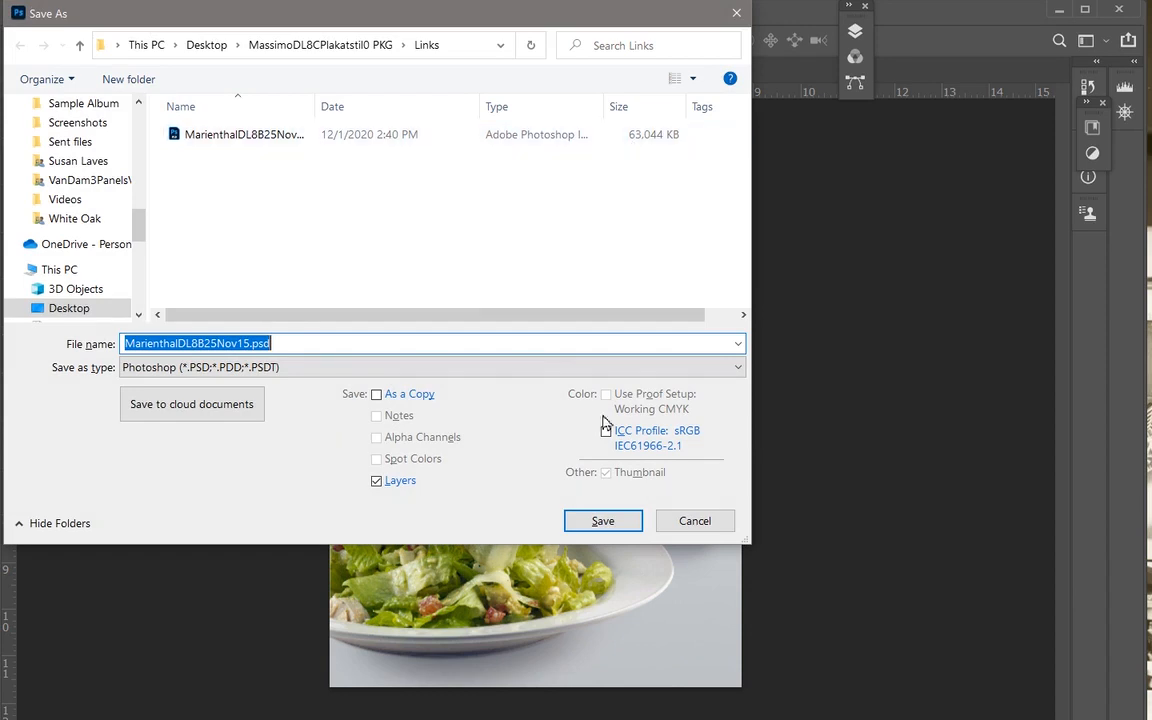
click(603, 520)
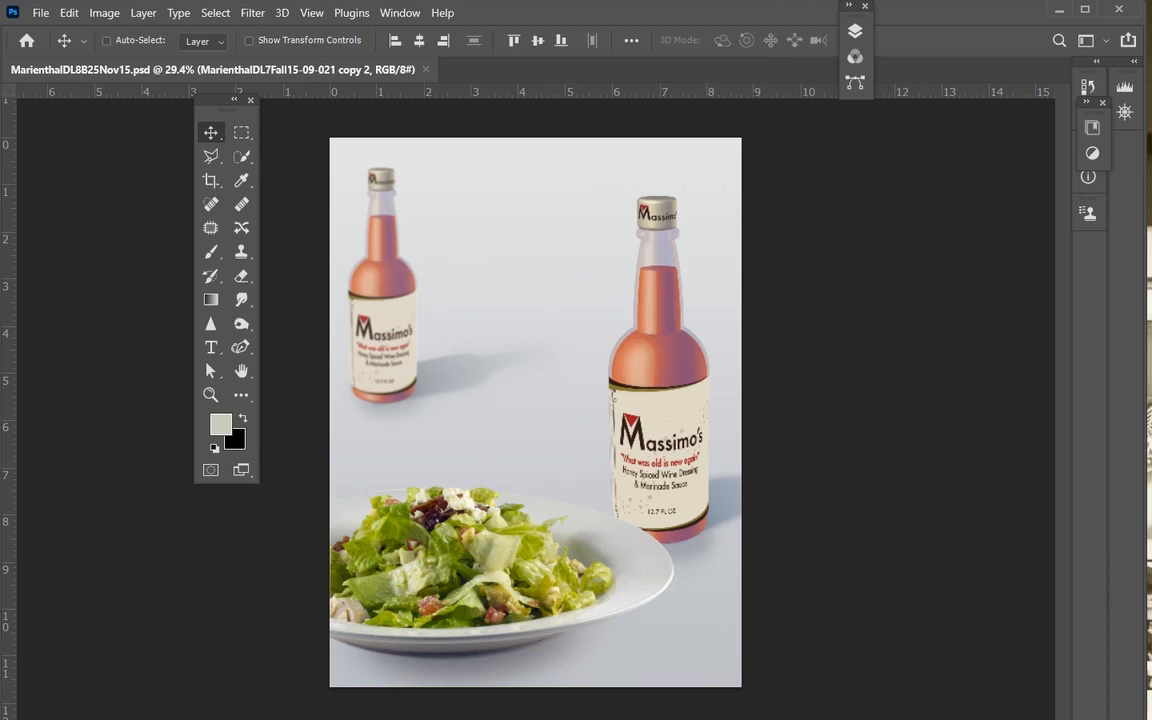
click(1059, 10)
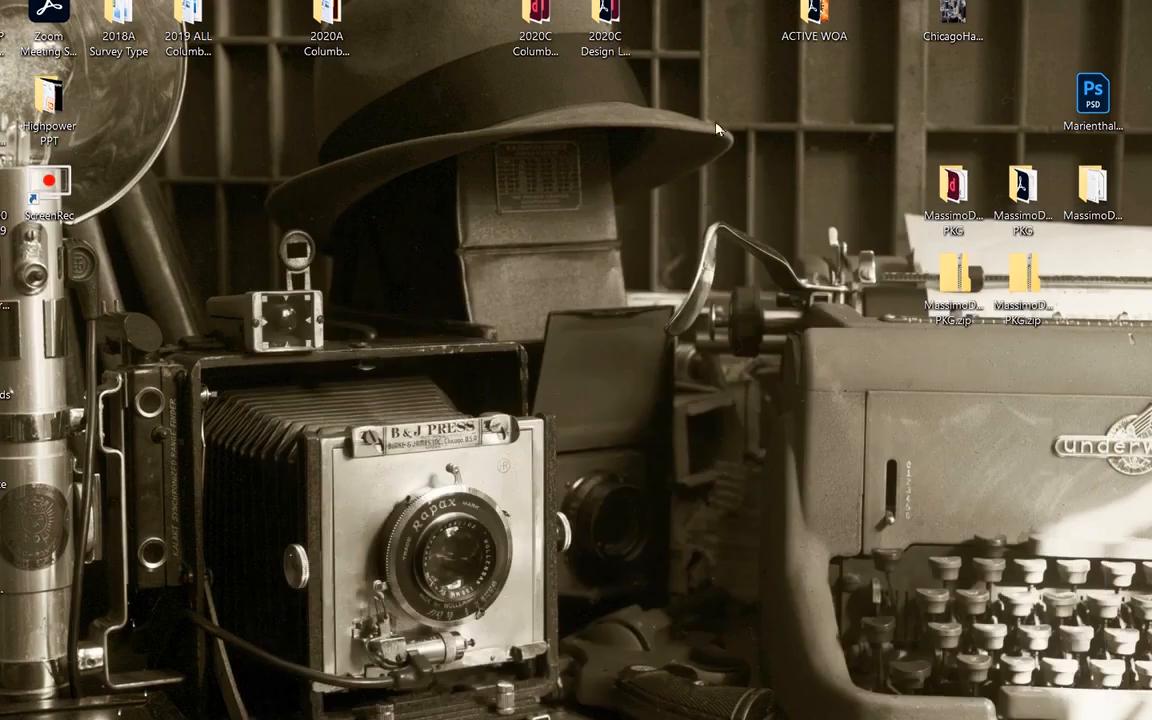
key(alt+Tab)
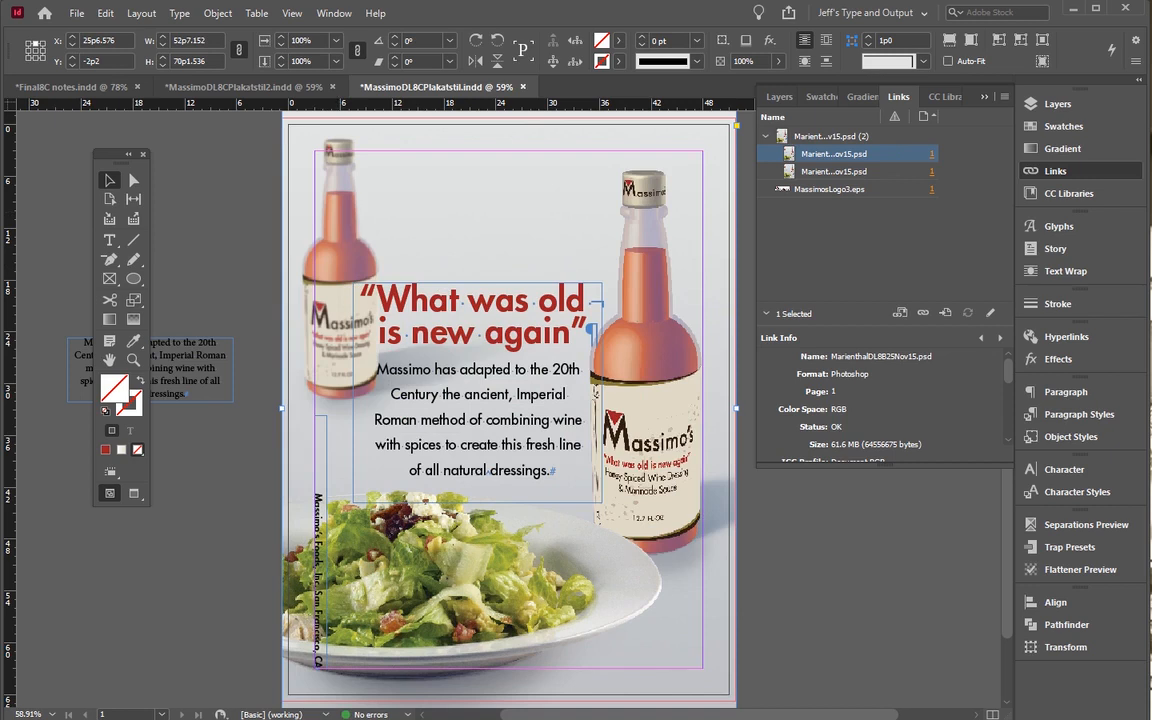
Switch back to the poster image in Photoshop and collapse the Left Bottle and Right Bottle groups
key(alt+Tab)
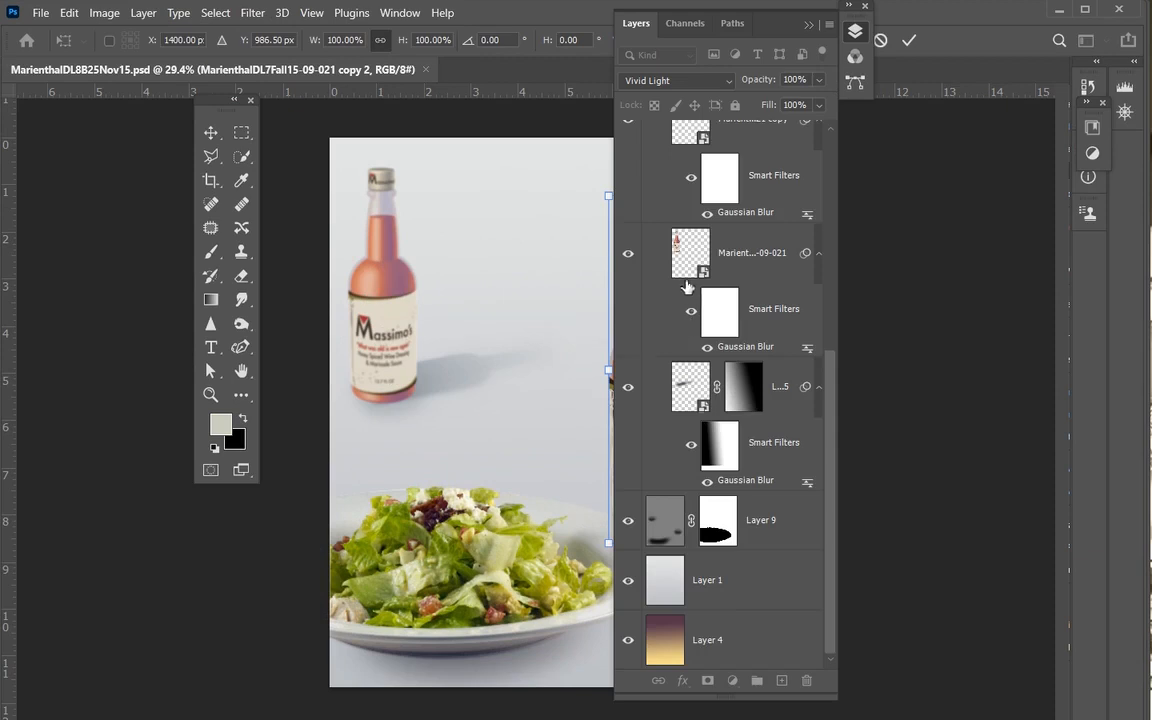
scroll(688, 297, up, 3)
click(649, 259)
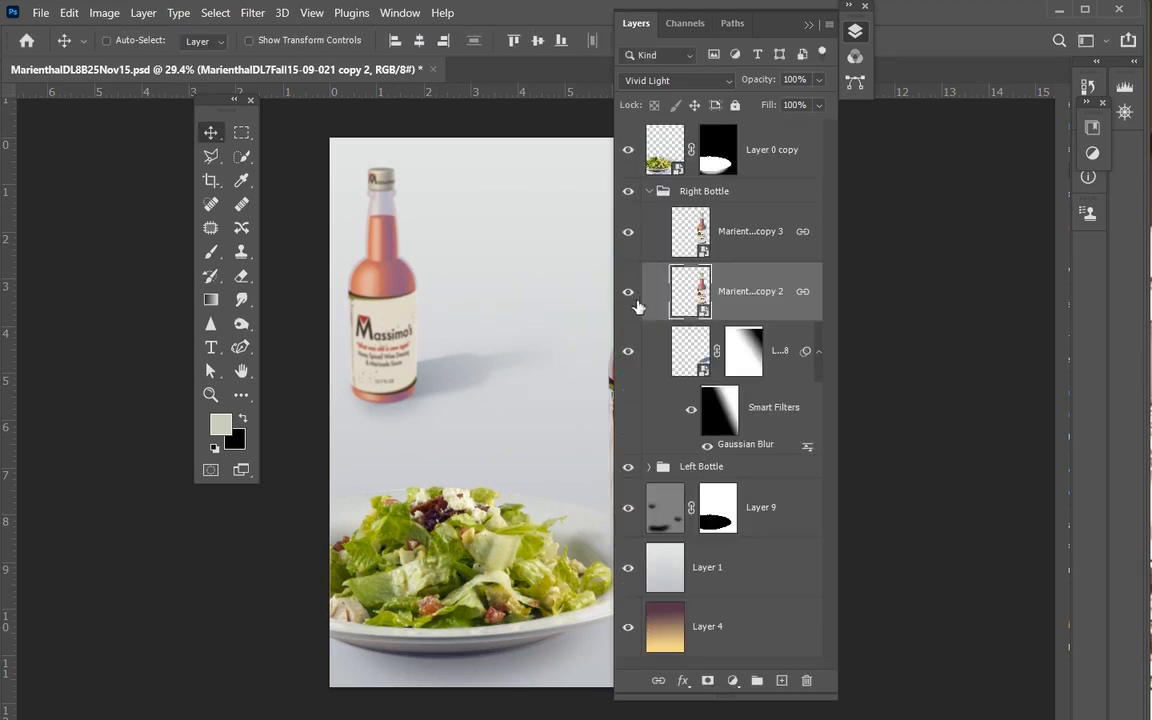
click(649, 193)
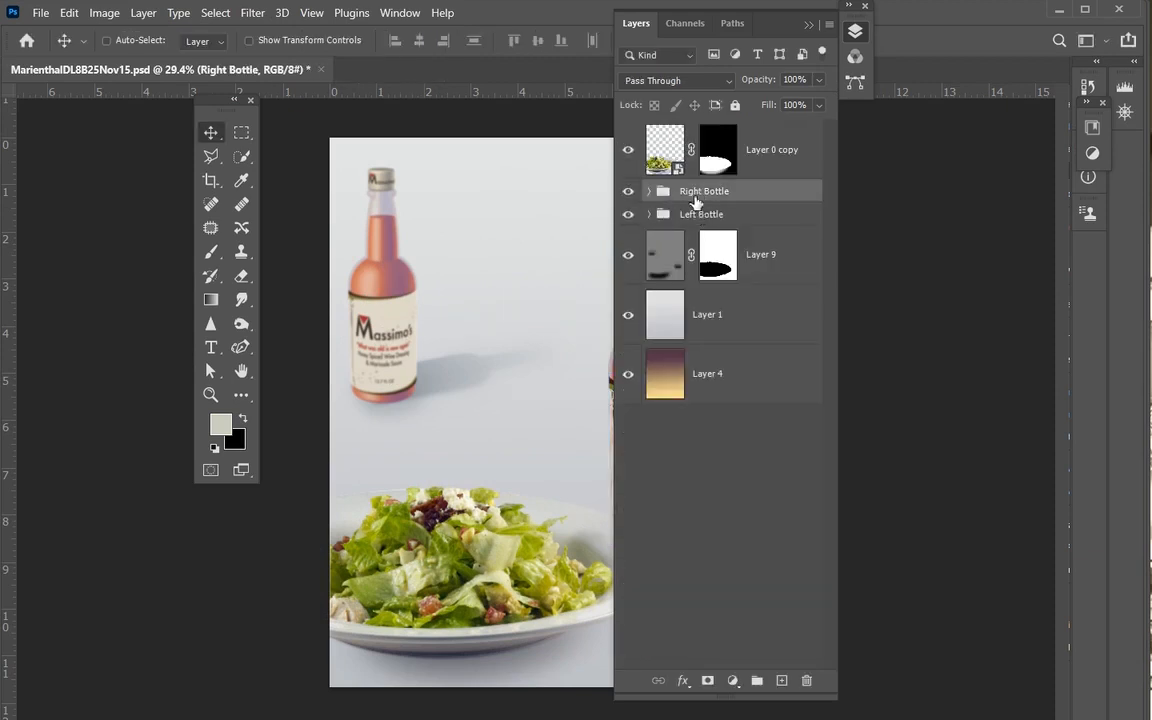
Scale the Left Bottle group down to about 86% width and 91% height with Free Transform, shifting it slightly
click(700, 212)
key(ctrl+t)
key(Return)
drag(343, 168, 373, 184)
mouse_move(375, 303)
mouse_down()
mouse_move(400, 325)
mouse_move(395, 309)
mouse_move(392, 318)
mouse_up()
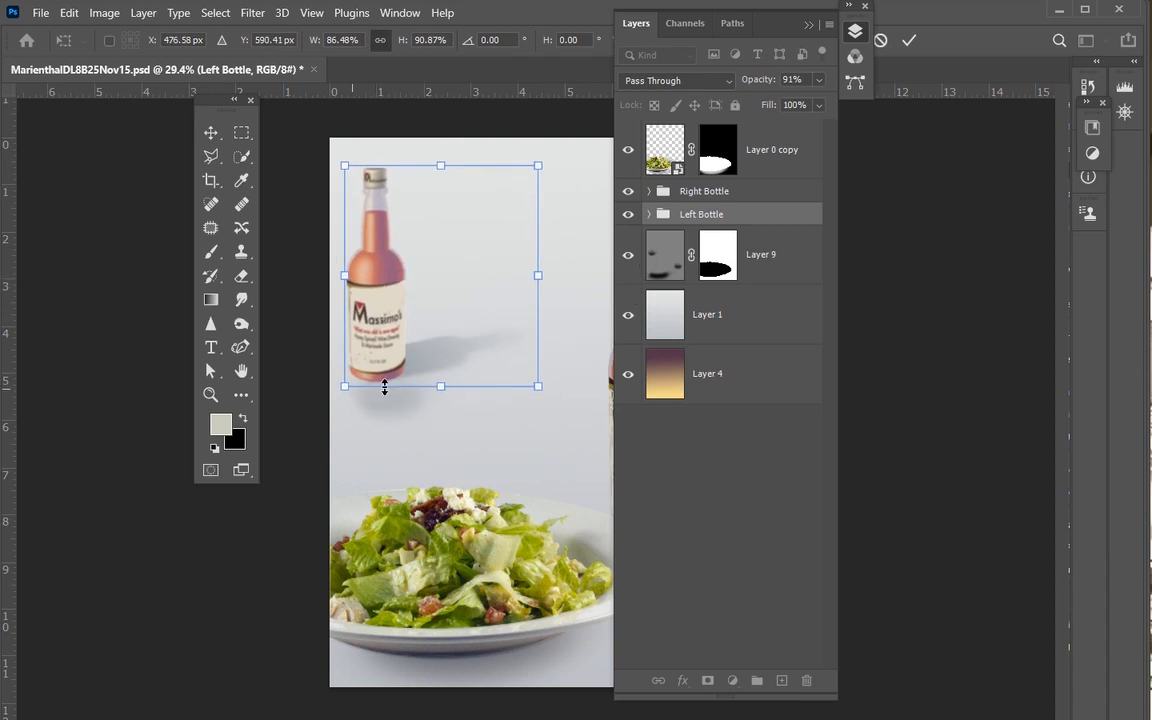
drag(388, 318, 392, 319)
key(Return)
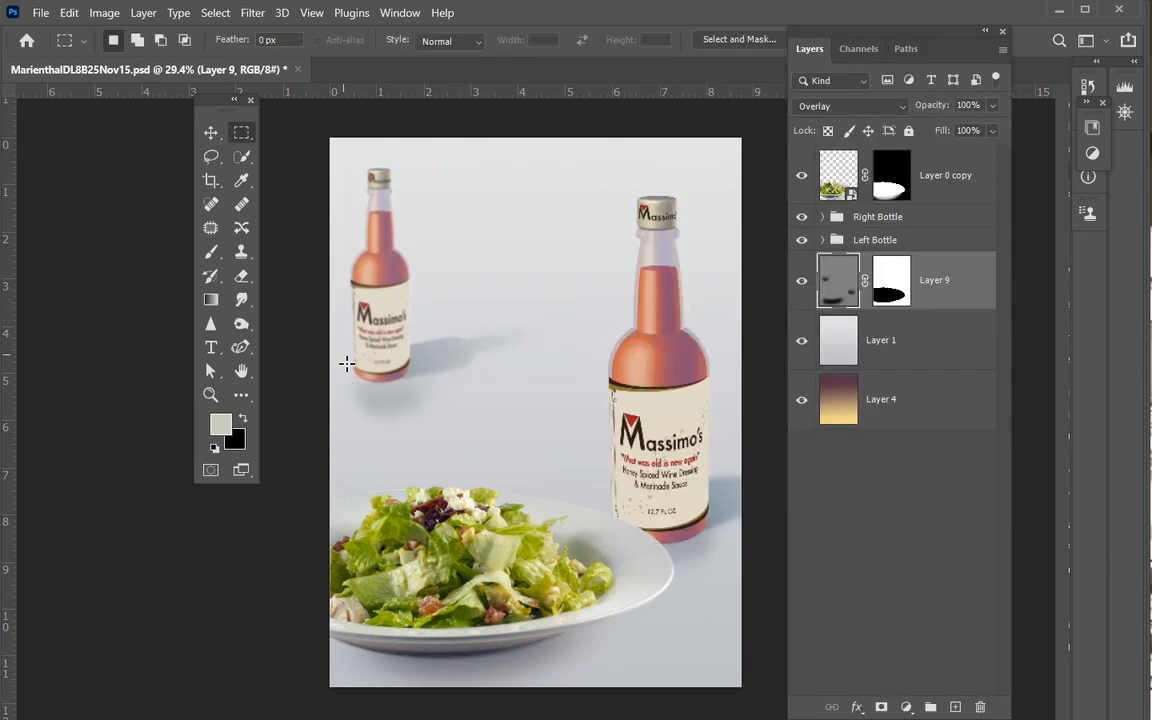
Erase the leftover contact shadow below the left bottle on Layer 9 by filling a rectangular selection with 50% Gray, and deselect
drag(331, 335, 473, 445)
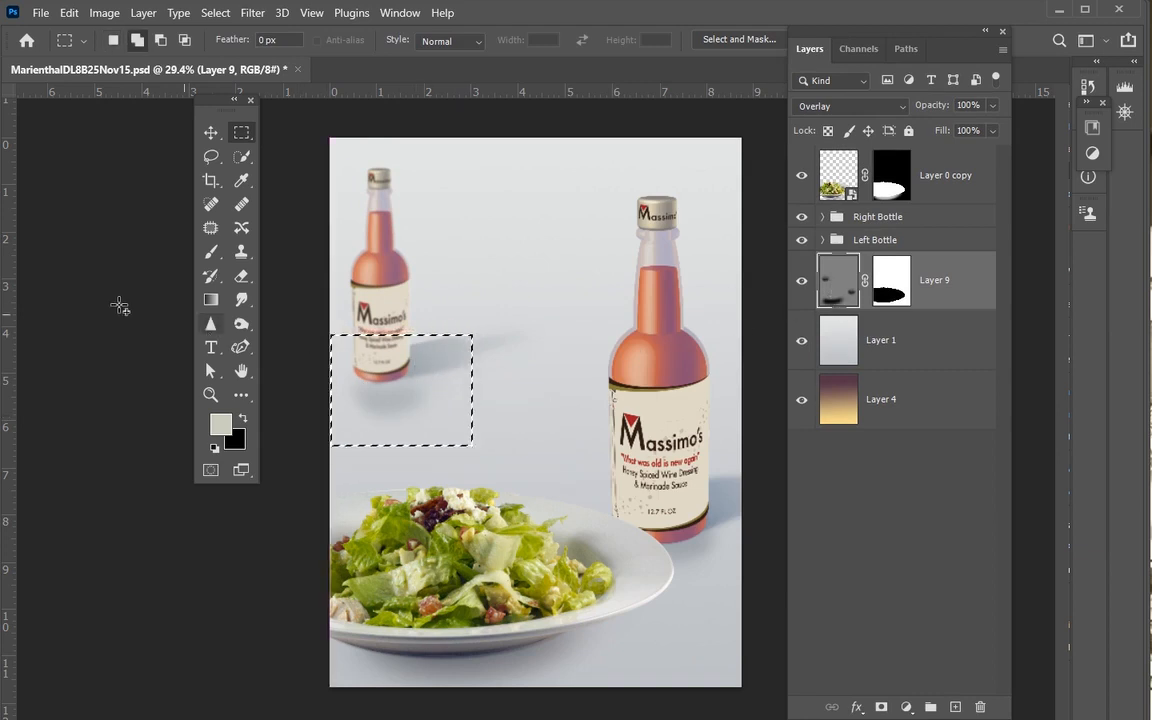
key(shift+F5)
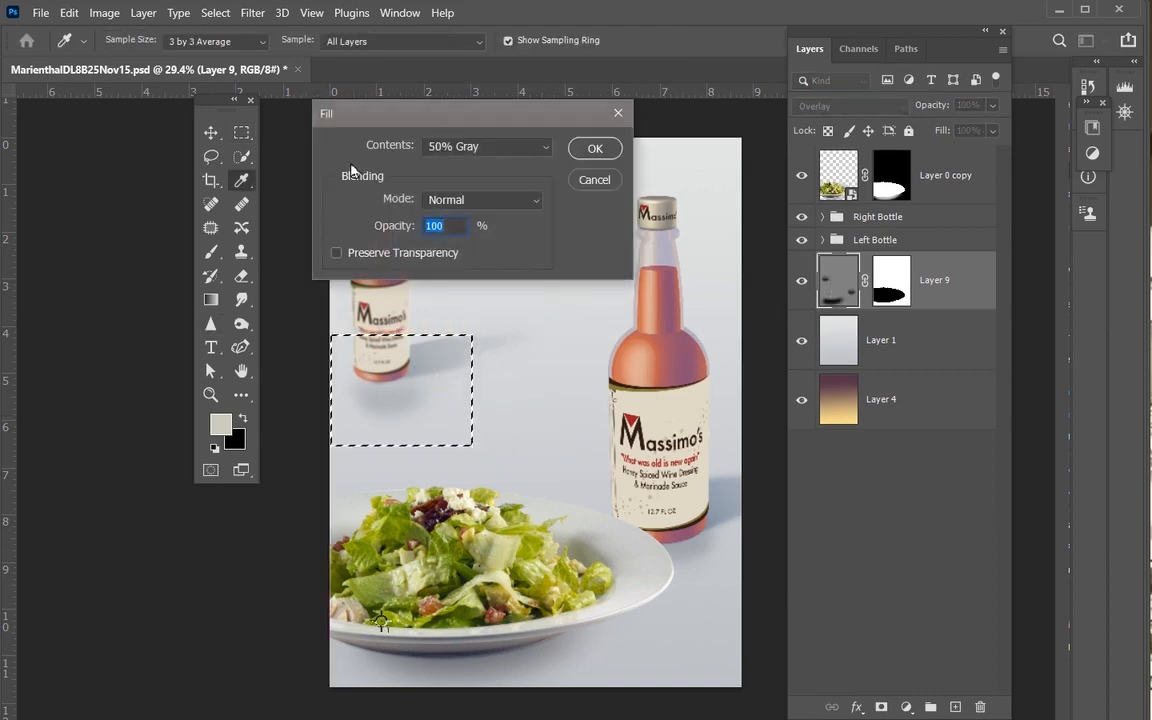
key(Return)
key(ctrl+d)
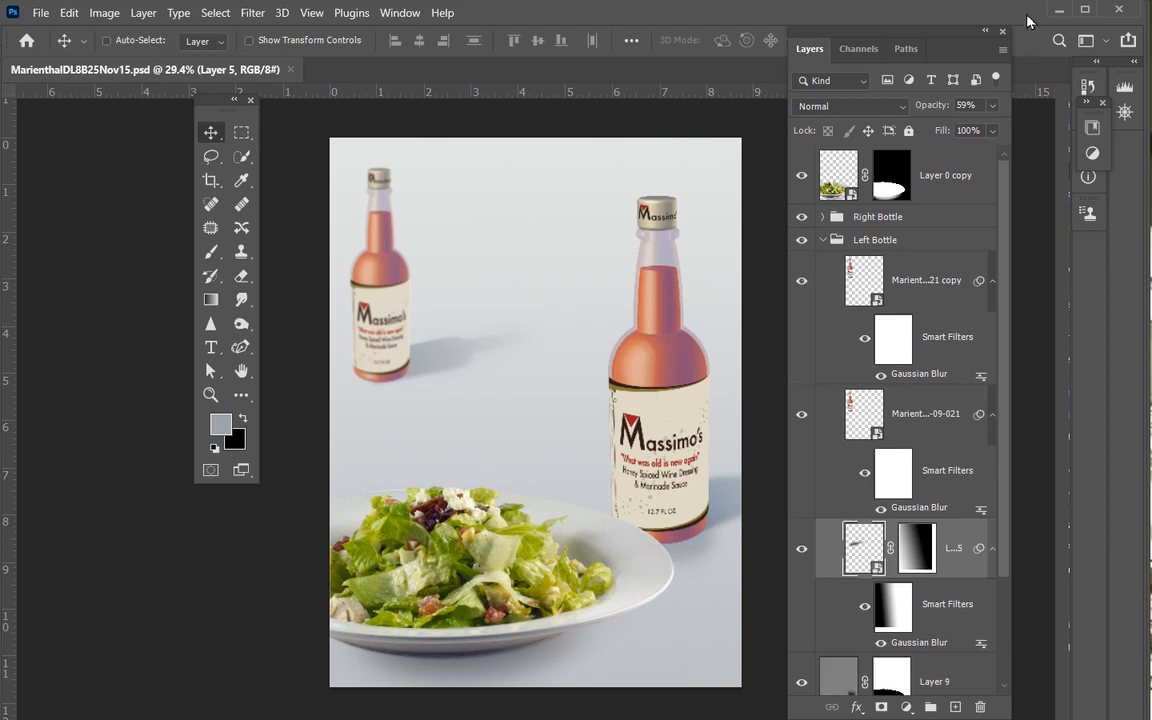
Switch to the poster layout in InDesign and update both modified MarienthalDL8B25Nov15.psd links
click(1060, 10)
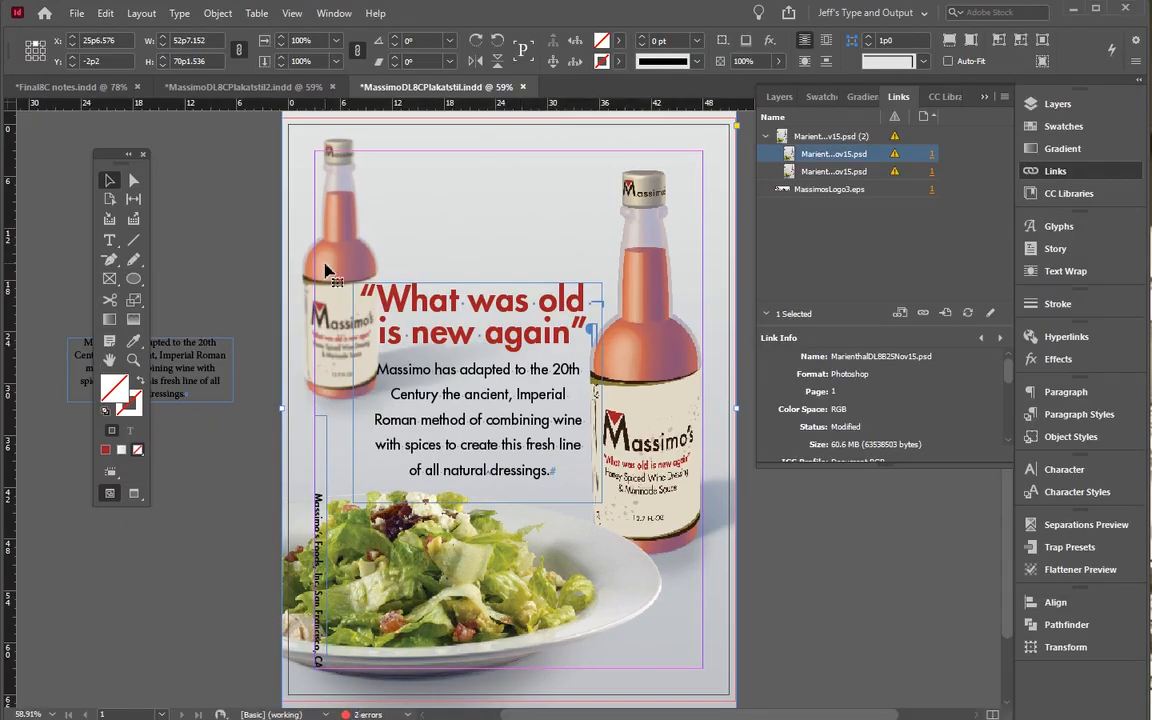
right_click(848, 156)
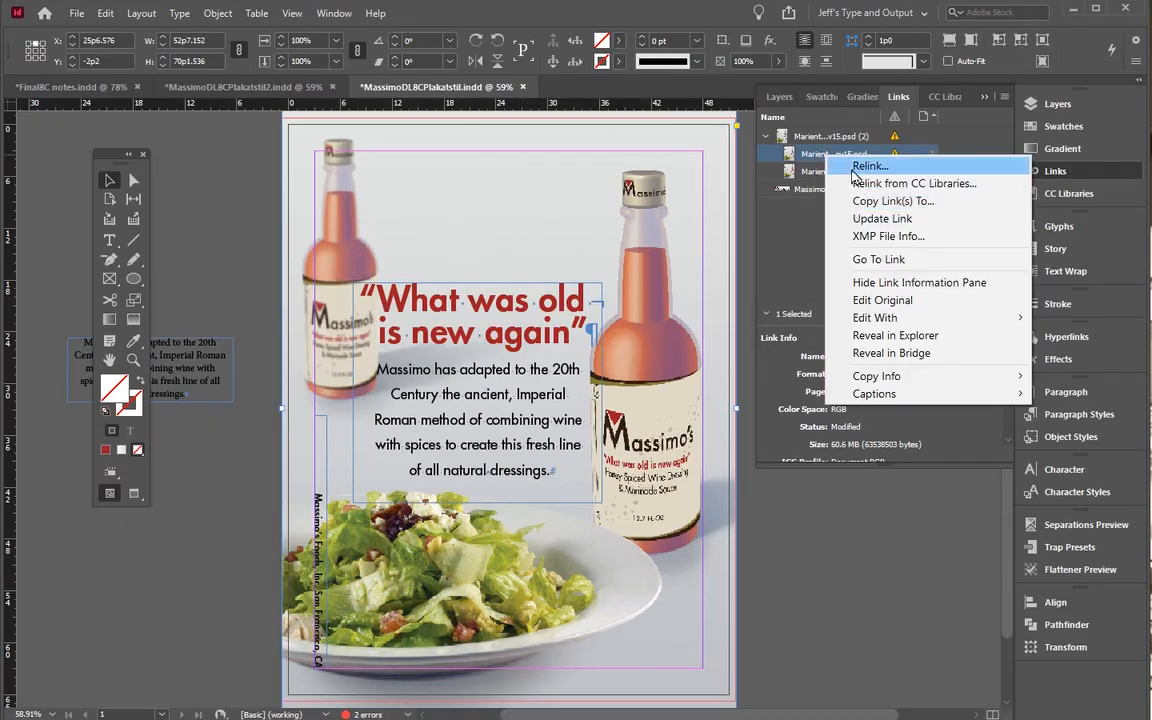
click(882, 218)
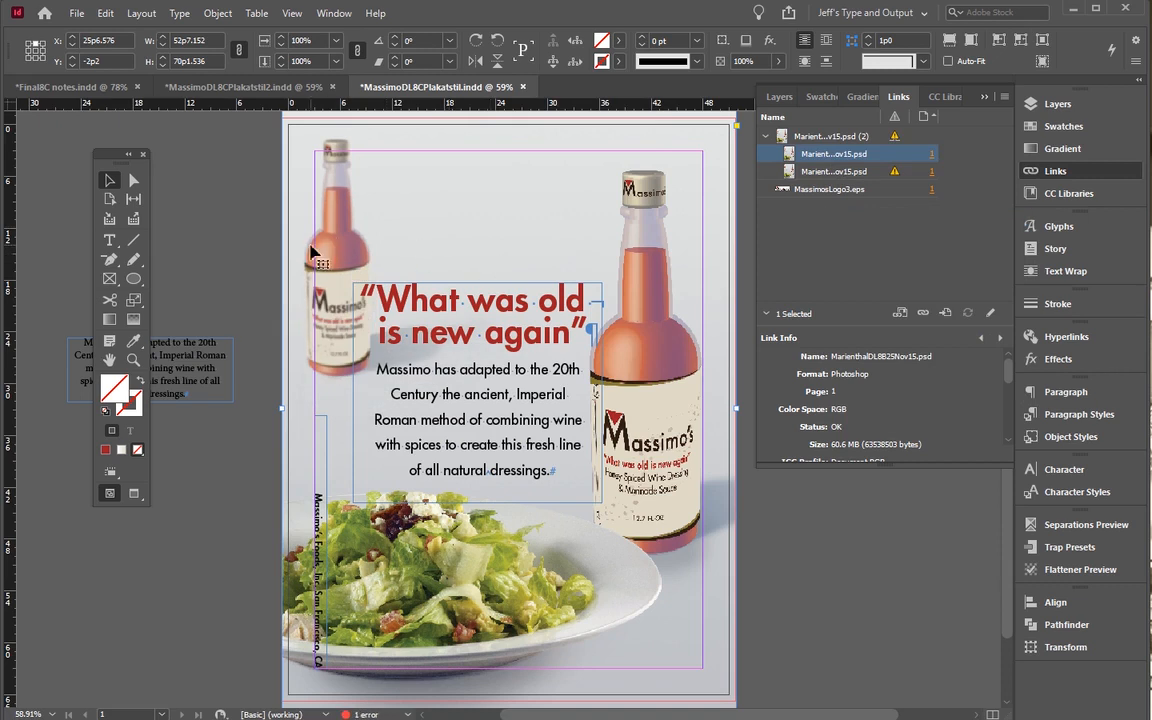
right_click(864, 173)
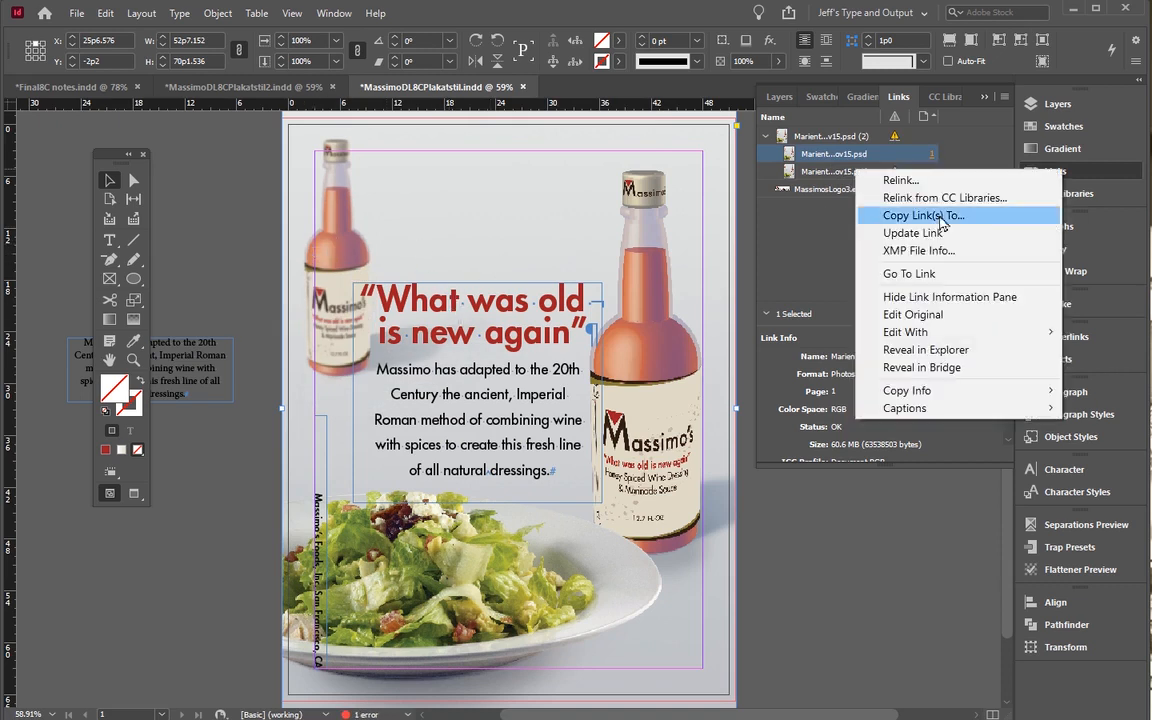
click(880, 232)
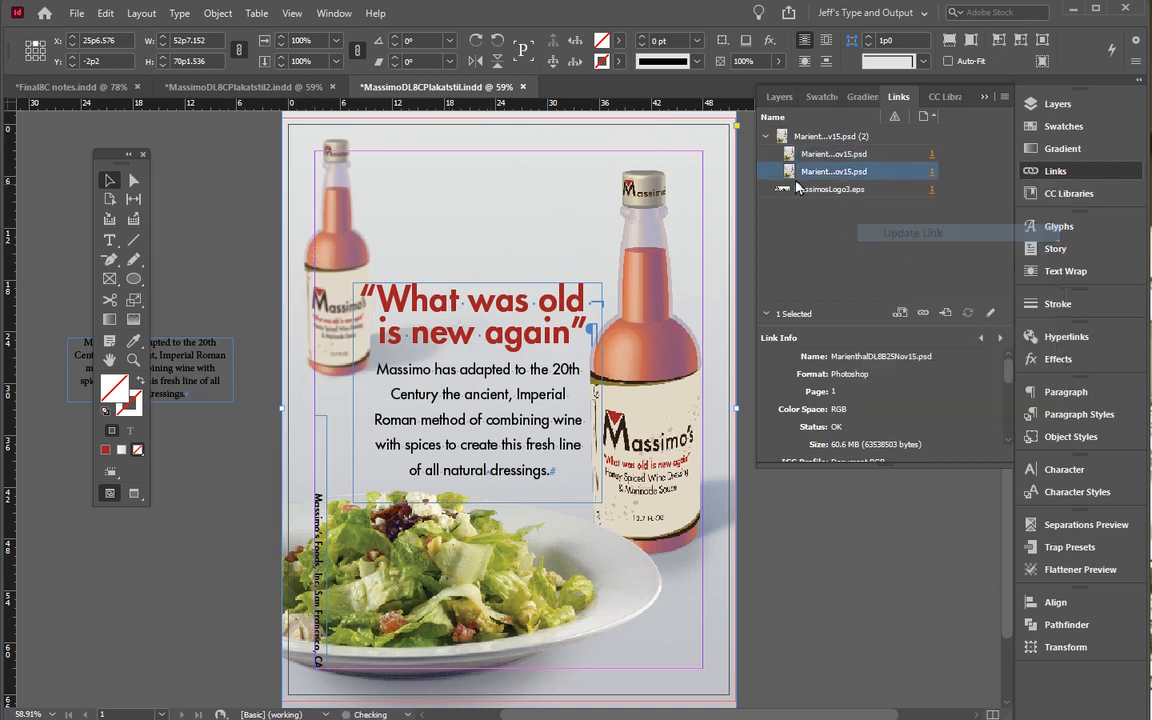
click(876, 137)
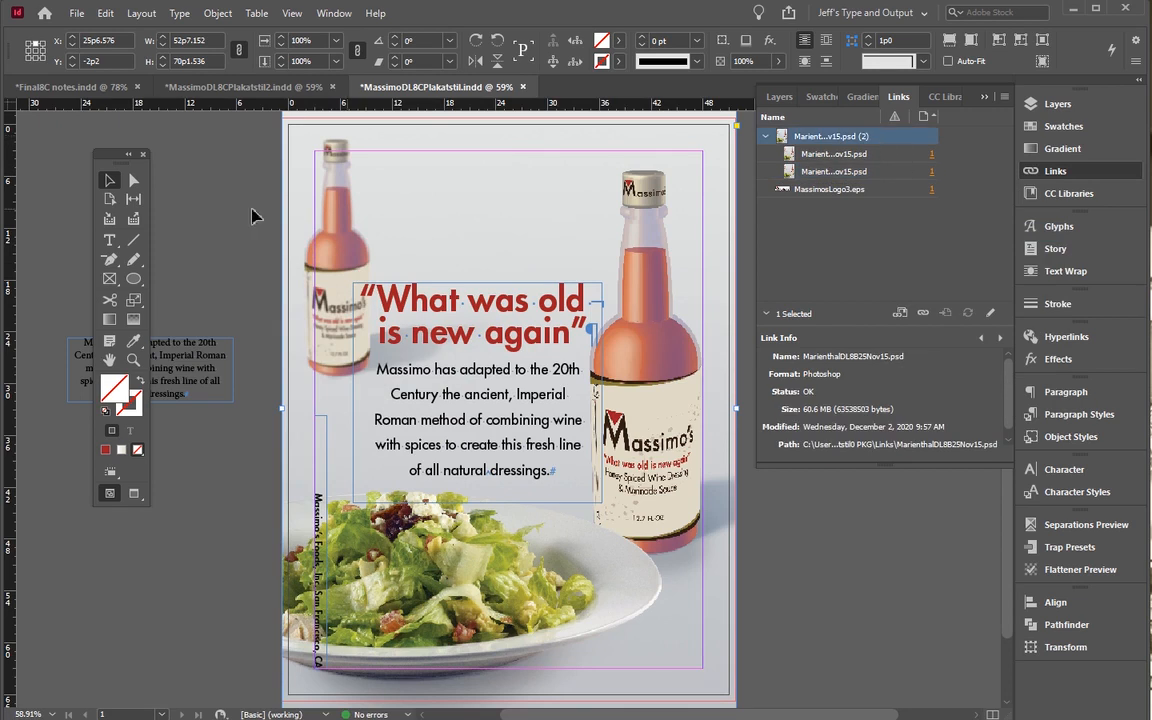
click(240, 257)
click(984, 92)
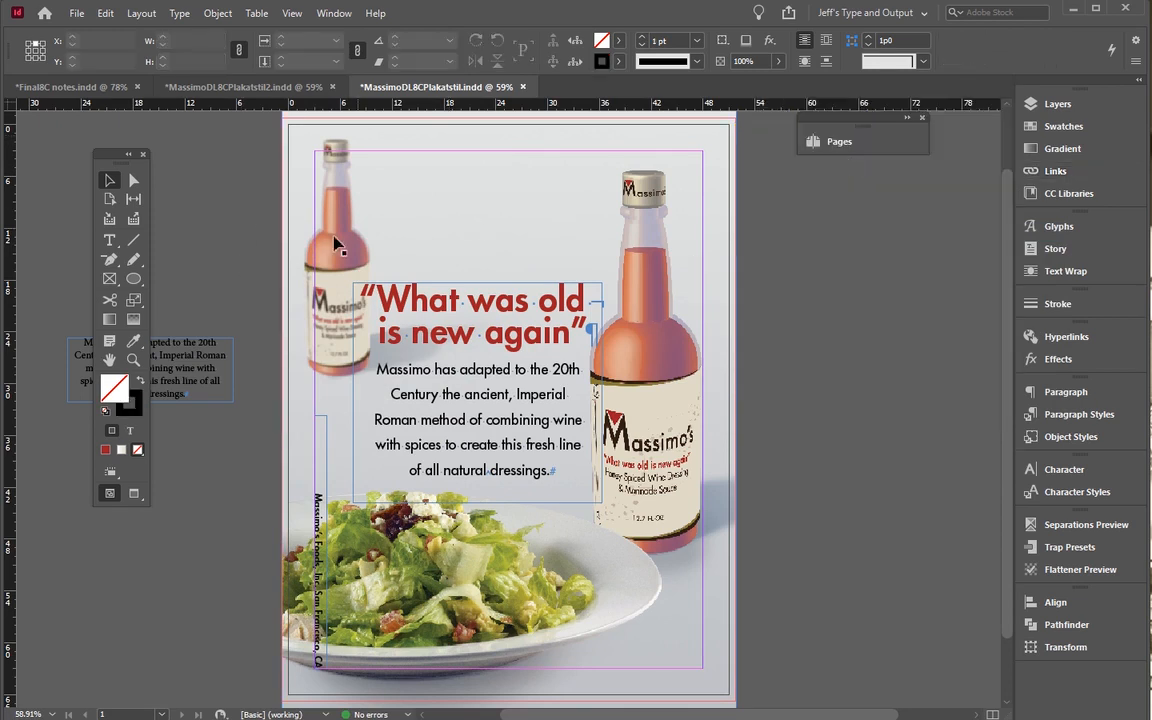
Select the upper placed MarienthalDL8B25Nov15.psd image and hide its Layer 1 through Object Layer Options
click(1057, 103)
click(983, 193)
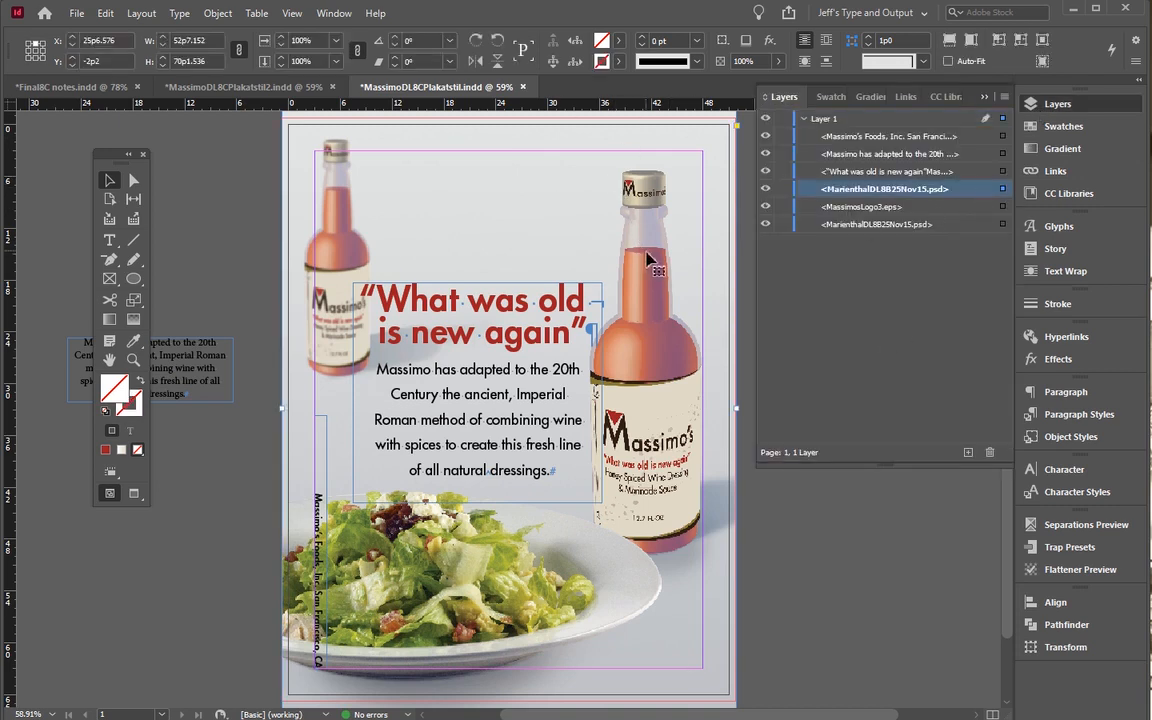
click(217, 13)
click(286, 231)
drag(700, 307, 643, 238)
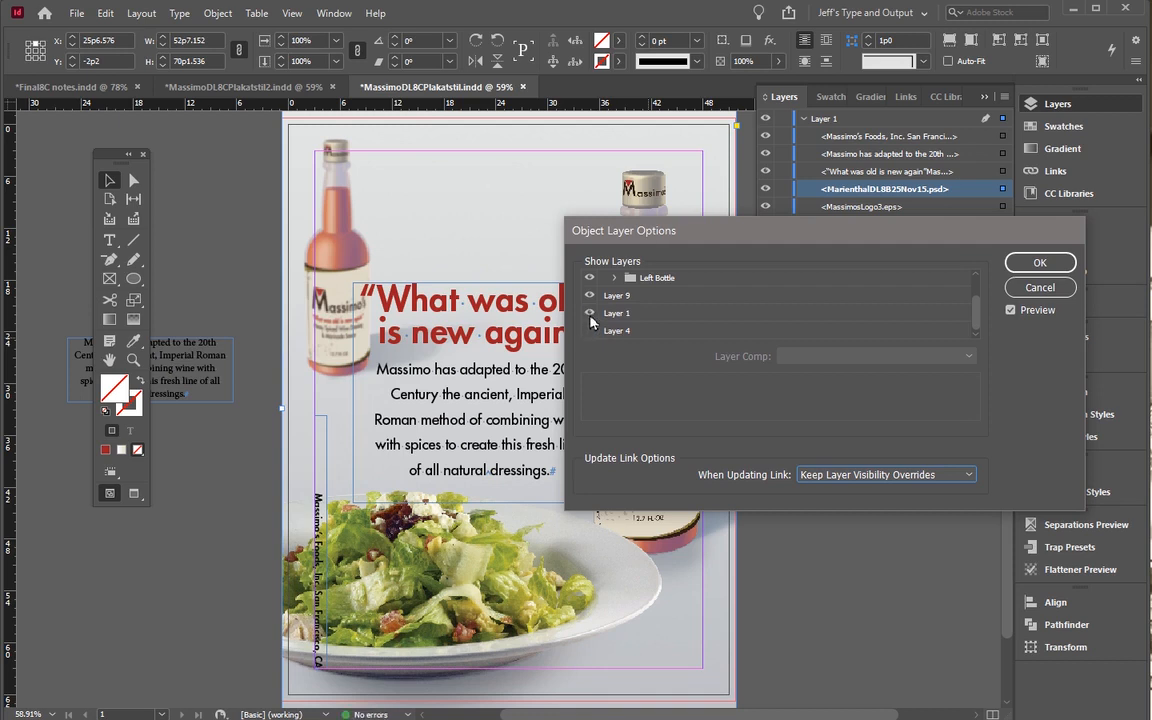
click(589, 314)
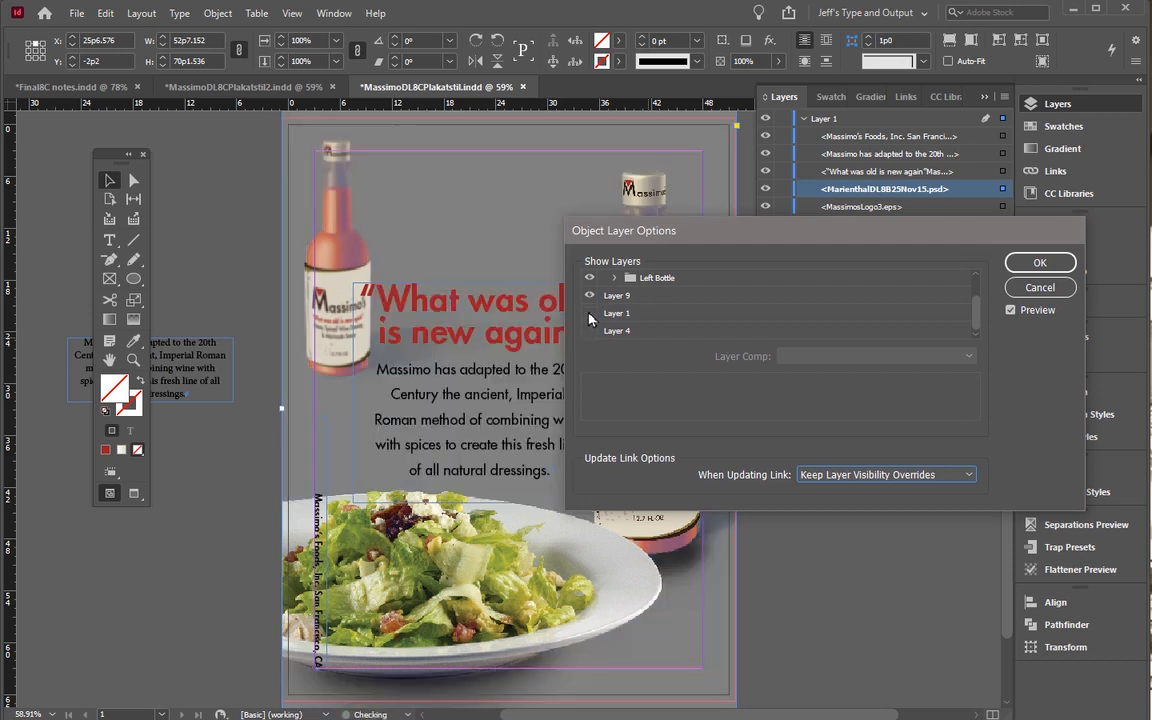
drag(728, 240, 828, 313)
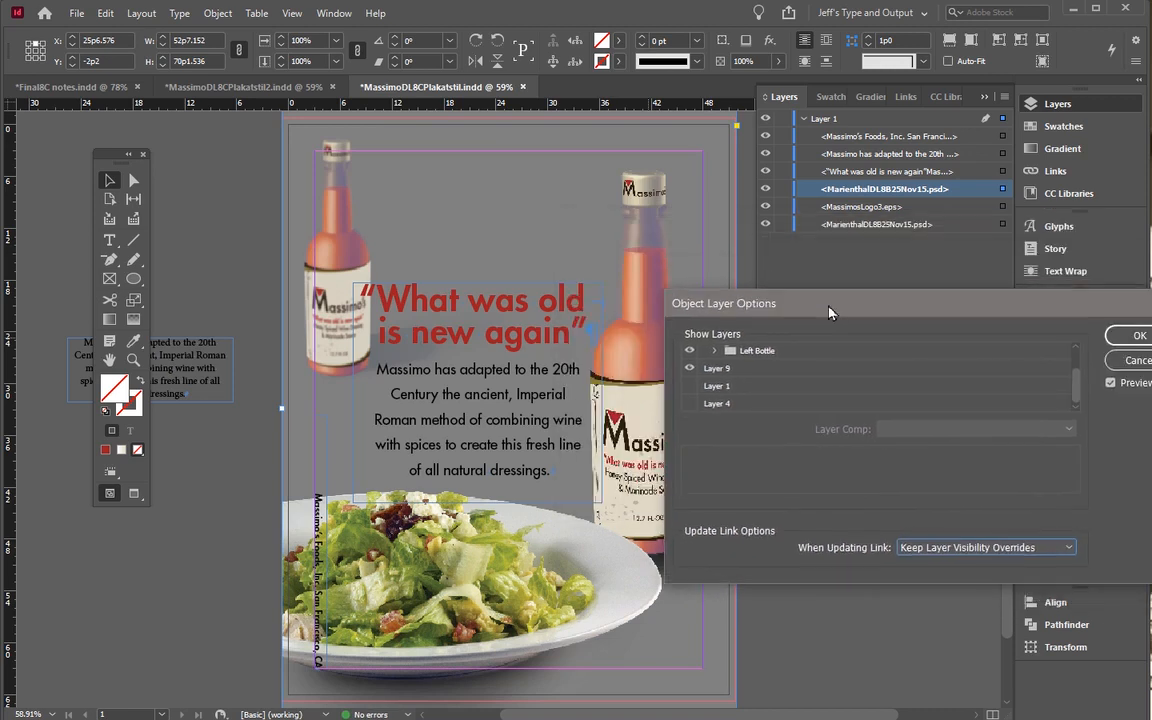
click(1130, 335)
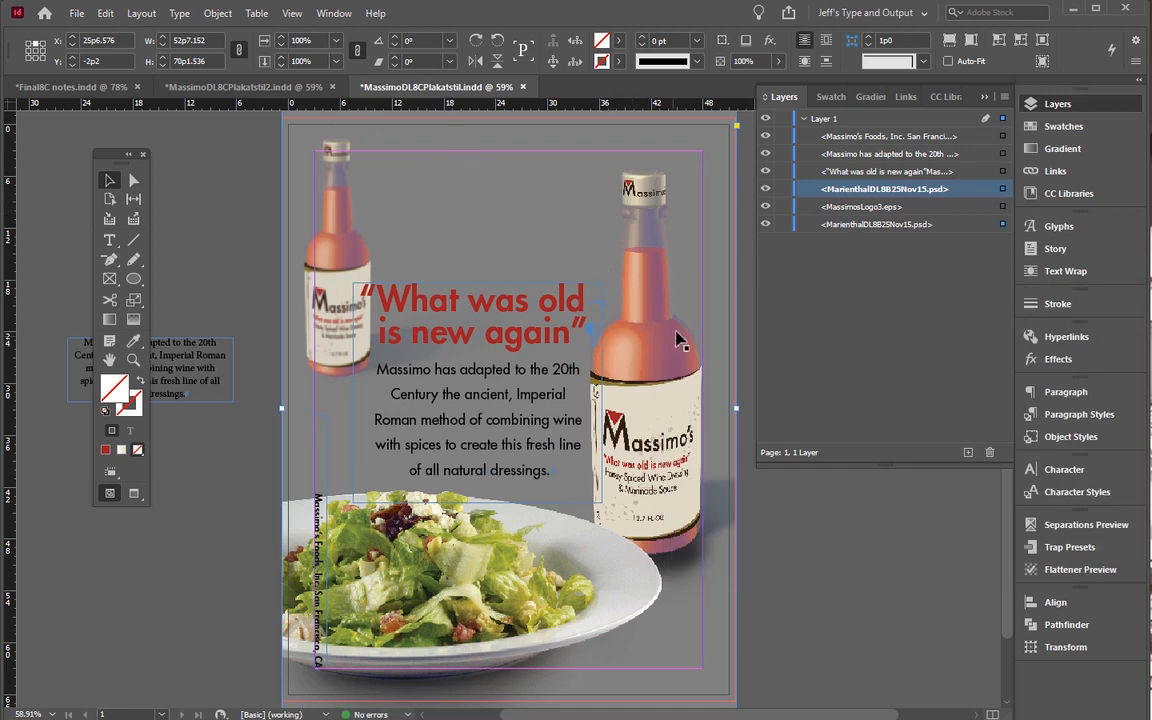
Hide Layer 1 and Layer 4 of the lower placed MarienthalDL8B25Nov15.psd image in Object Layer Options
key(ctrl+alt+shift+o)
click(689, 386)
click(689, 403)
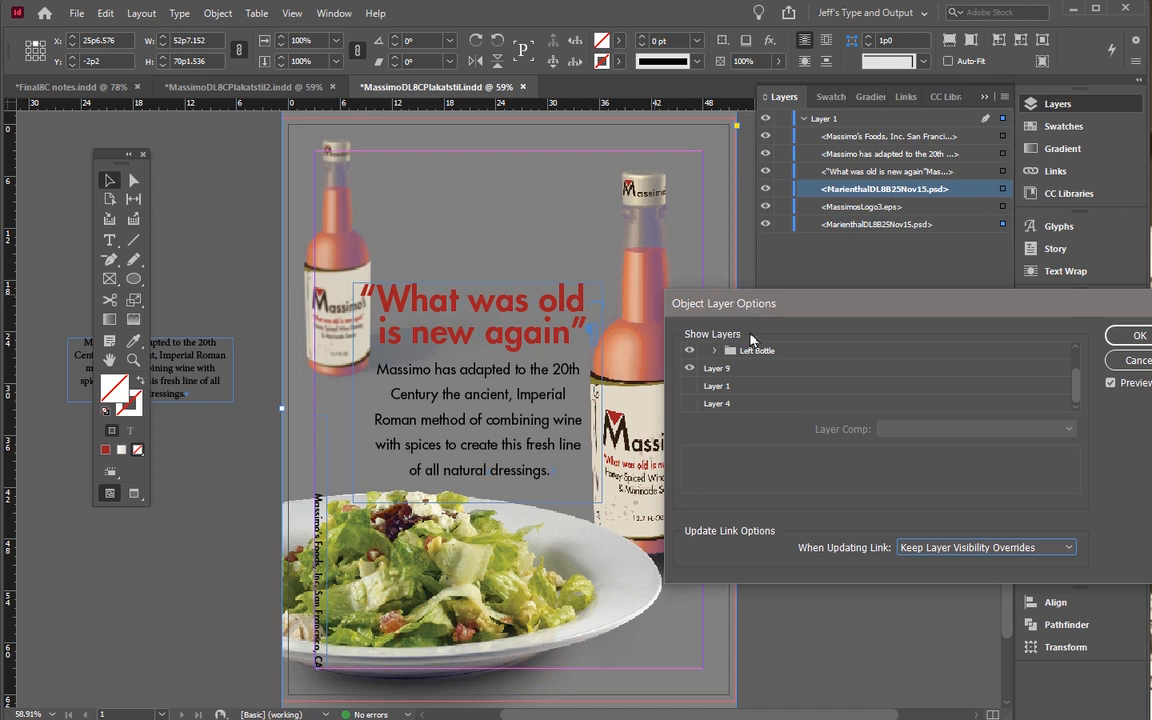
drag(1073, 382, 1068, 343)
click(1122, 340)
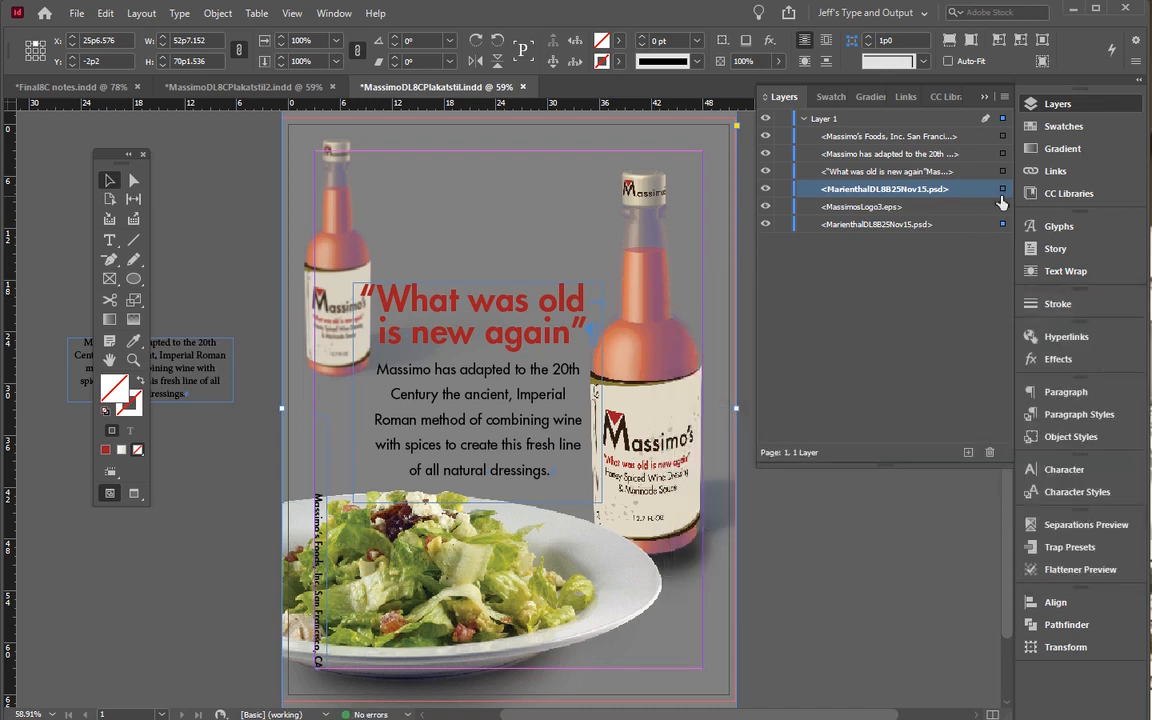
Hide the Left Bottle group and Layer 9 of the upper placed MarienthalDL8B25Nov15.psd image in Object Layer Options, and deselect
right_click(664, 408)
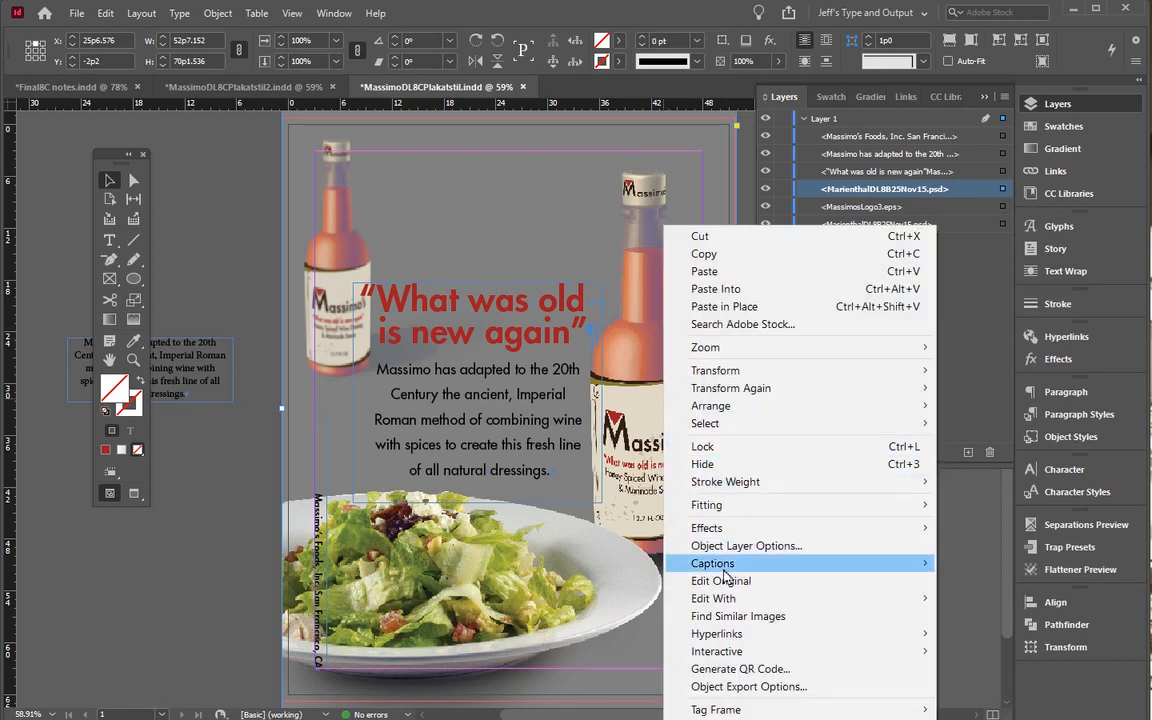
click(715, 550)
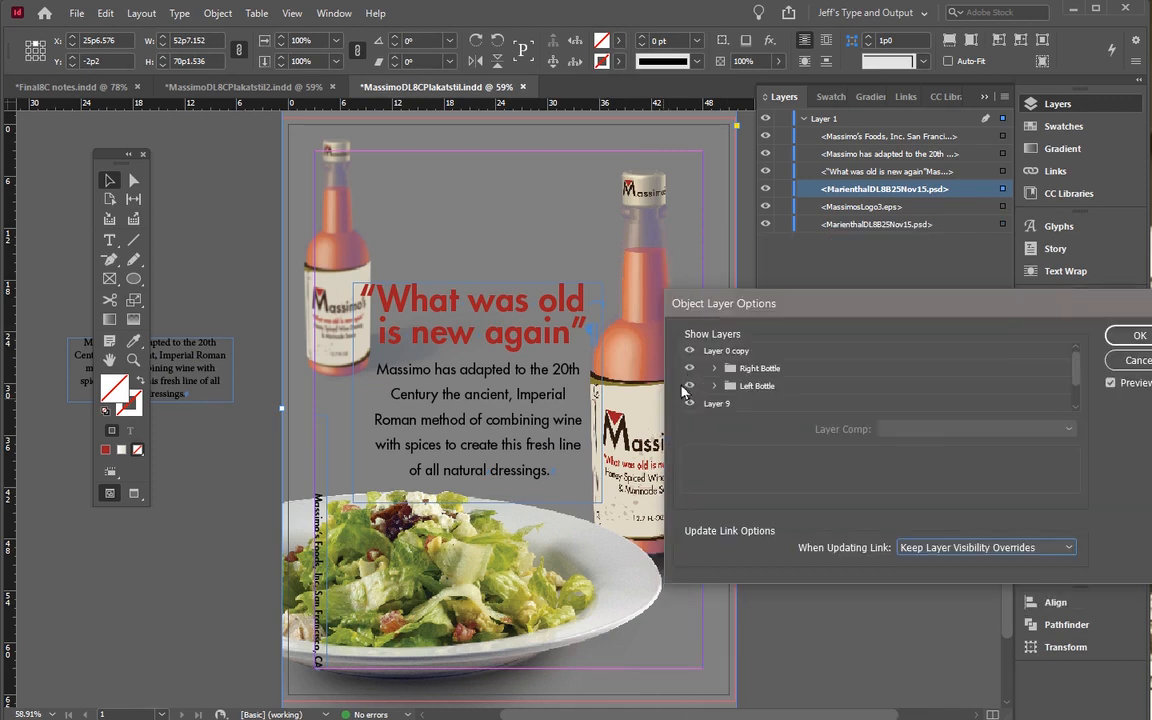
click(689, 386)
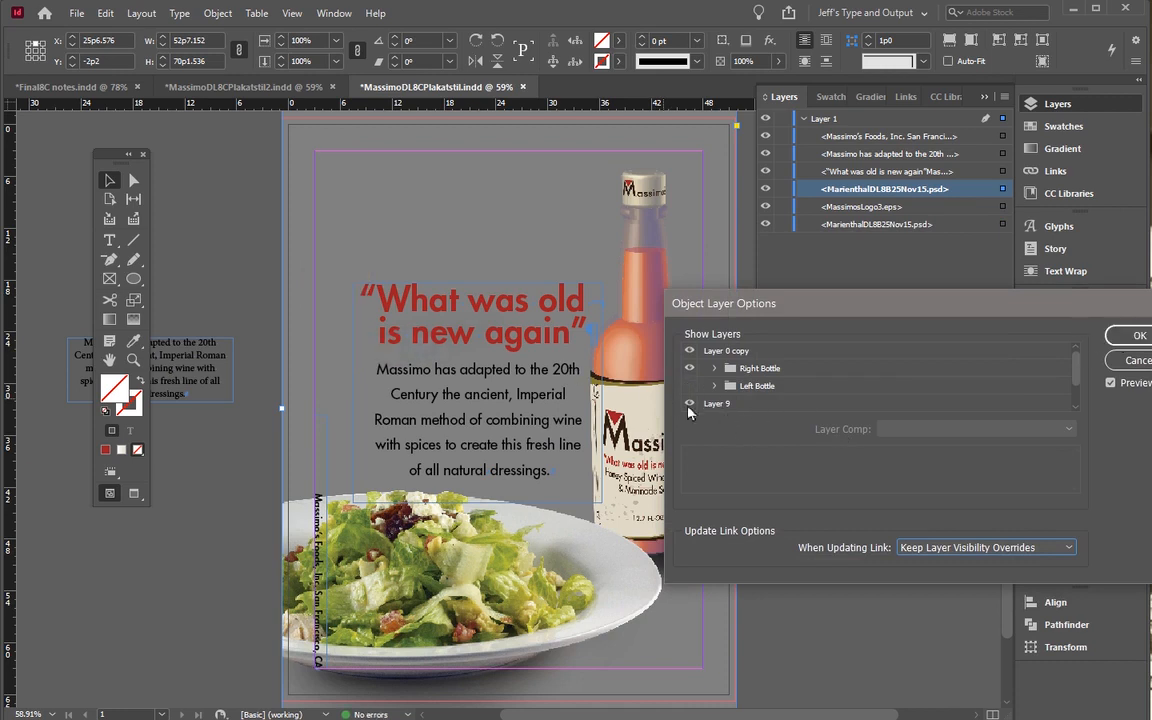
click(689, 404)
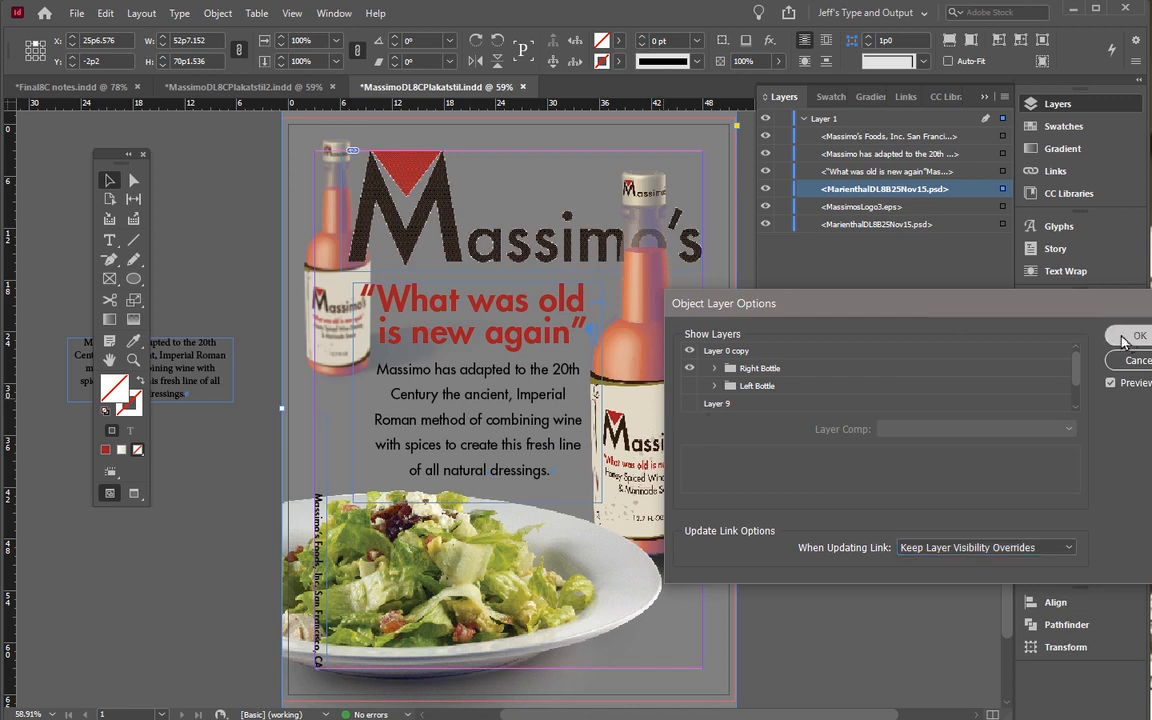
key(Return)
click(224, 235)
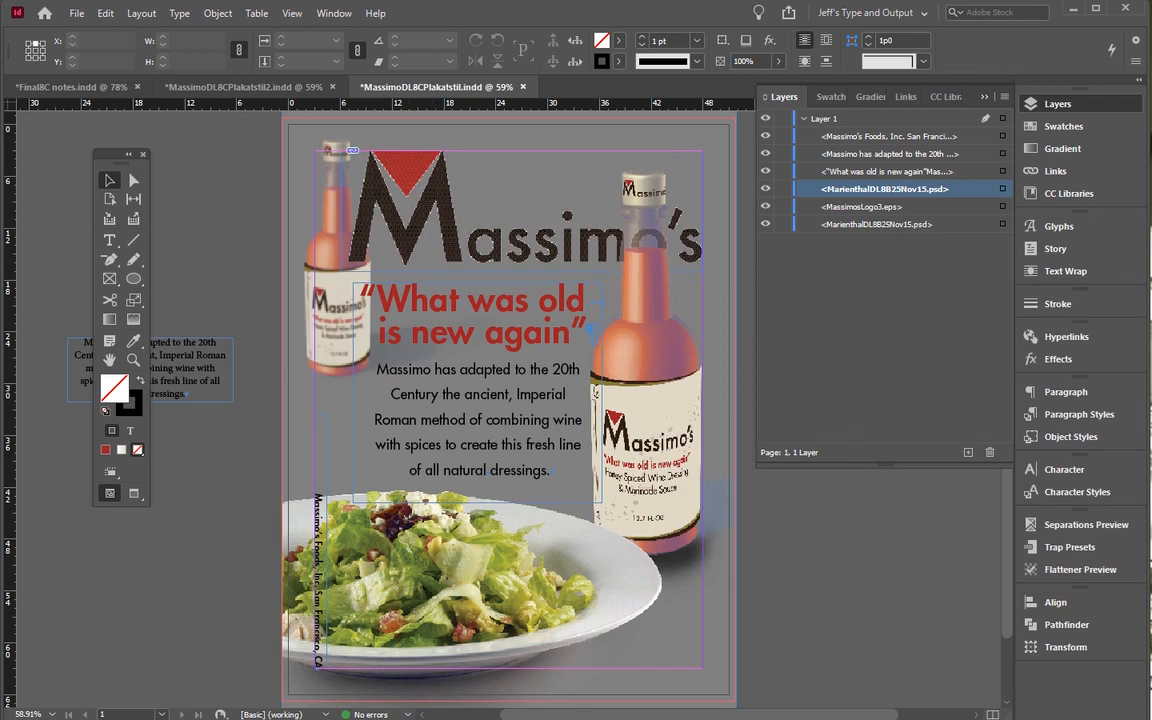
Switch to MarienthalDL8B25Nov15.psd in Photoshop, group Layer 9, Layer 1 and Layer 4 together, and save the file
click(330, 718)
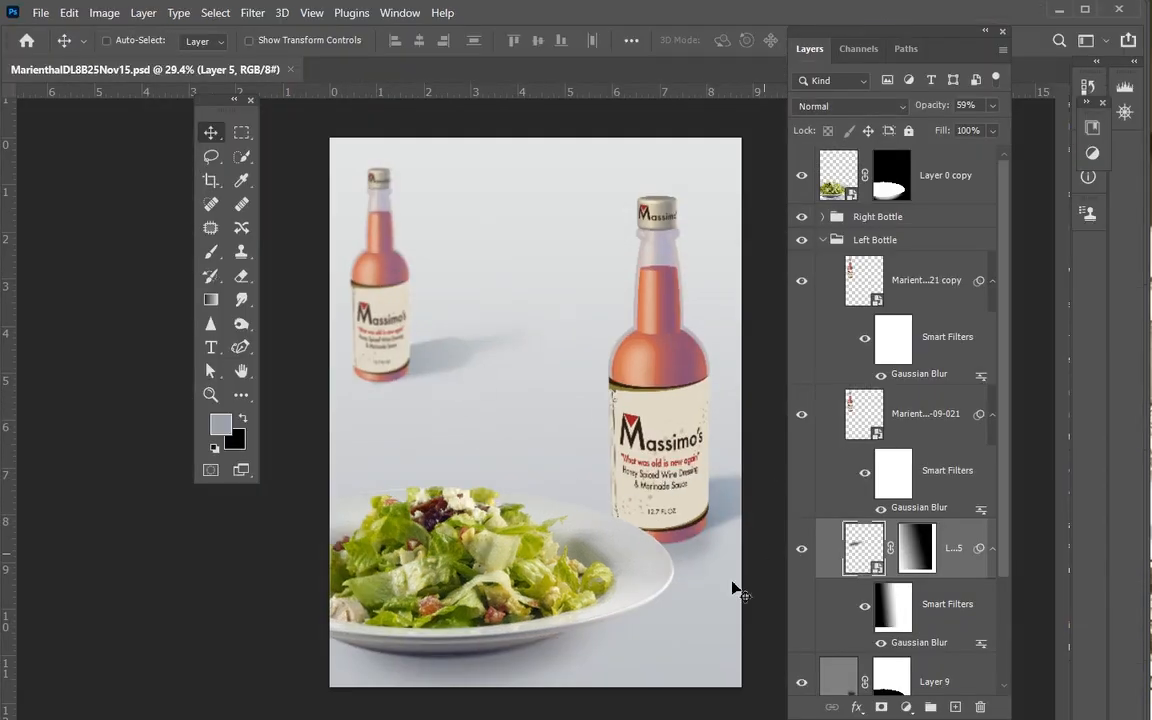
scroll(926, 420, down, 3)
click(934, 546)
shift+click(890, 665)
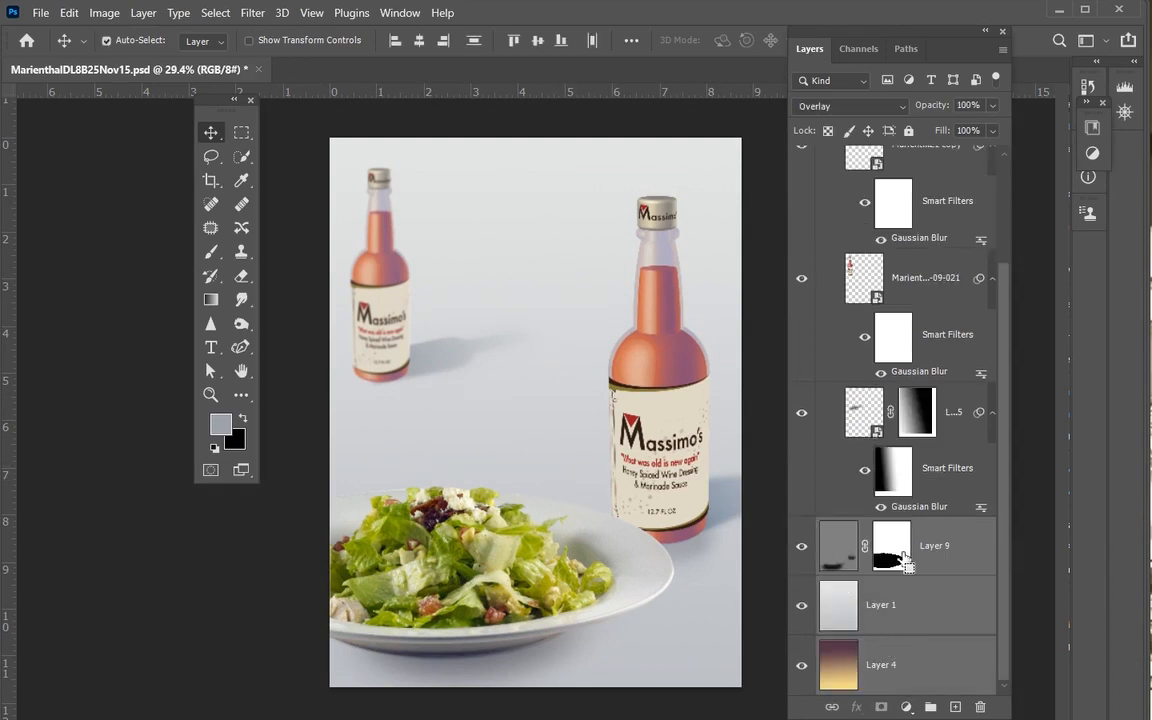
key(ctrl+g)
key(ctrl+s)
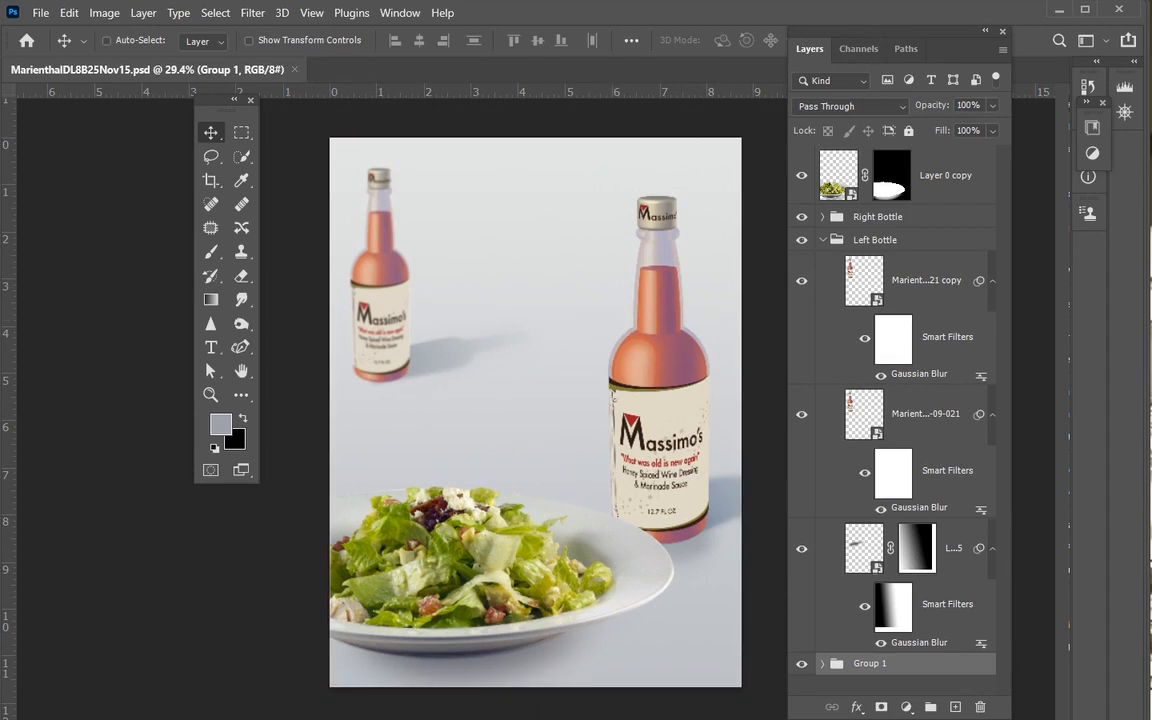
Return to the poster layout in InDesign and update both modified MarienthalDL8B25Nov15.psd links
click(1059, 11)
key(ctrl+shift+d)
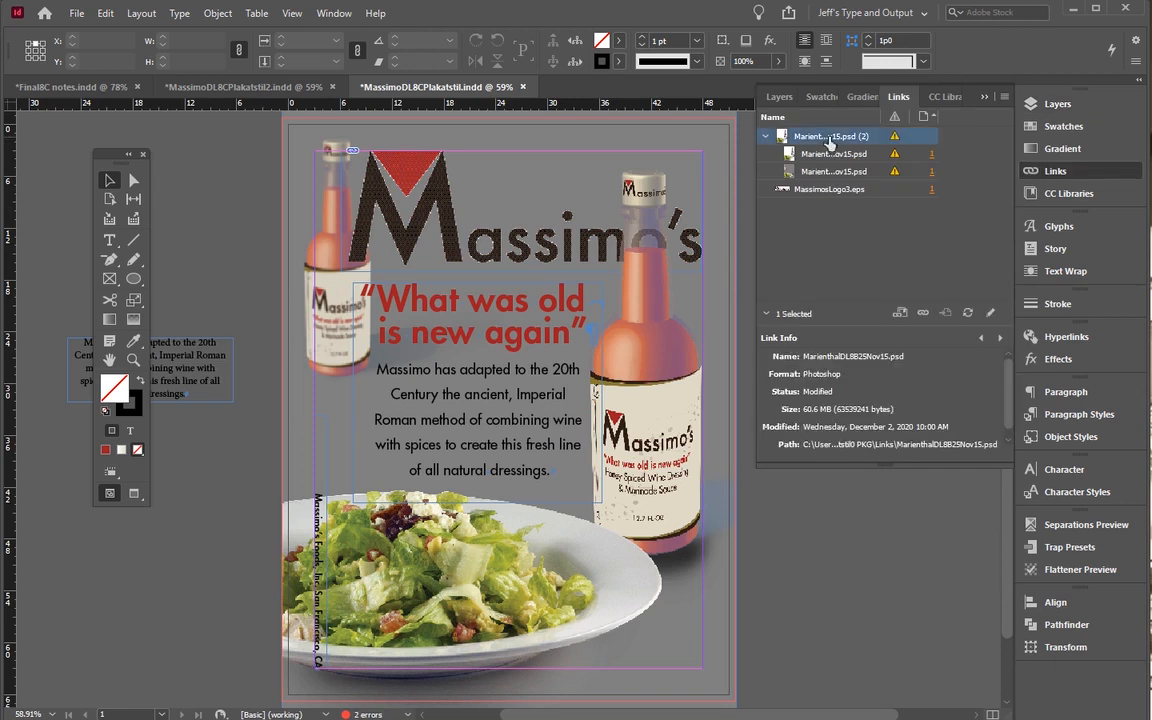
right_click(829, 143)
click(880, 200)
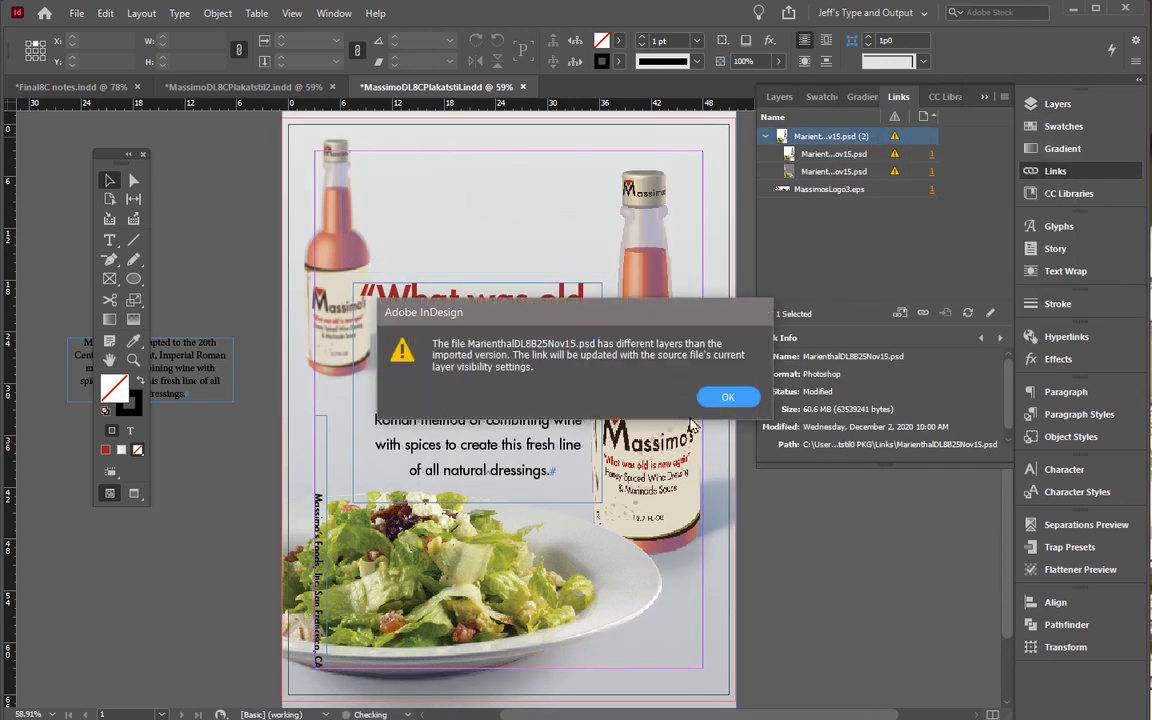
click(724, 397)
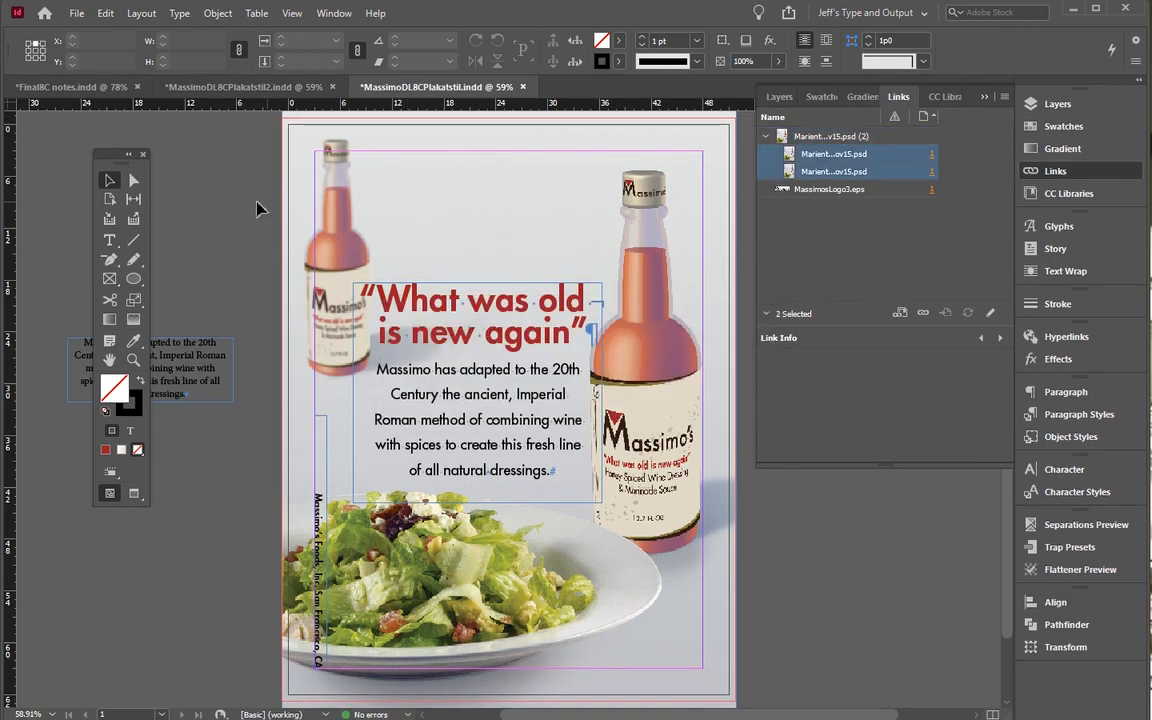
Hide Group 1 and the Left Bottle group of the upper placed MarienthalDL8B25Nov15.psd image in Object Layer Options
click(676, 226)
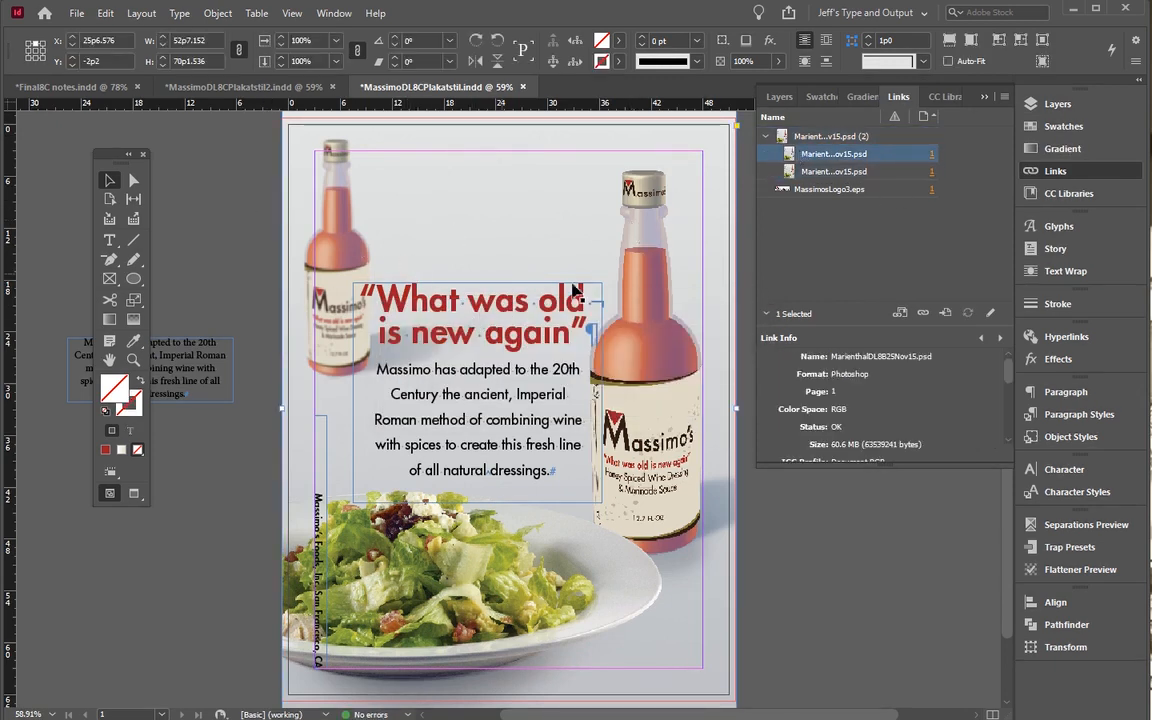
right_click(671, 225)
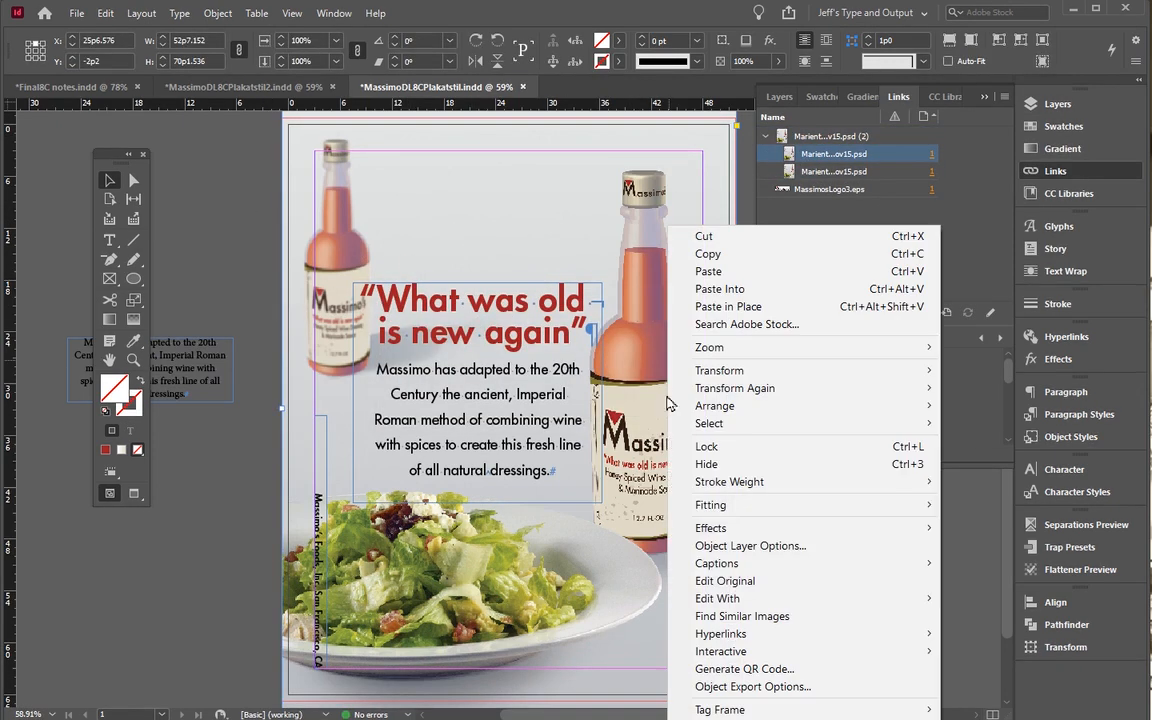
click(722, 545)
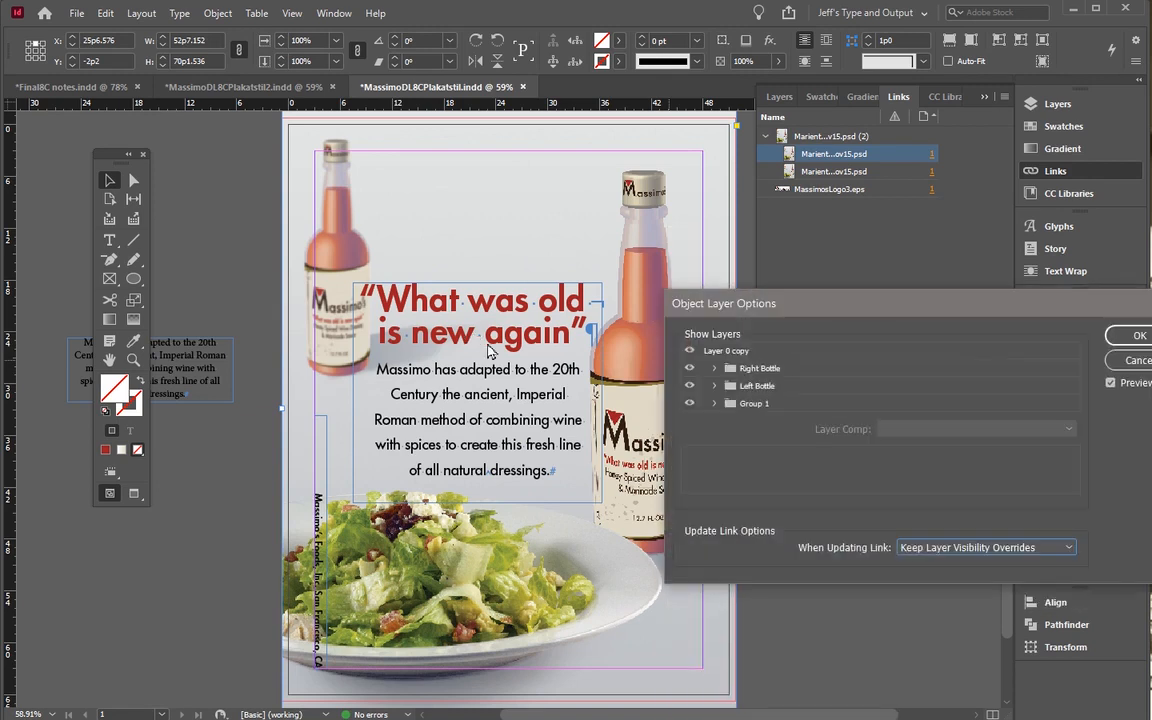
click(689, 404)
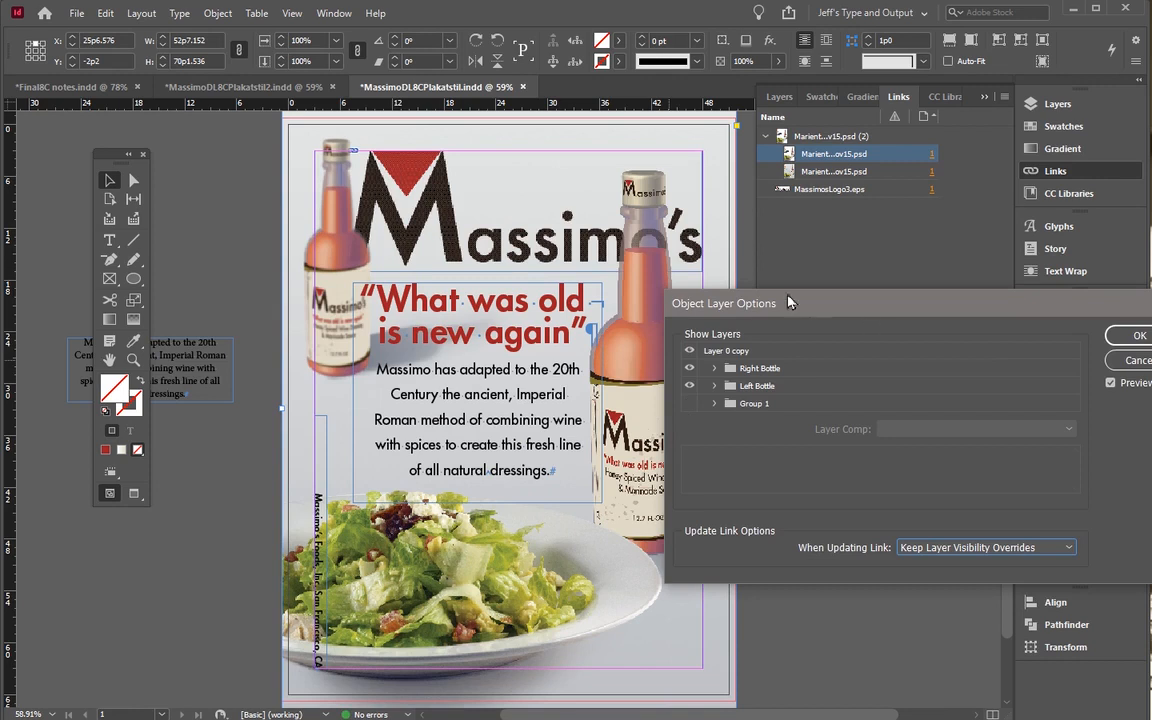
drag(810, 318, 729, 281)
click(608, 351)
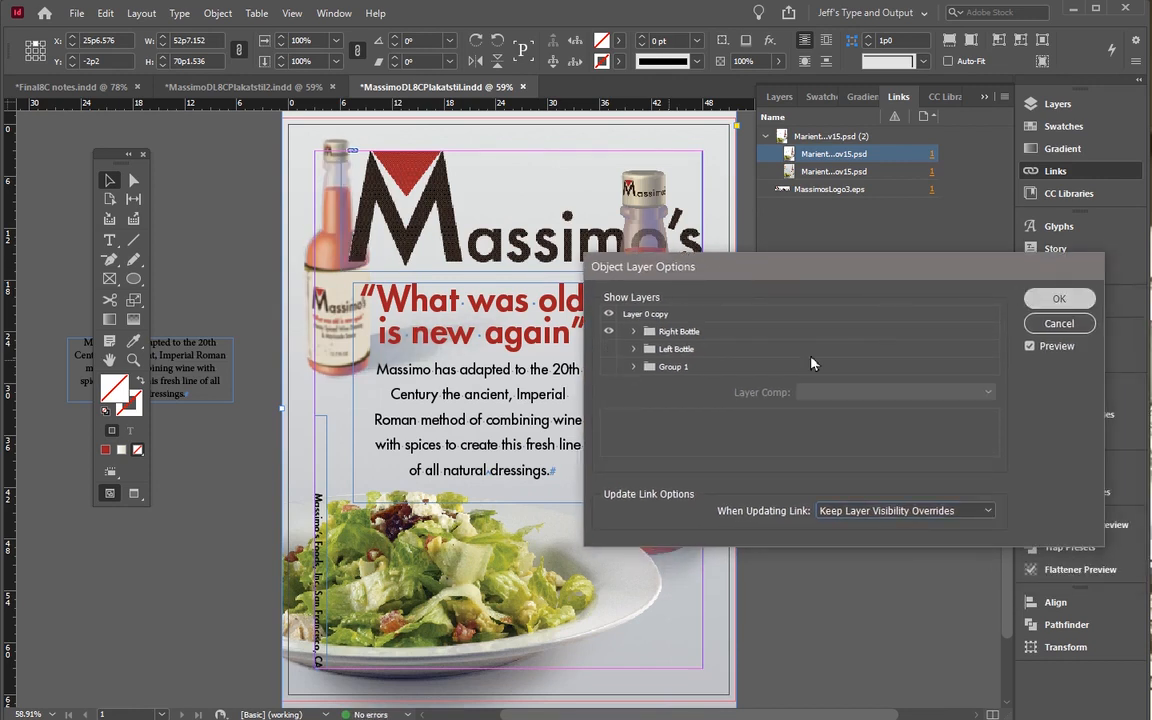
click(1058, 299)
Hide Layer 0 copy and the Right Bottle group of the lower placed MarienthalDL8B25Nov15.psd image, keeping its Left Bottle and Group 1 shown
click(780, 96)
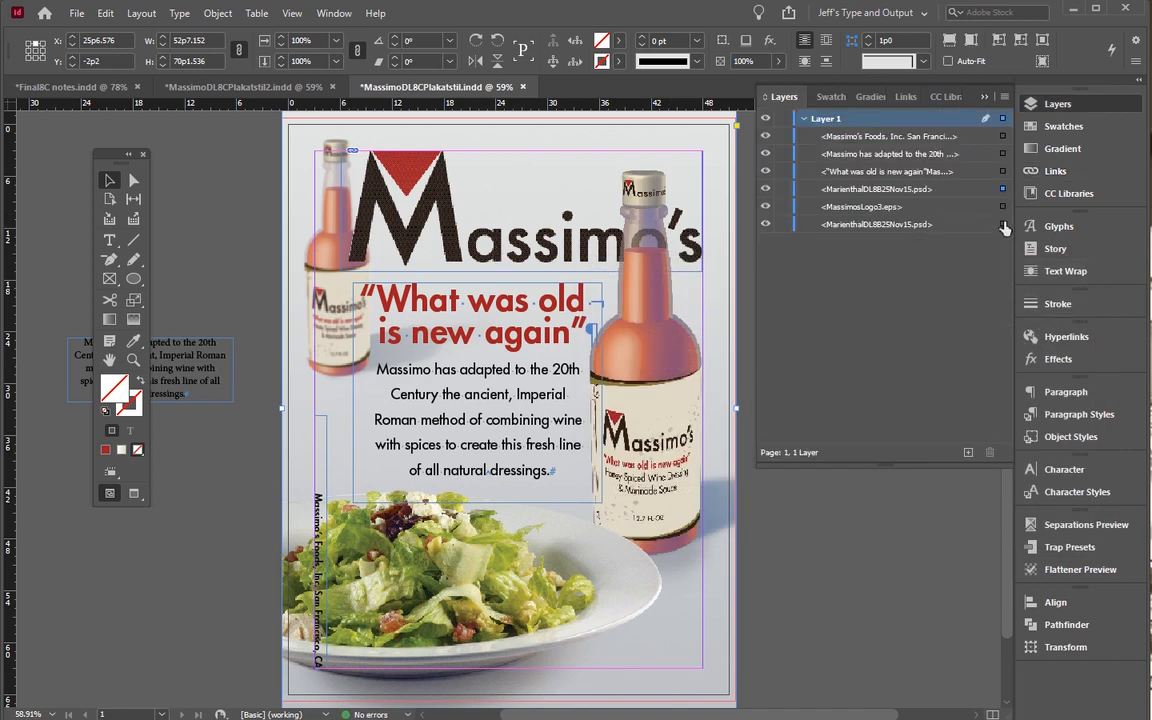
right_click(640, 225)
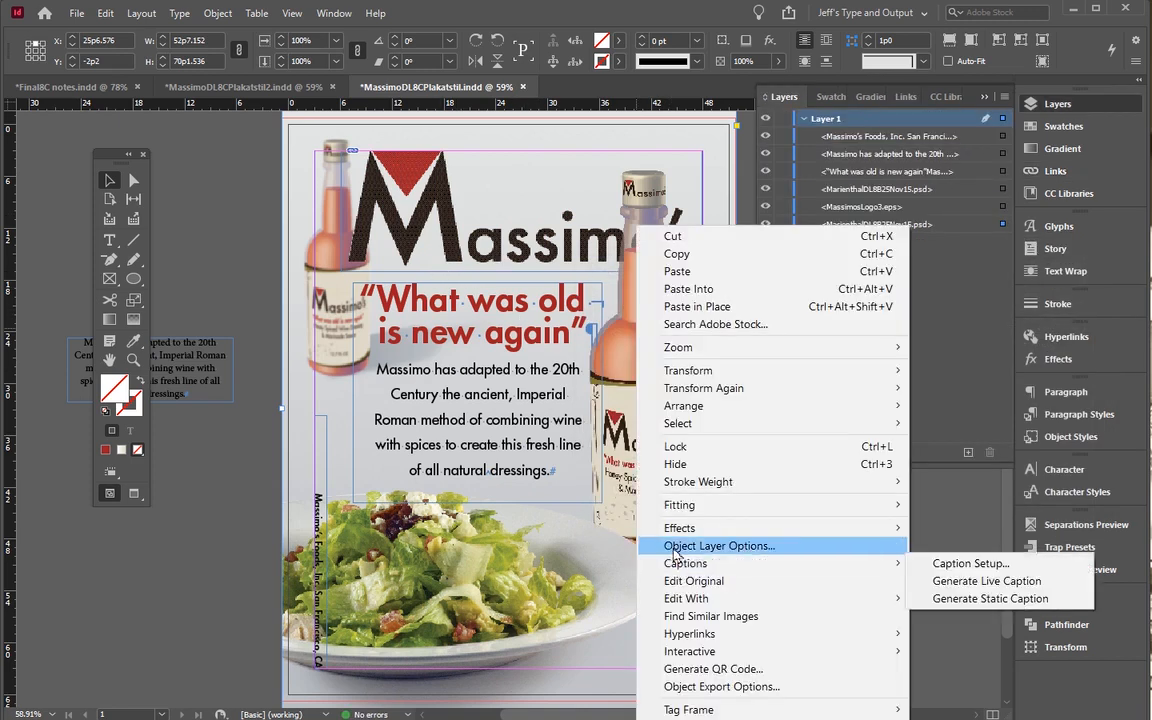
click(673, 548)
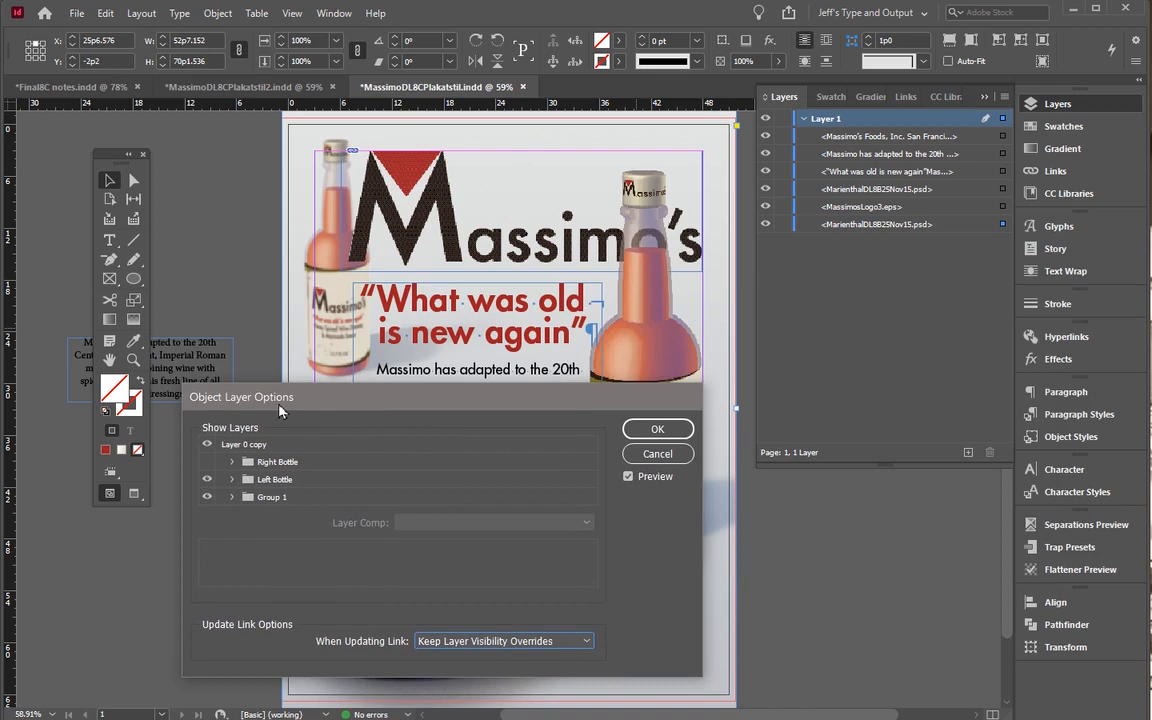
drag(280, 409, 272, 394)
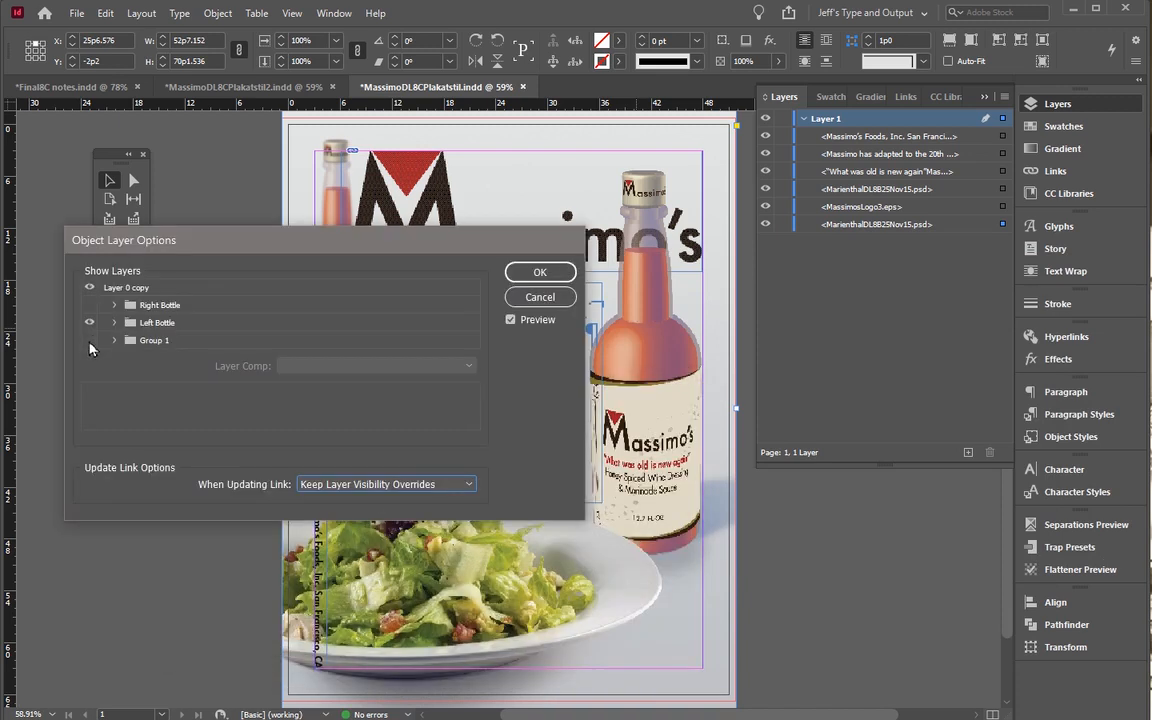
click(90, 341)
click(89, 340)
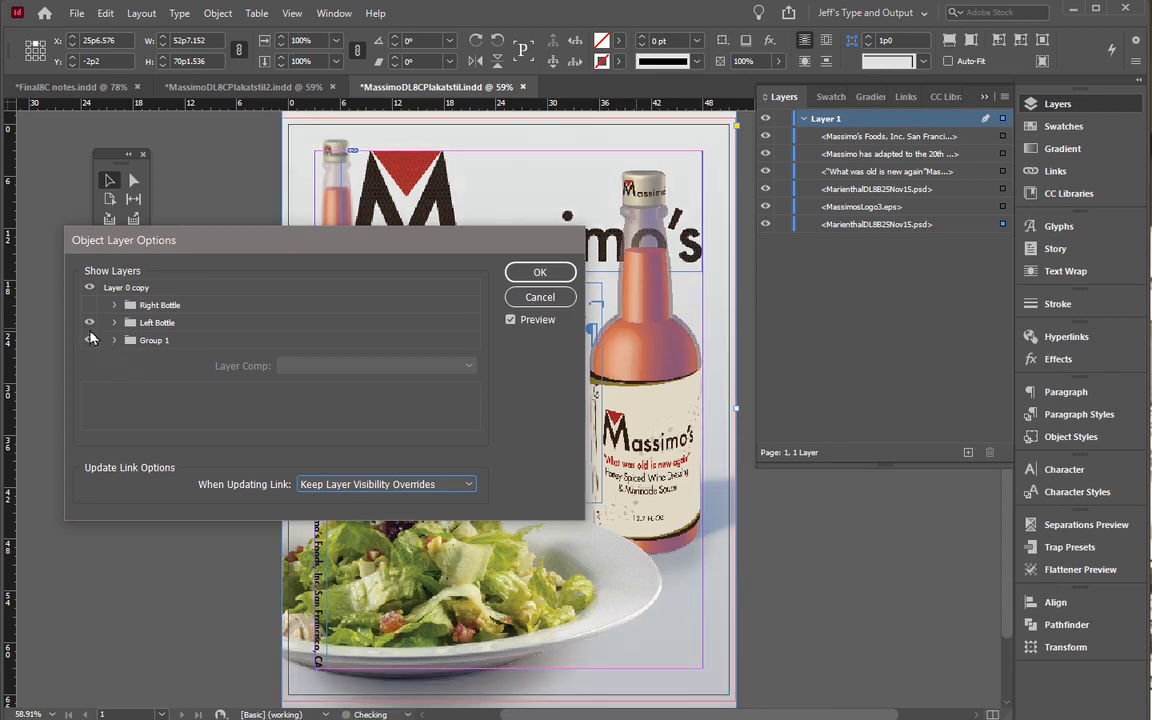
click(89, 288)
drag(179, 241, 289, 202)
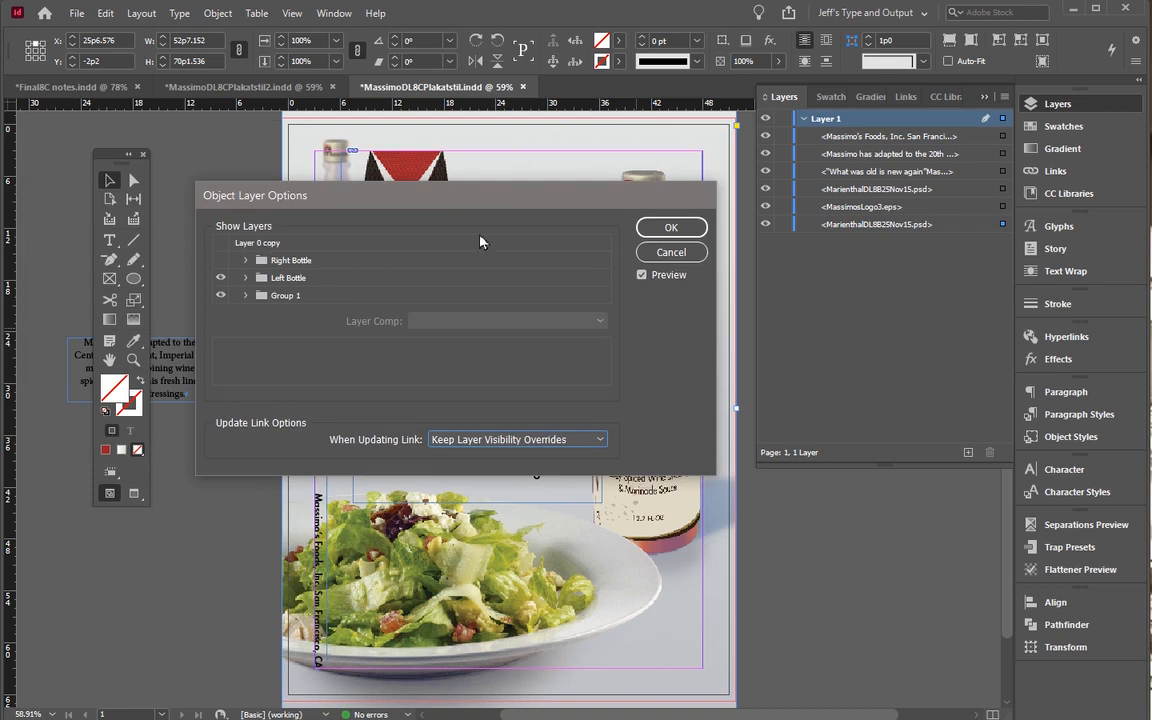
click(671, 229)
Nudge the text frame holding the red quote and the body copy slightly right and up
key(Right)
key(Right)
key(Right)
key(Right)
key(Right)
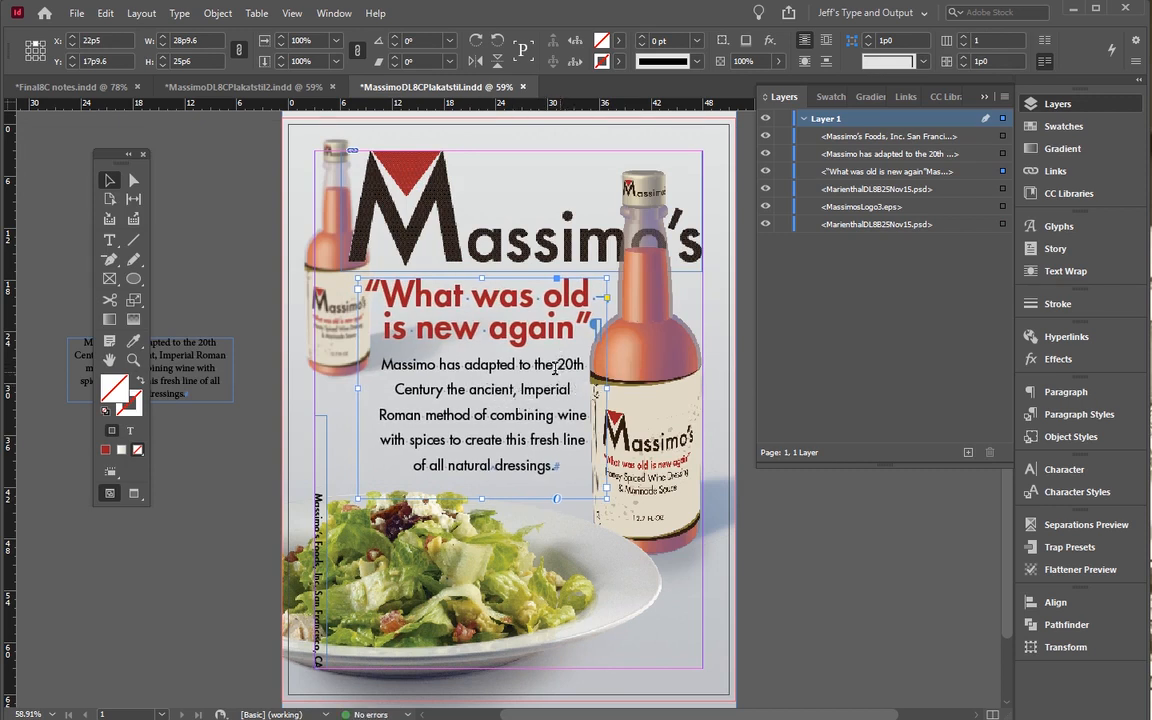
Replace the space between "20th" and "Century" in the body copy with a nonbreaking space
triple_click(561, 366)
click(588, 362)
click(579, 437)
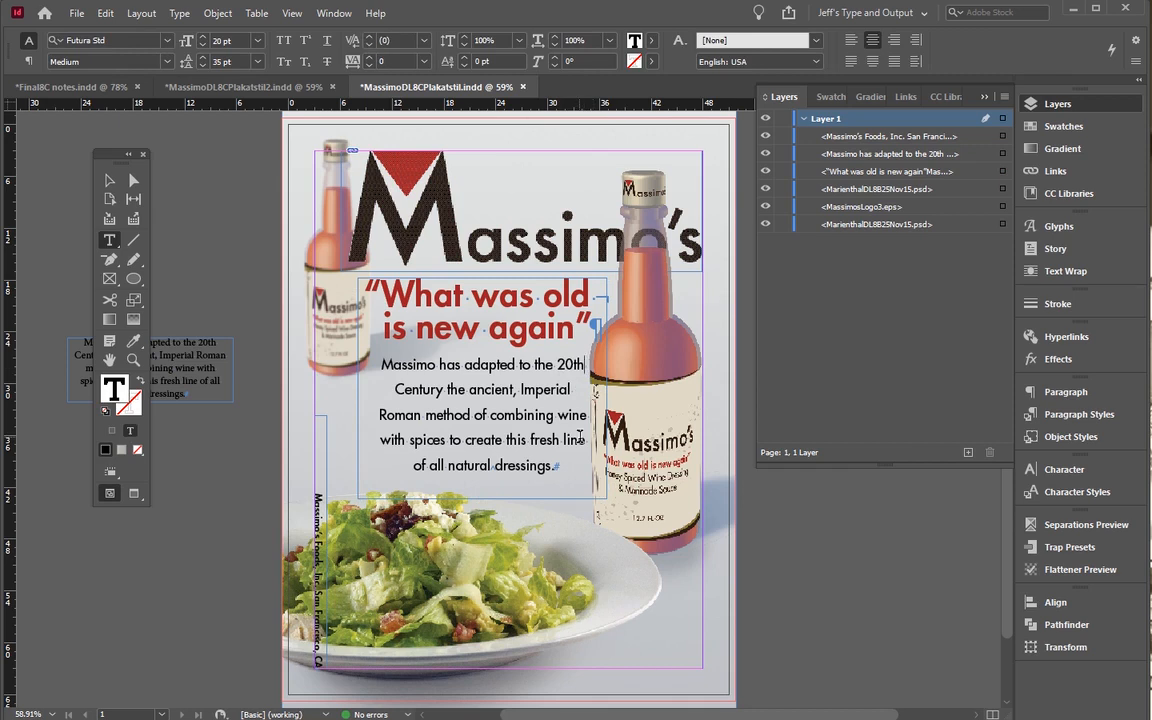
key(ctrl+alt+x)
key(Delete)
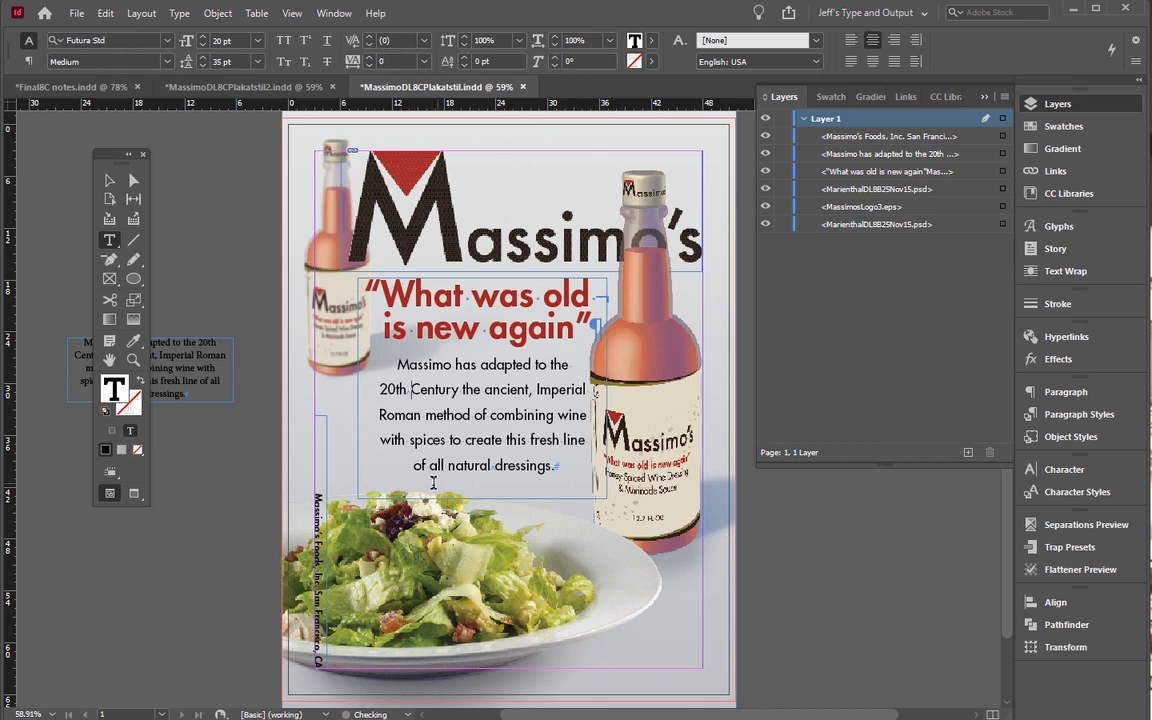
click(566, 365)
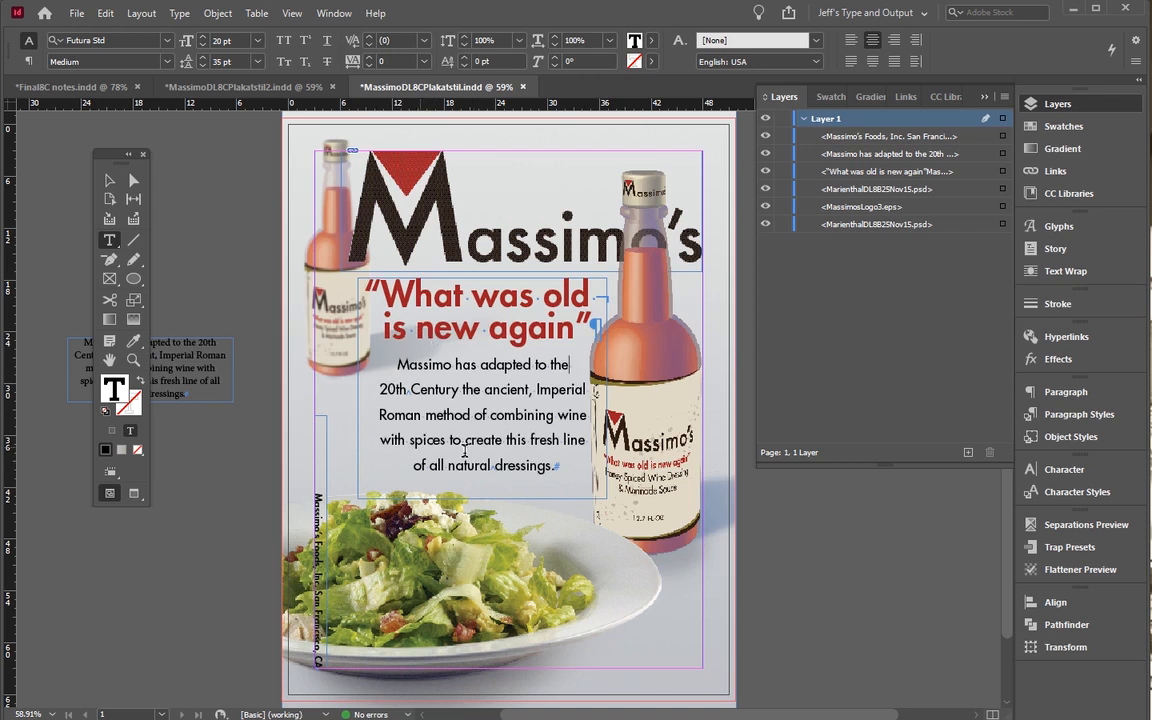
Rotate the vertical "Massimo's Foods, Inc. San Francisco, CA" line to horizontal and place it at the page's bottom-right margin corner
click(112, 182)
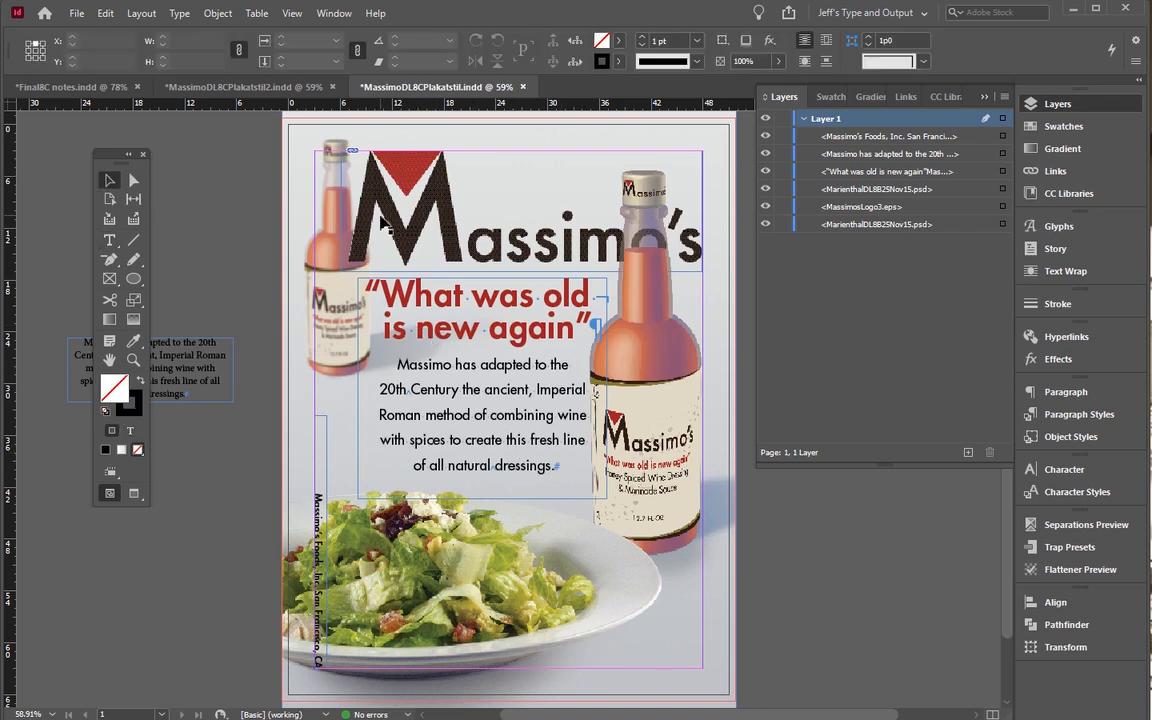
click(385, 227)
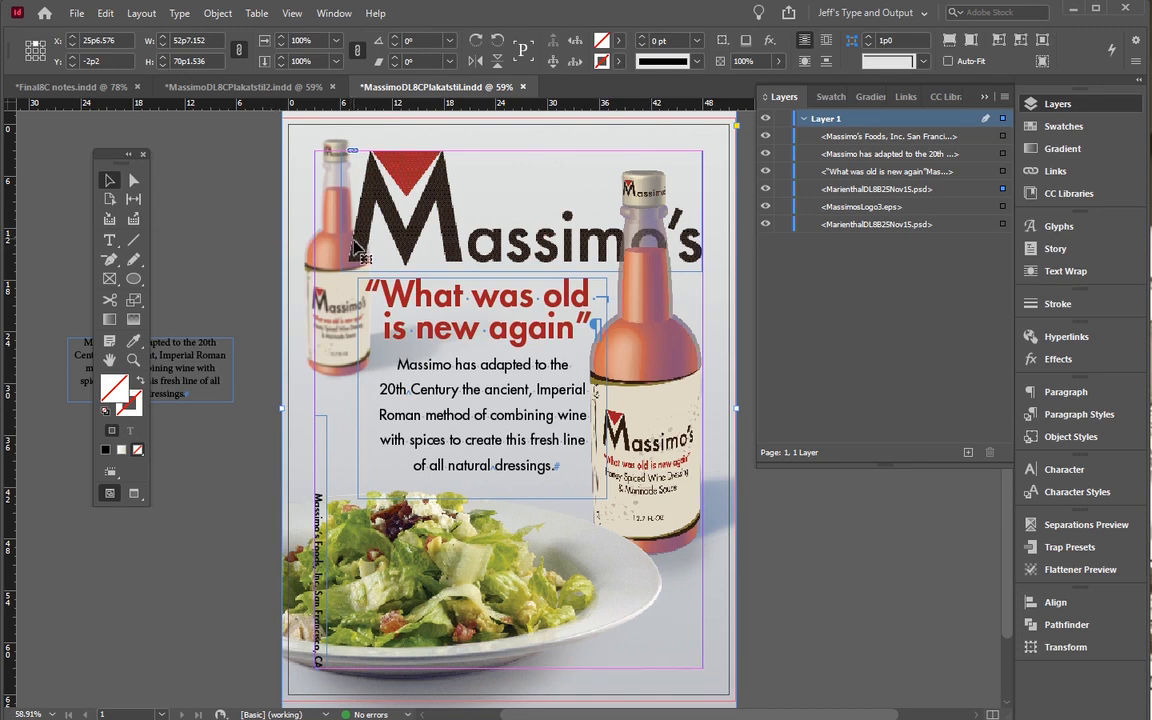
click(236, 204)
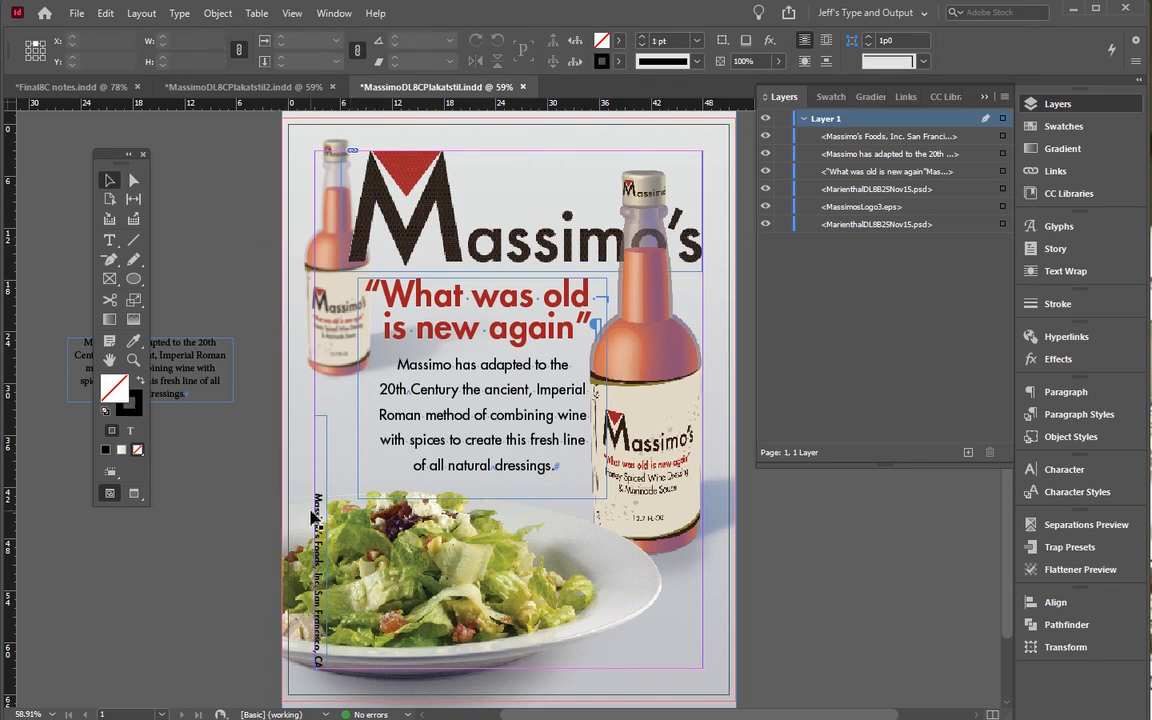
click(320, 540)
drag(319, 642, 616, 628)
drag(614, 389, 516, 538)
drag(610, 523, 570, 665)
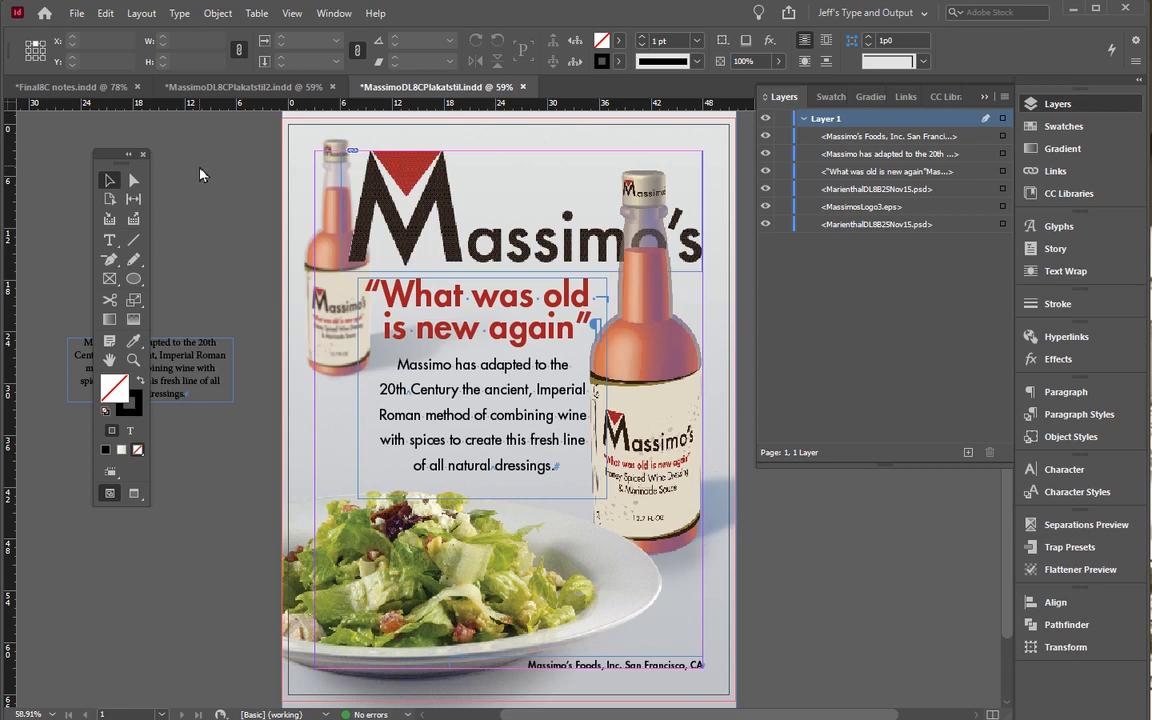
Save the layout as a new InDesign 2021 document named MarienthalDL8C on the Desktop
key(ctrl+shift+s)
text(Marienthal)
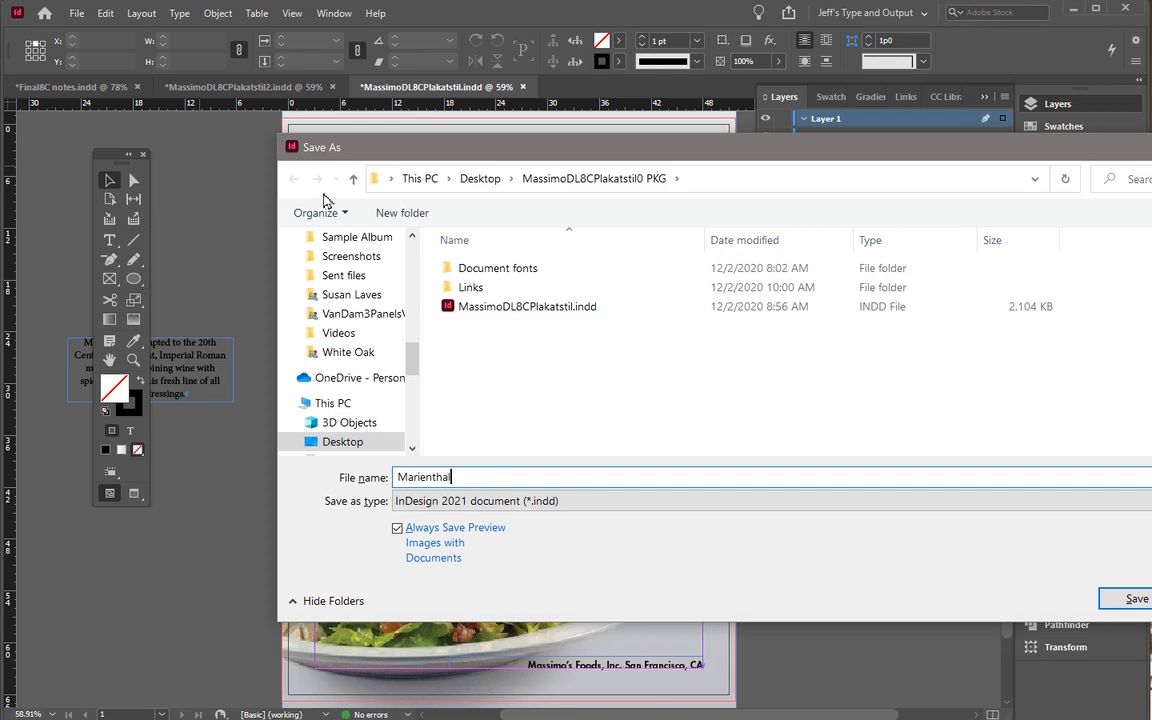
text(DL)
click(353, 178)
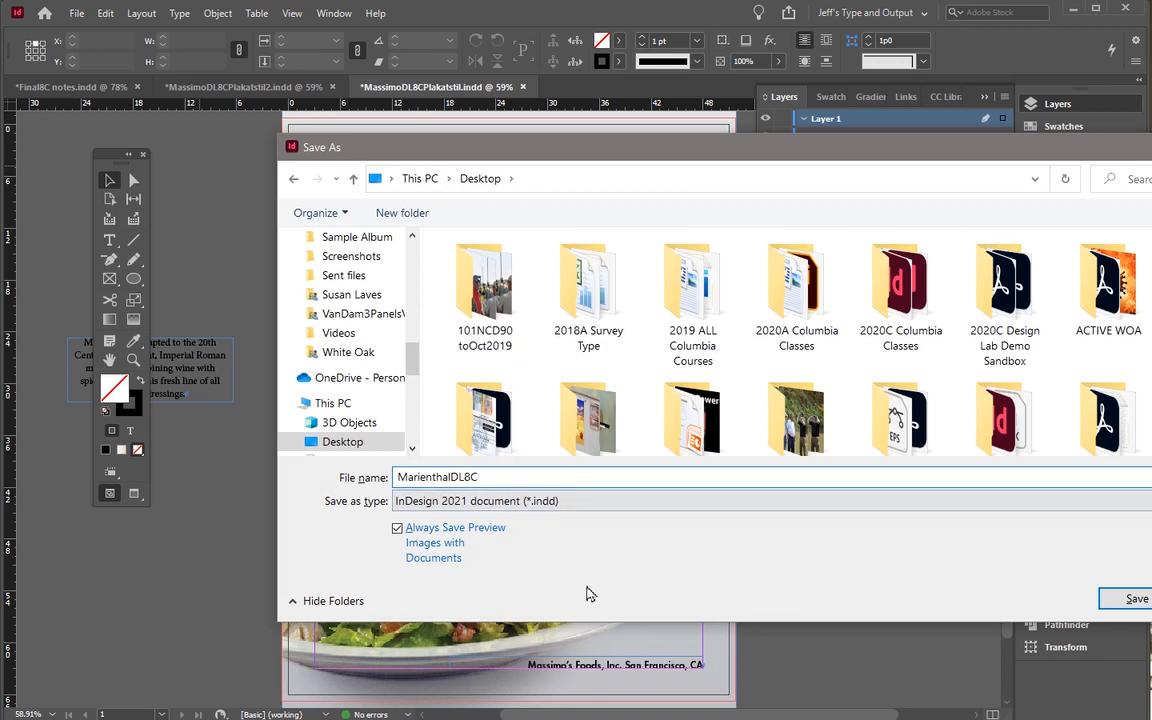
key(Return)
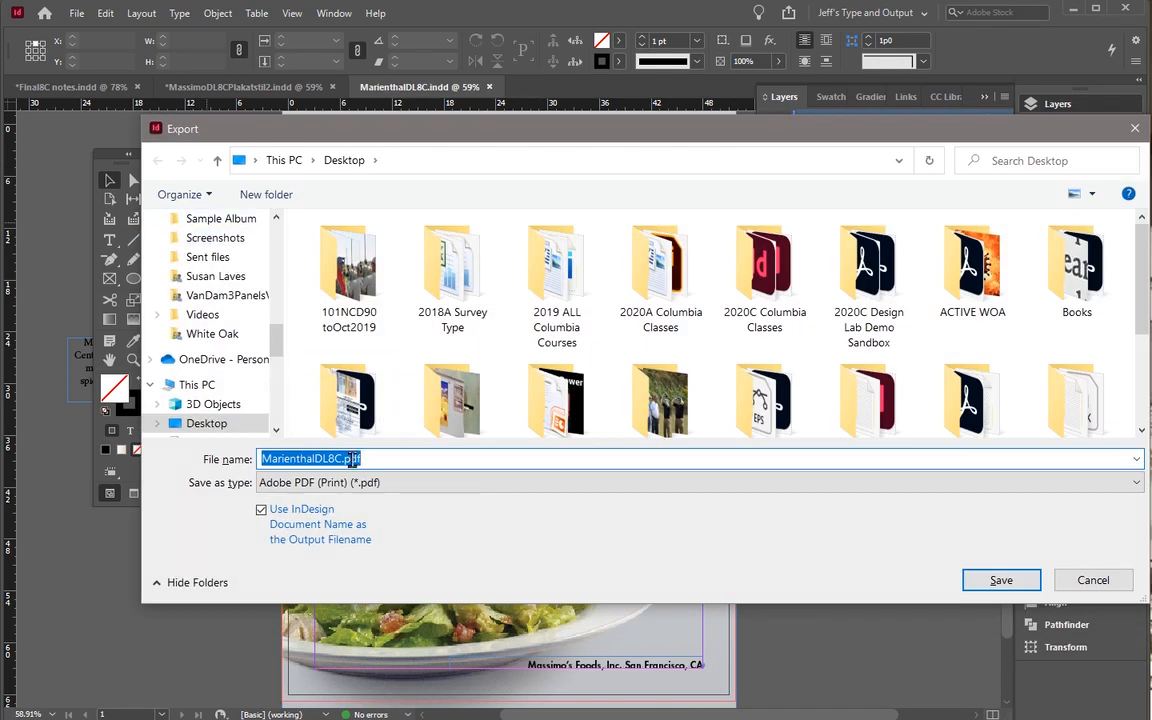
Set up the export as MarienthalDL8C.pdf on the Desktop in Adobe PDF (Print) format, using the [PDF/X-1a:2001] preset
click(313, 483)
click(320, 532)
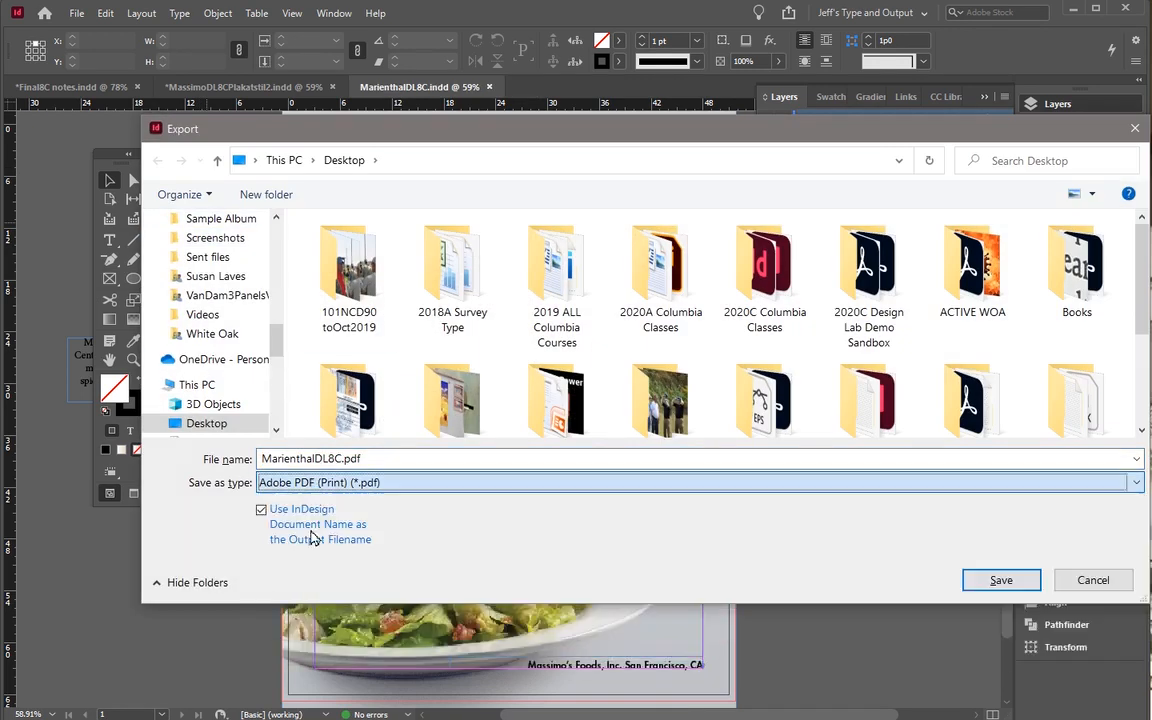
key(Return)
click(396, 153)
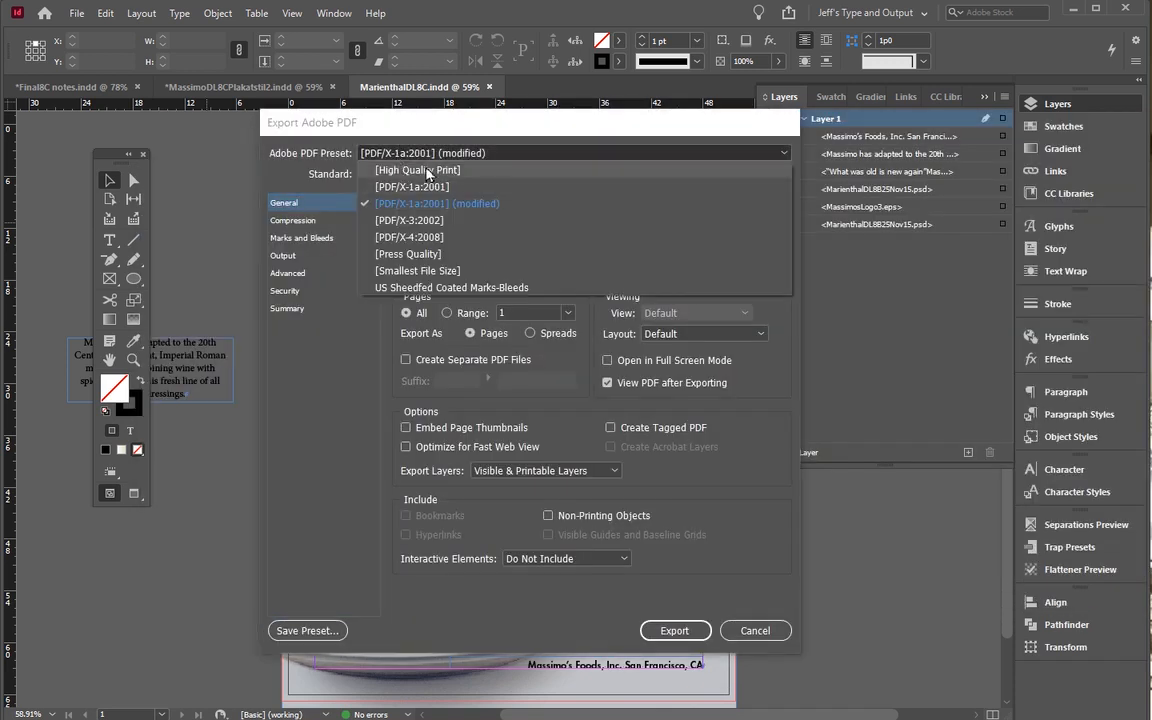
click(414, 187)
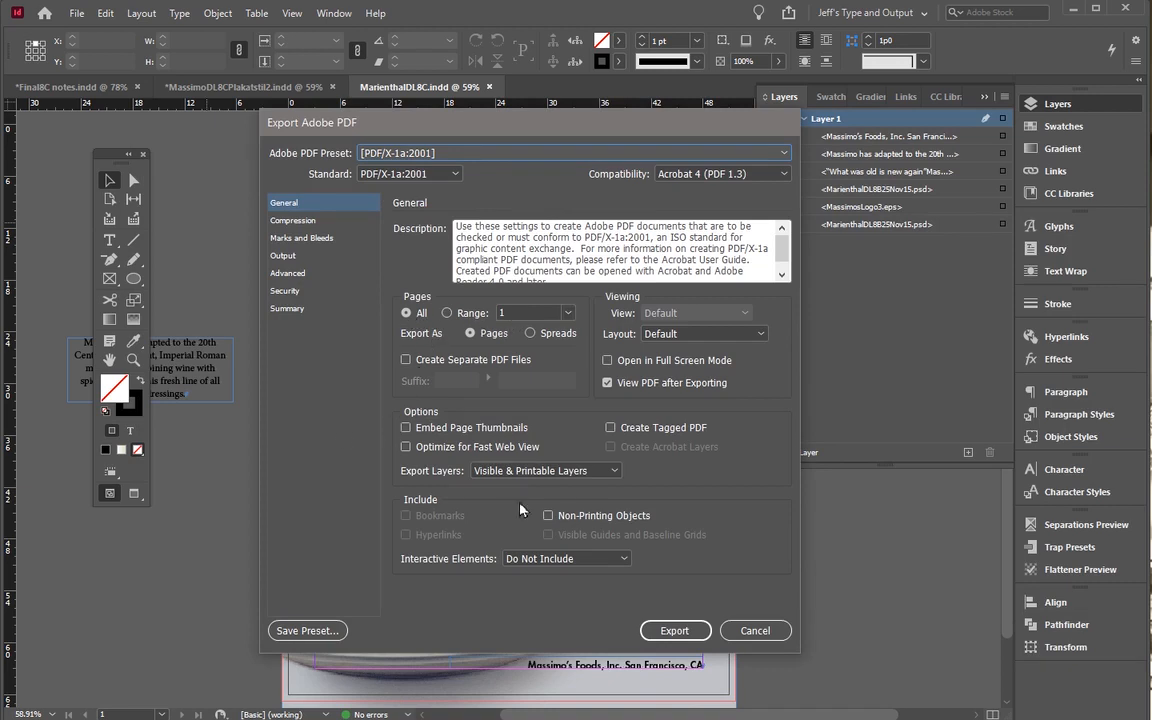
Enable all printer's marks and the document bleed settings, and export the poster PDF
click(293, 221)
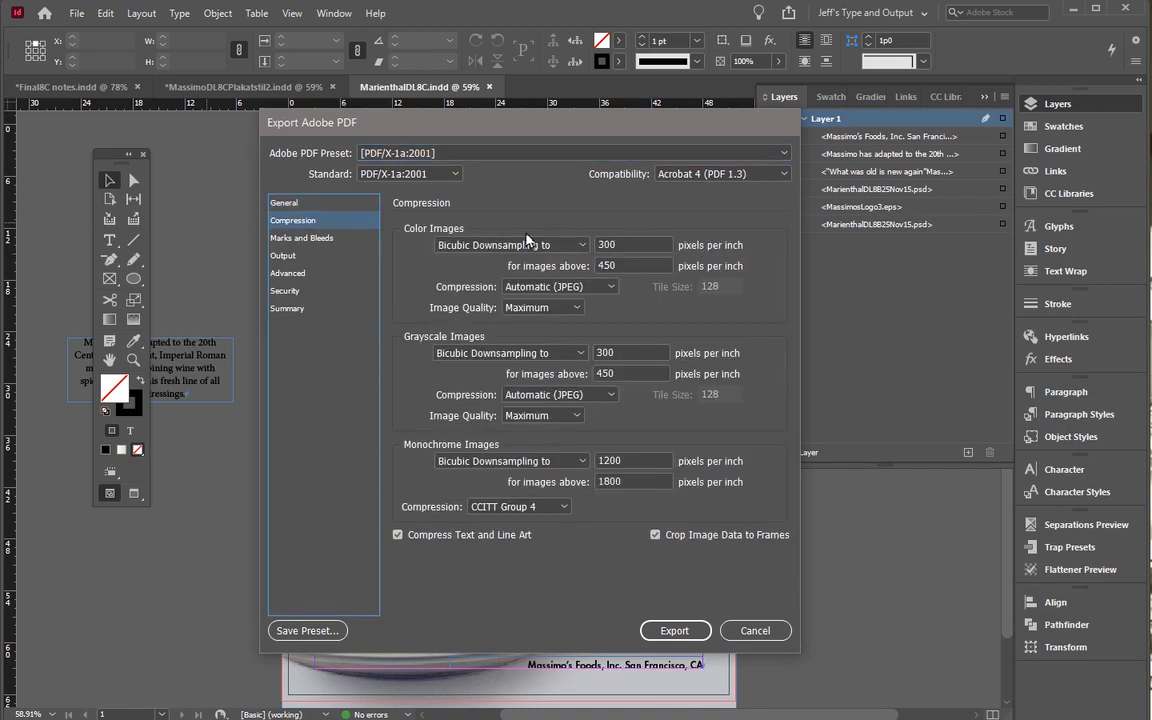
click(322, 241)
click(406, 244)
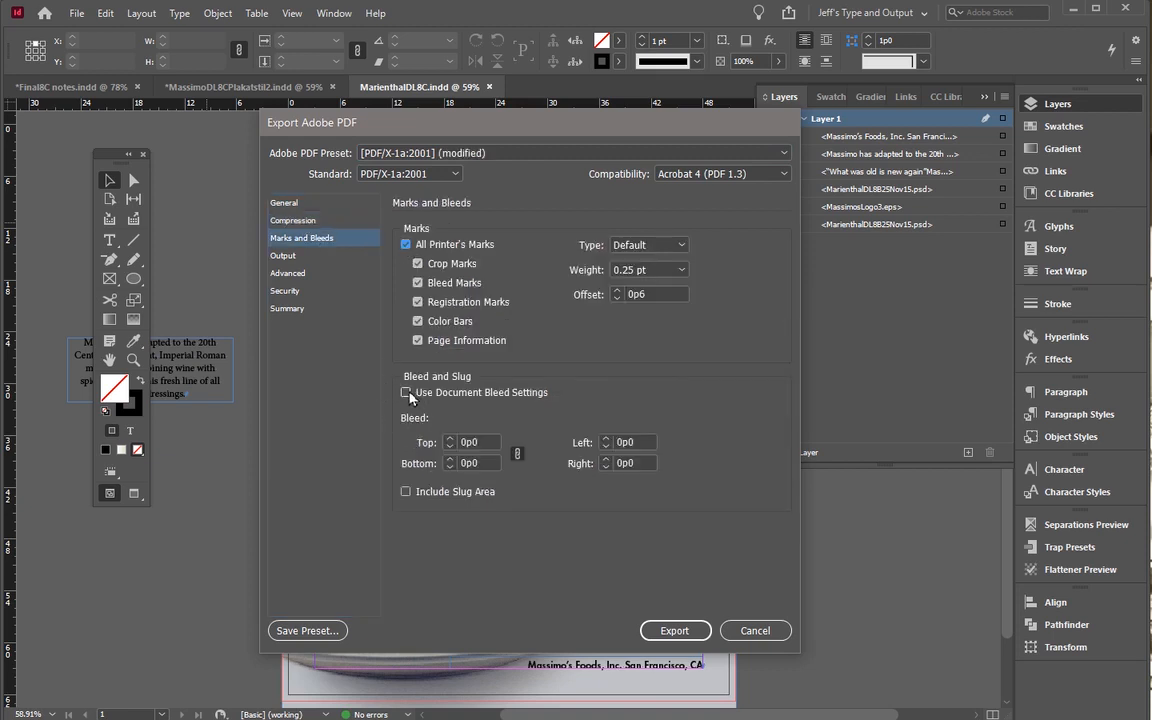
click(406, 393)
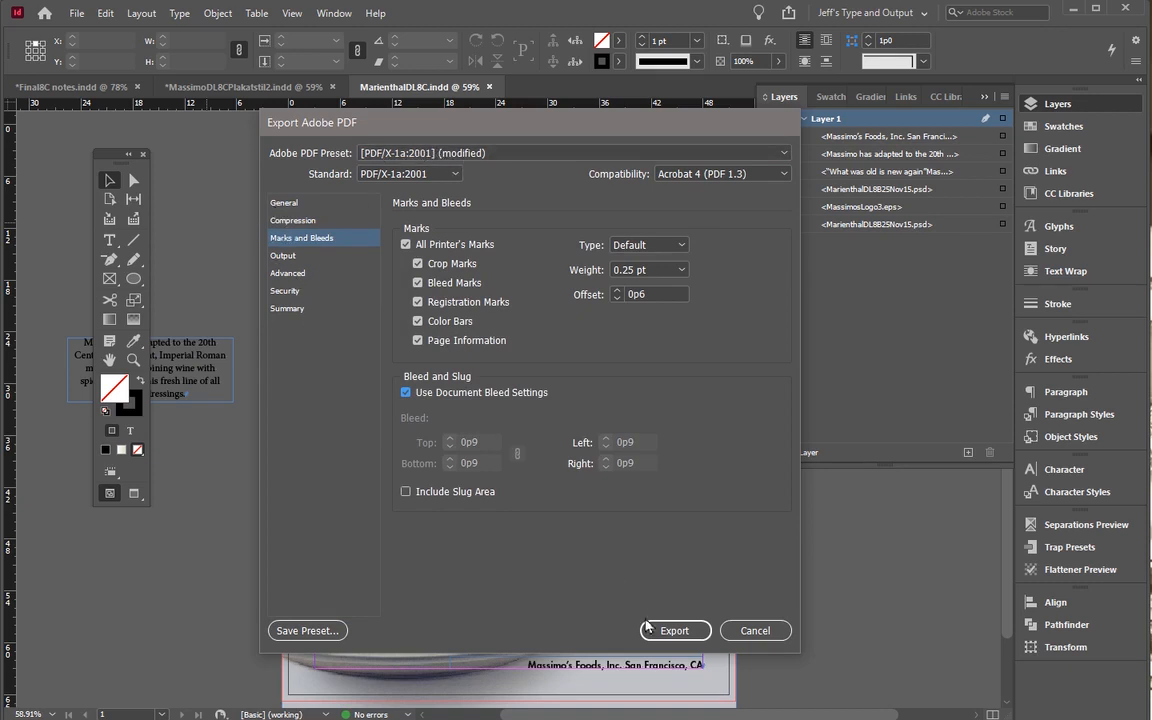
click(298, 206)
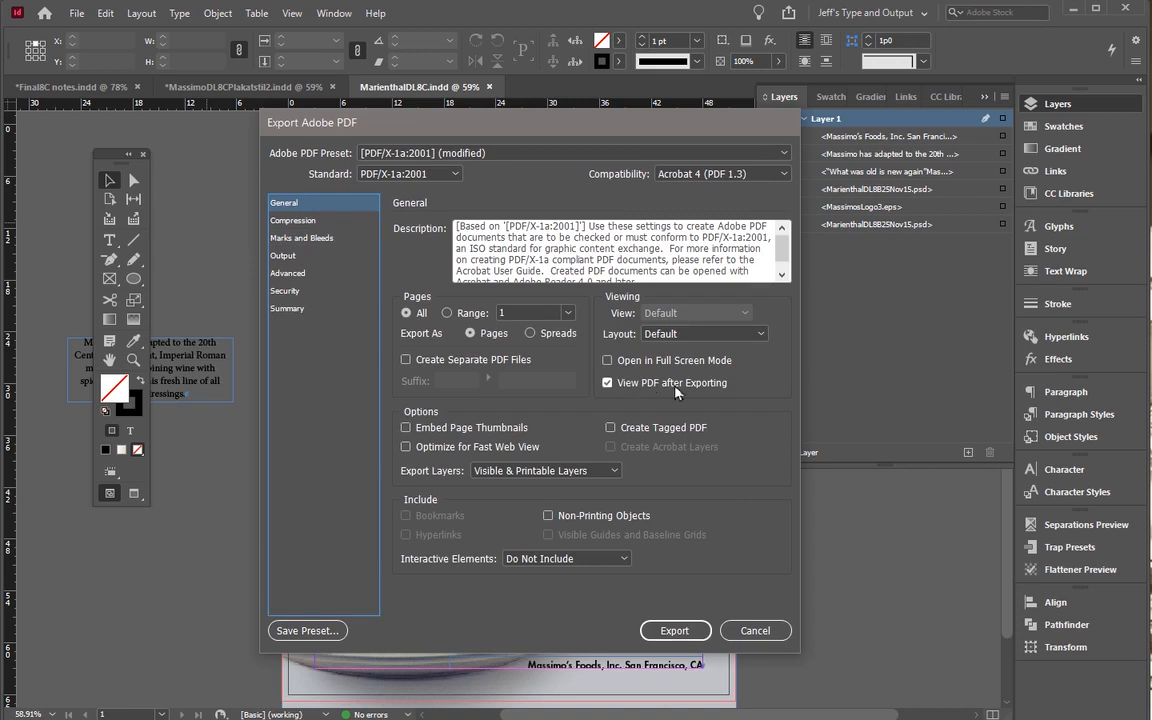
click(668, 630)
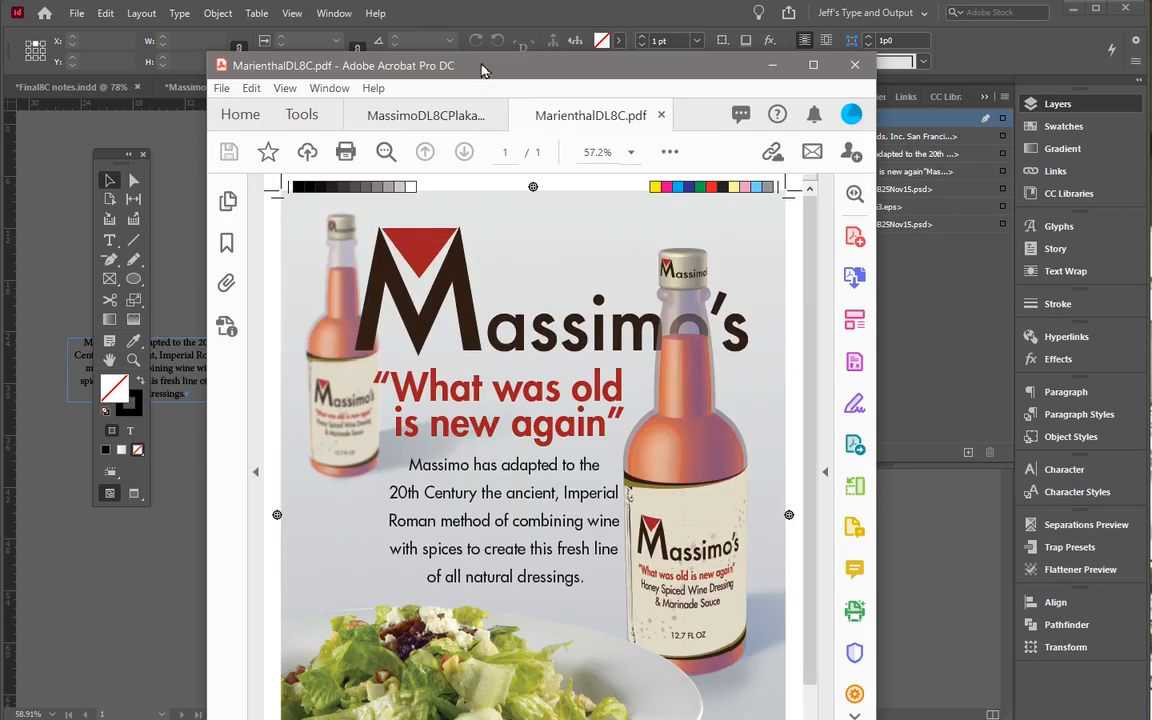
Examine the exported poster from top to bottom in Acrobat, and close the PDF
drag(481, 67, 474, 0)
scroll(594, 295, down, 2)
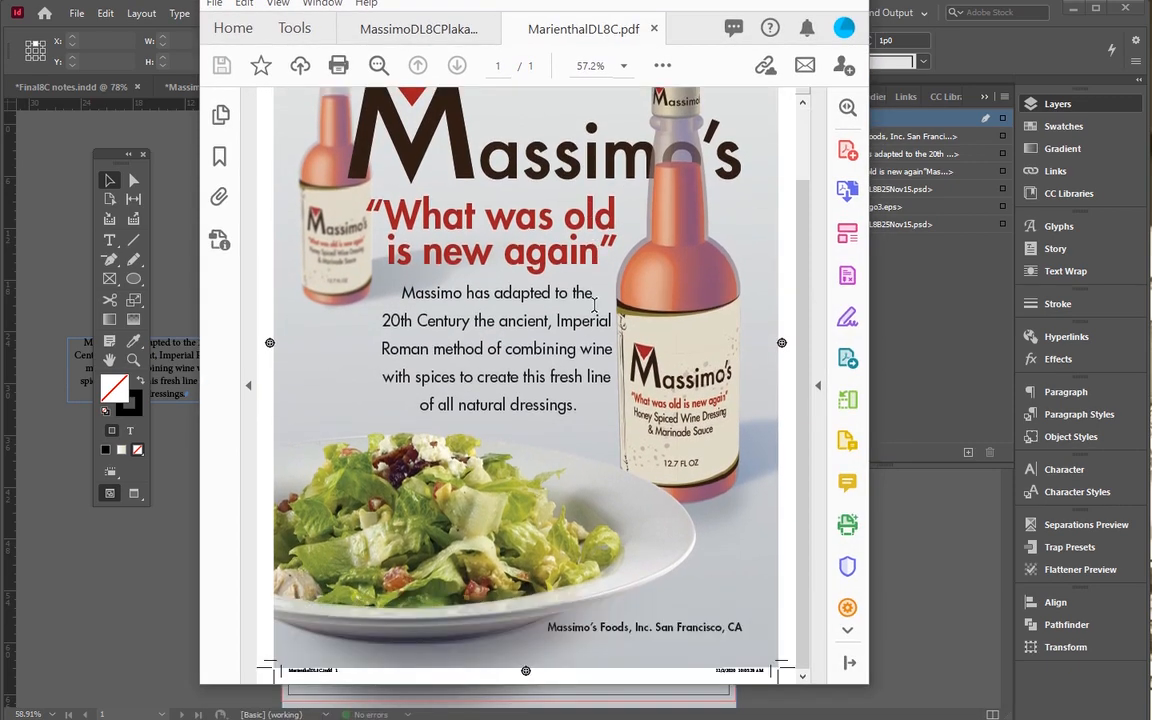
scroll(692, 322, up, 2)
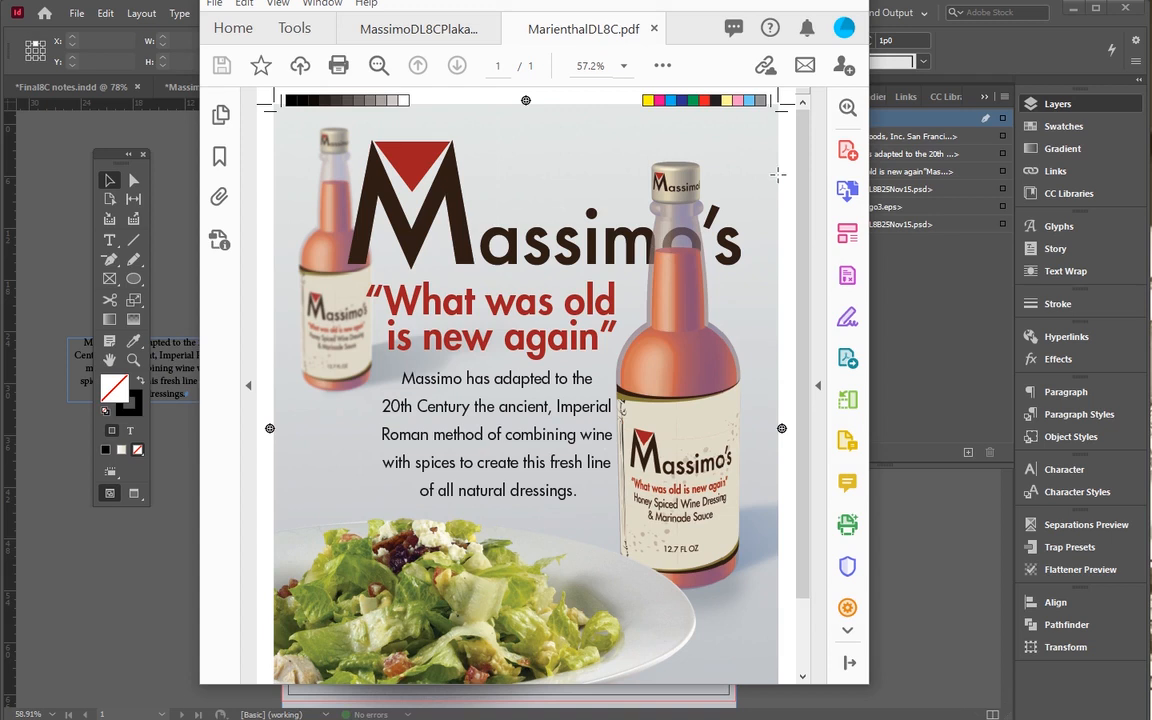
key(ctrl+w)
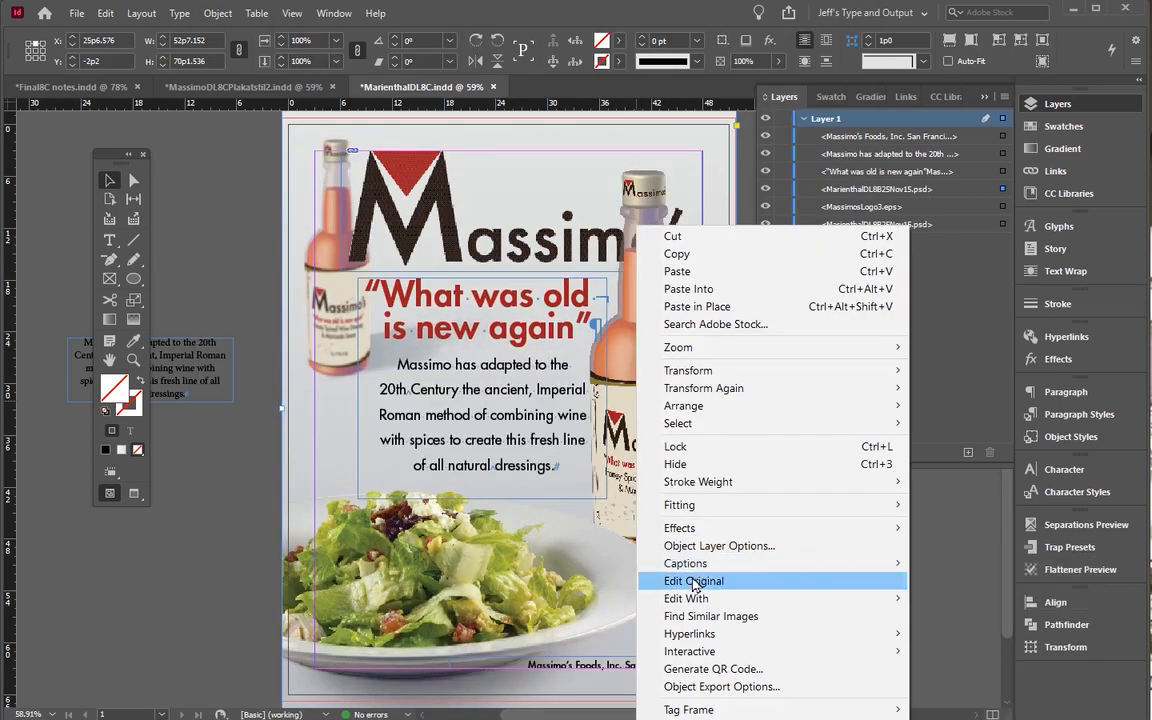
Open the placed bottle-and-salad image for editing in Photoshop and move the Right Bottle group slightly right
click(692, 581)
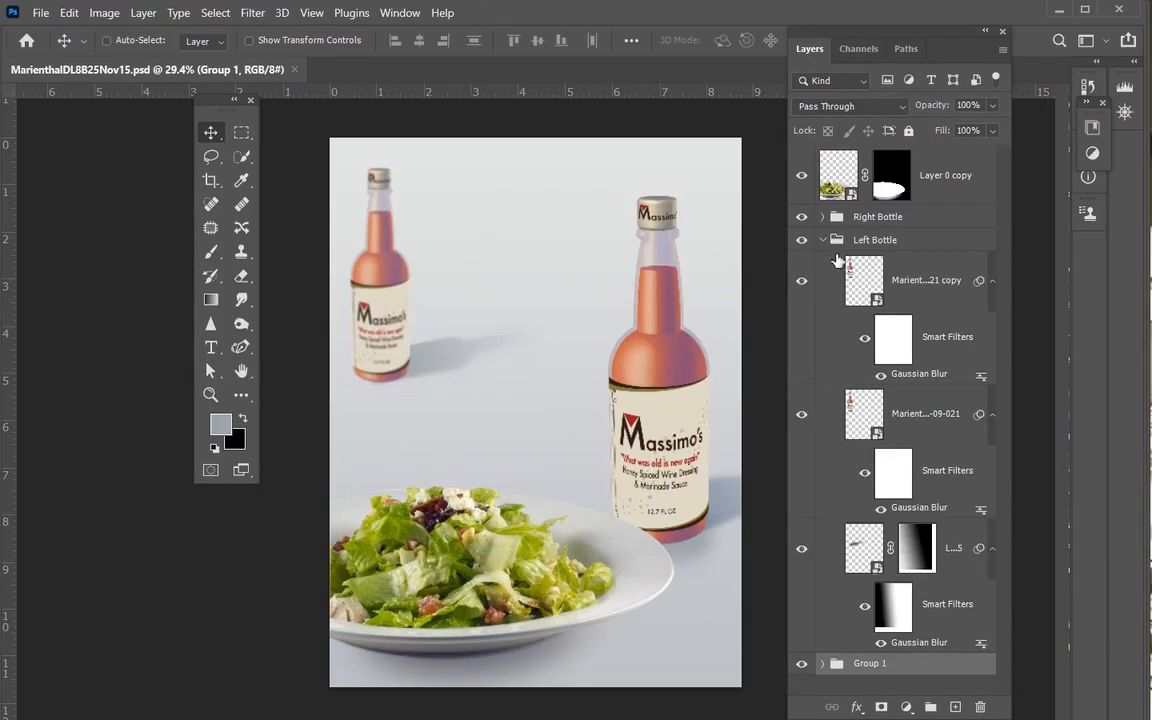
click(823, 240)
click(860, 220)
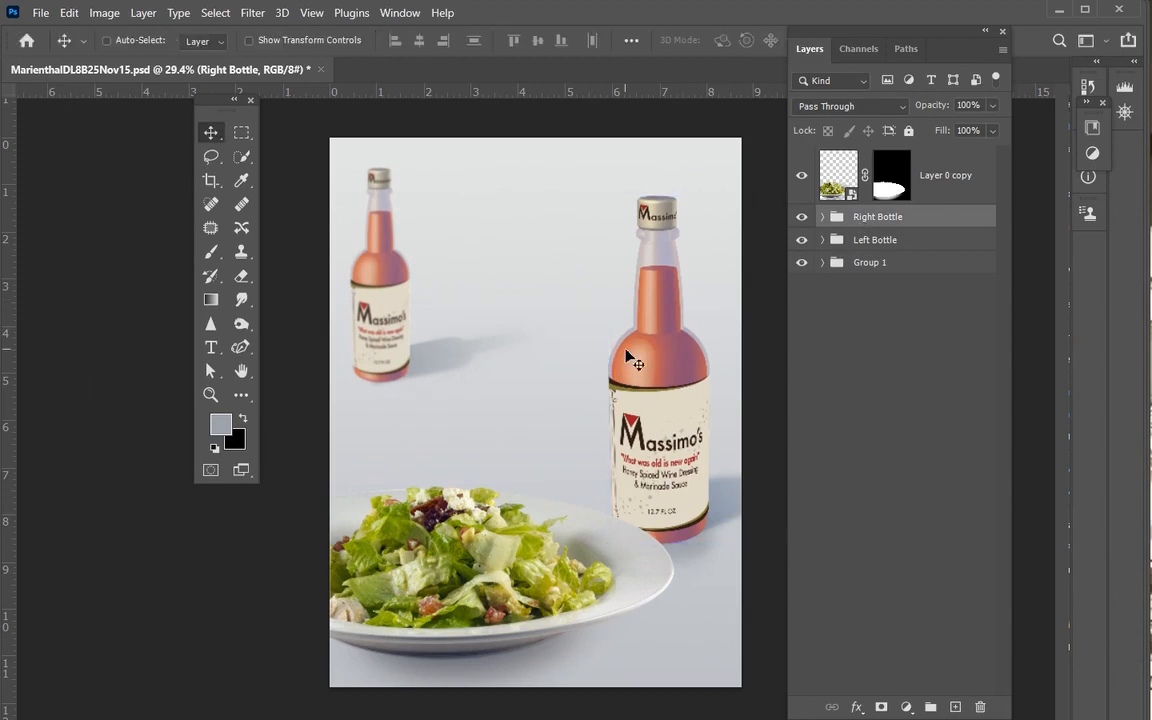
drag(651, 412, 656, 406)
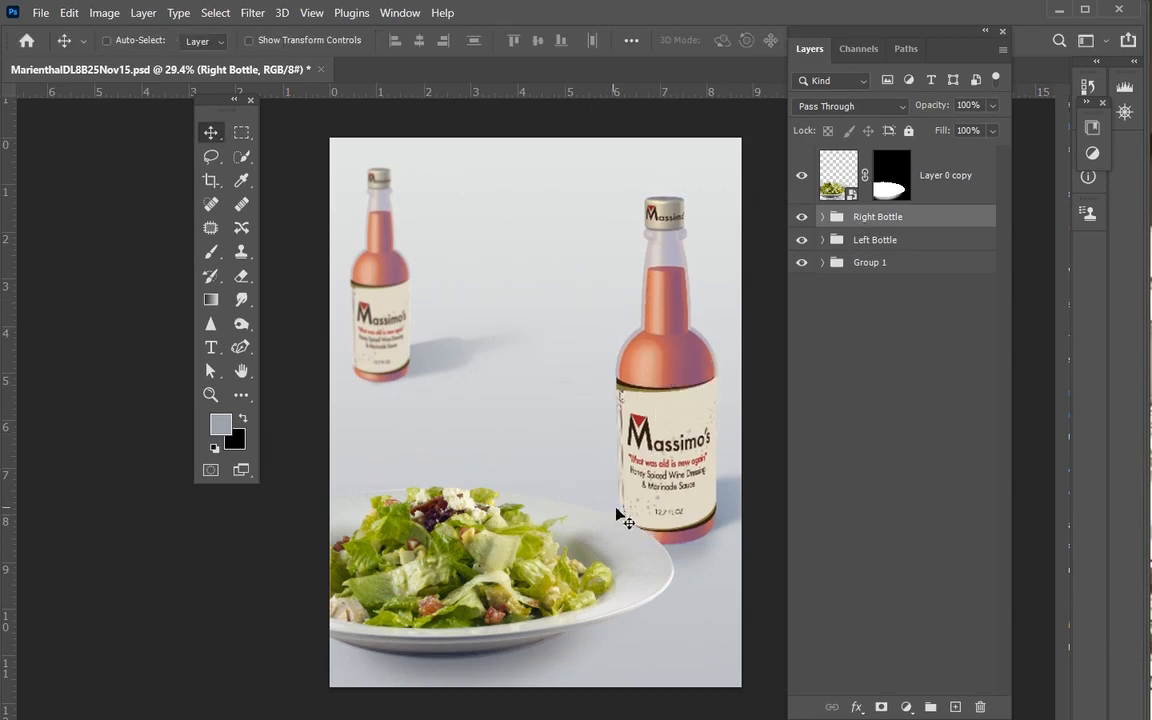
Fine-tune the Right Bottle group's position so the bottle's base tucks behind the salad plate's rim
key(z)
drag(560, 466, 643, 520)
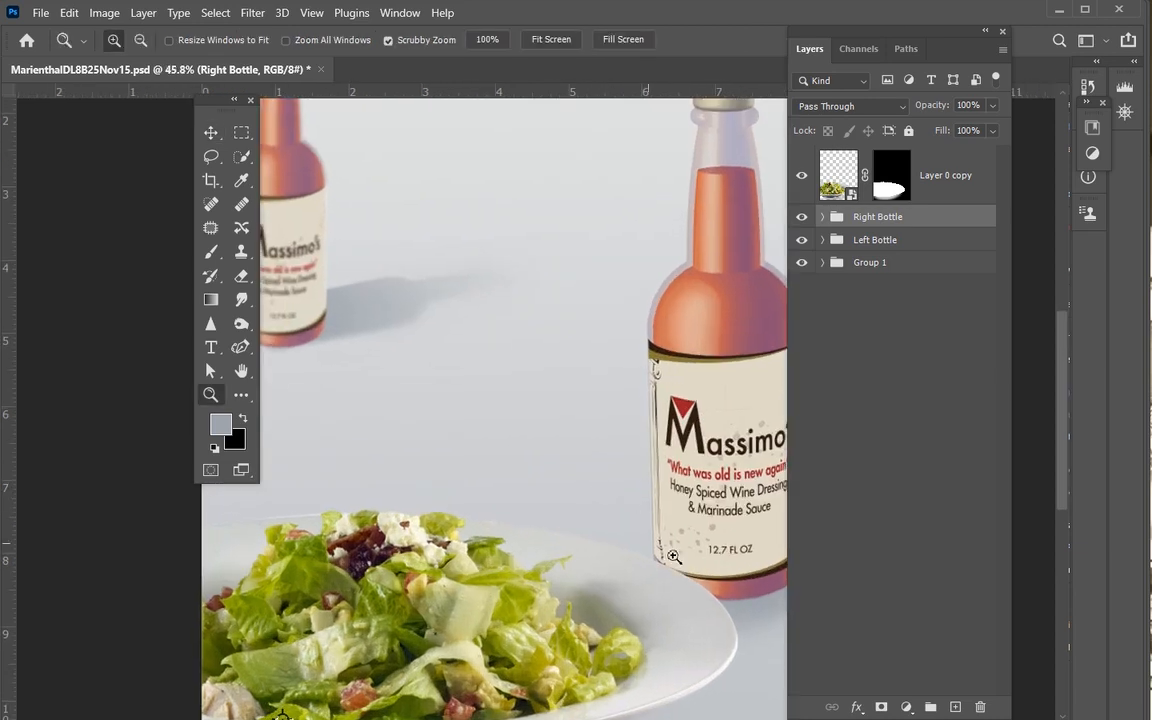
drag(563, 494, 491, 426)
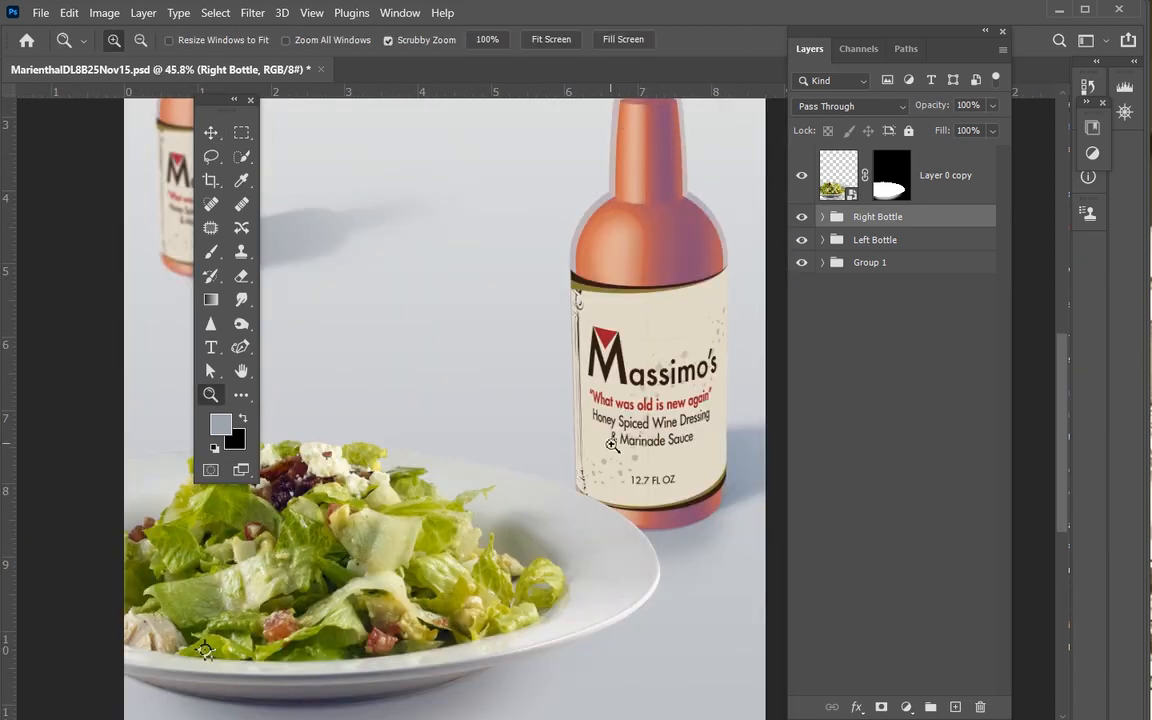
key(v)
drag(663, 470, 655, 453)
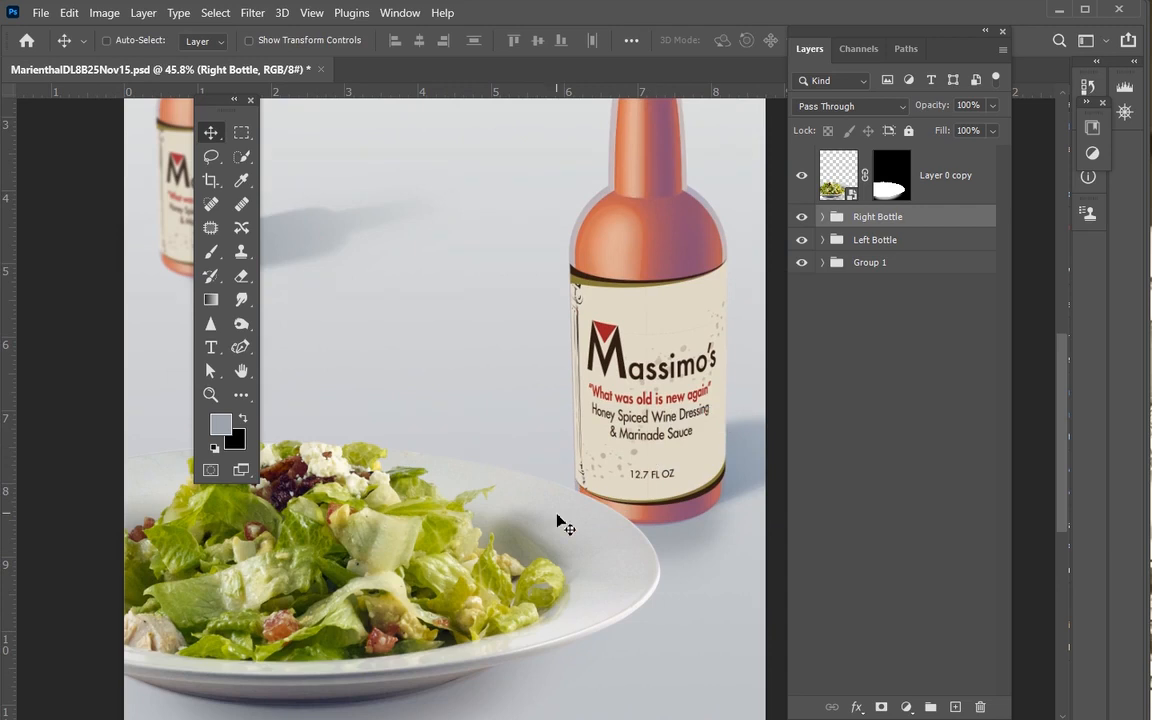
drag(589, 486, 616, 477)
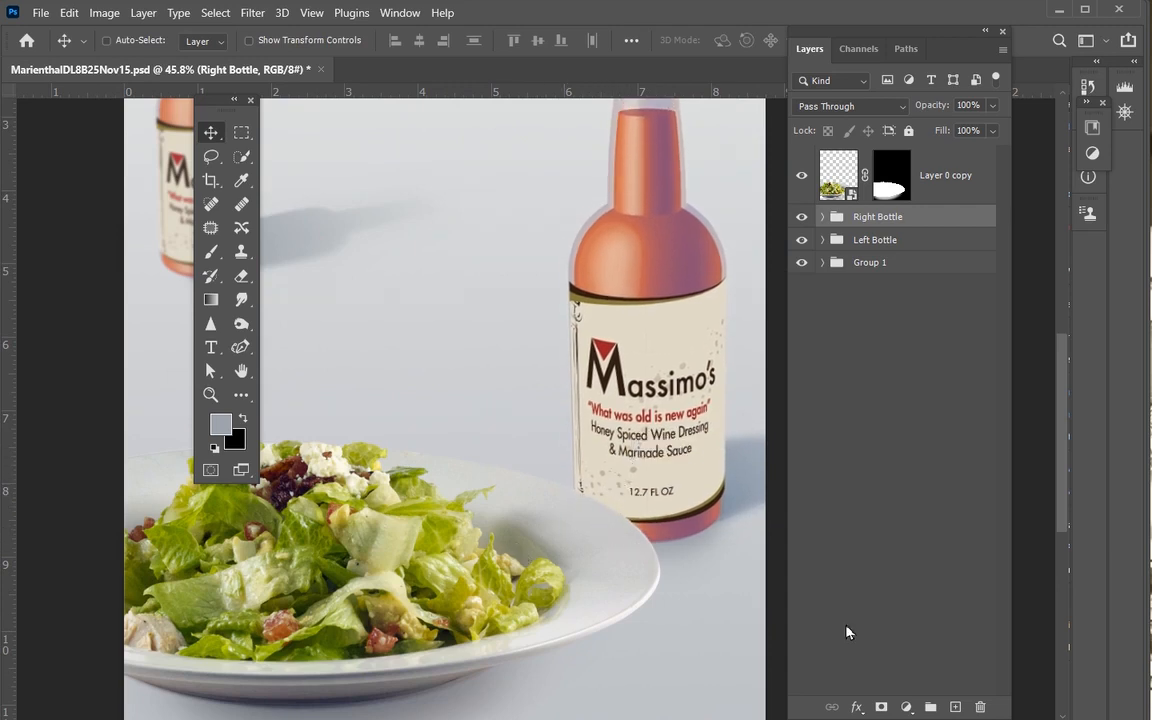
key(ctrl+minus)
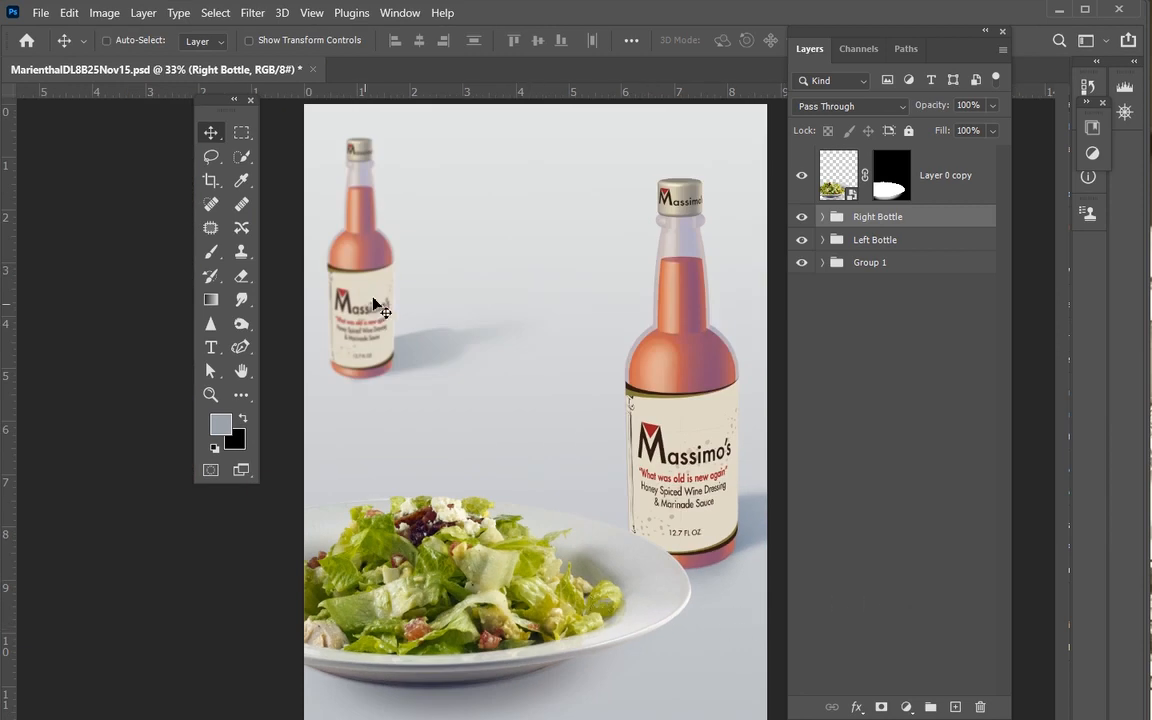
Check the bottle's placement in the InDesign layout, and move the Right Bottle group slightly up and left in Photoshop
drag(483, 22, 449, 150)
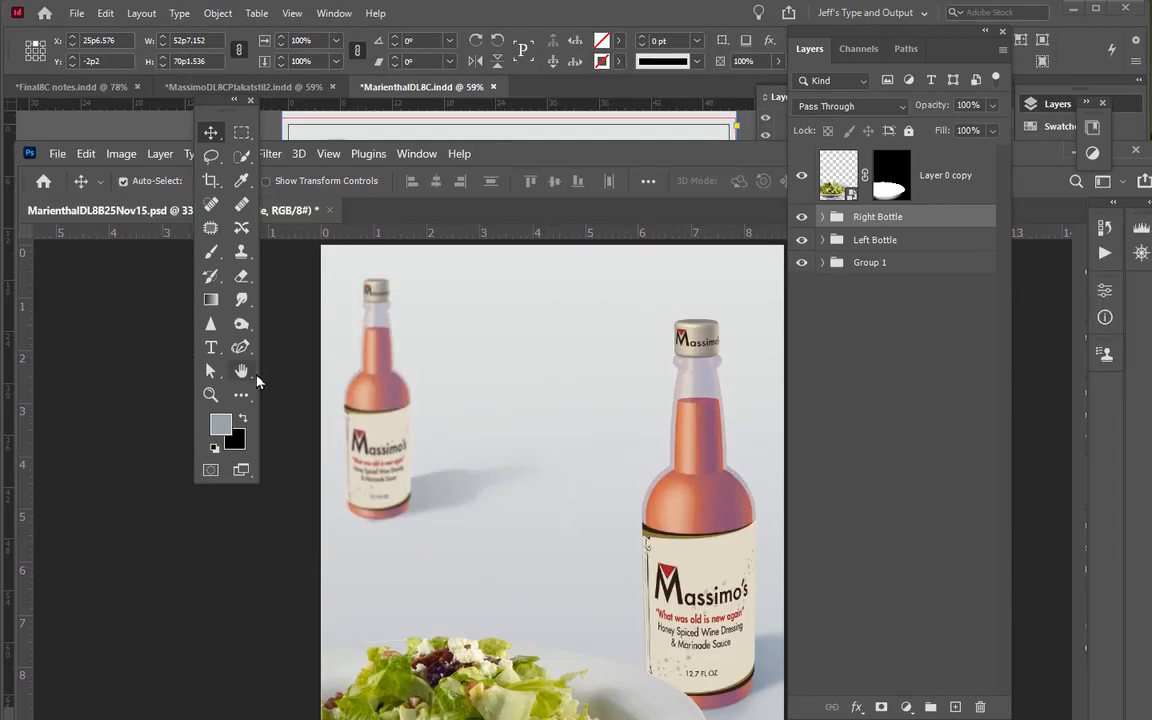
click(524, 16)
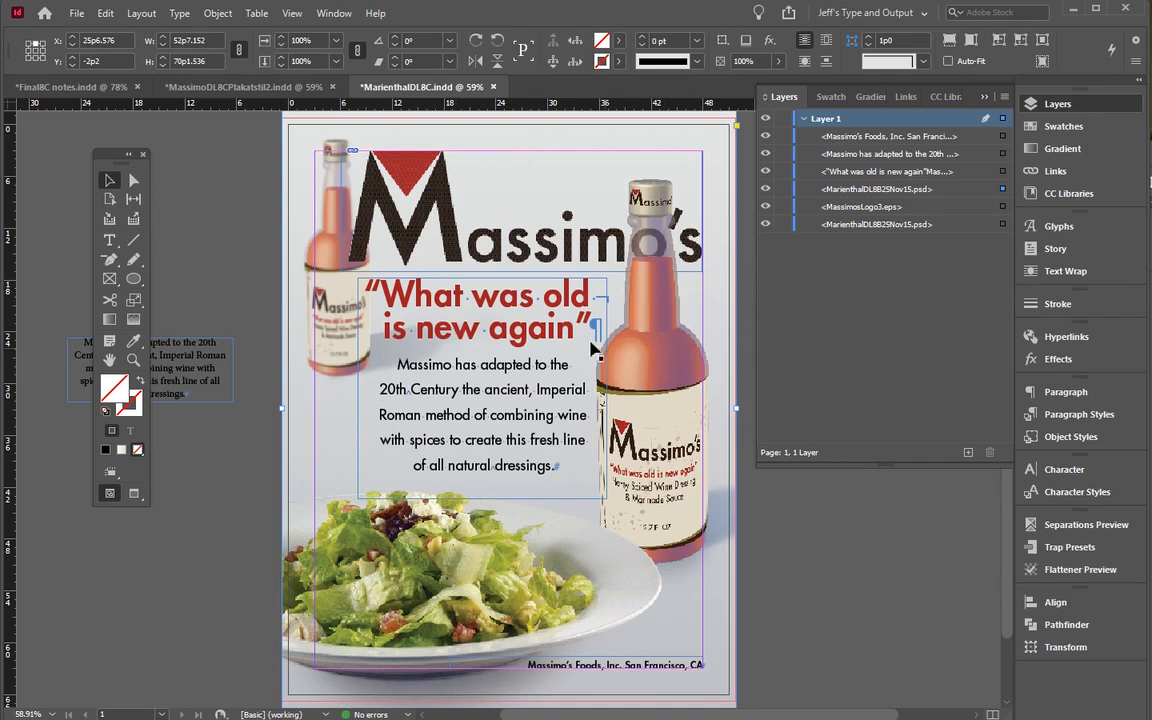
key(alt+Tab)
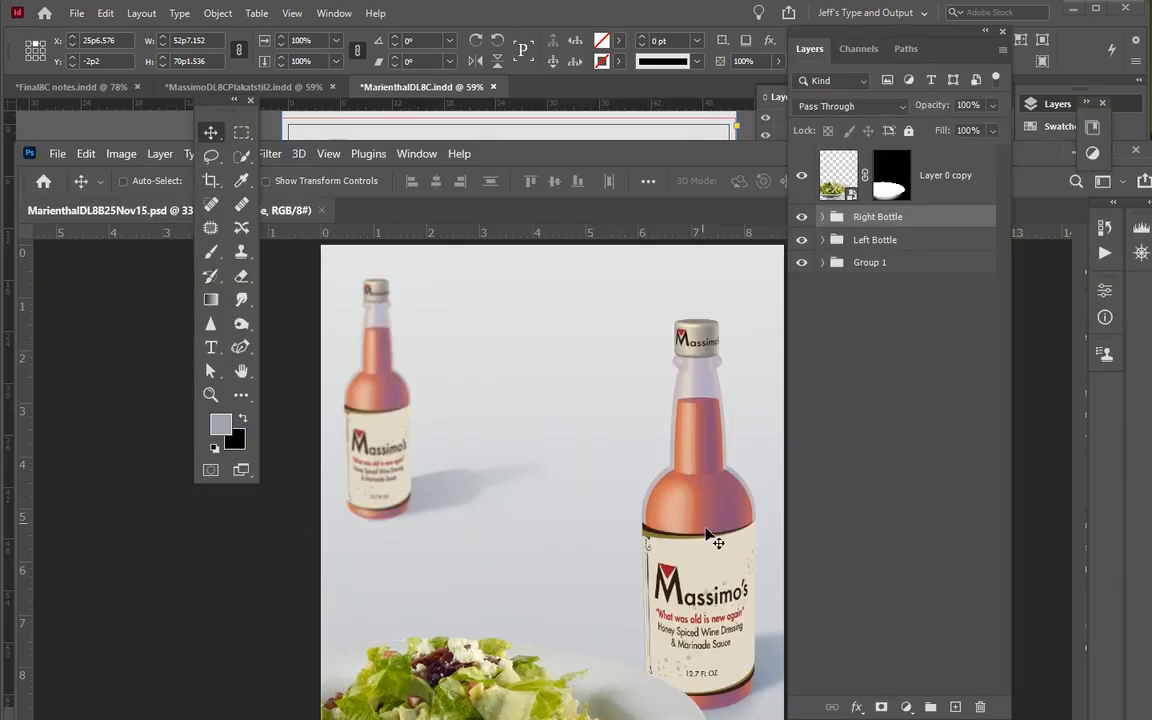
drag(705, 530, 689, 509)
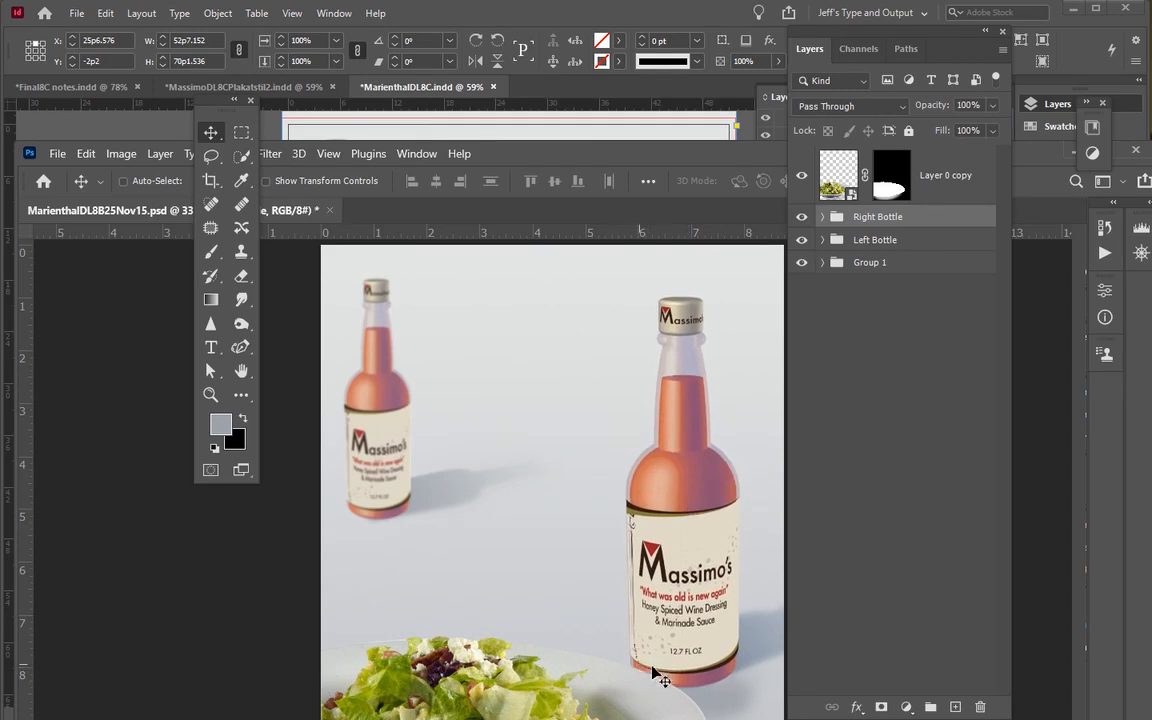
drag(485, 145, 480, 45)
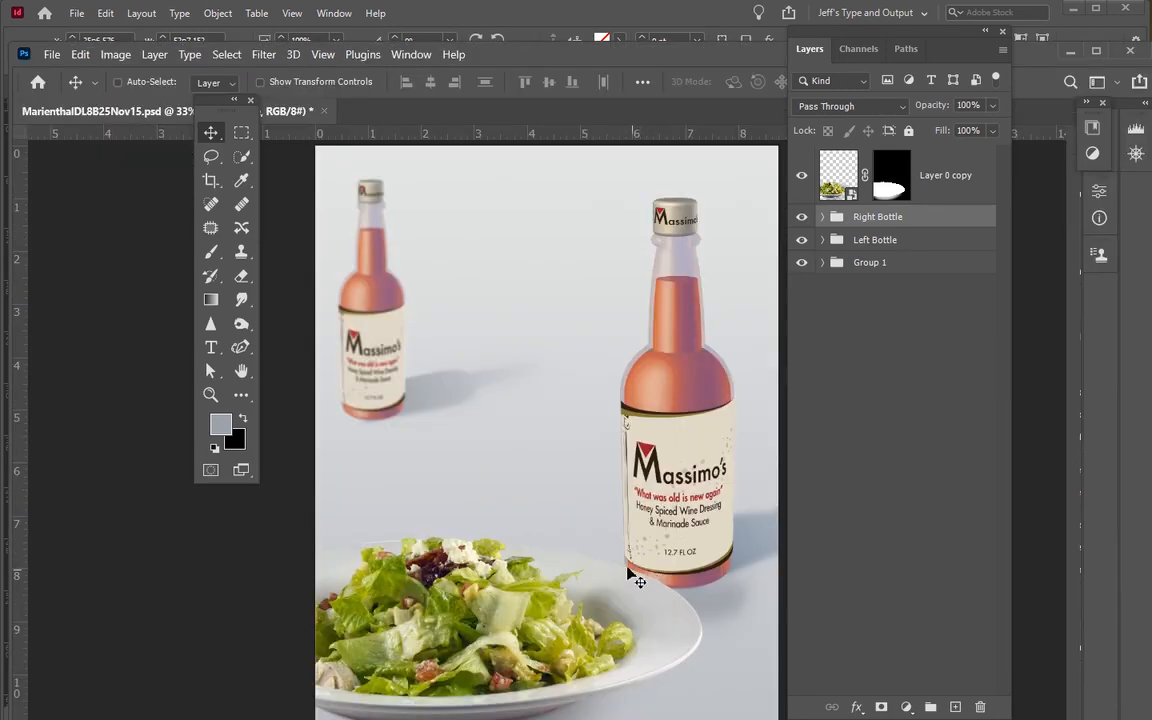
Save the Photoshop image and update all instances of the MarienthalDL8B25Nov15.psd link in the InDesign layout
drag(518, 64, 558, 388)
key(ctrl+s)
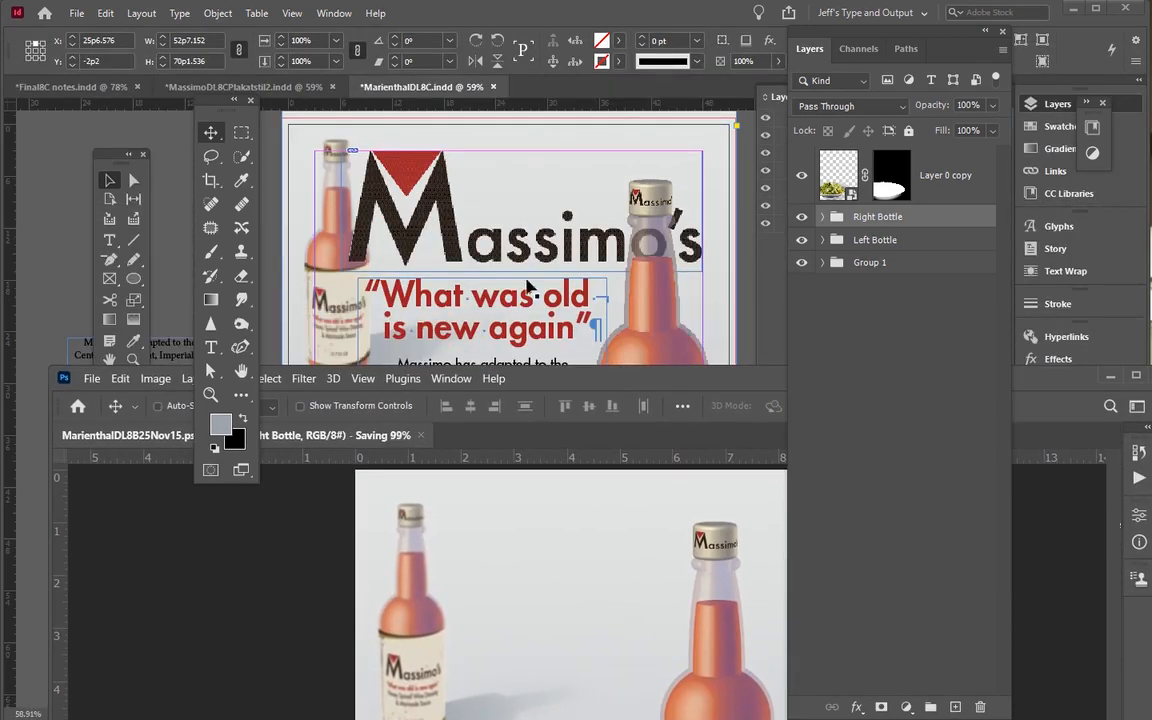
click(620, 157)
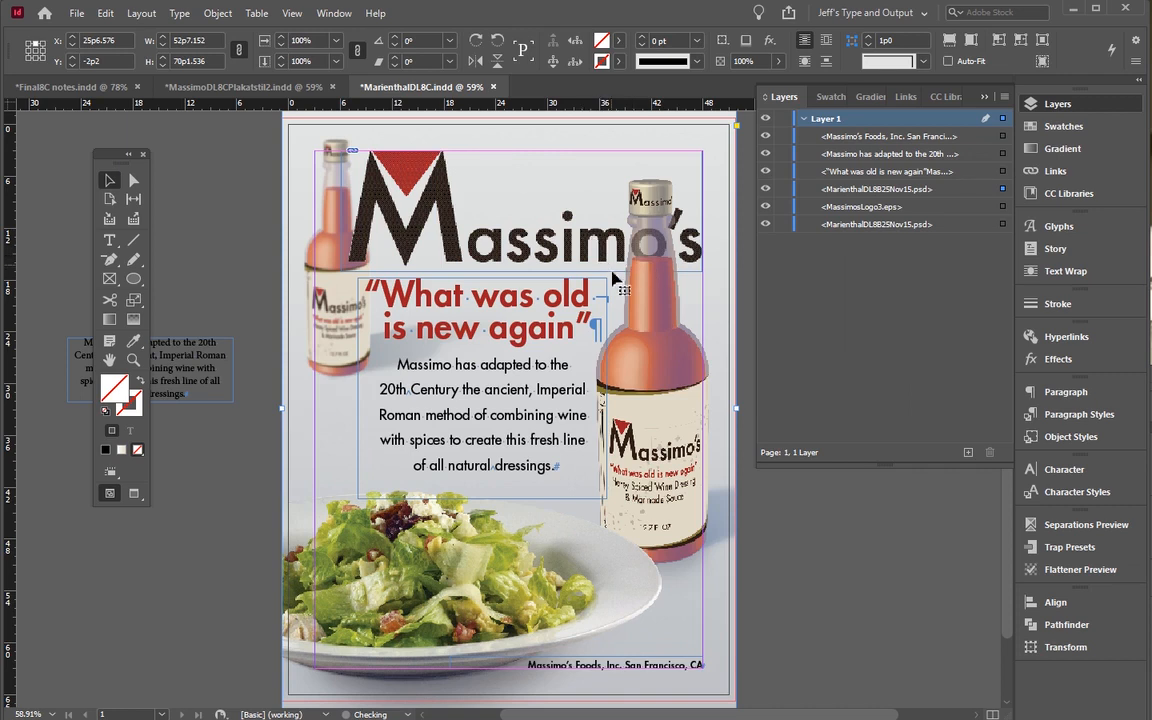
key(ctrl+shift+a)
key(ctrl+shift+d)
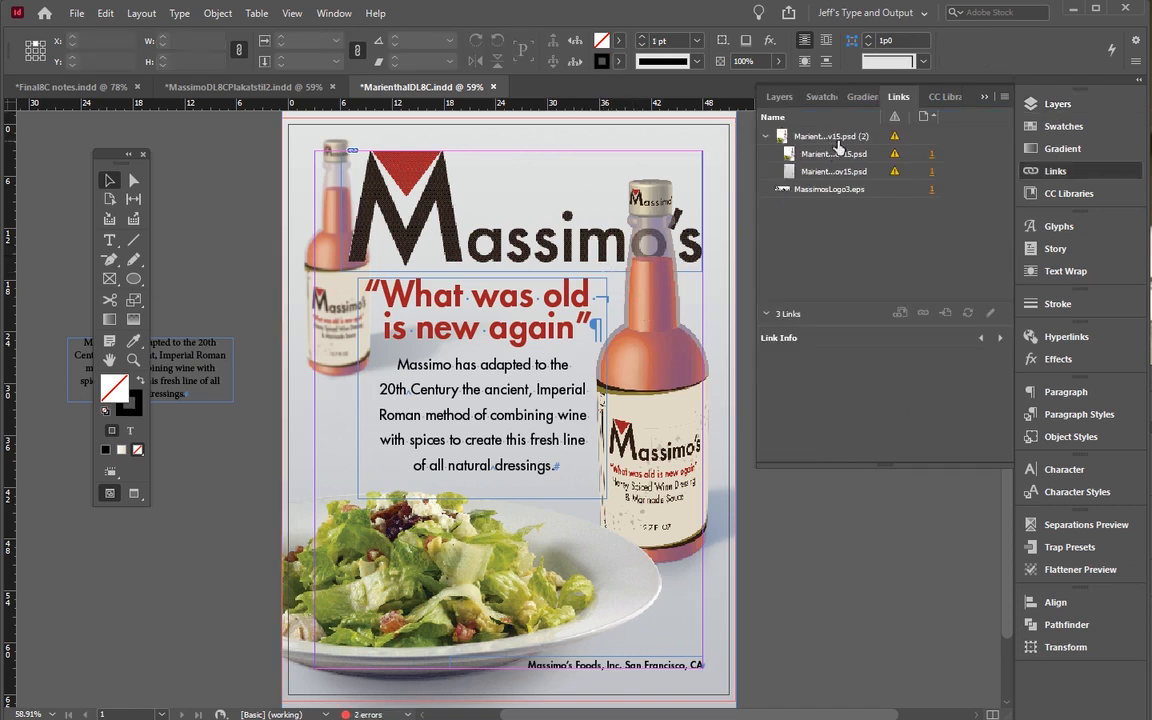
click(838, 139)
right_click(867, 146)
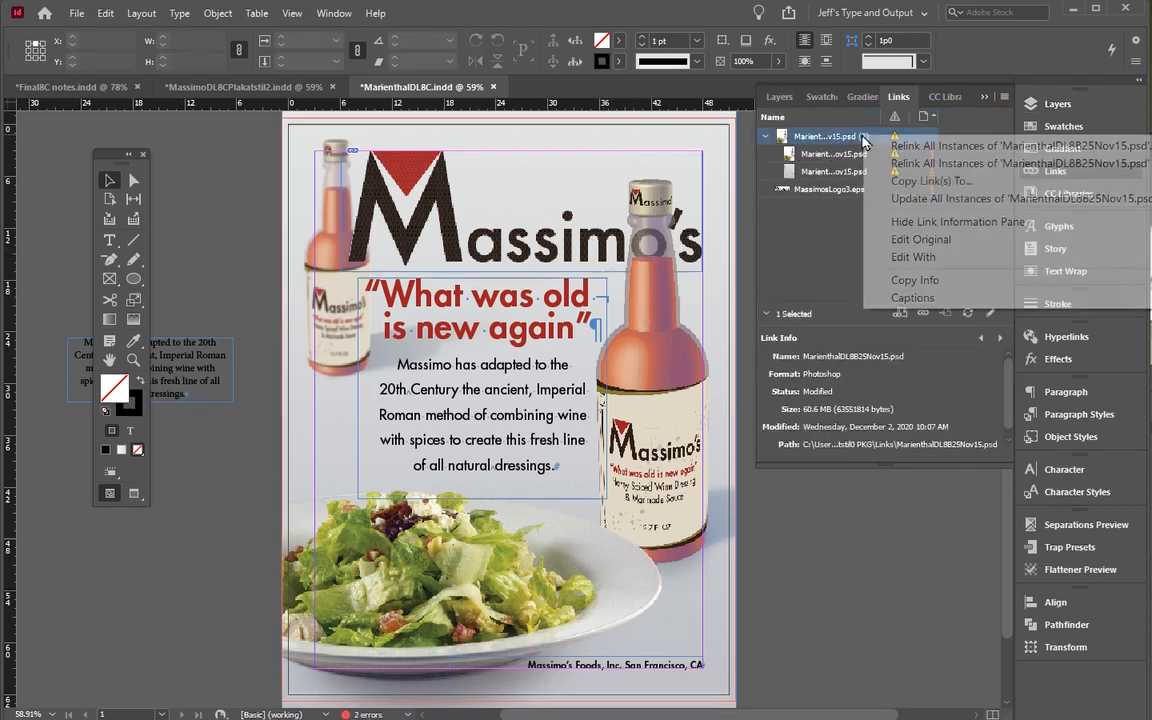
click(921, 199)
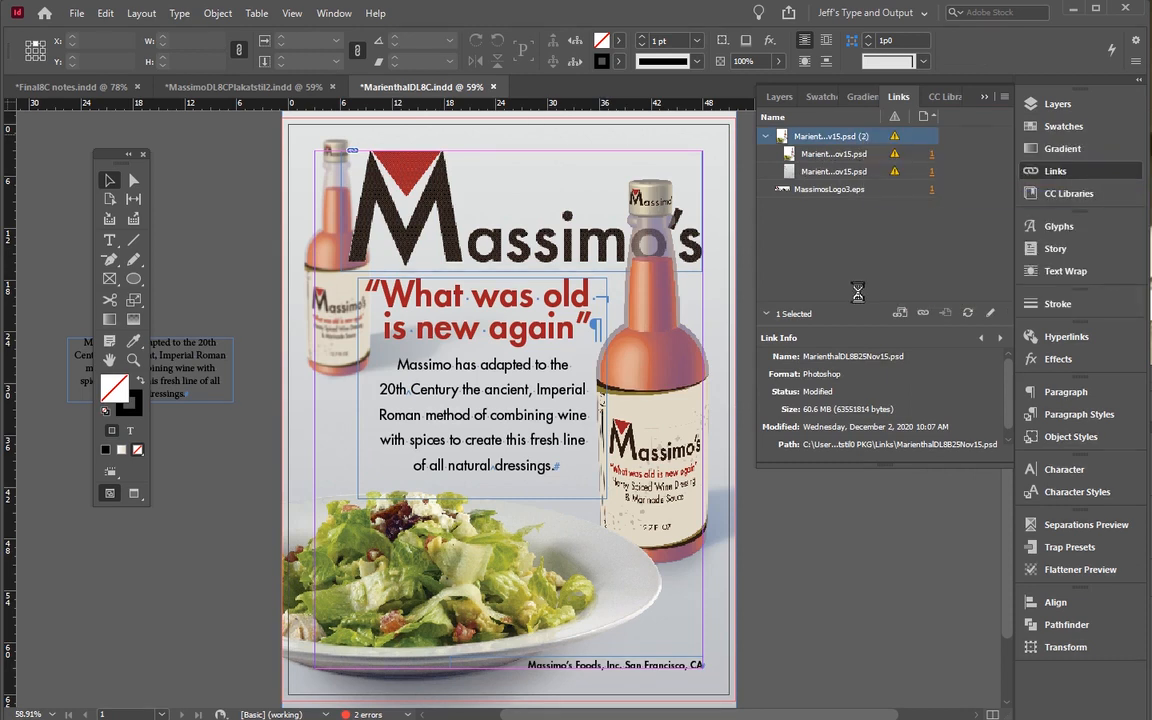
Switch to Photoshop and scale the Right Bottle group down to about 96% with Free Transform
key(alt+Tab)
drag(435, 51, 491, 78)
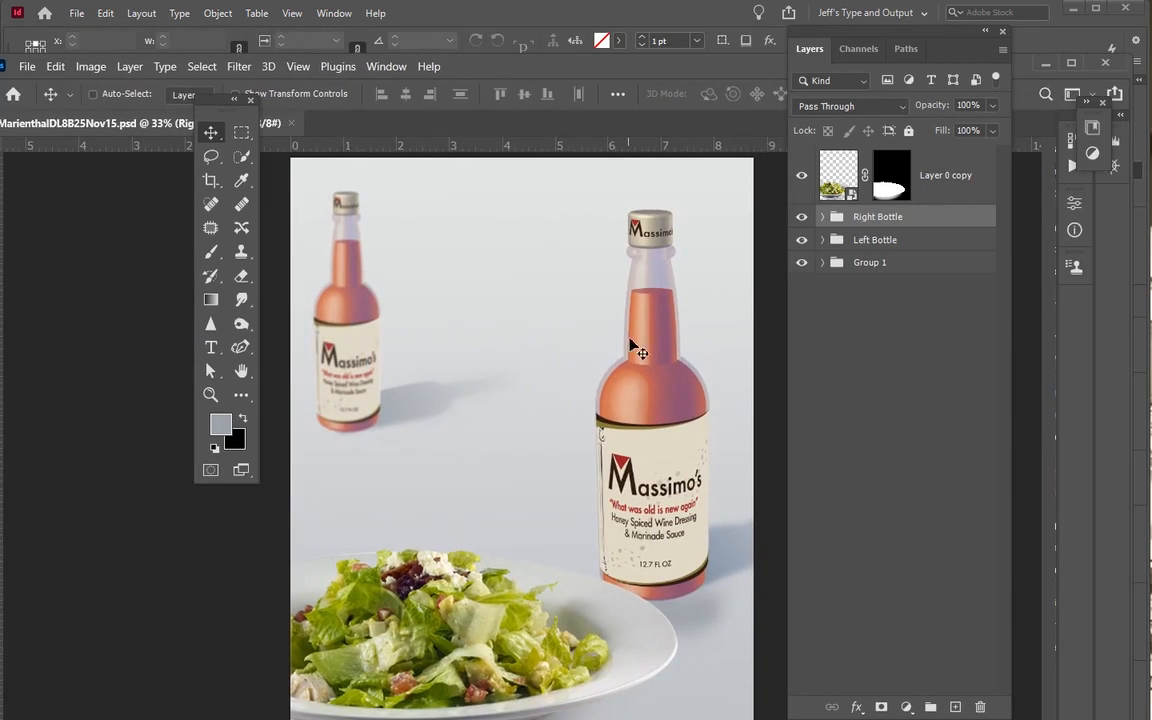
key(ctrl+t)
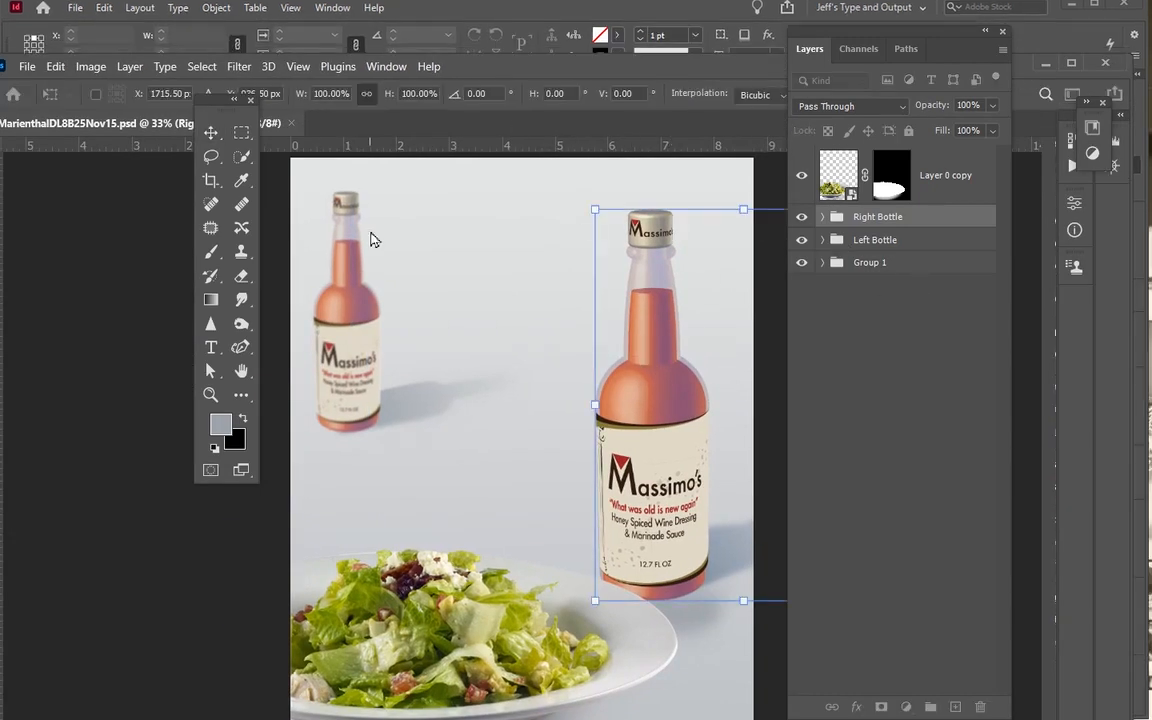
drag(594, 210, 608, 225)
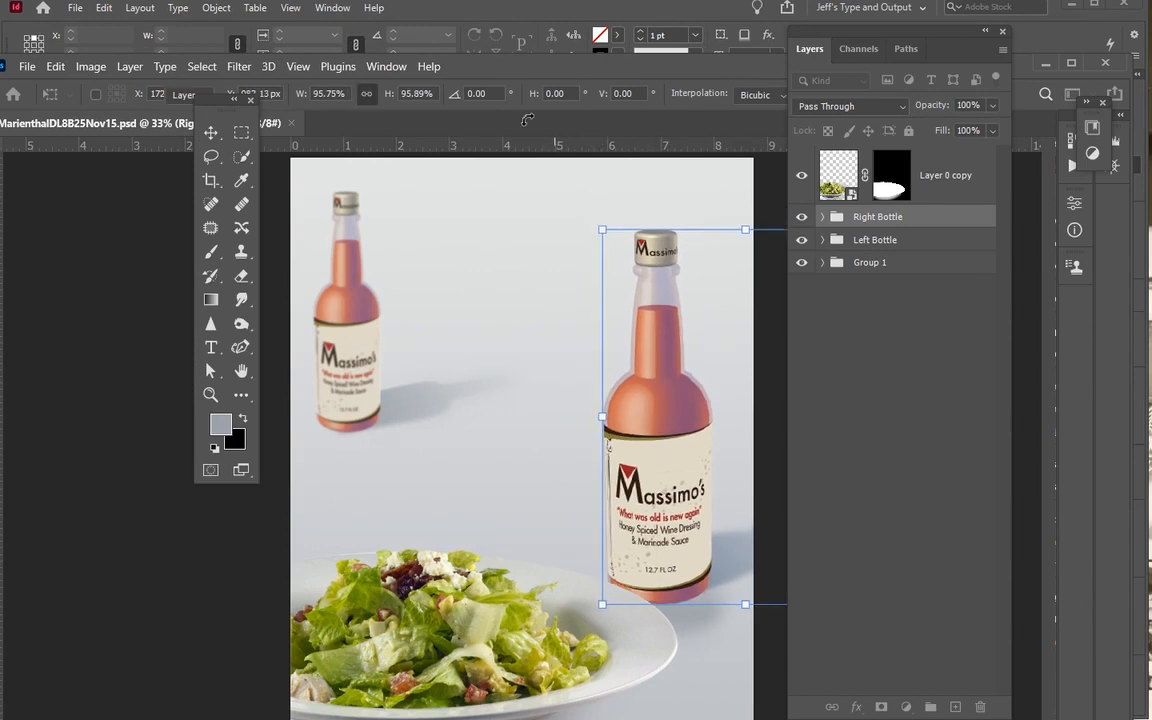
key(Escape)
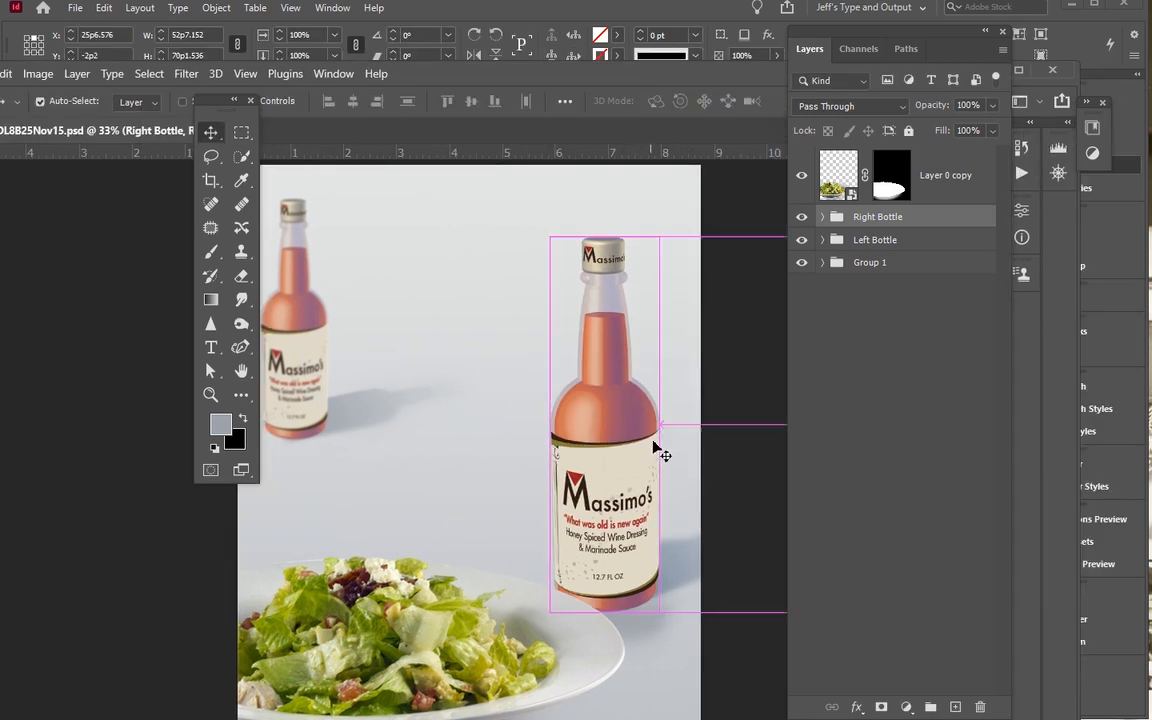
Scale the Right Bottle group up to about 107% with Free Transform and shift it slightly down and right
key(ctrl+t)
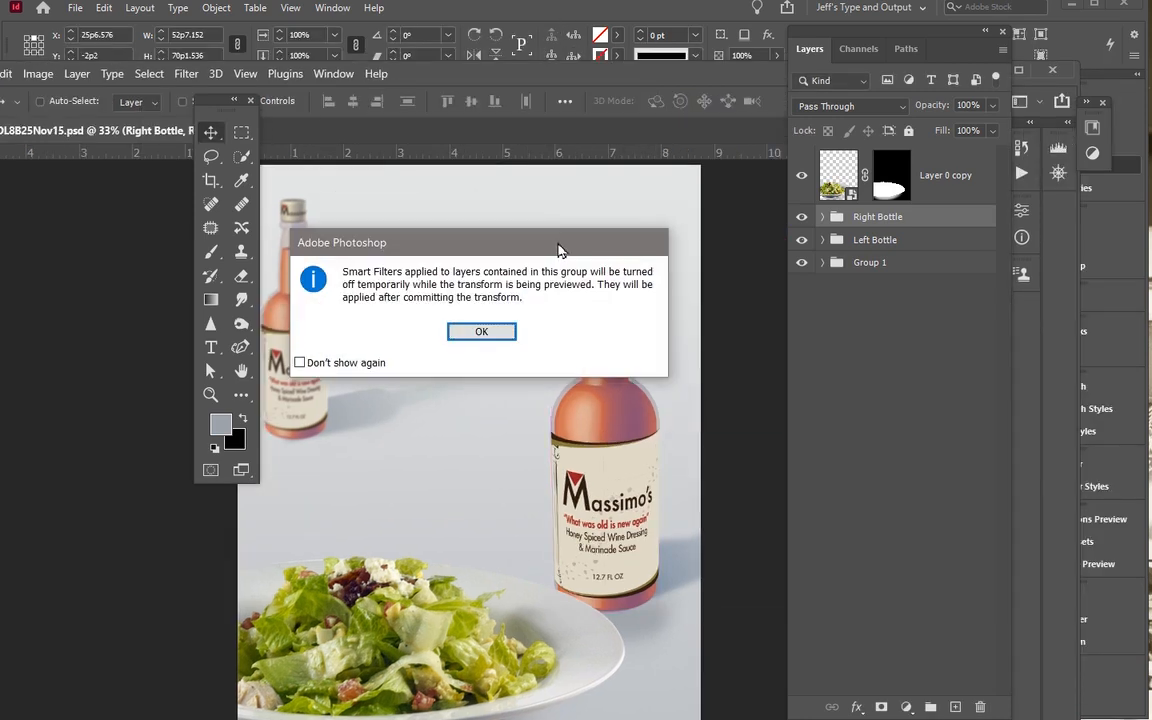
click(456, 333)
drag(546, 239, 527, 213)
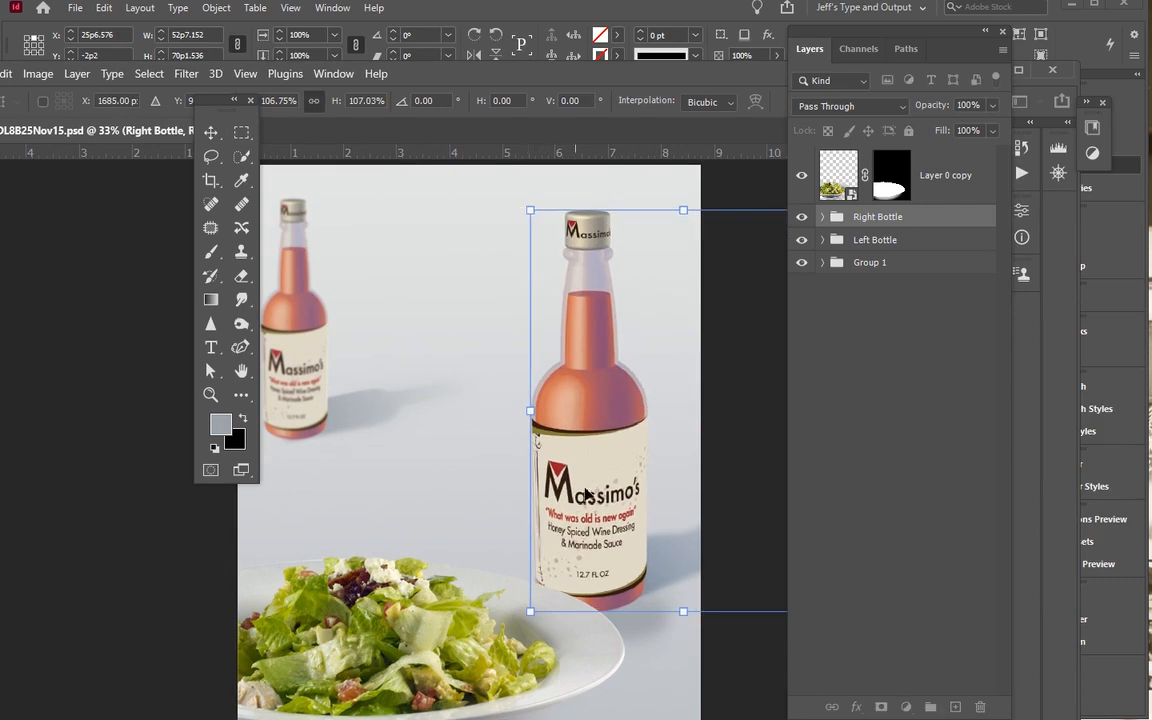
drag(590, 507, 601, 525)
key(Return)
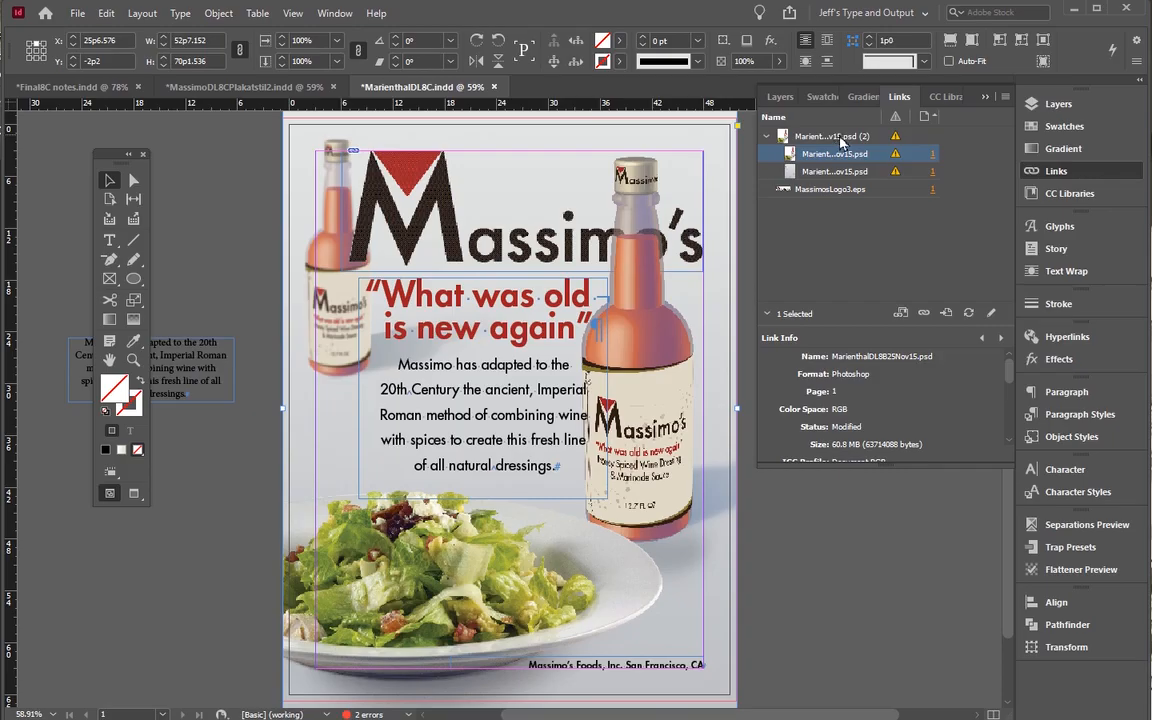
Update both instances of the MarienthalDL8B25Nov15.psd link in the InDesign layout
right_click(839, 136)
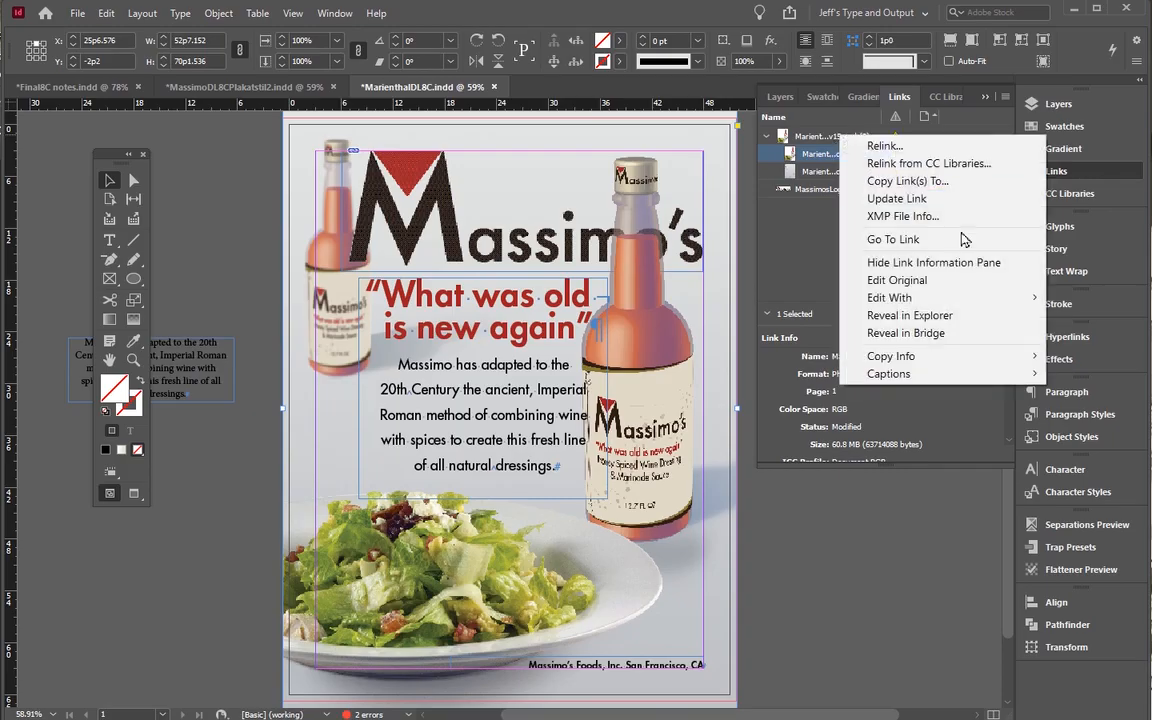
click(900, 199)
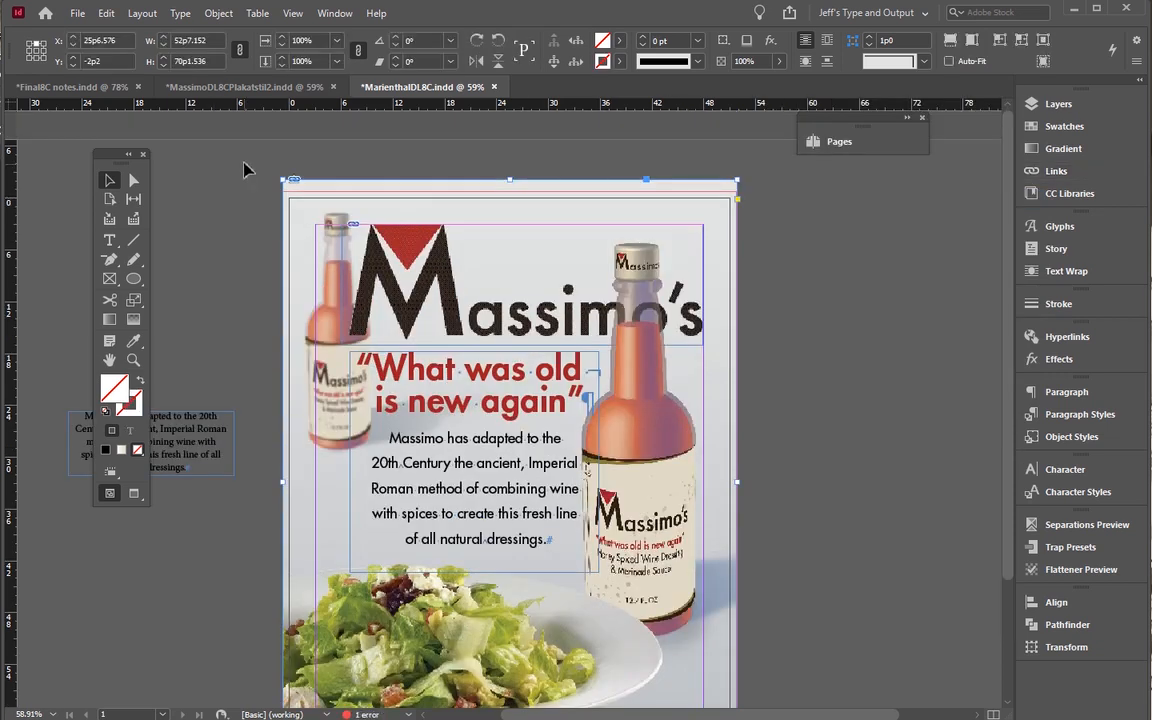
Nudge the poster's placed background image down to a Y position of about -1p2 and deselect it
drag(272, 155, 278, 193)
scroll(272, 192, down, 2)
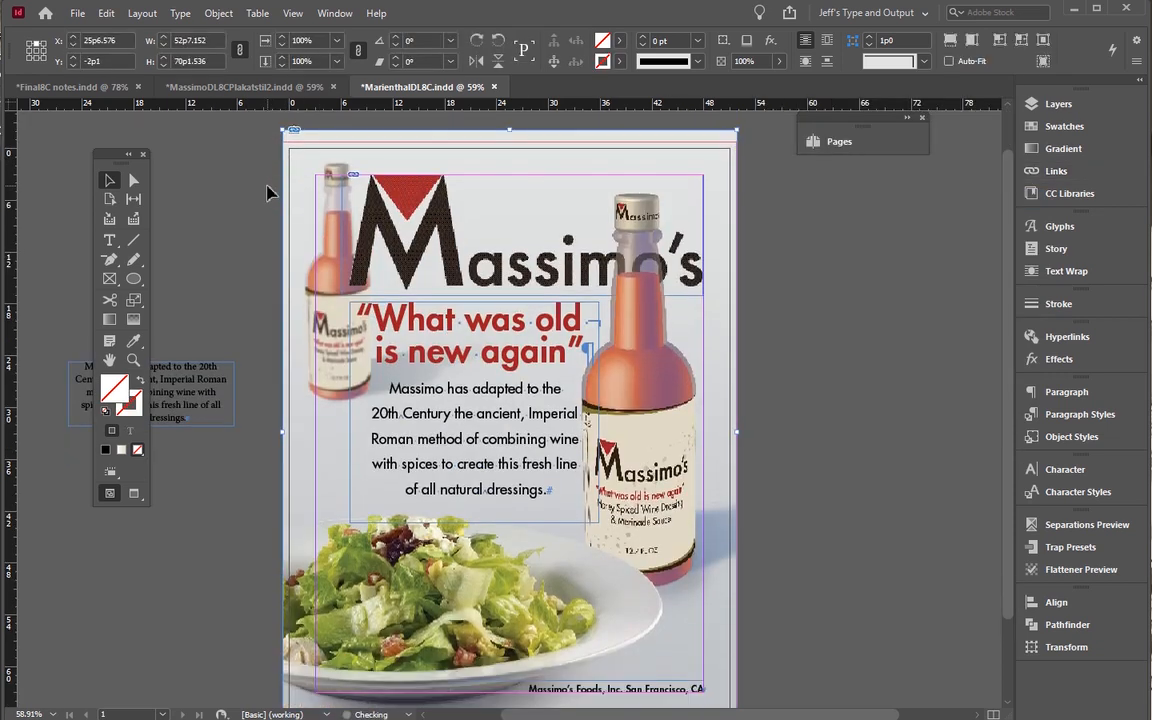
key(Down)
key(Down)
key(Down)
key(Down)
key(Down)
key(Down)
key(Down)
key(Down)
key(Down)
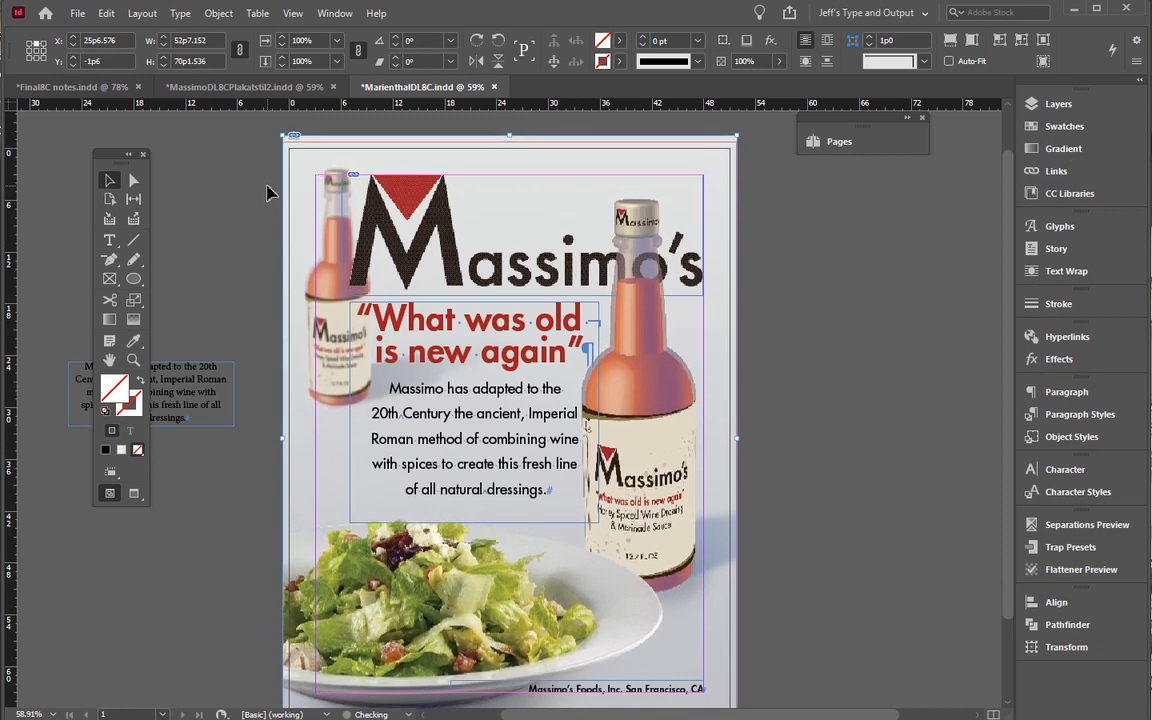
key(Down)
key(Down)
key(Down)
key(Down)
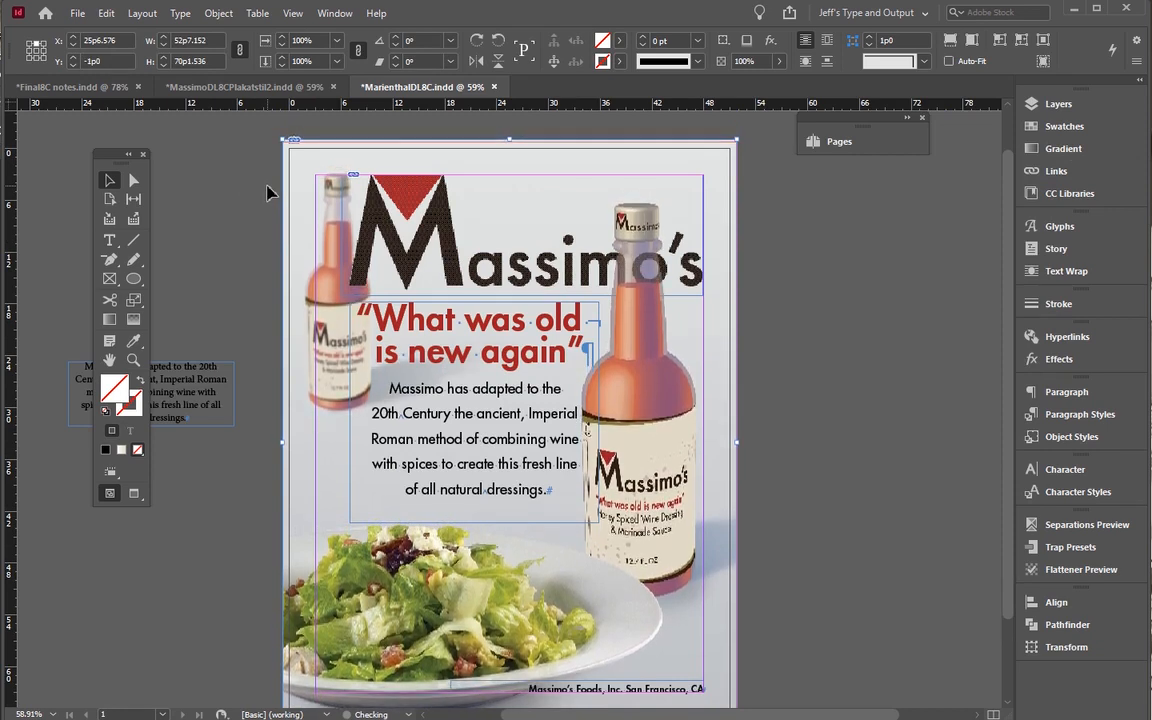
click(250, 180)
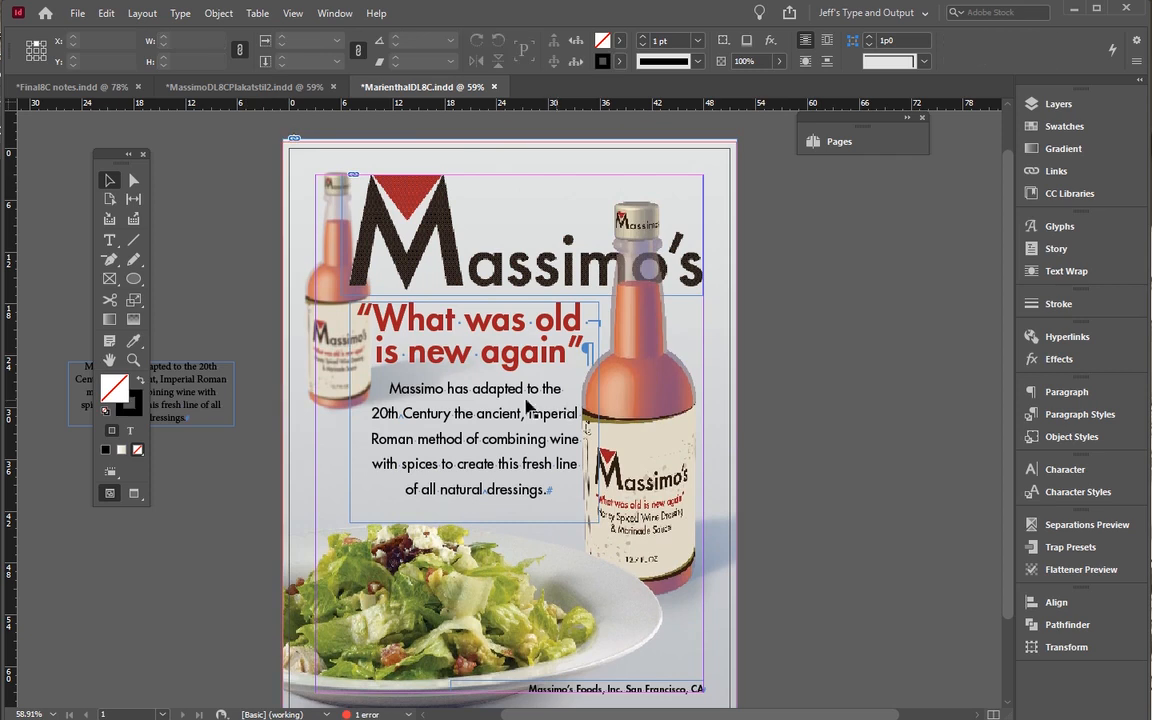
Open the placed bottle image from the layout for editing in Photoshop
click(481, 404)
click(649, 439)
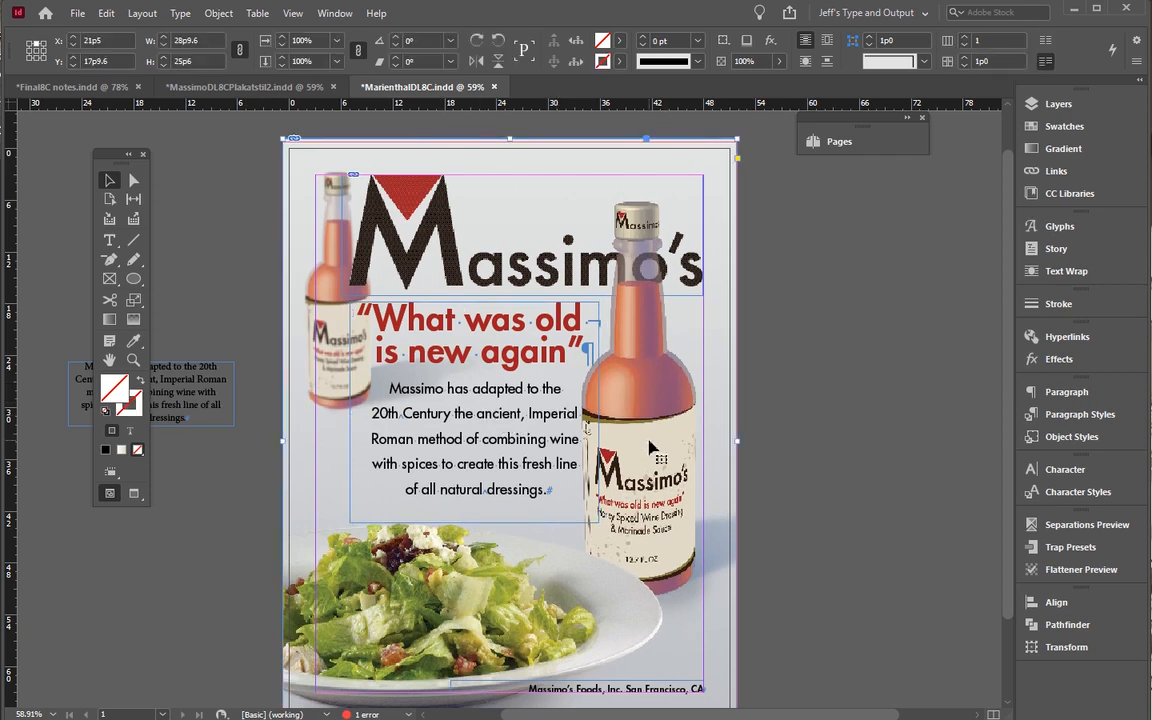
right_click(650, 440)
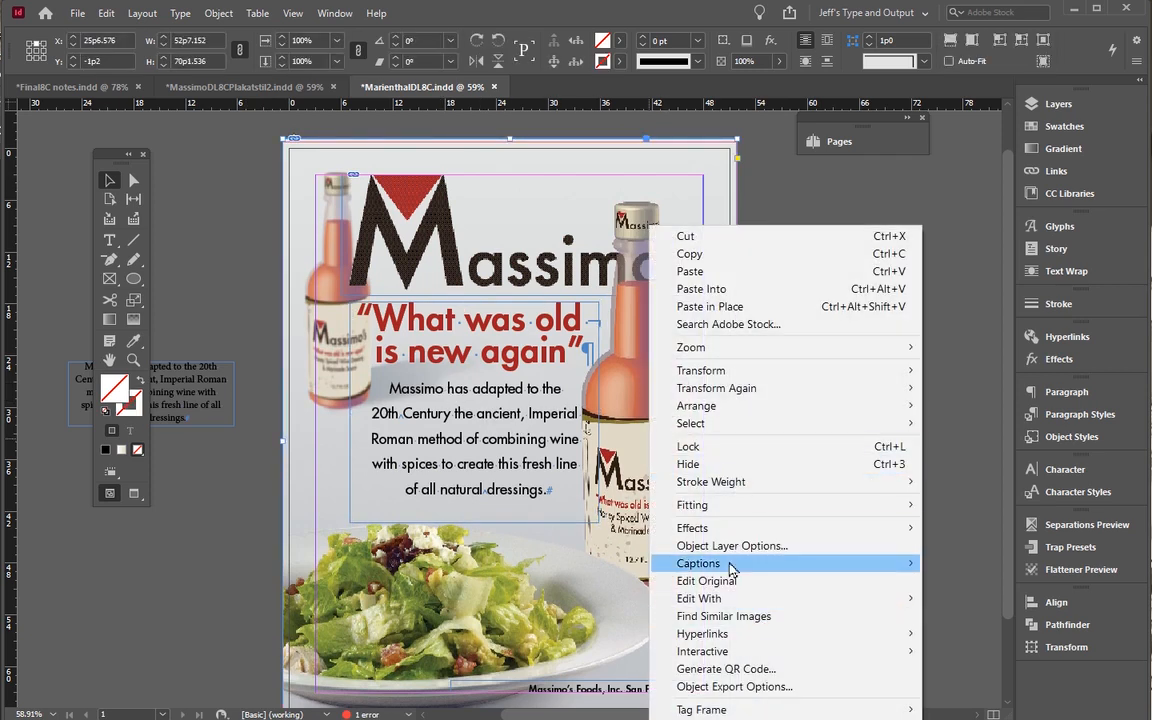
click(733, 583)
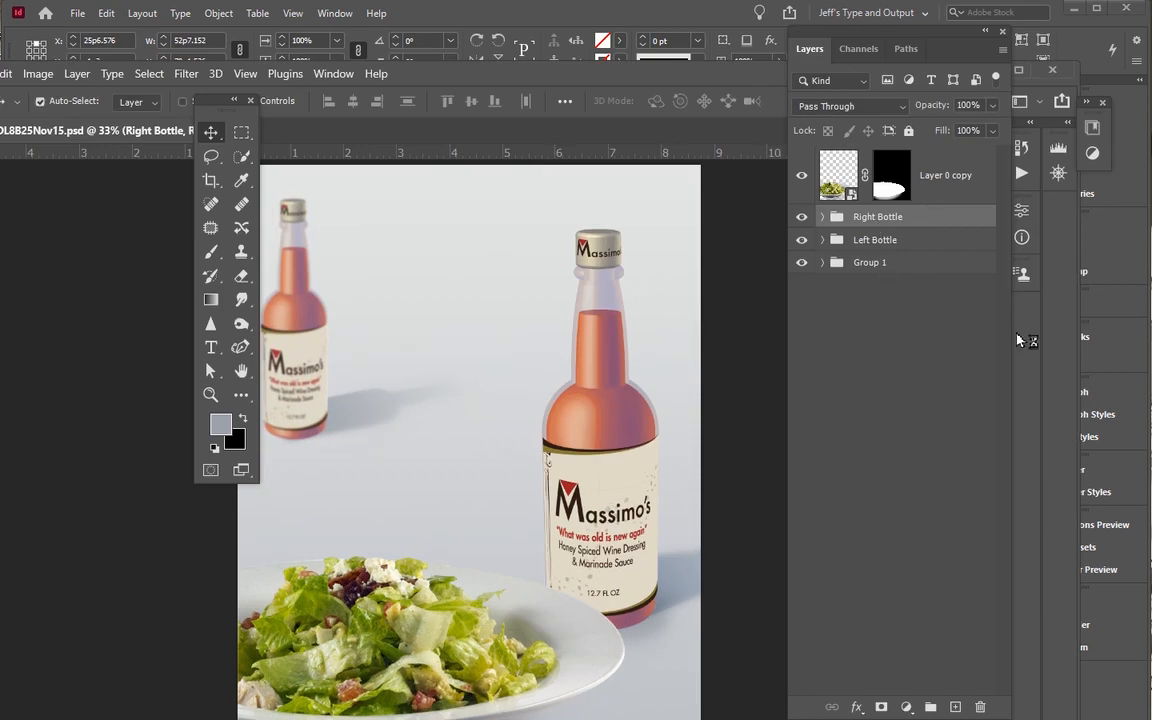
Move the Right Bottle group slightly right and up with Free Transform, and save the image with the transformation applied
key(ctrl+t)
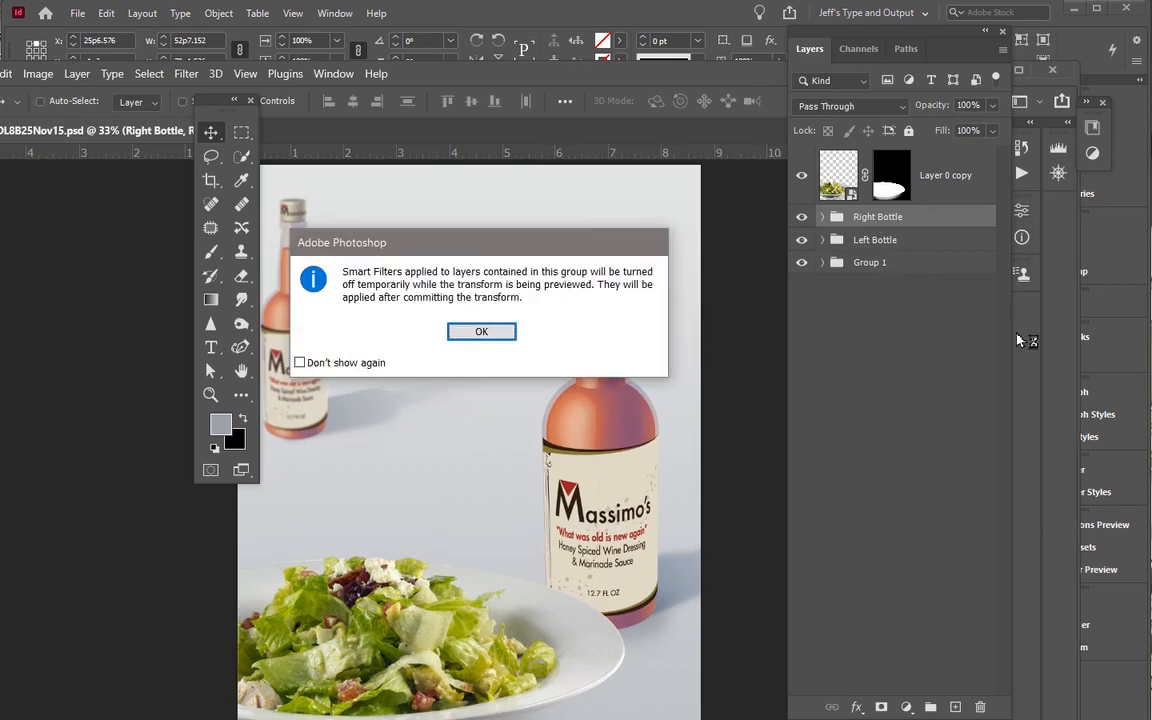
click(482, 332)
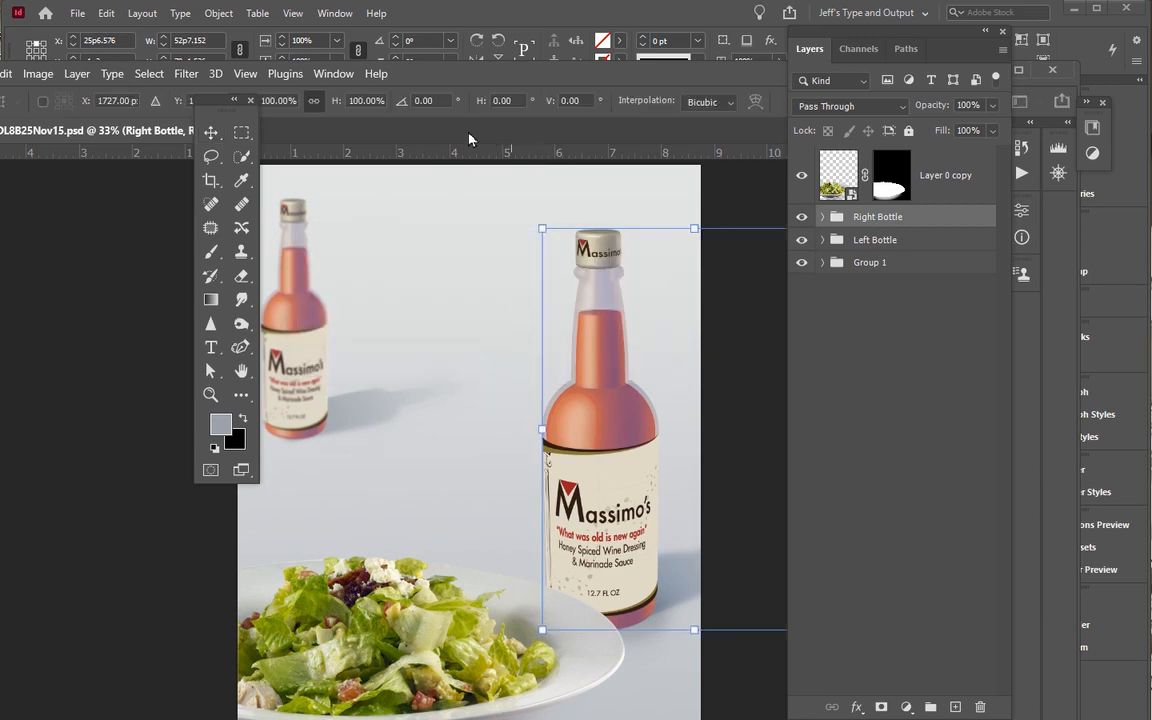
drag(521, 78, 461, 401)
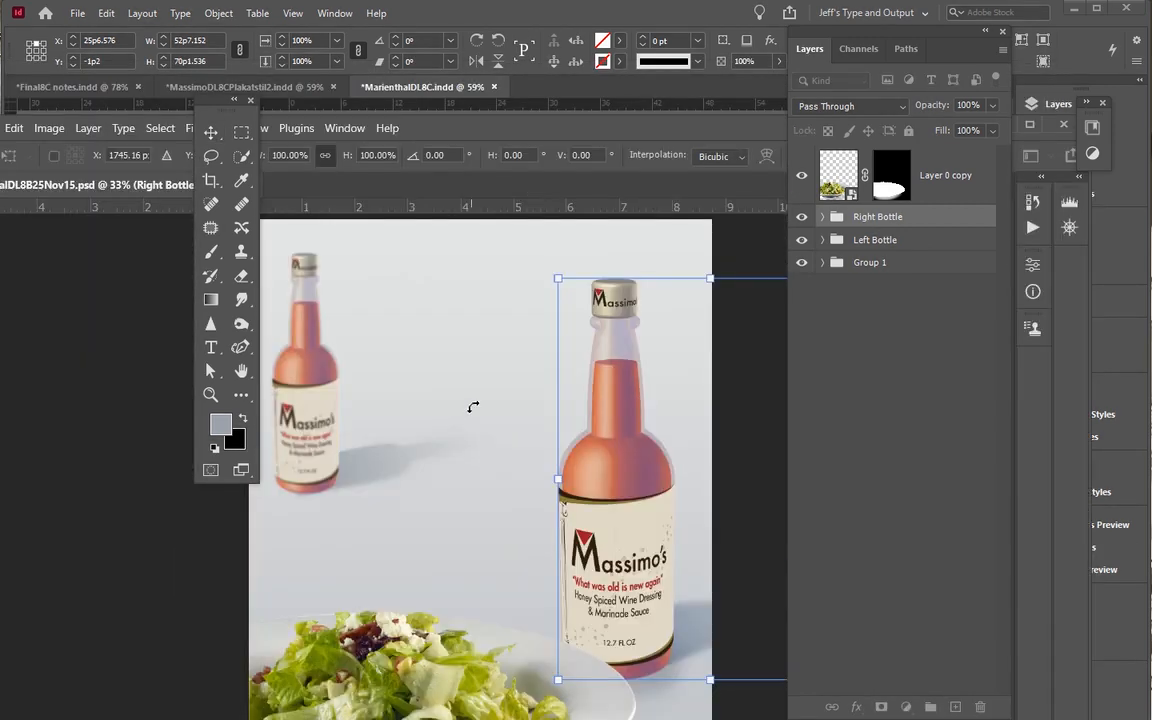
key(ctrl+s)
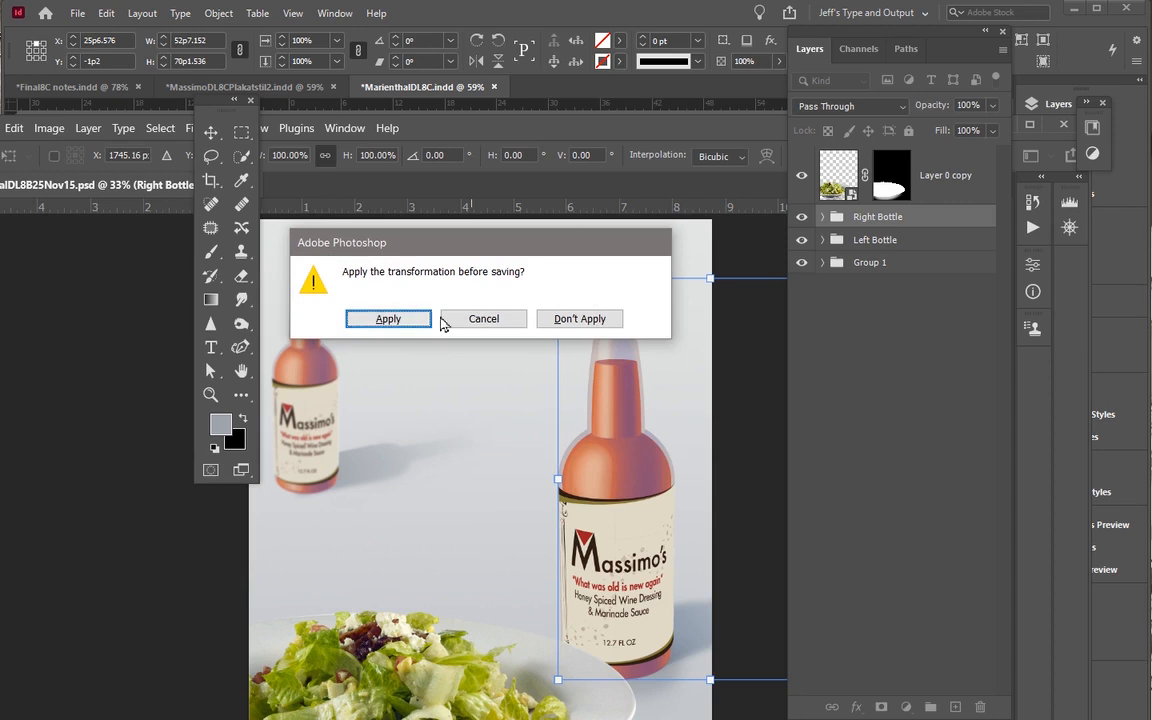
click(388, 319)
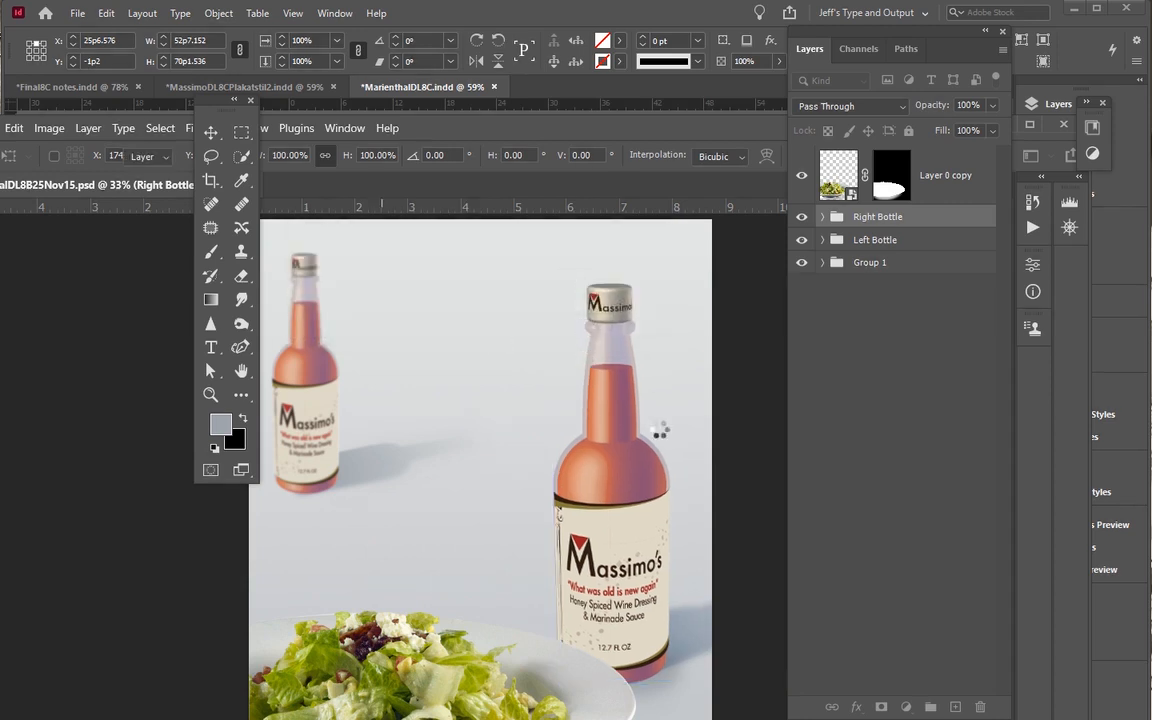
Switch to InDesign, nudge the tagline and body text frame slightly right and up, and save the document
drag(465, 126, 515, 526)
click(722, 166)
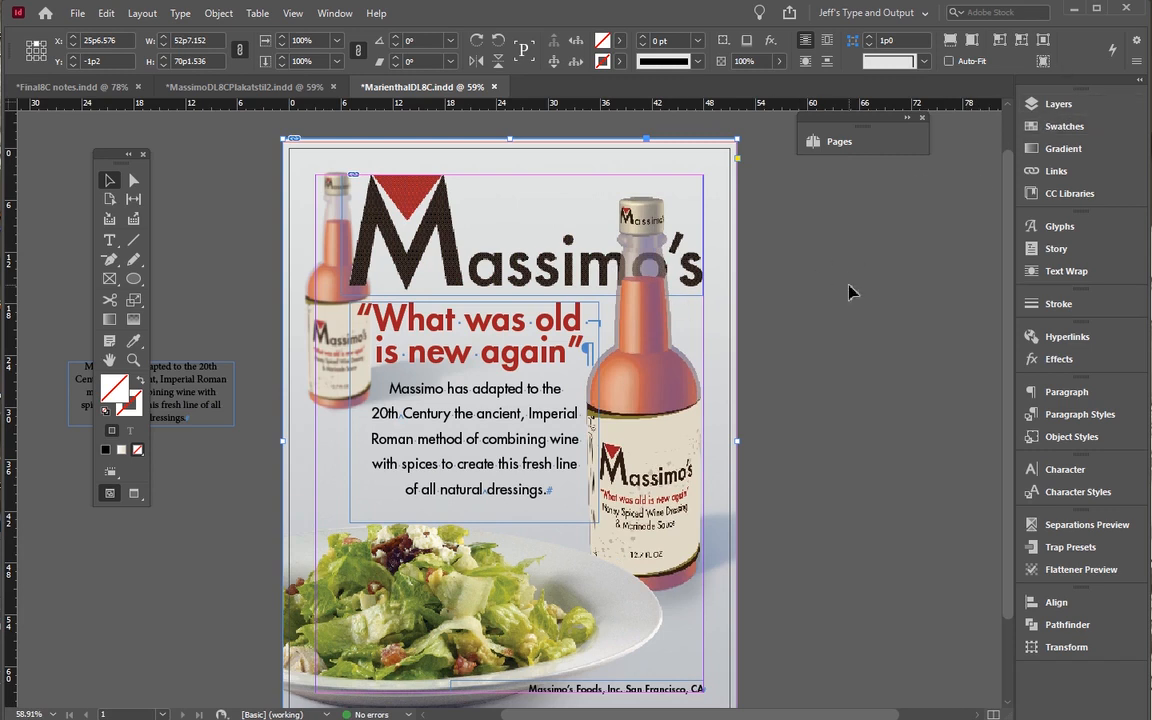
click(452, 352)
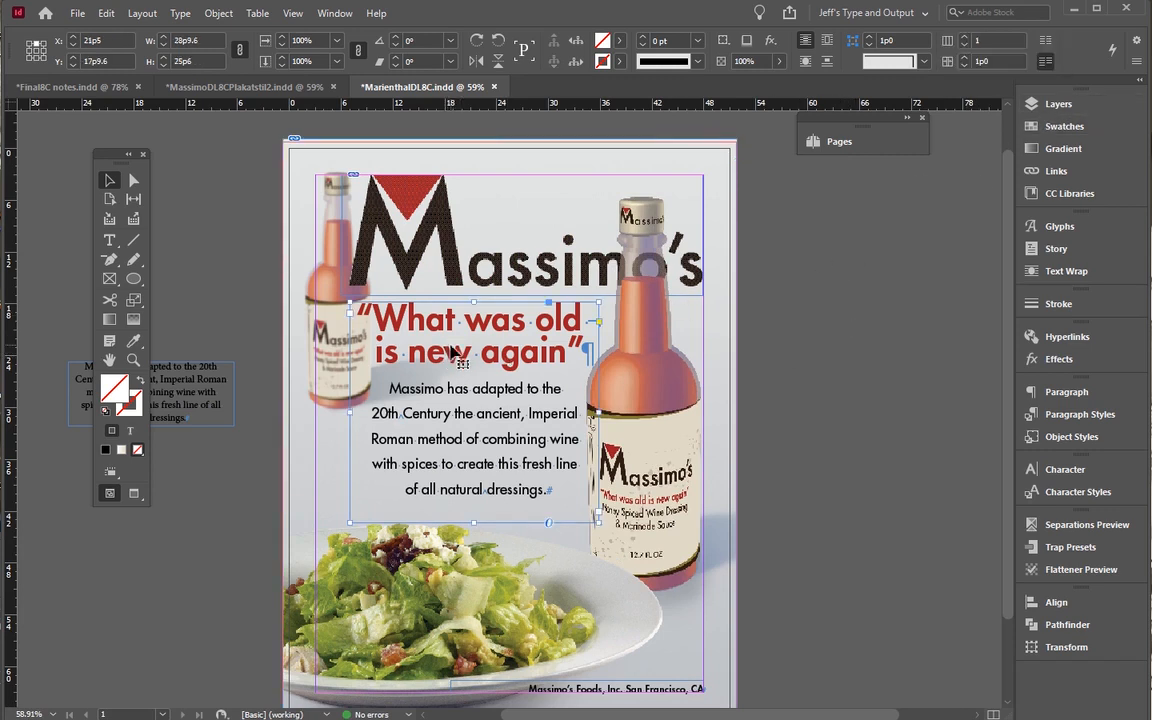
click(297, 243)
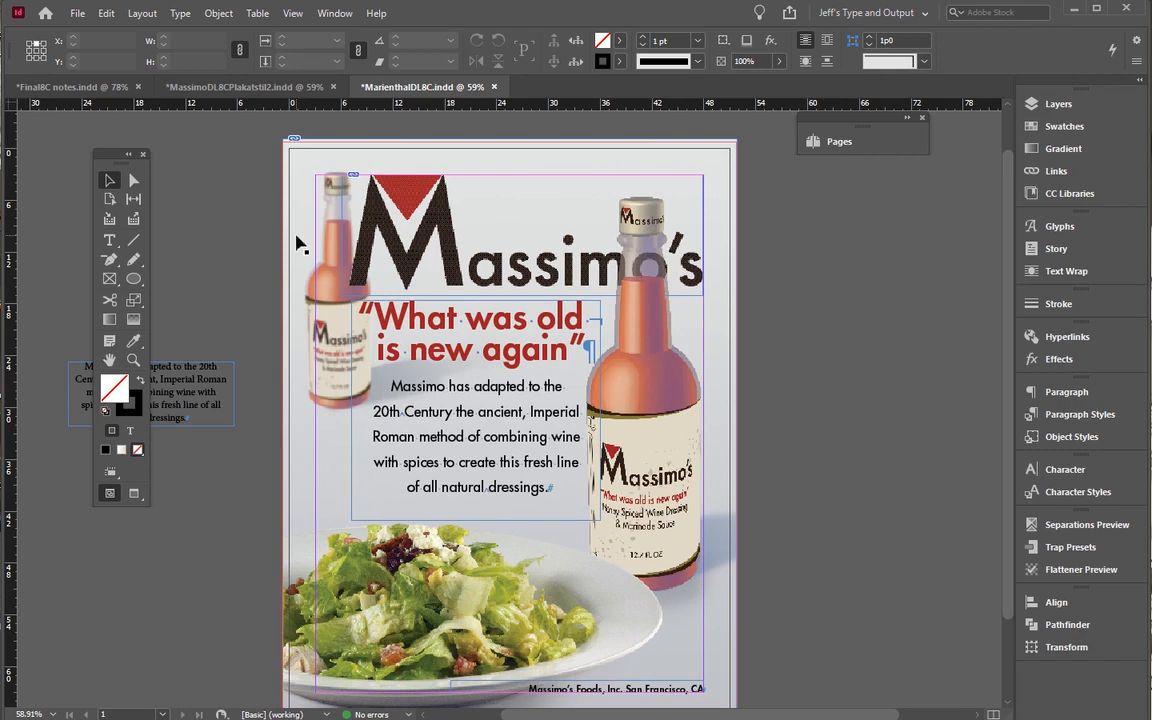
key(ctrl+s)
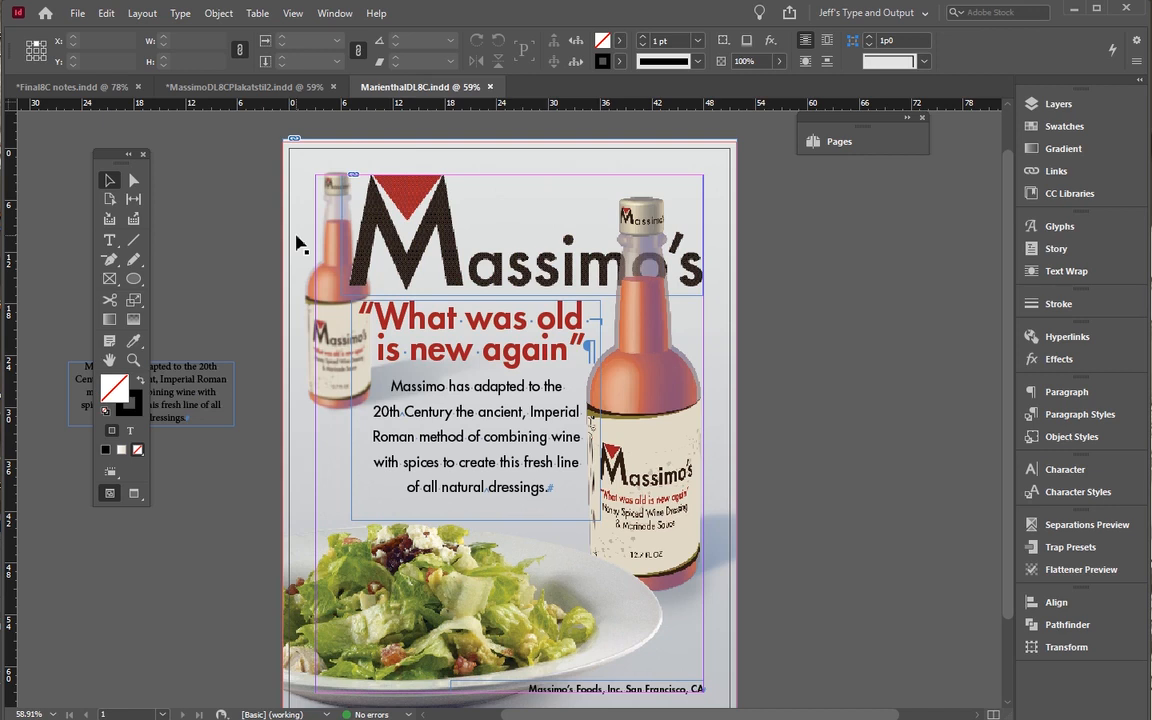
Check the whole poster in Overprint Preview and save the document
scroll(268, 248, down, 1)
click(440, 237)
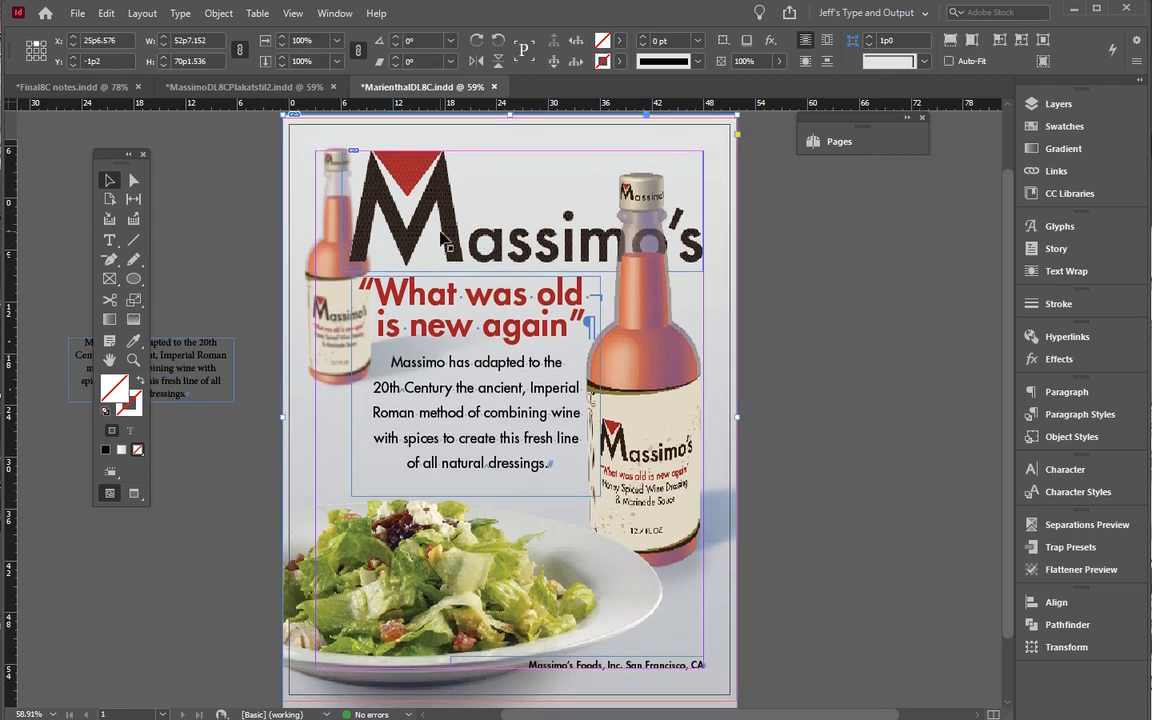
click(292, 13)
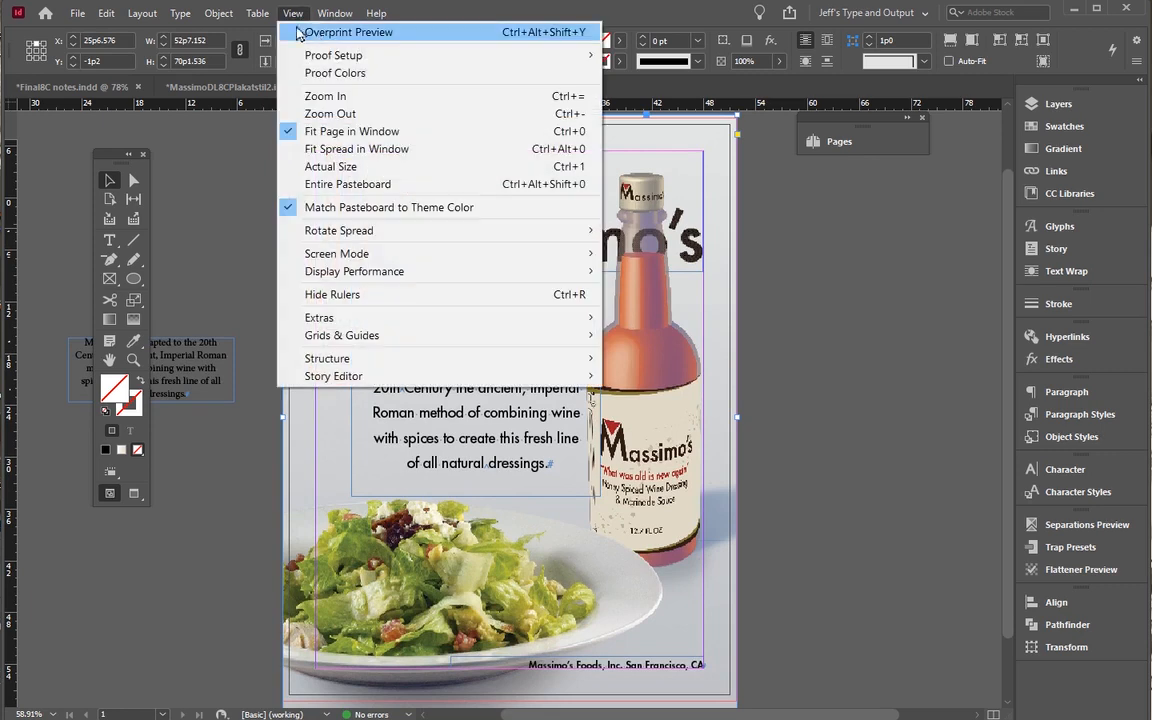
click(320, 34)
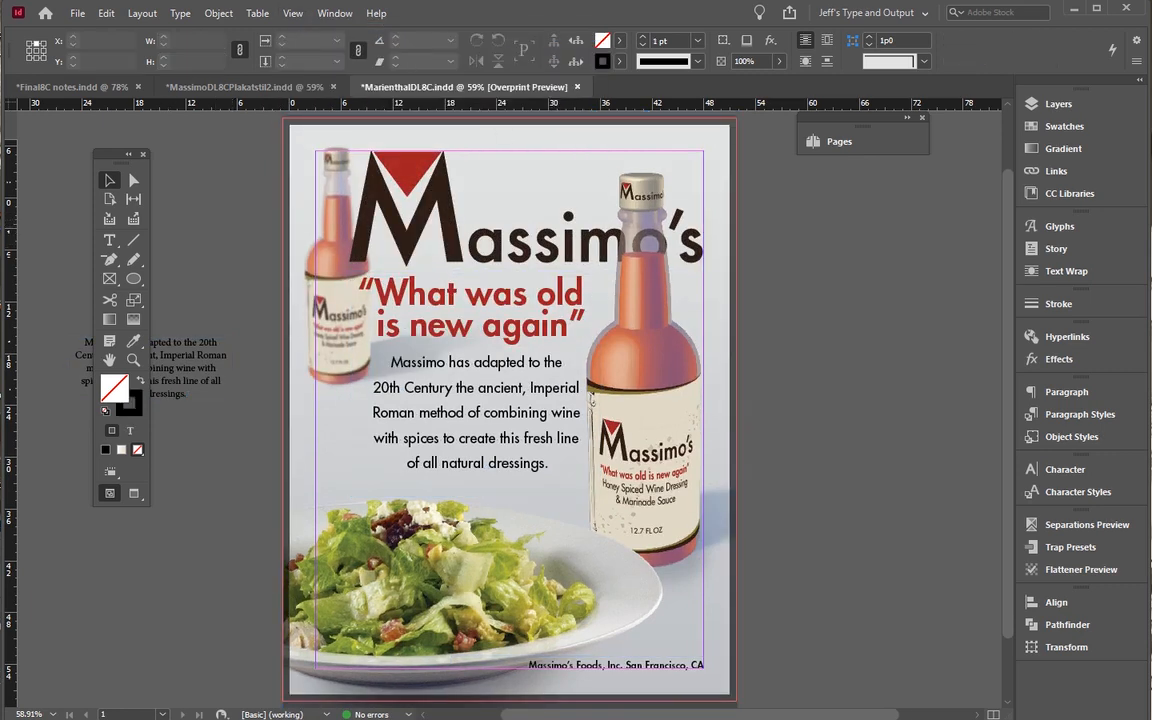
key(ctrl+s)
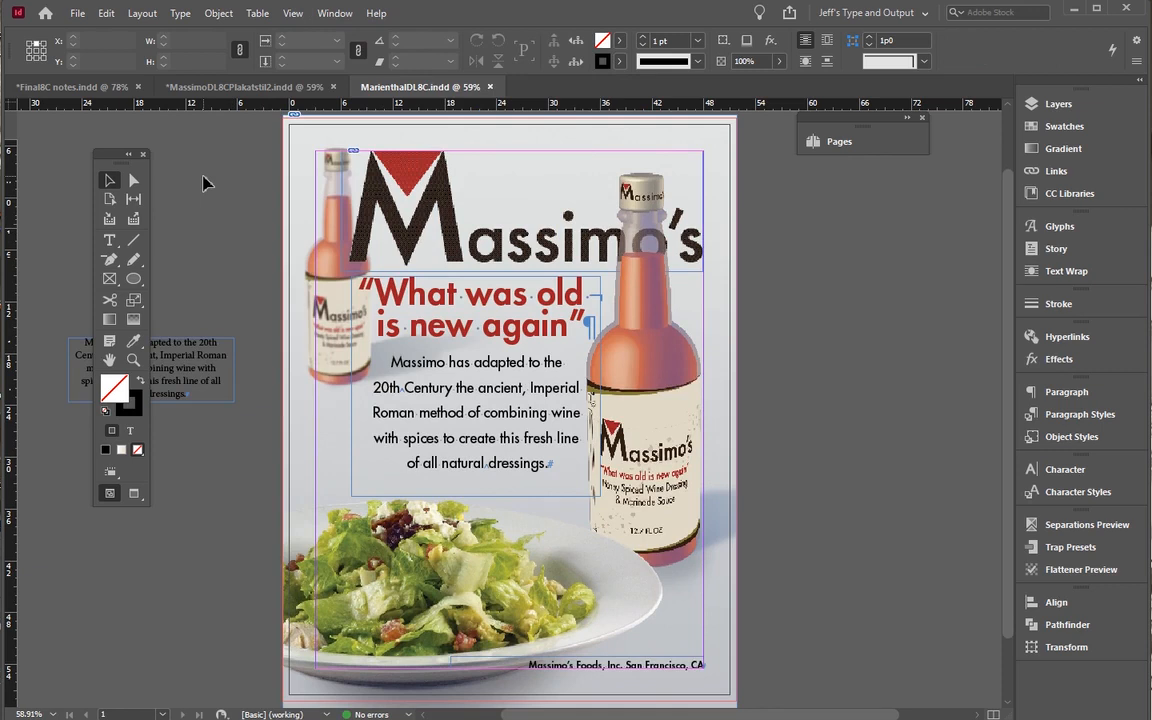
Start packaging the document and review the fonts, links and images, colors and inks, and print settings
key(ctrl+alt+shift+p)
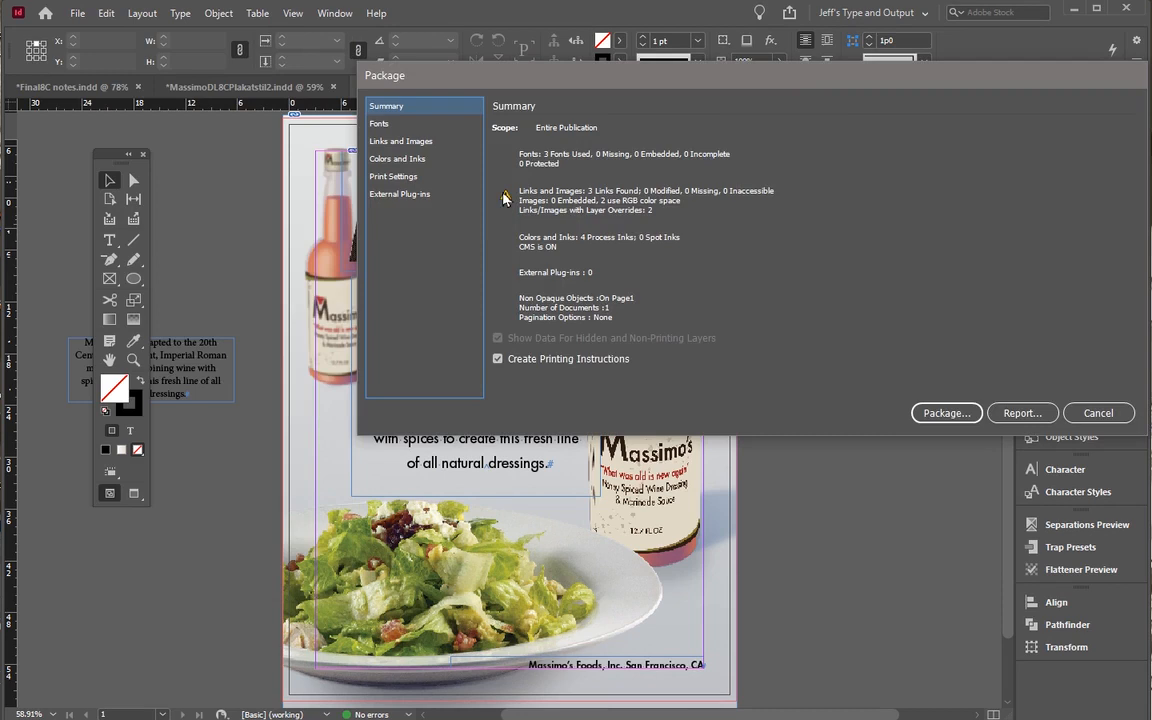
click(396, 123)
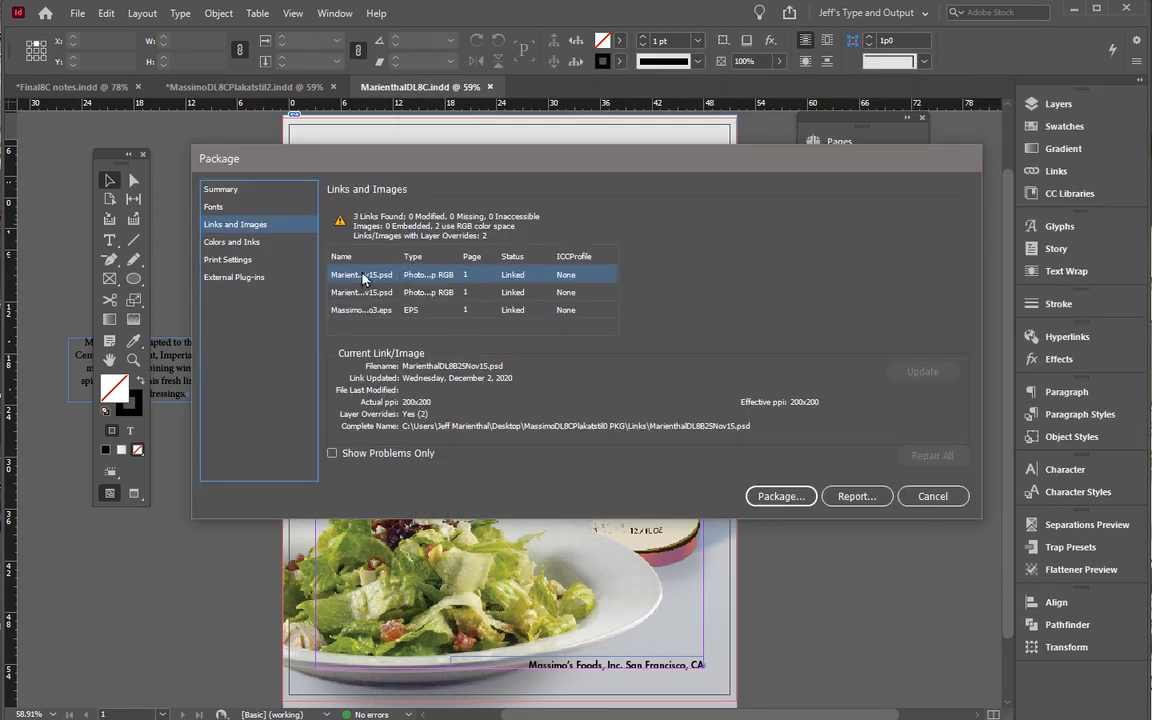
click(384, 312)
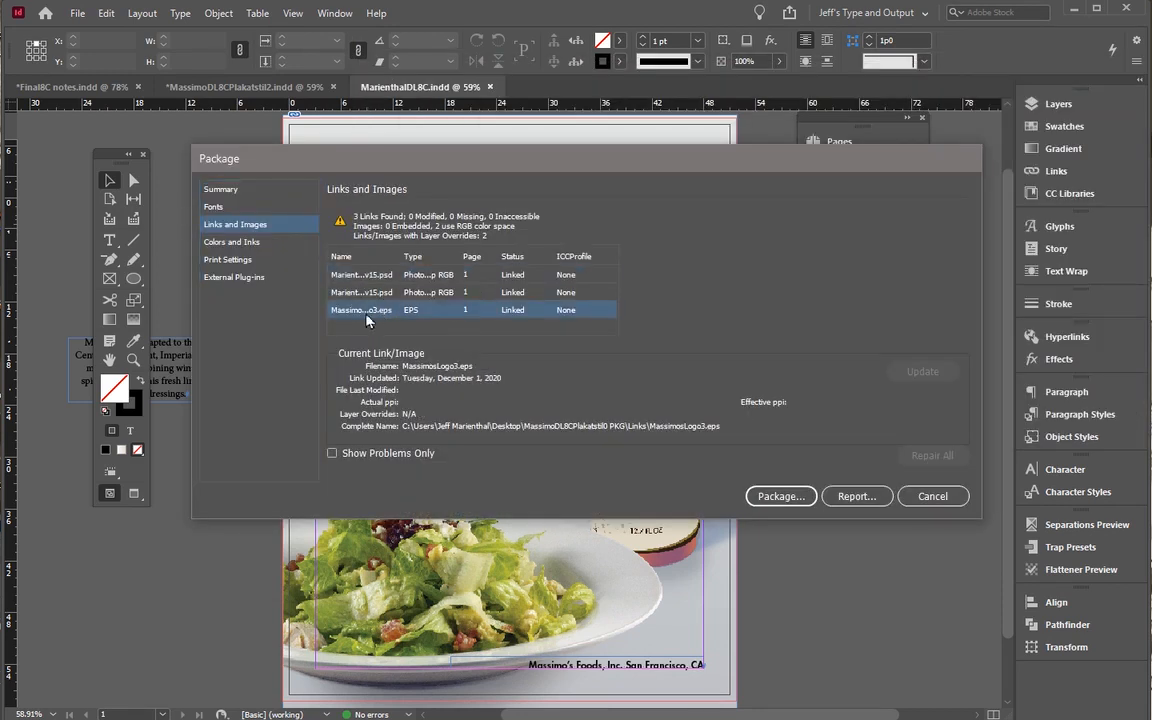
click(240, 243)
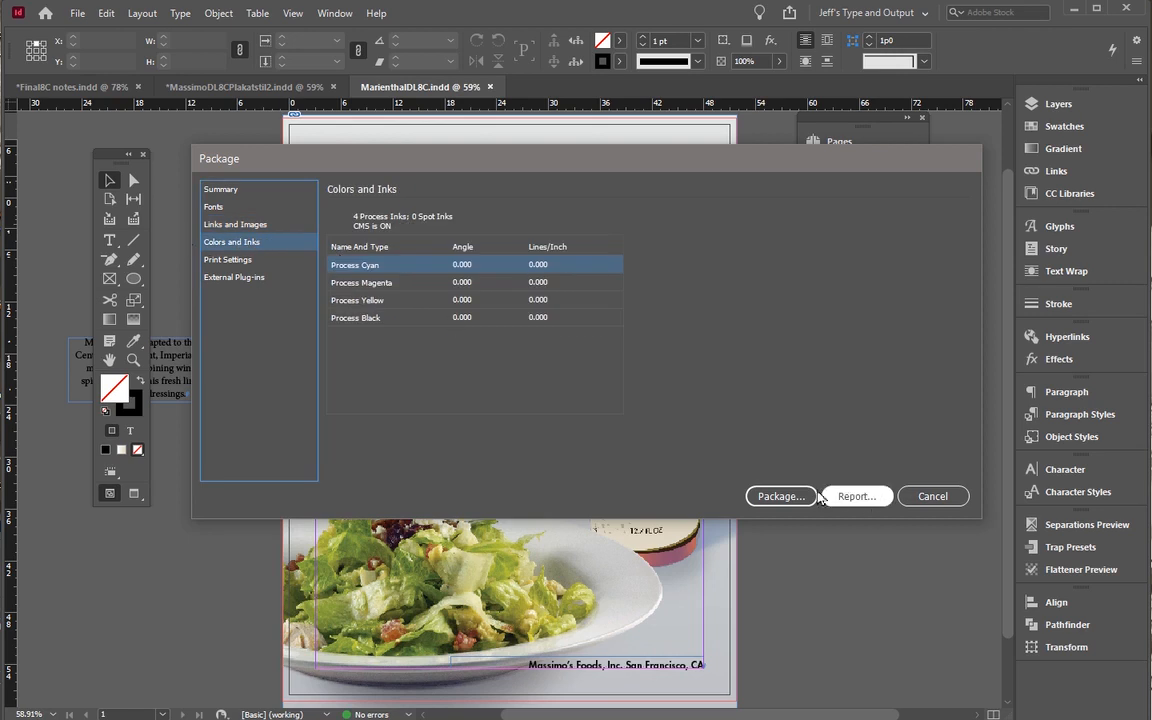
click(235, 263)
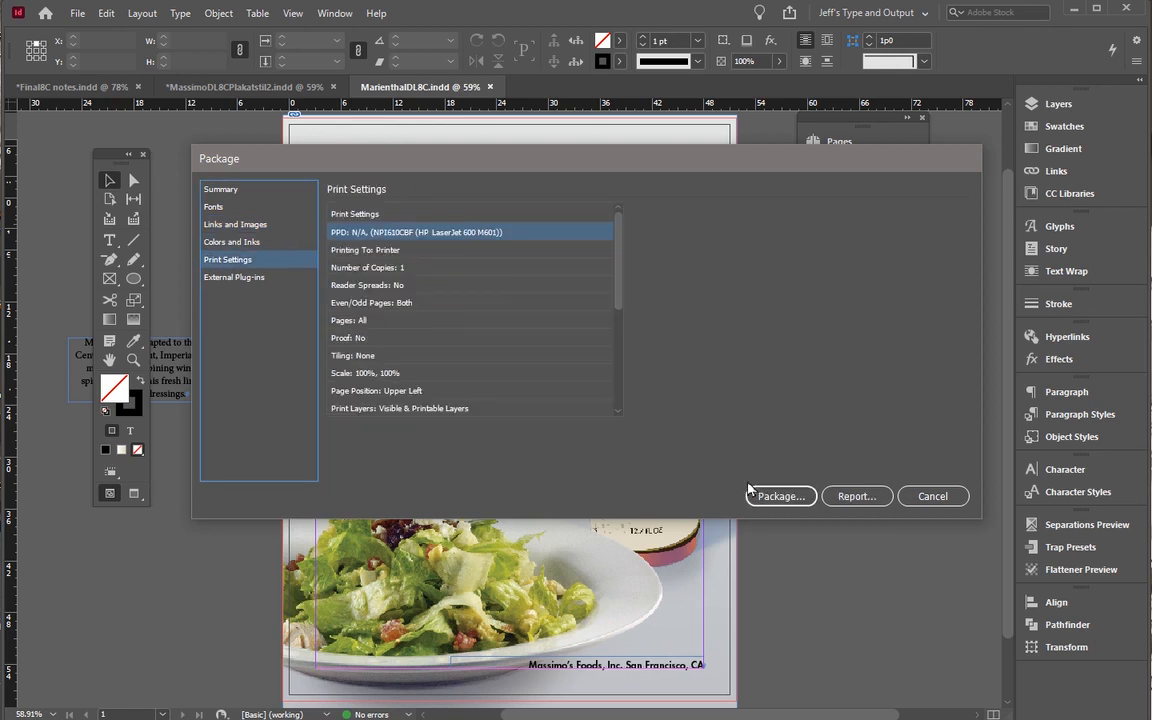
Package the document to the Desktop in a folder named MarienthalDL8C PKG, accept the font copying warning, and view the packaged PDF
click(776, 496)
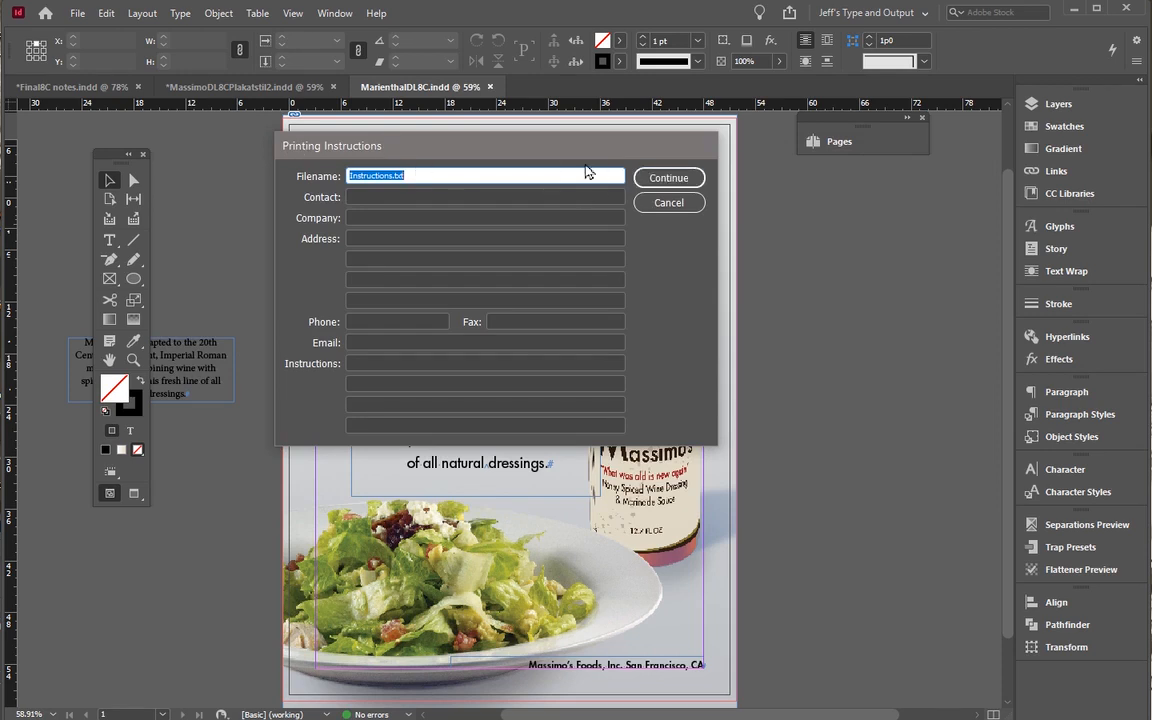
click(645, 180)
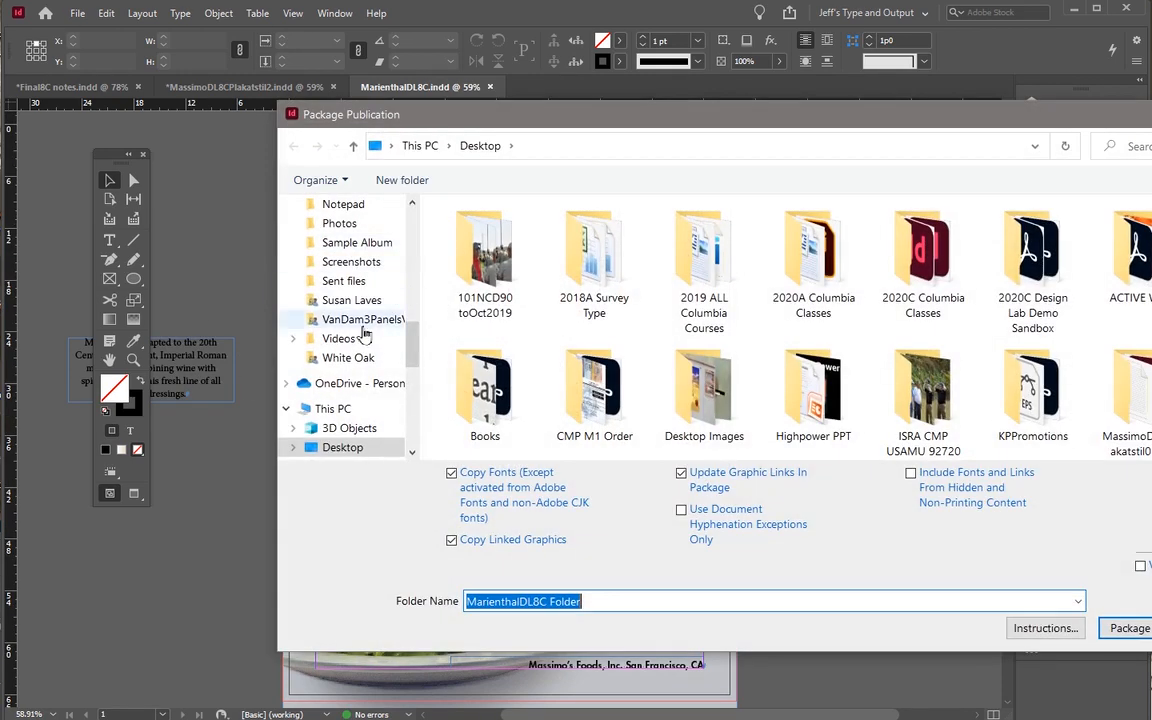
drag(556, 602, 609, 602)
drag(515, 124, 388, 75)
key(BackSpace)
key(BackSpace)
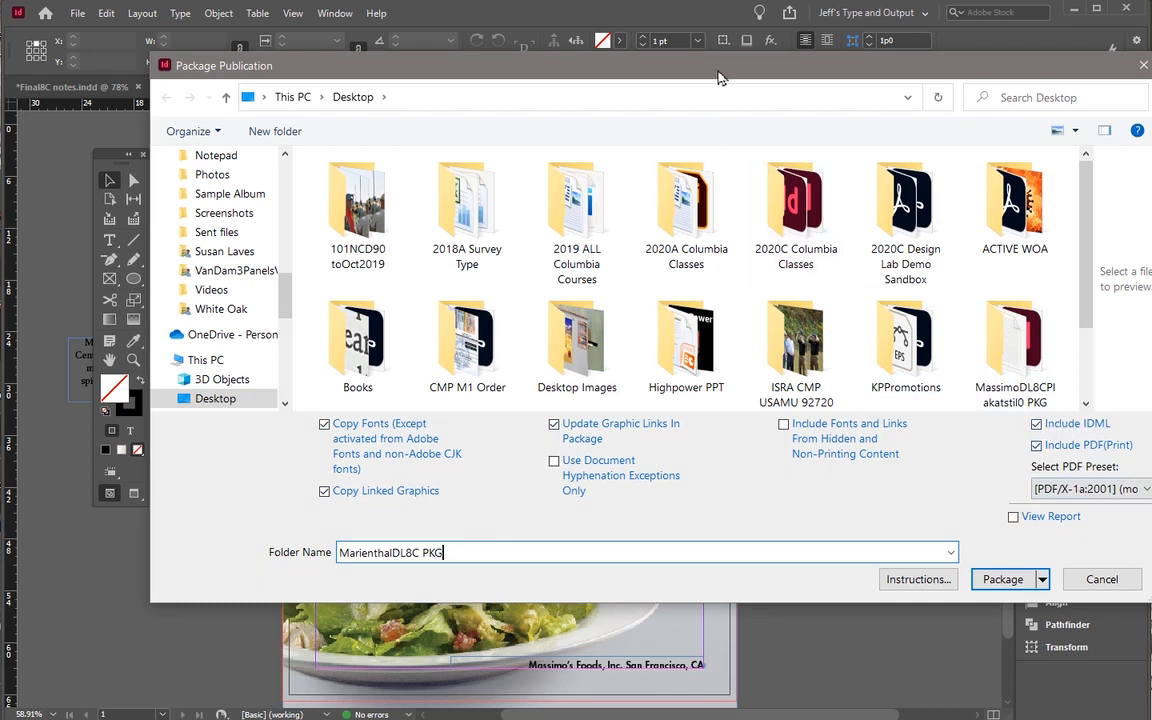
drag(720, 77, 614, 54)
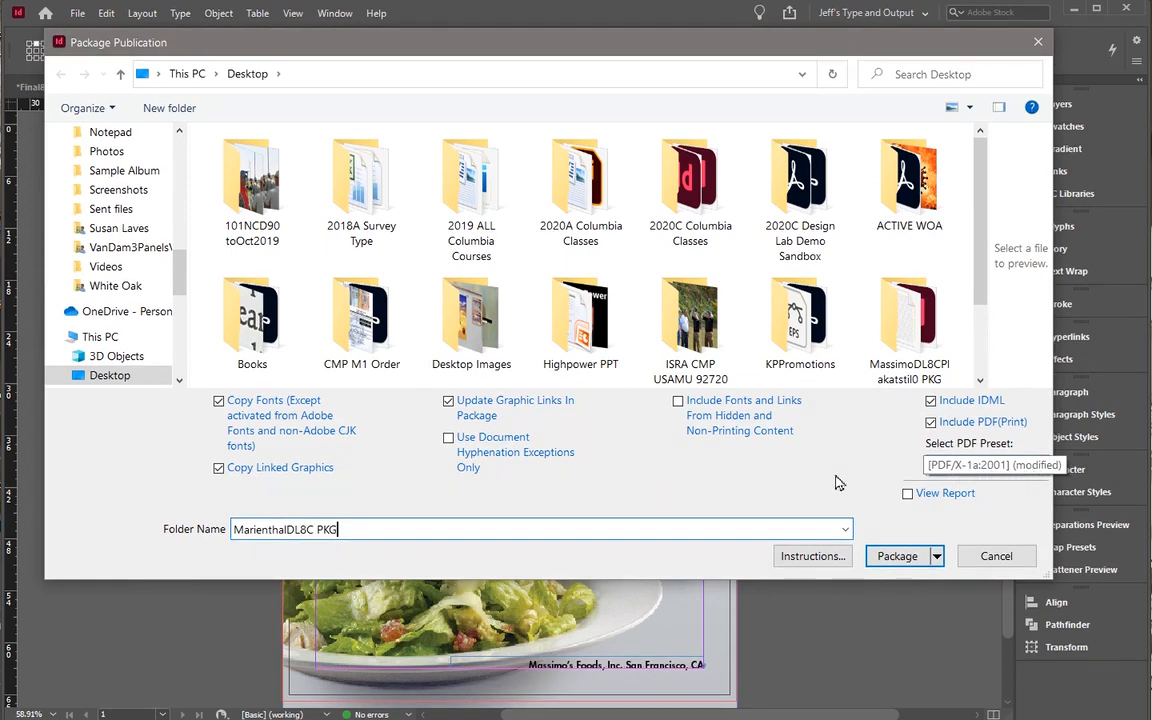
click(897, 556)
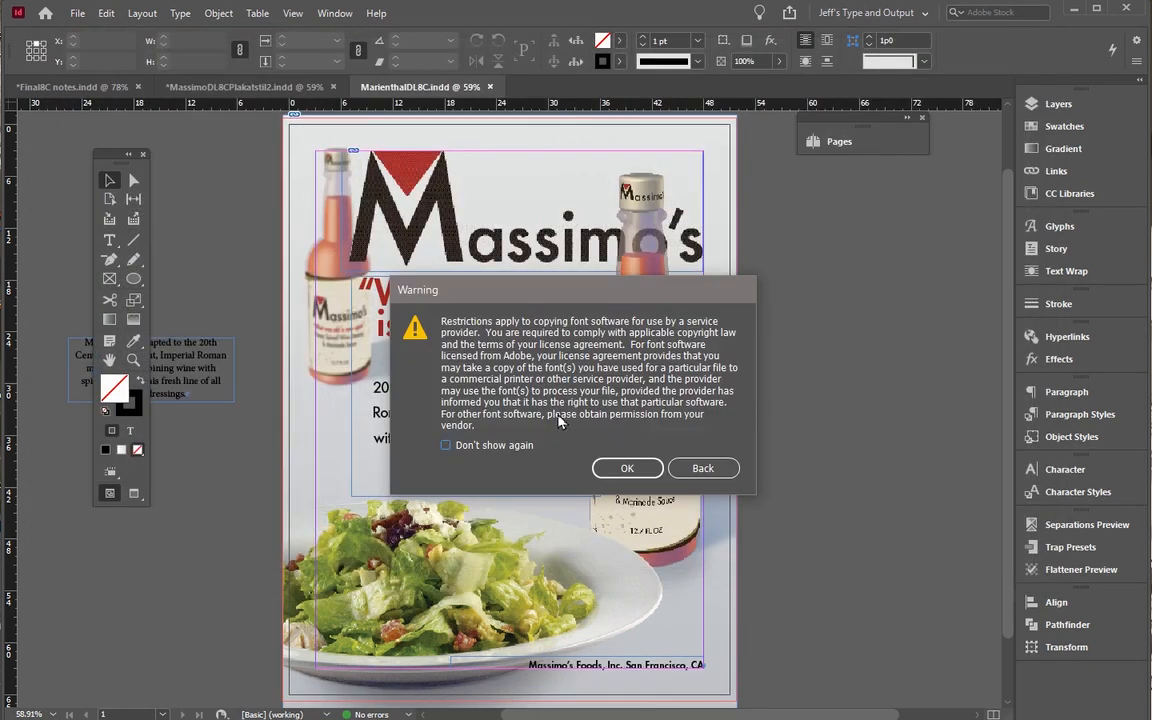
click(630, 468)
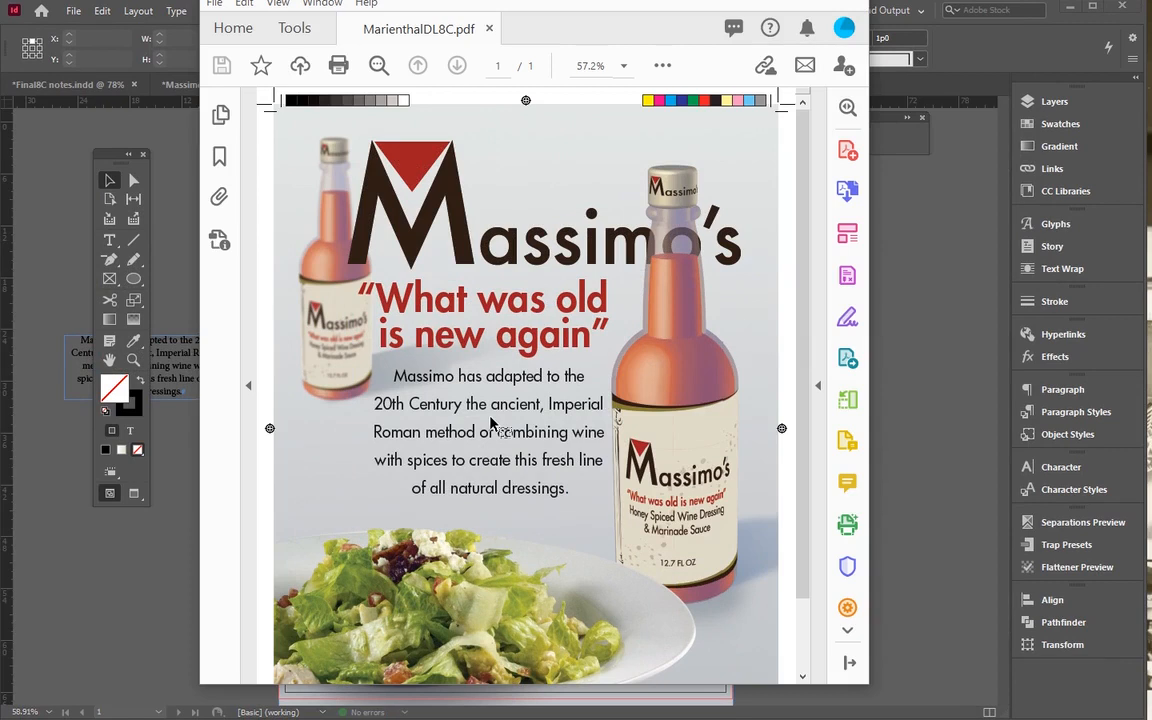
key(ctrl+minus)
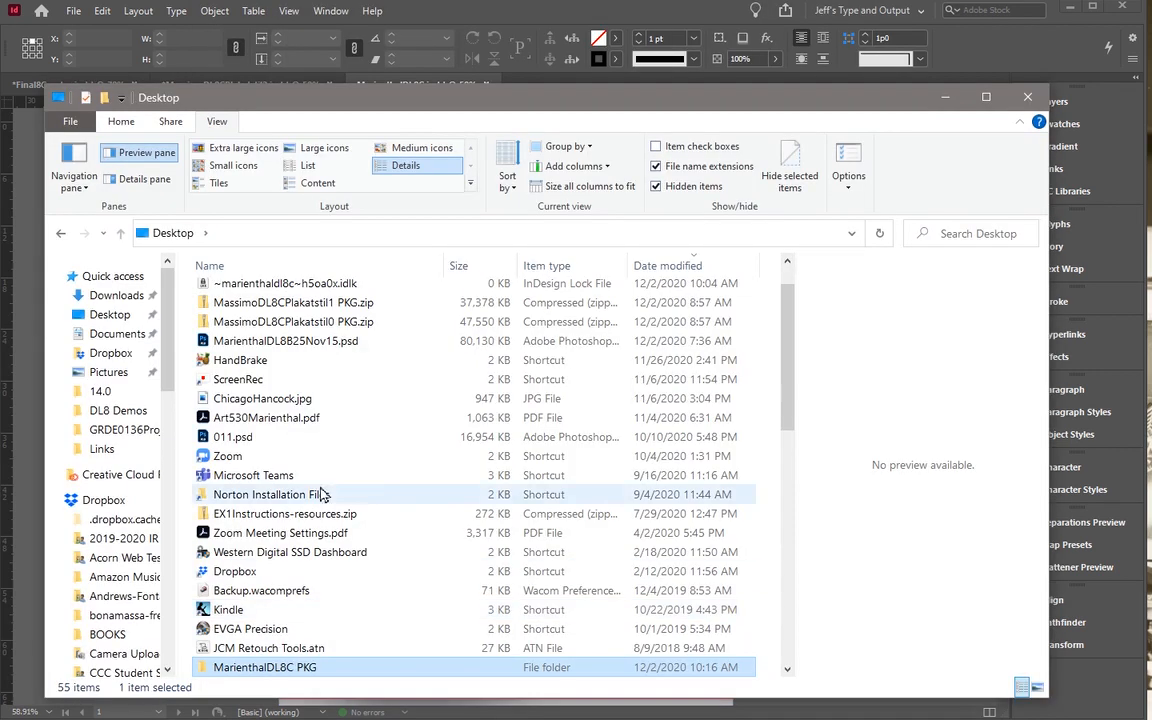
In File Explorer, open the MarienthalDL8C PKG folder on the Desktop and check the files in its Links folder
scroll(321, 494, down, 5)
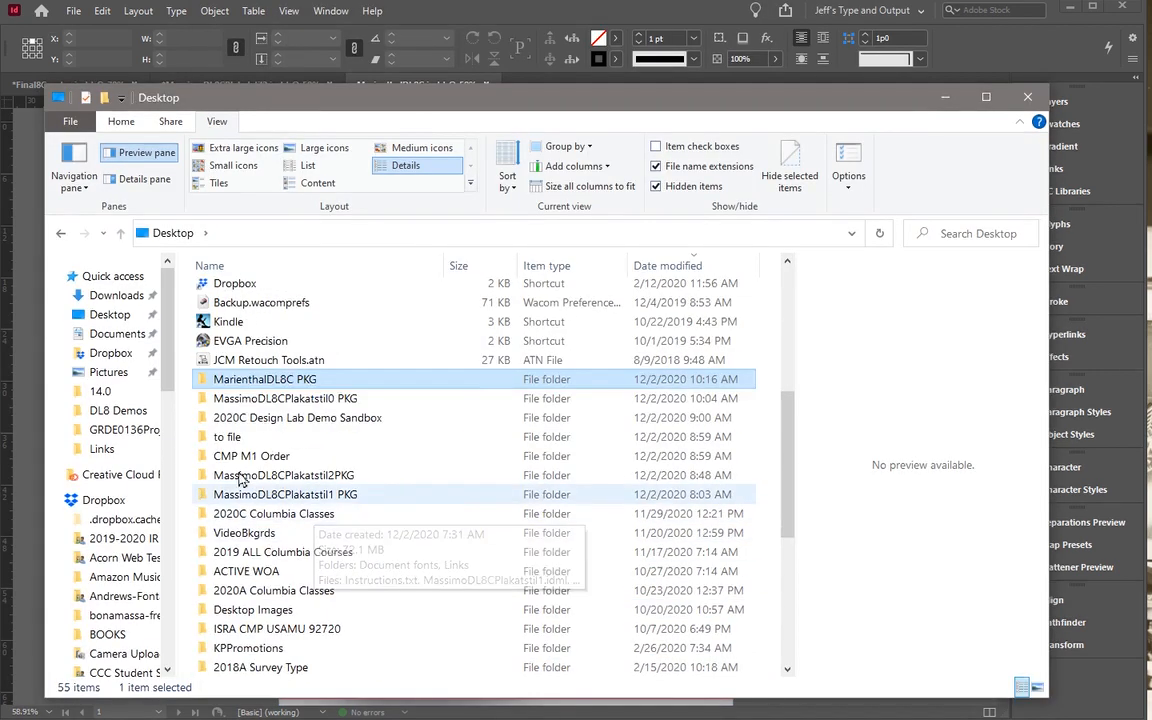
double_click(219, 382)
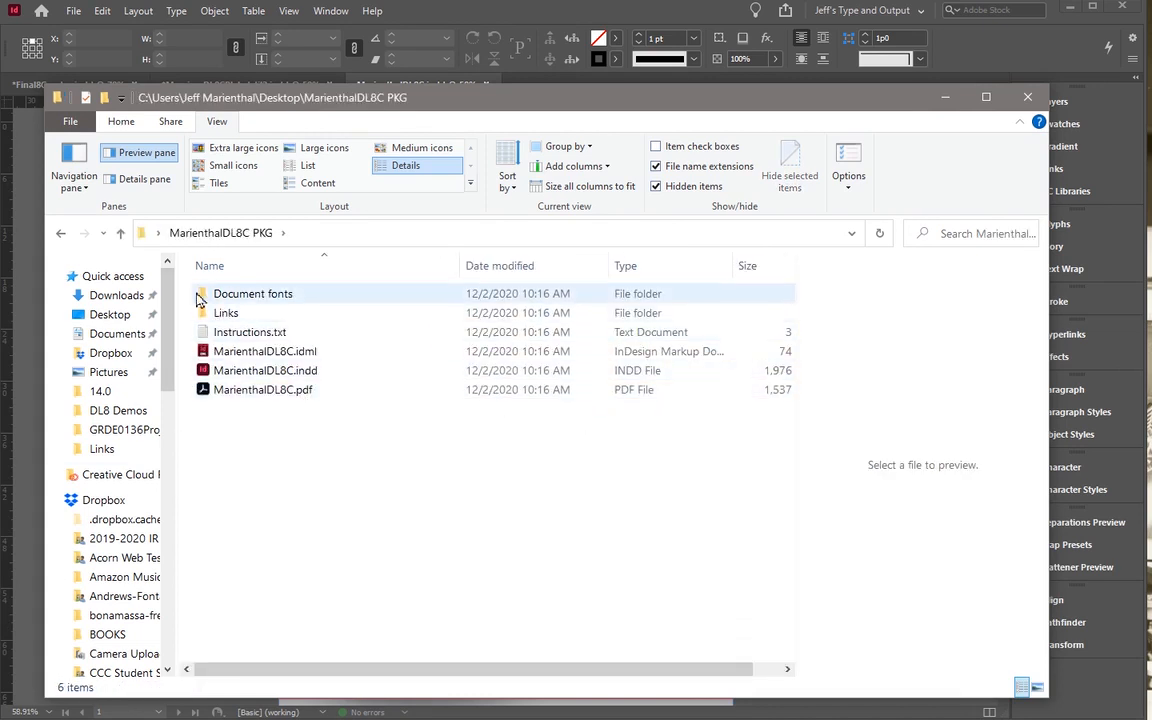
click(226, 316)
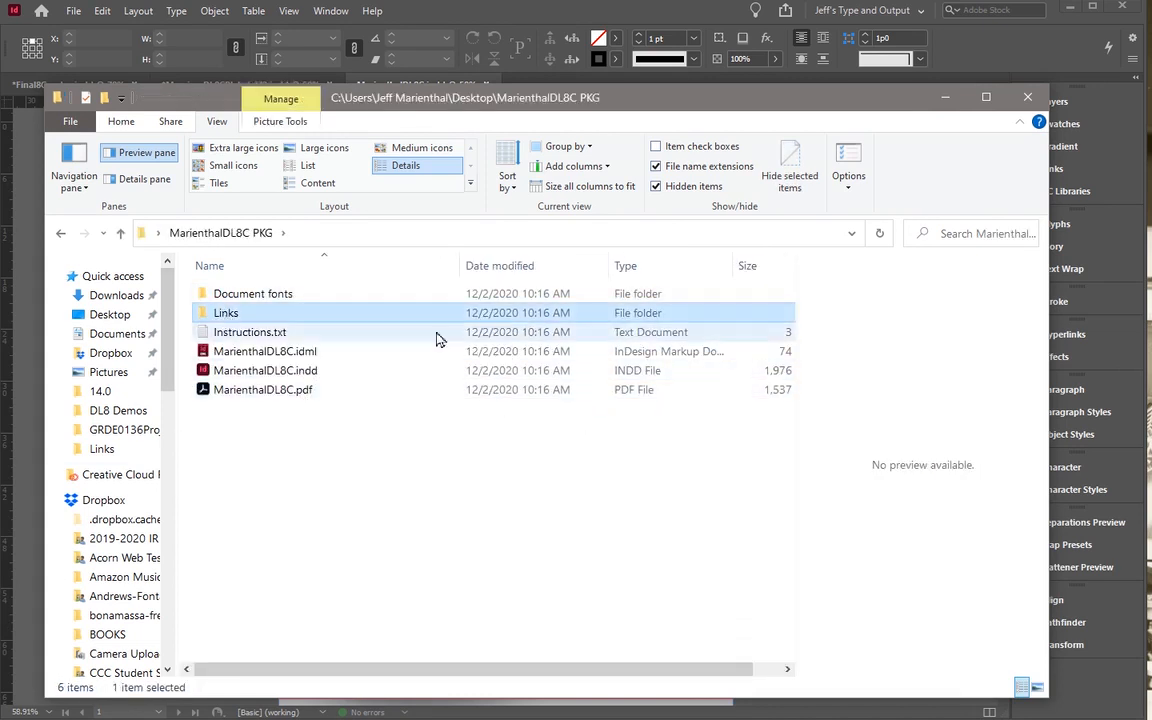
double_click(203, 315)
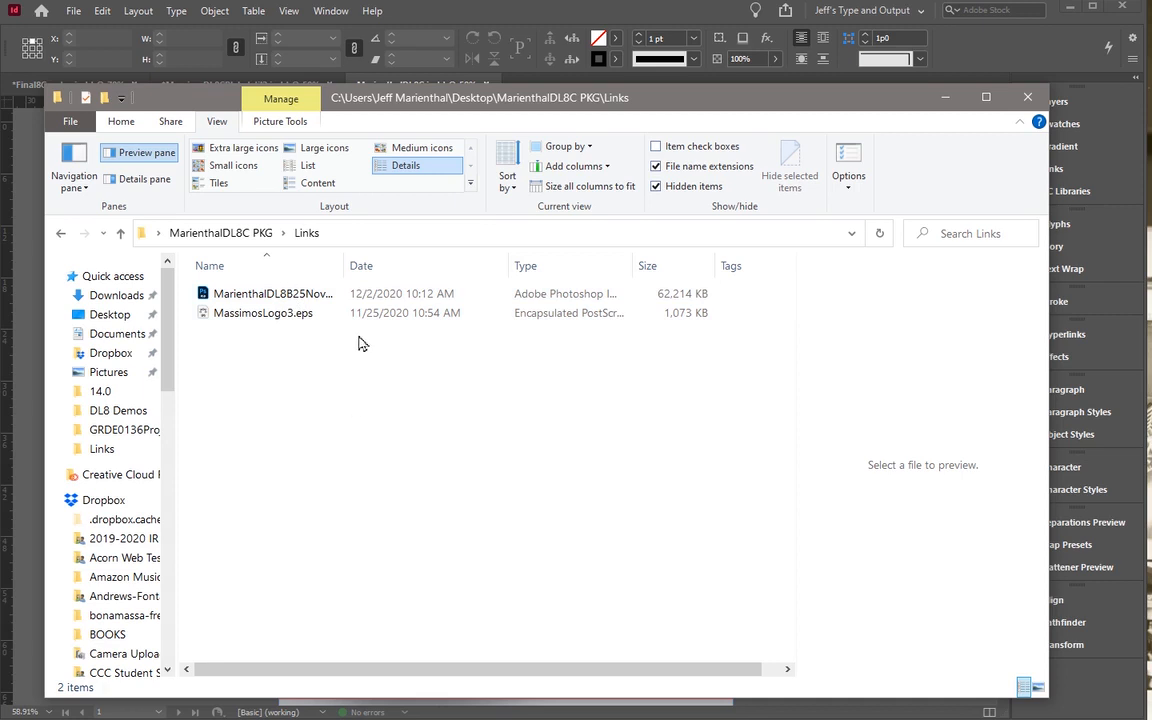
click(120, 233)
Check the packaged INDD and IDML files and the contents of the Document fonts folder
click(228, 372)
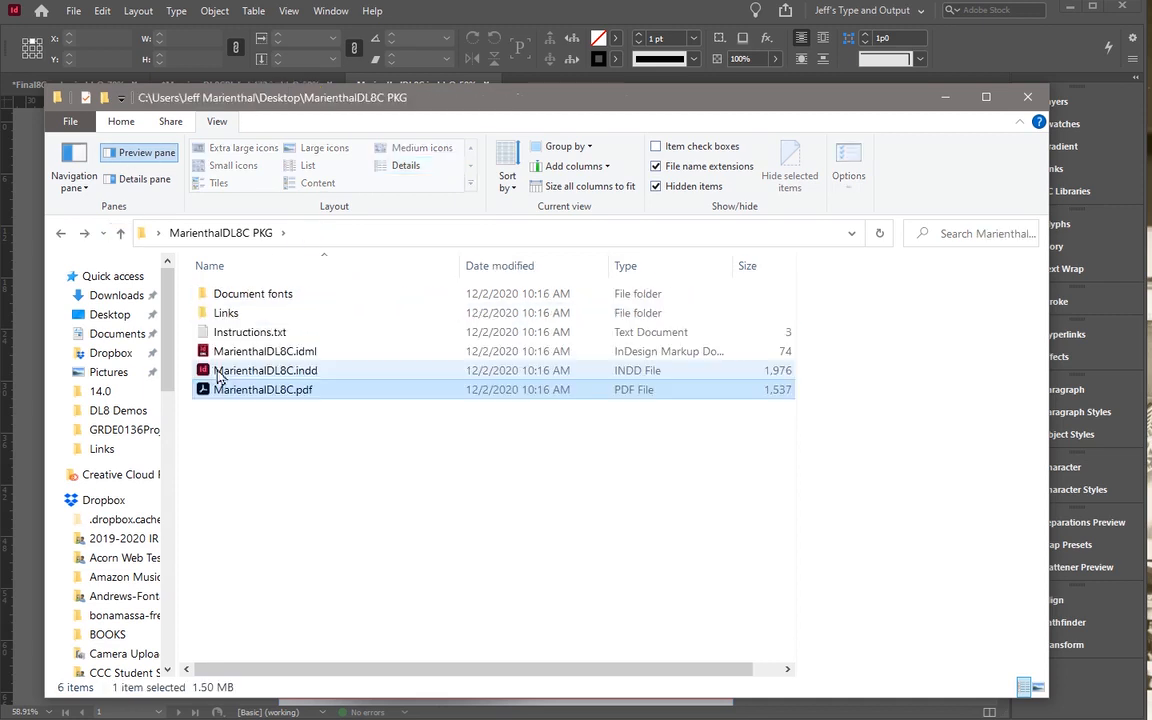
click(282, 352)
double_click(218, 314)
key(alt+Up)
click(219, 296)
click(219, 296)
double_click(208, 296)
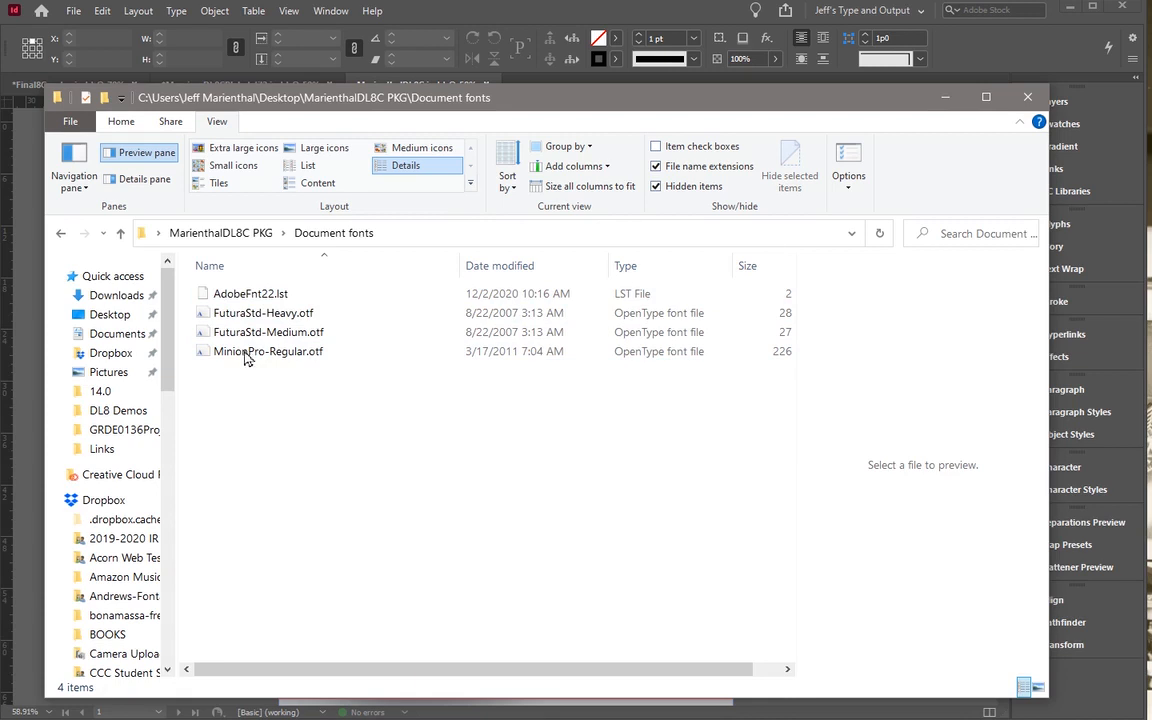
Return to the Desktop and compress the MarienthalDL8C PKG folder into MarienthalDL8C PKG.zip
click(62, 236)
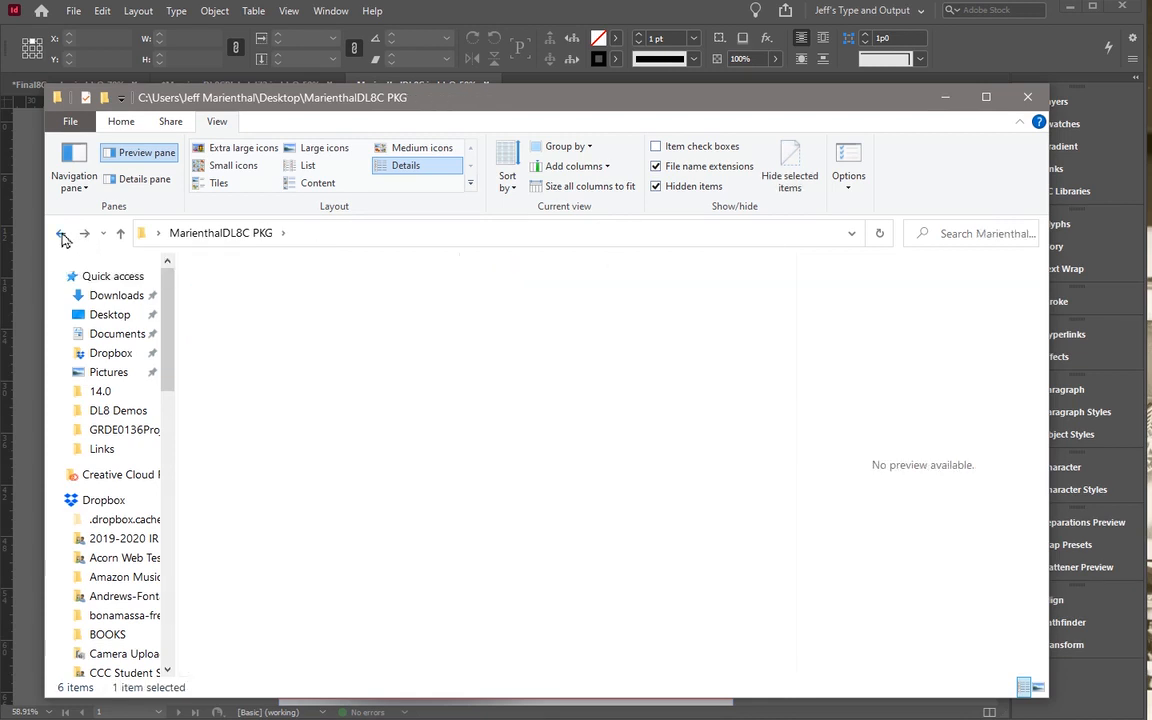
click(62, 236)
right_click(248, 440)
click(250, 442)
right_click(248, 440)
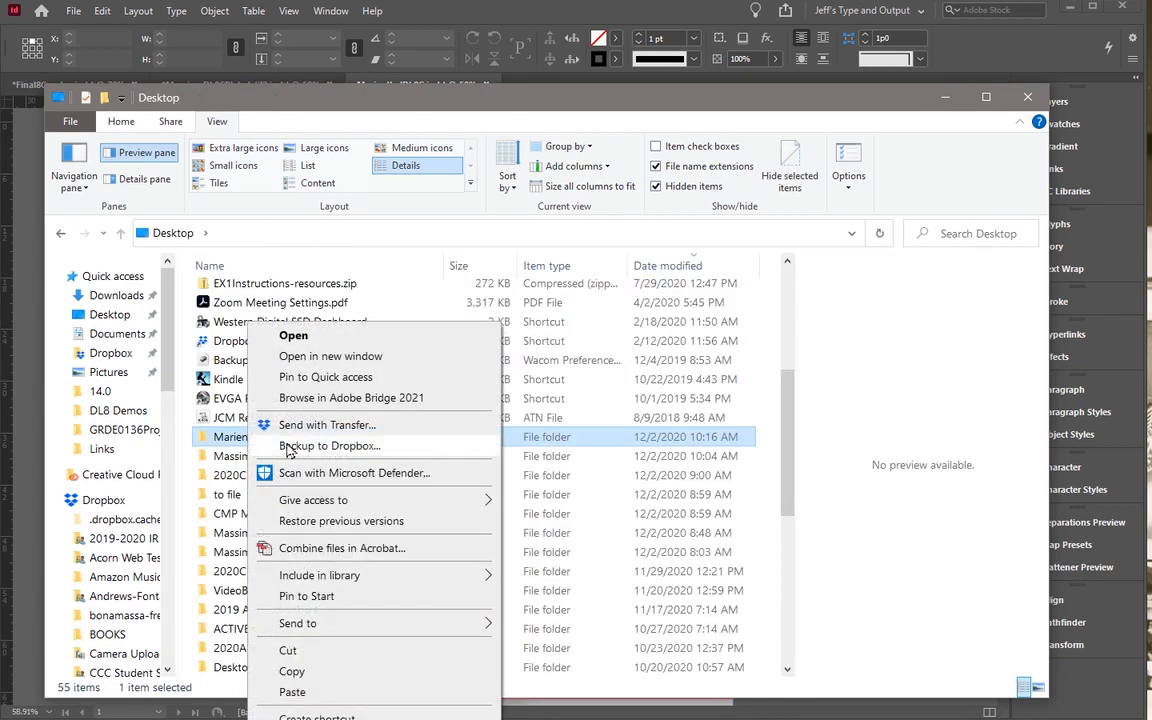
mouse_move(283, 622)
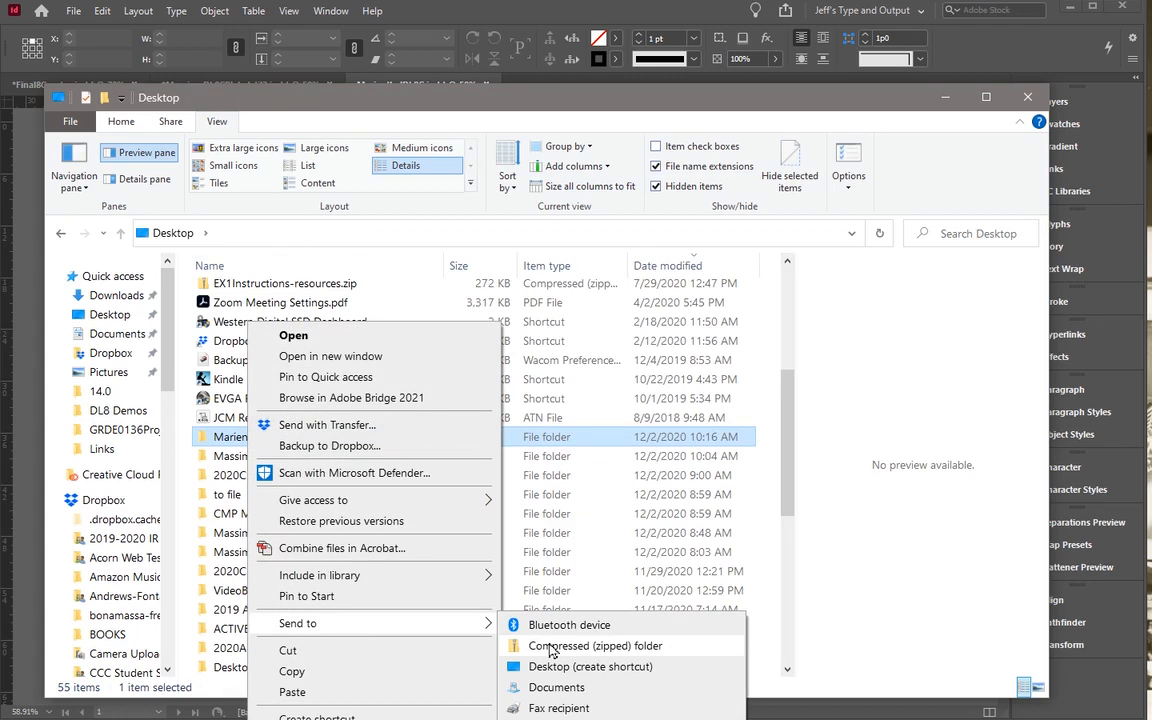
click(561, 648)
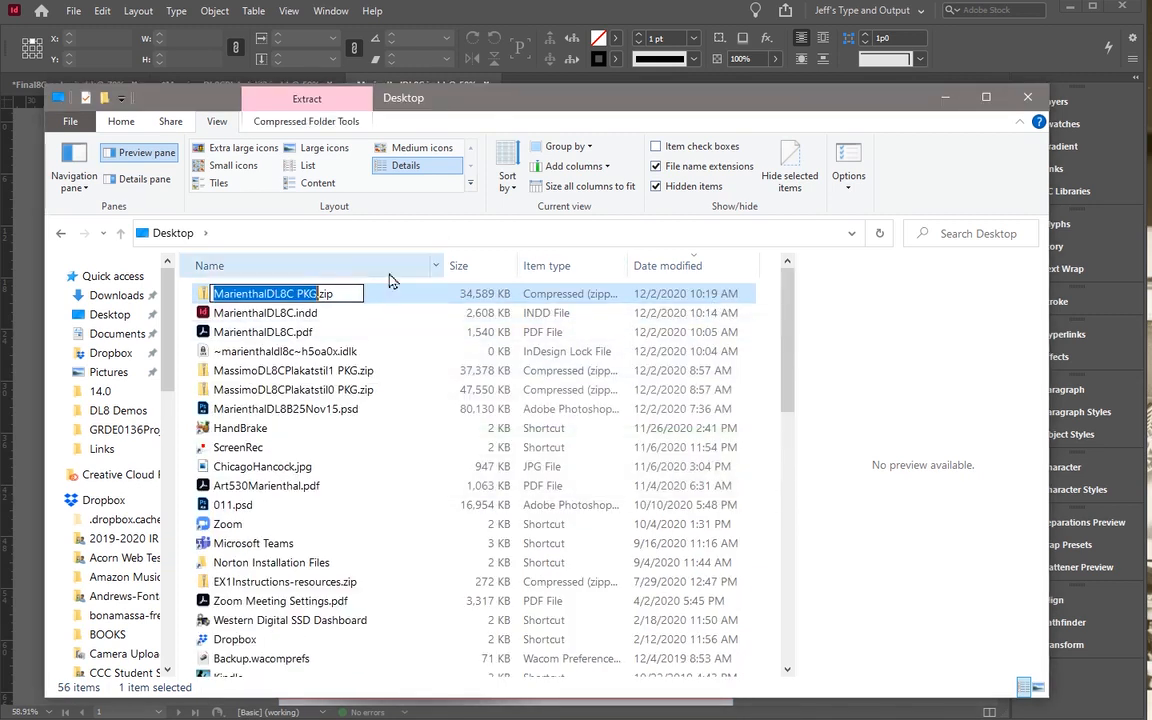
key(Return)
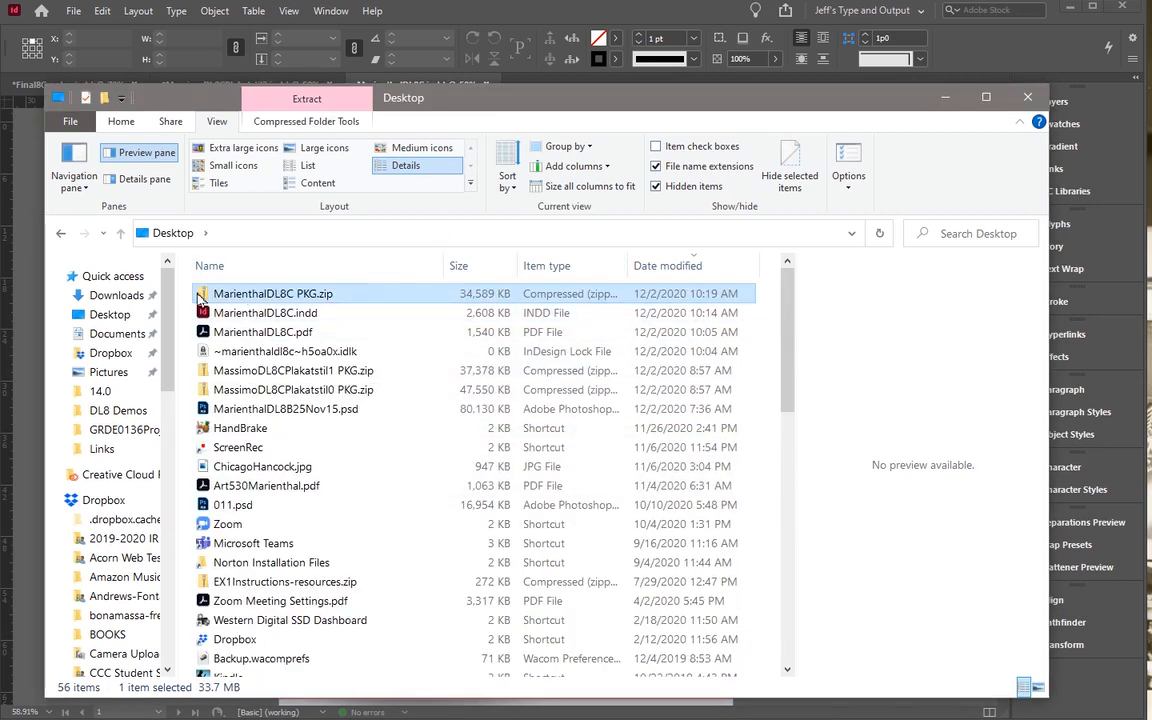
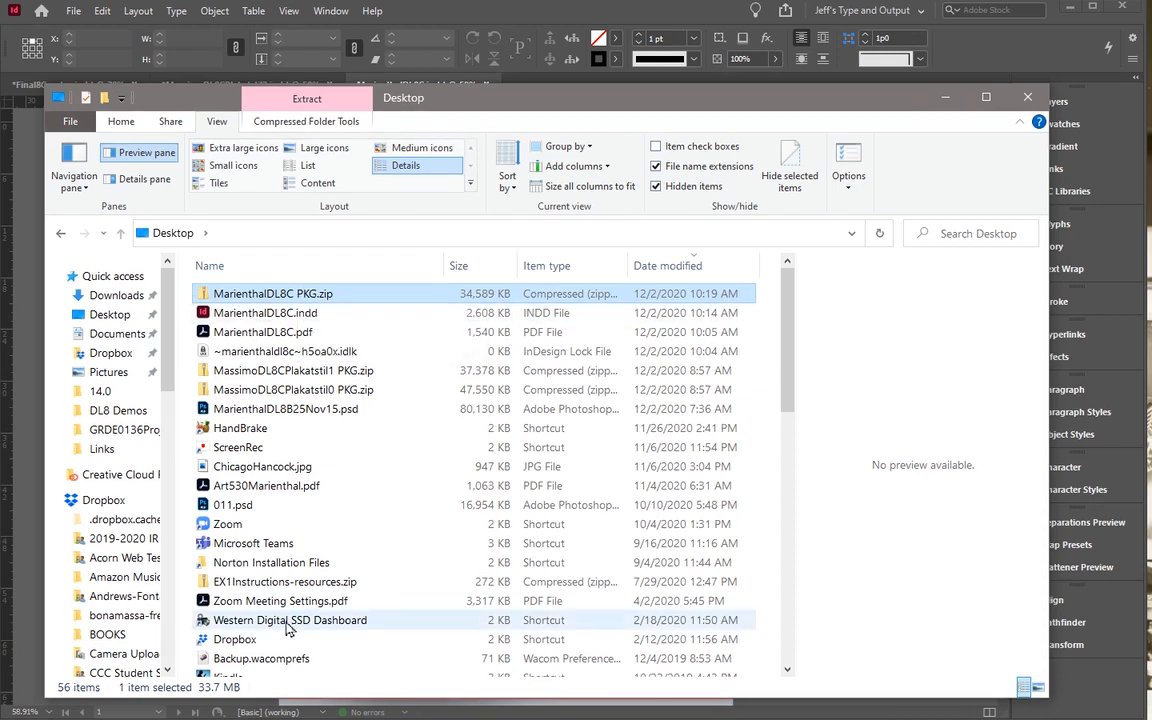
Reopen the MarienthalDL8C PKG folder and review its IDML, INDD and PDF files
scroll(310, 627, down, 5)
double_click(252, 456)
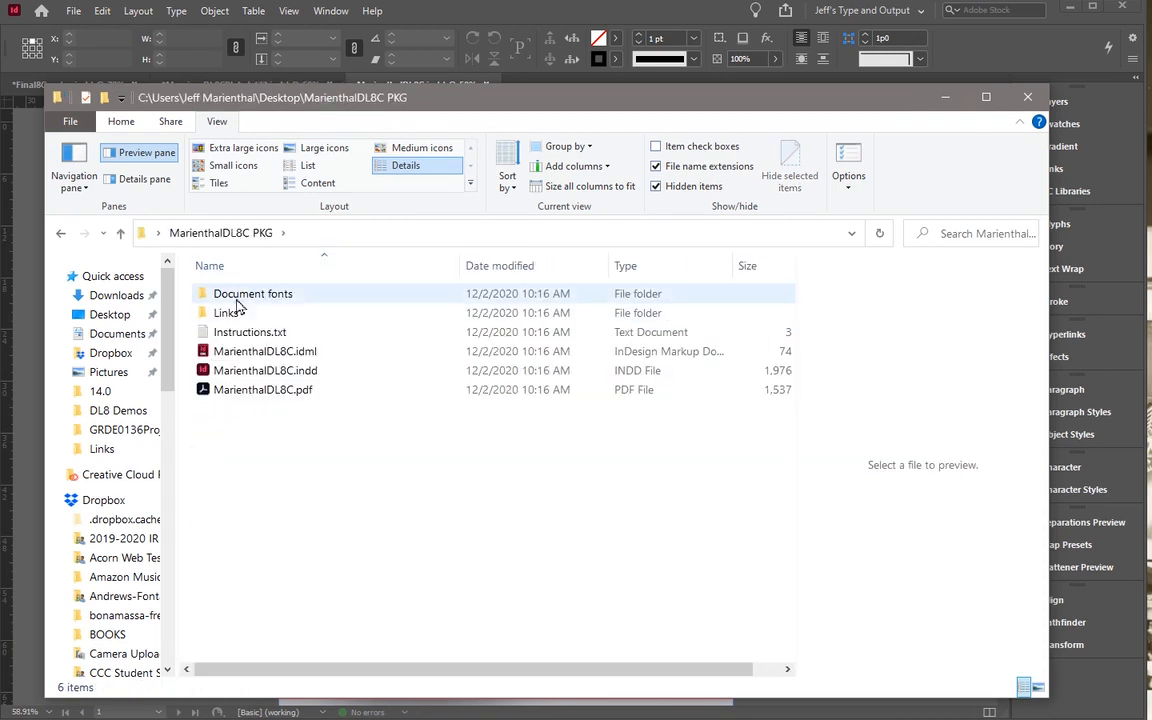
click(240, 354)
click(252, 372)
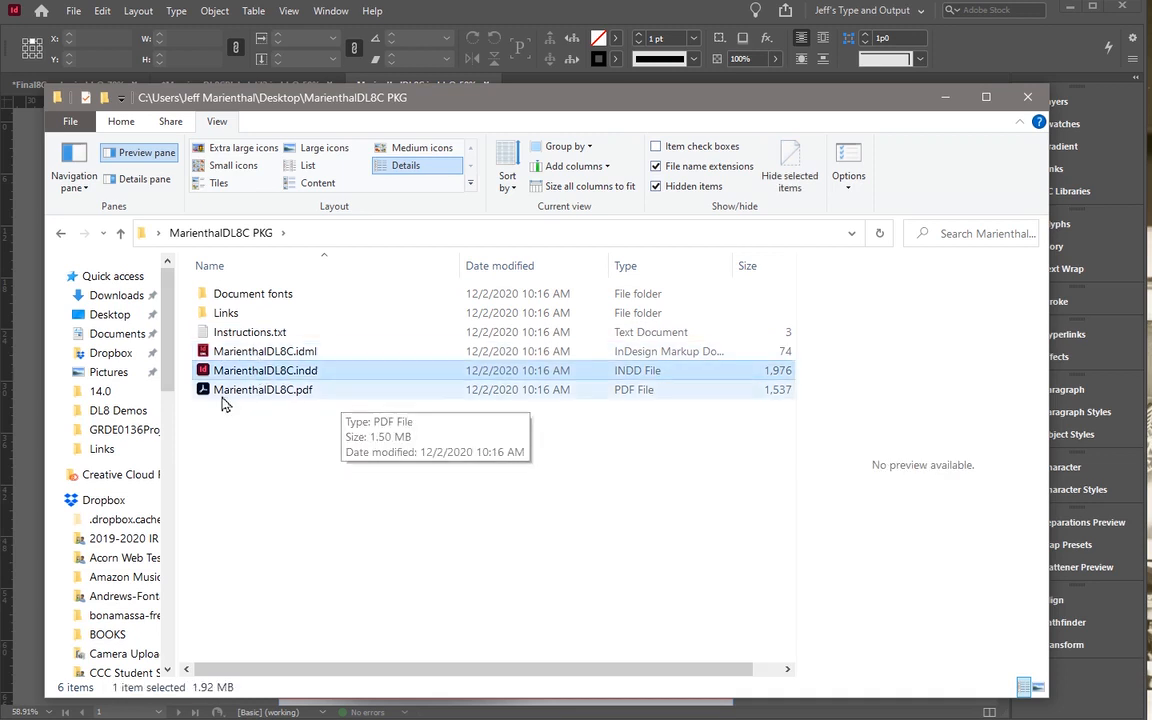
click(262, 390)
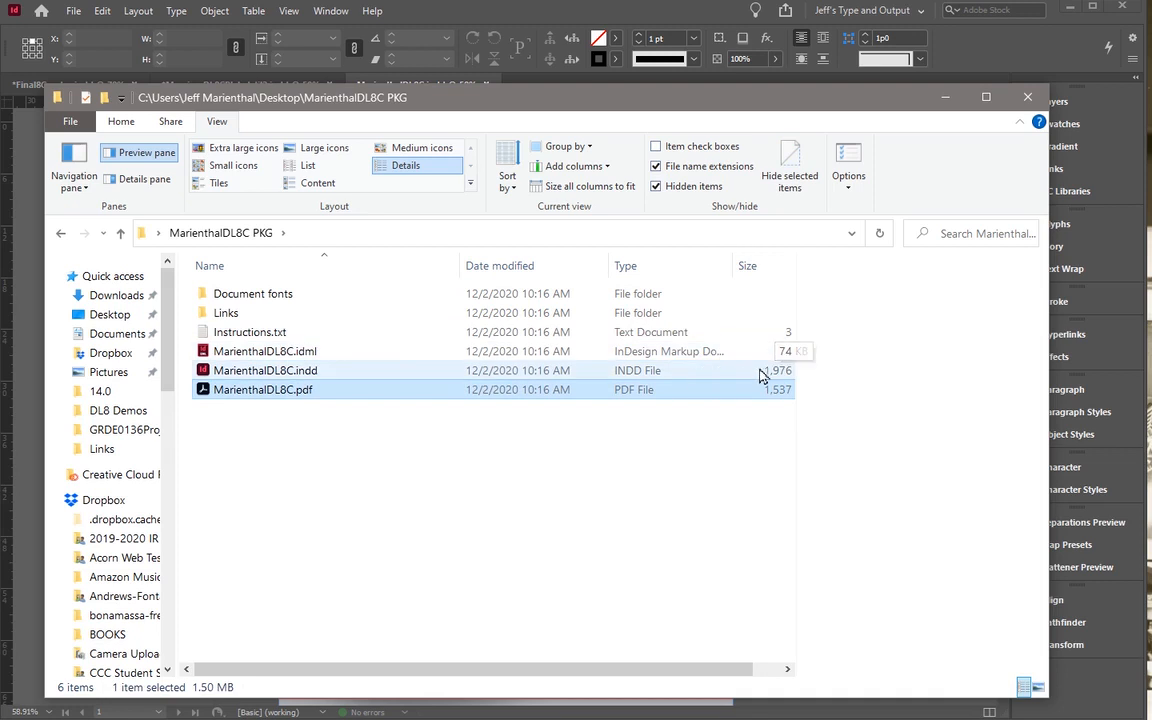
click(430, 557)
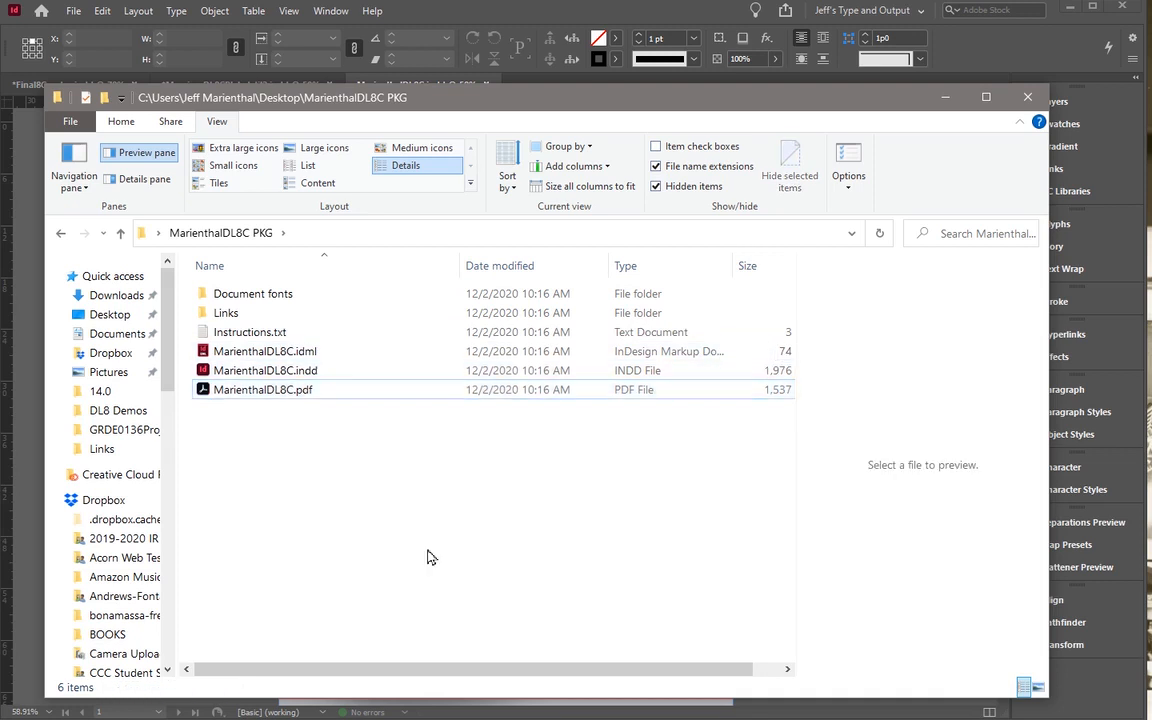
Open the packaged MarienthalDL8C.idml file with Adobe InDesign 2021
double_click(227, 355)
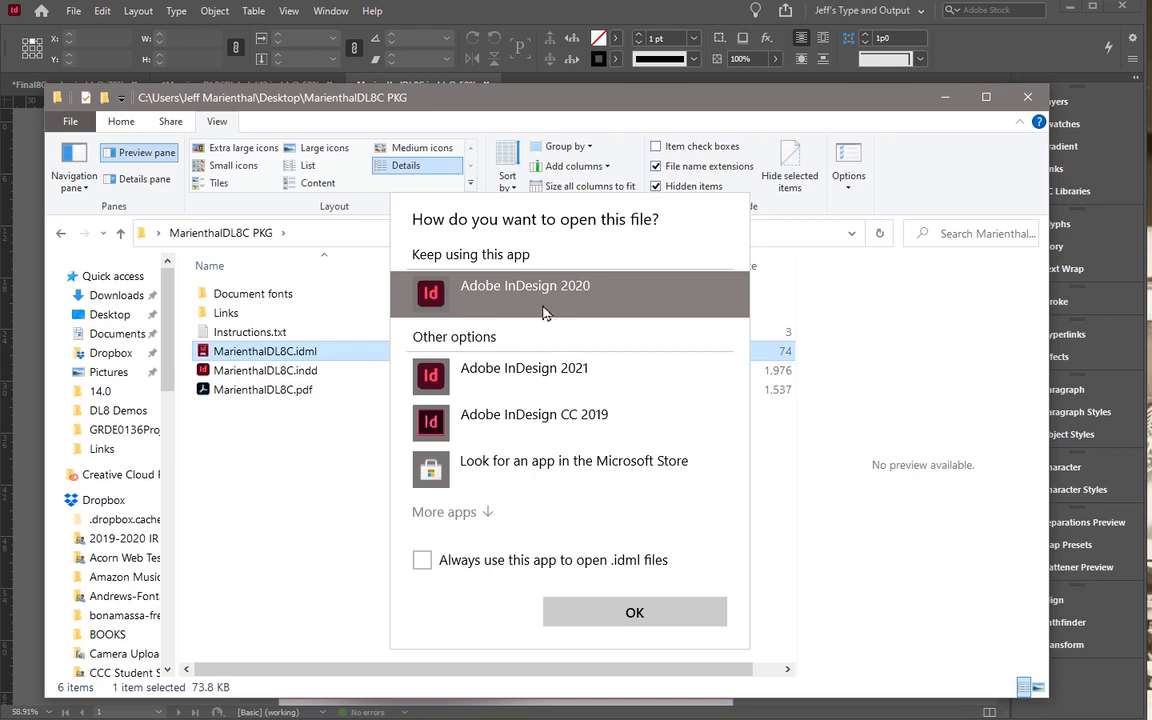
click(505, 372)
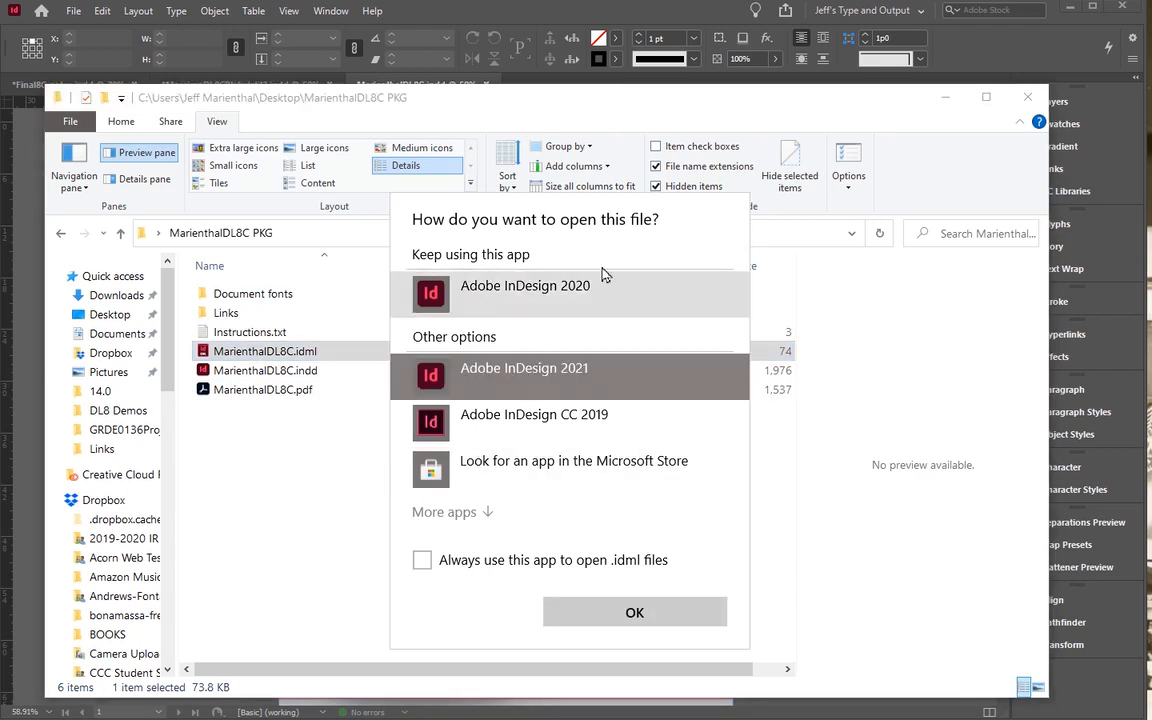
click(580, 616)
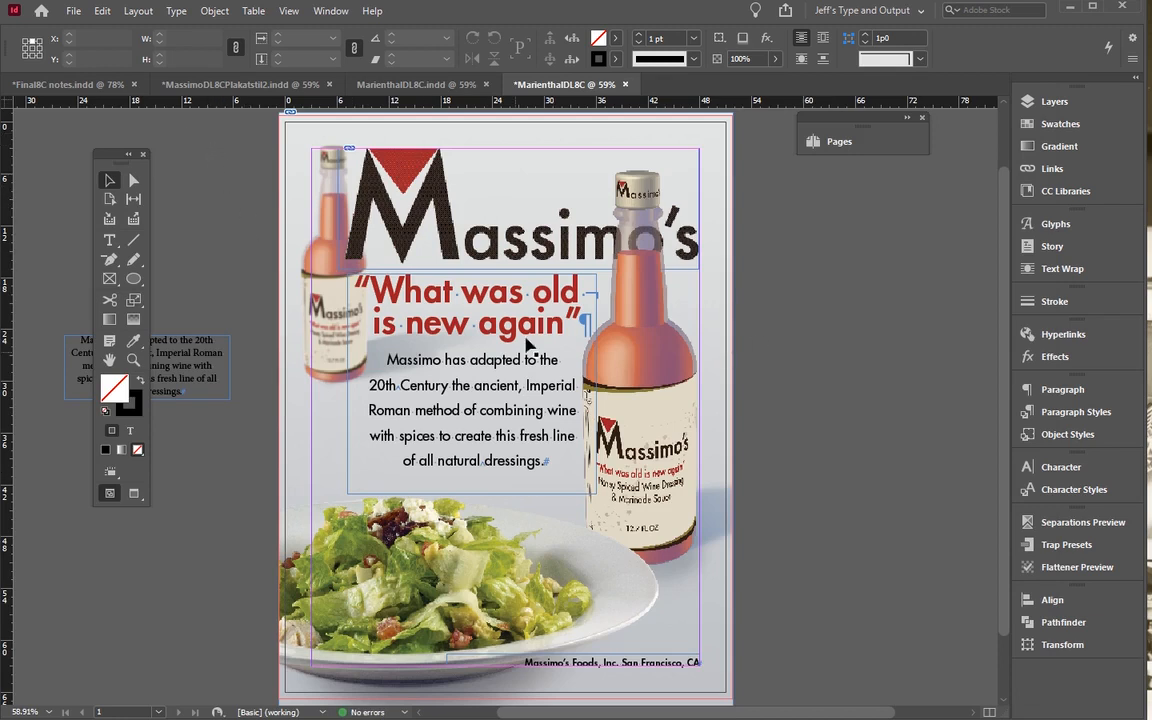
Inspect the layers and the linked images of the document opened from the IDML file
key(F7)
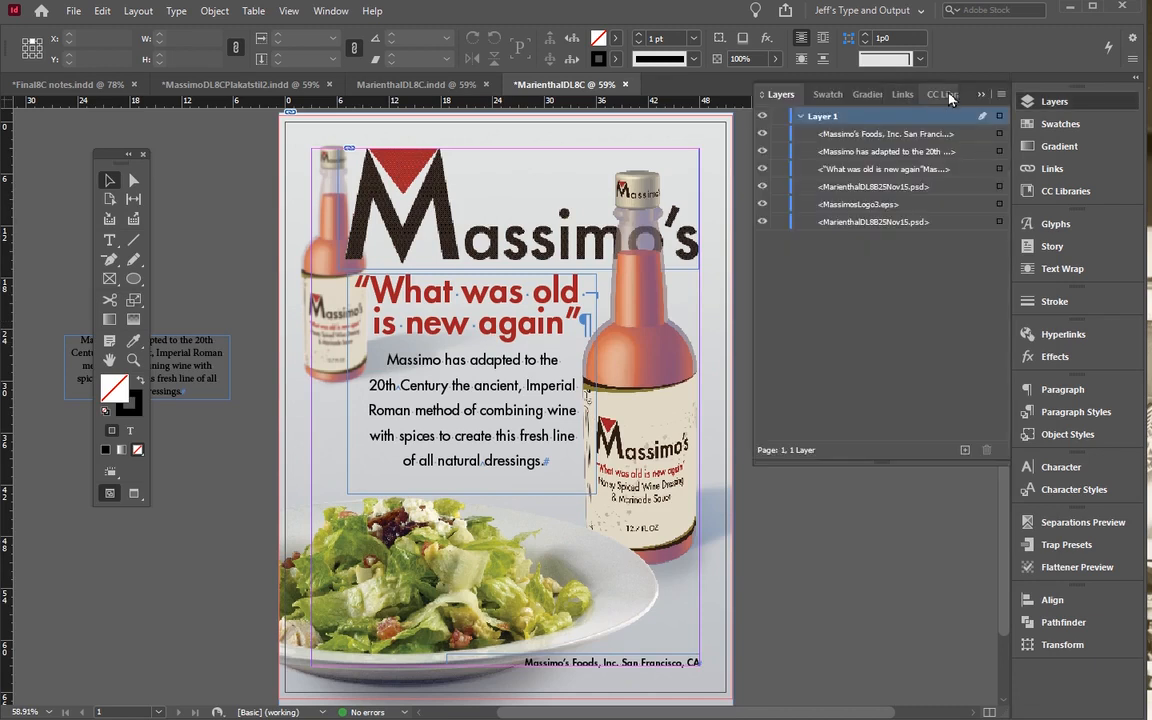
click(980, 96)
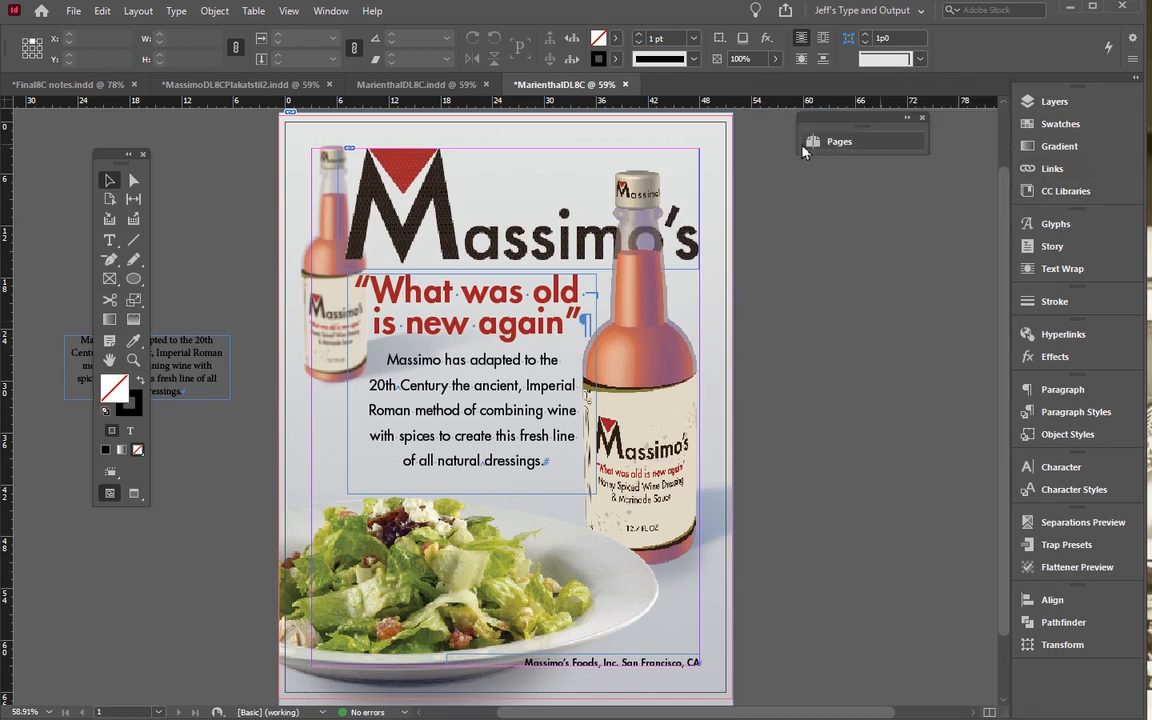
key(ctrl+shift+d)
click(764, 136)
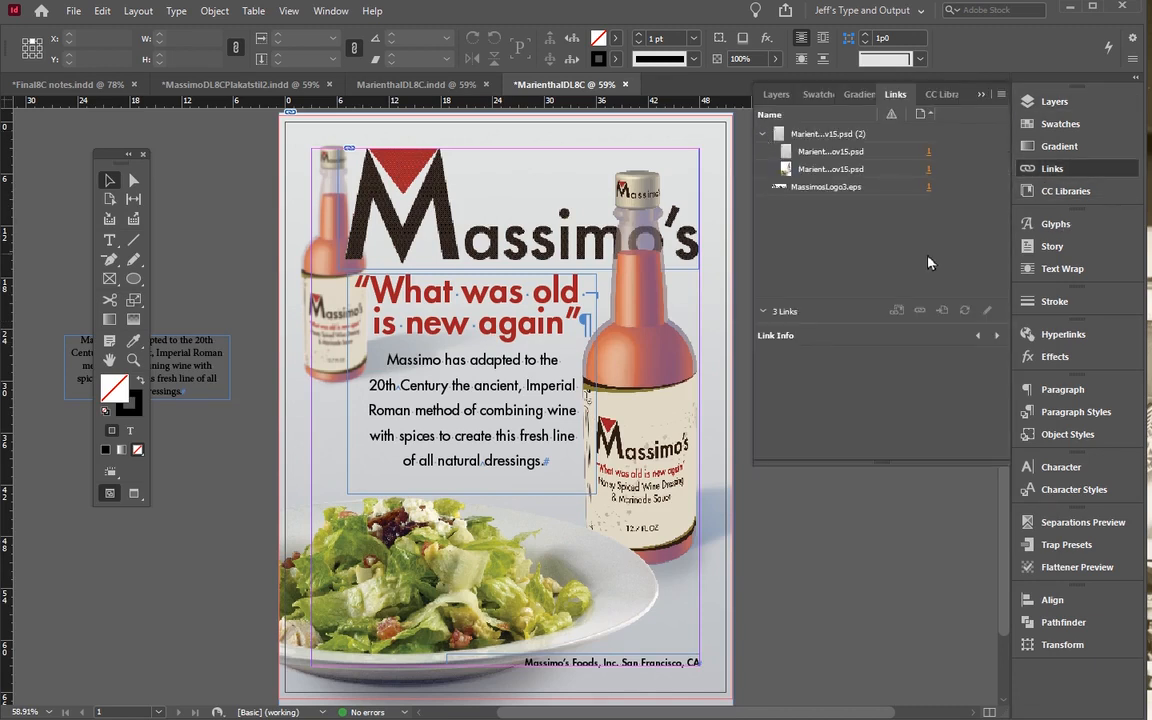
key(ctrl+shift+d)
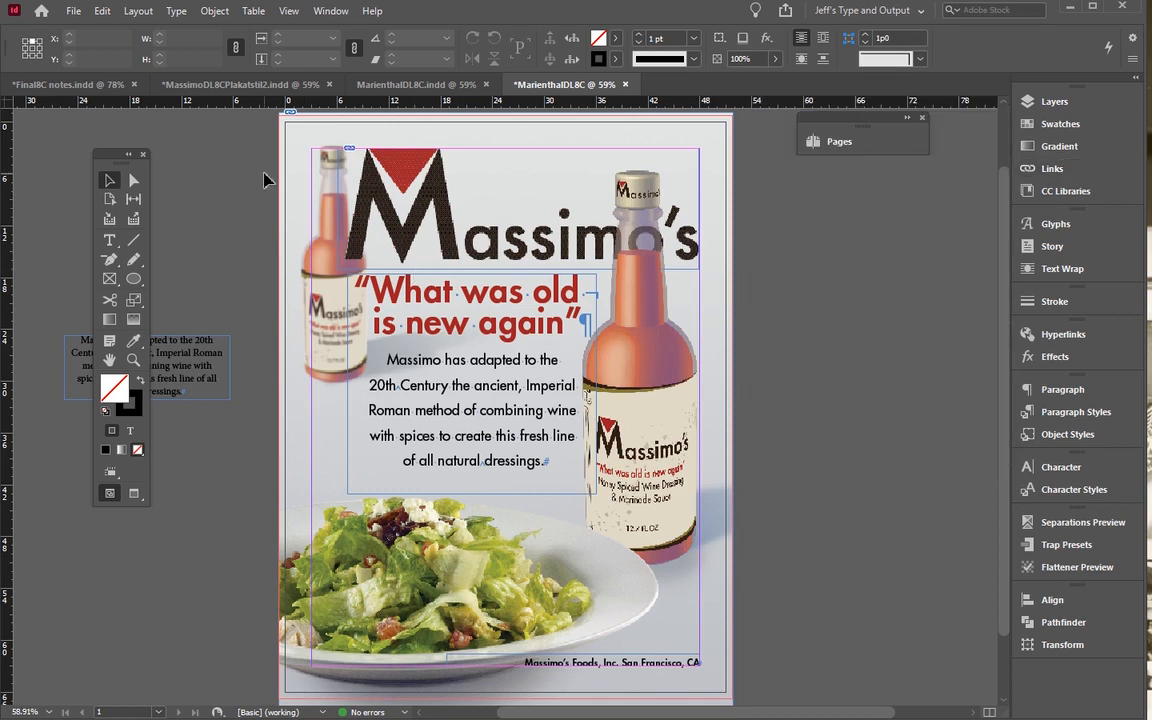